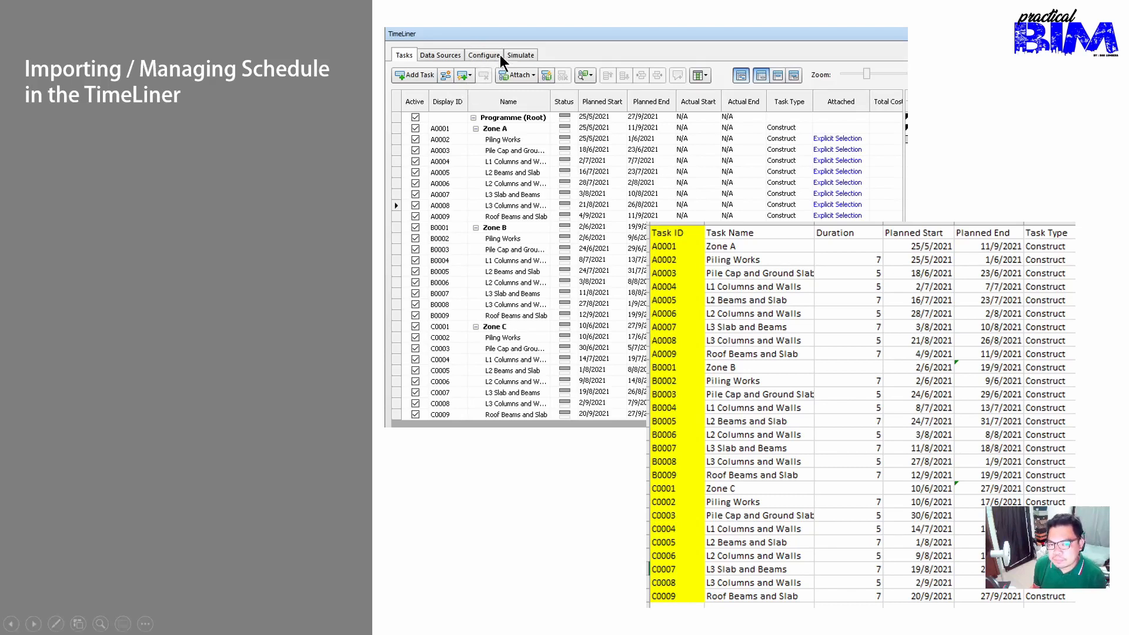
click(492, 462)
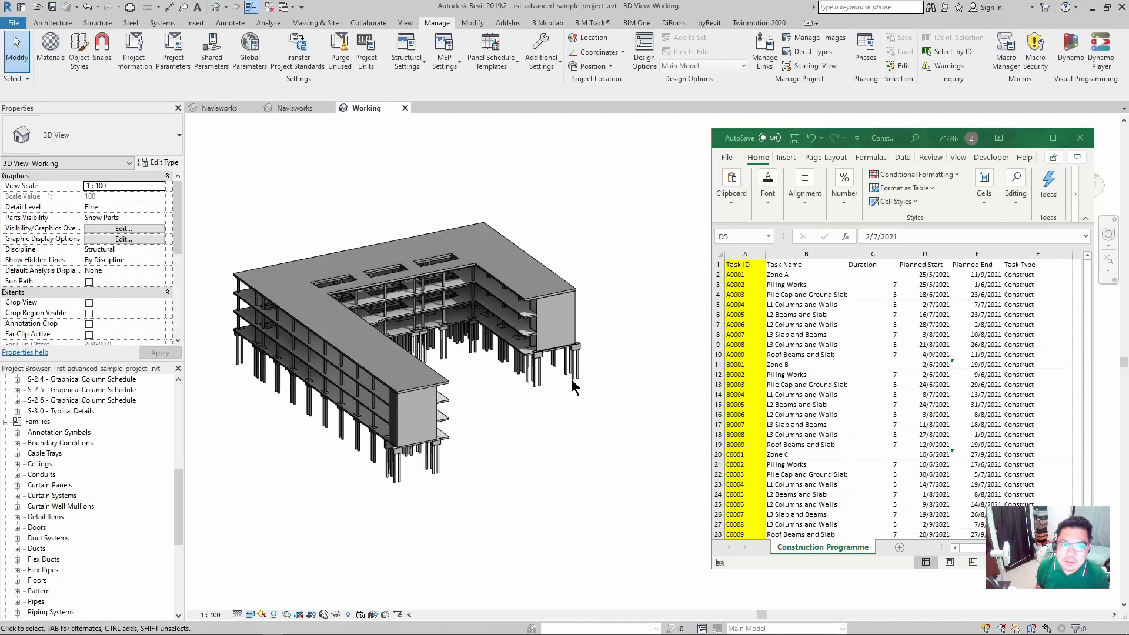
Step: Start a new project parameter based on the shared parameter Task ID from the 4D Simulation group
click(177, 63)
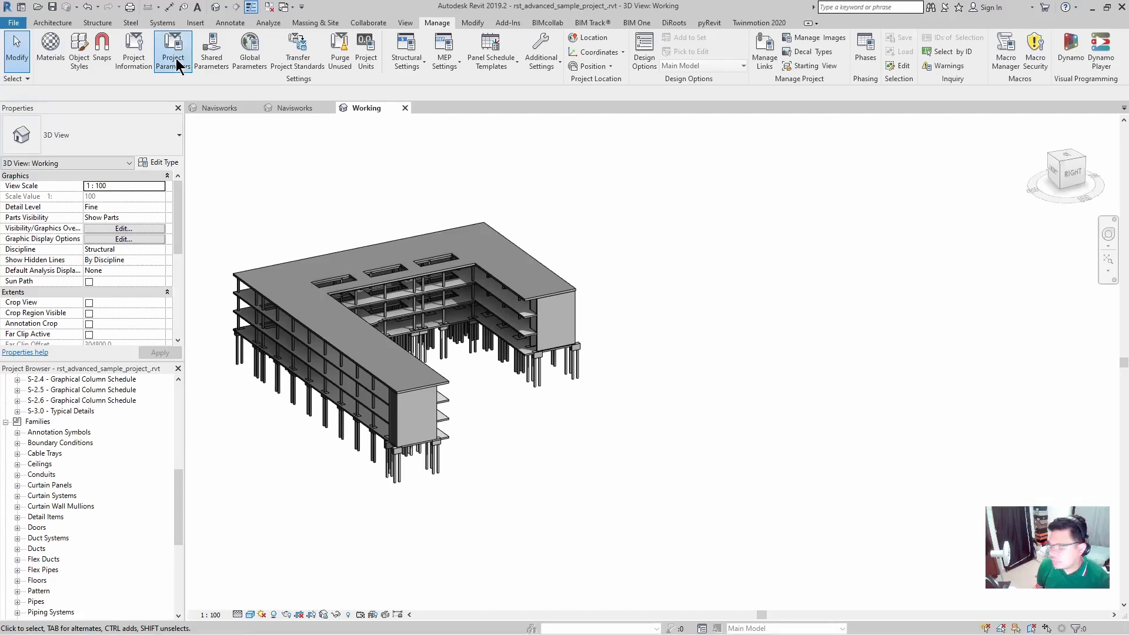
click(613, 271)
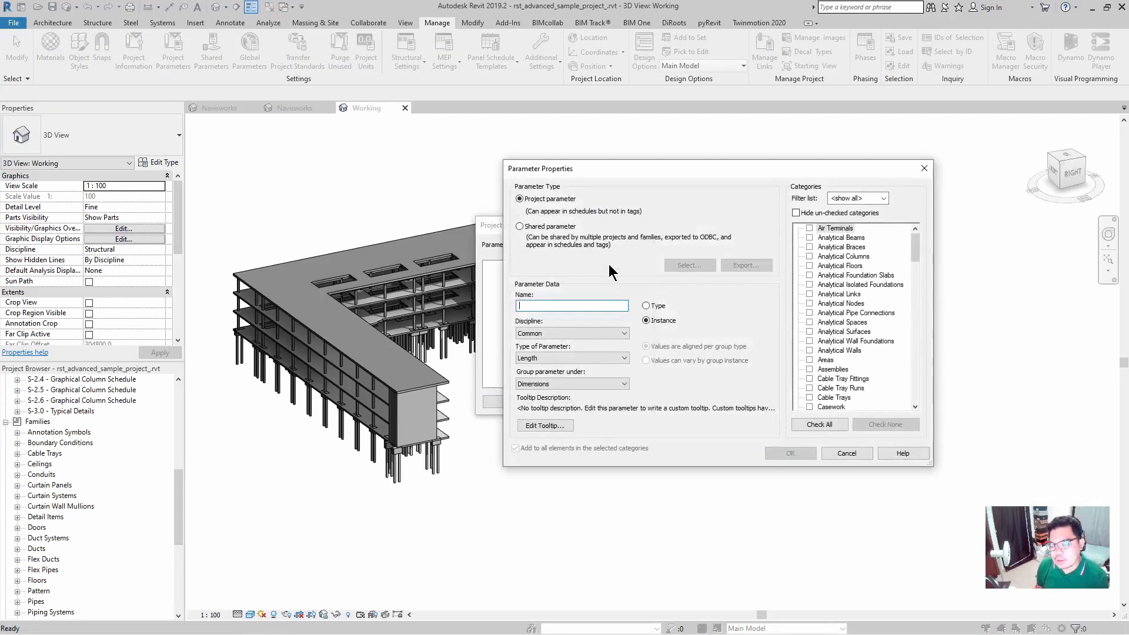
click(548, 231)
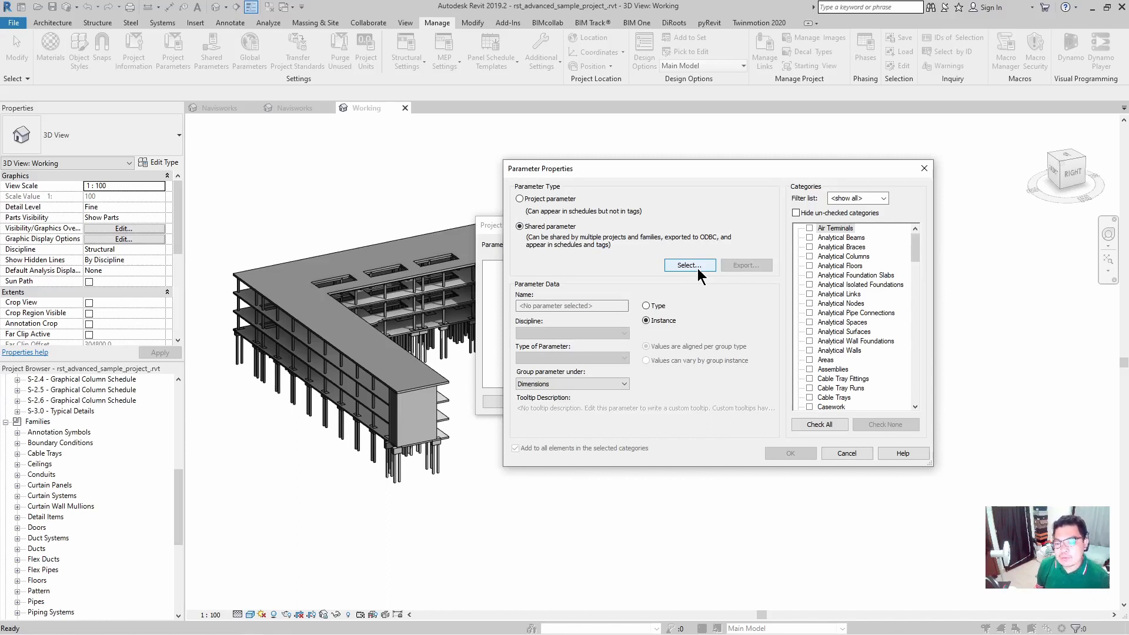
click(688, 266)
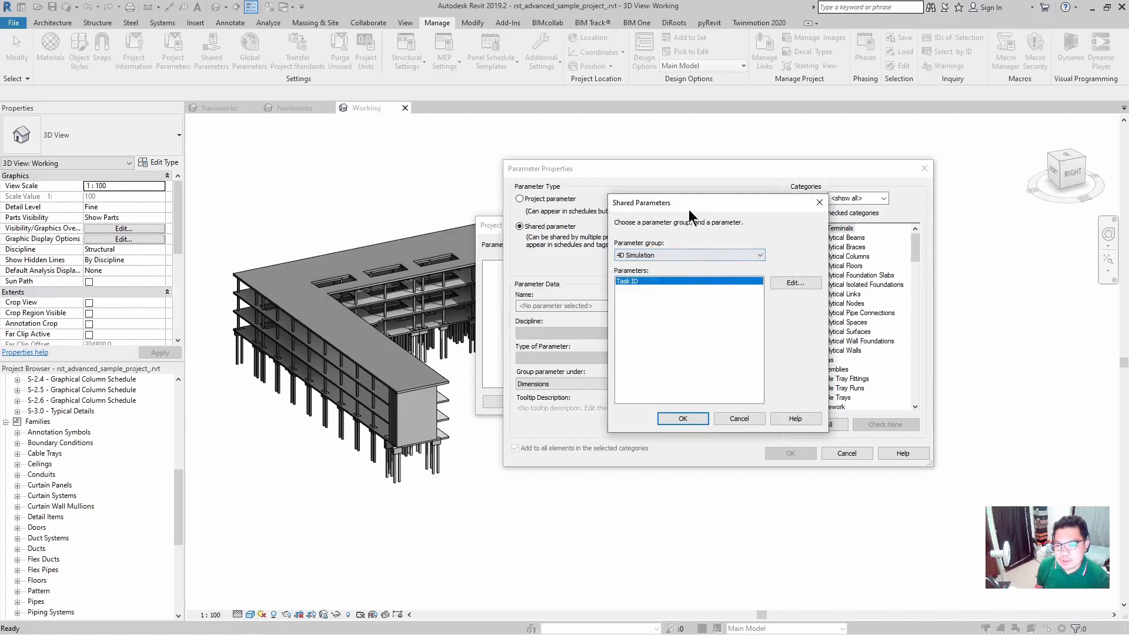
click(684, 419)
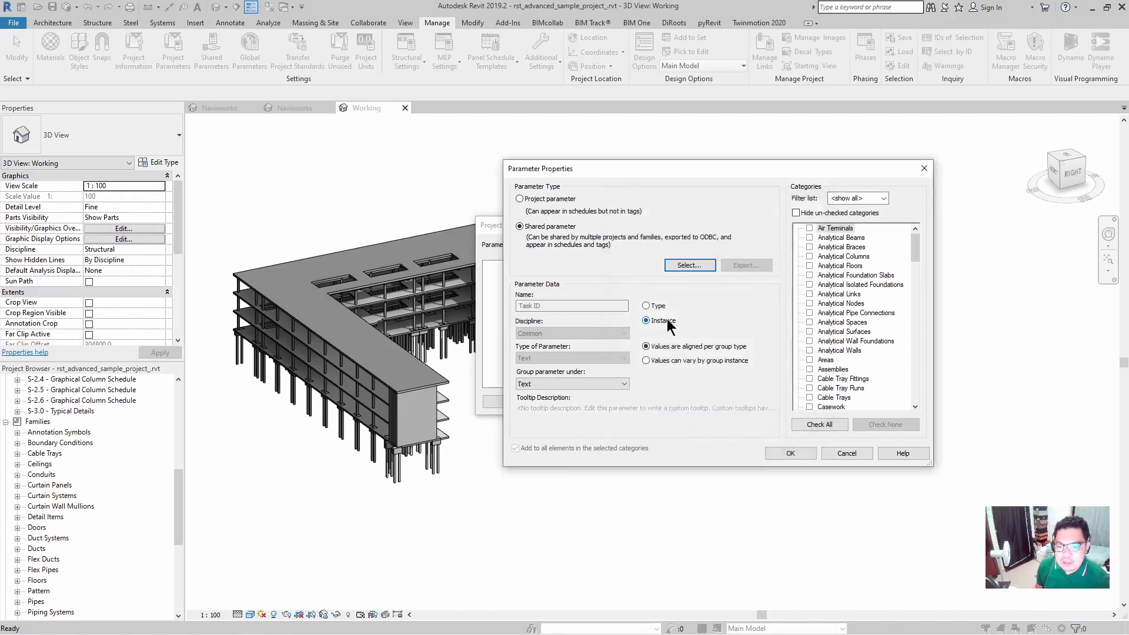
Step: Let the Task ID instance parameter vary by group instance, group it under Phasing, assign it to all categories and confirm
click(680, 361)
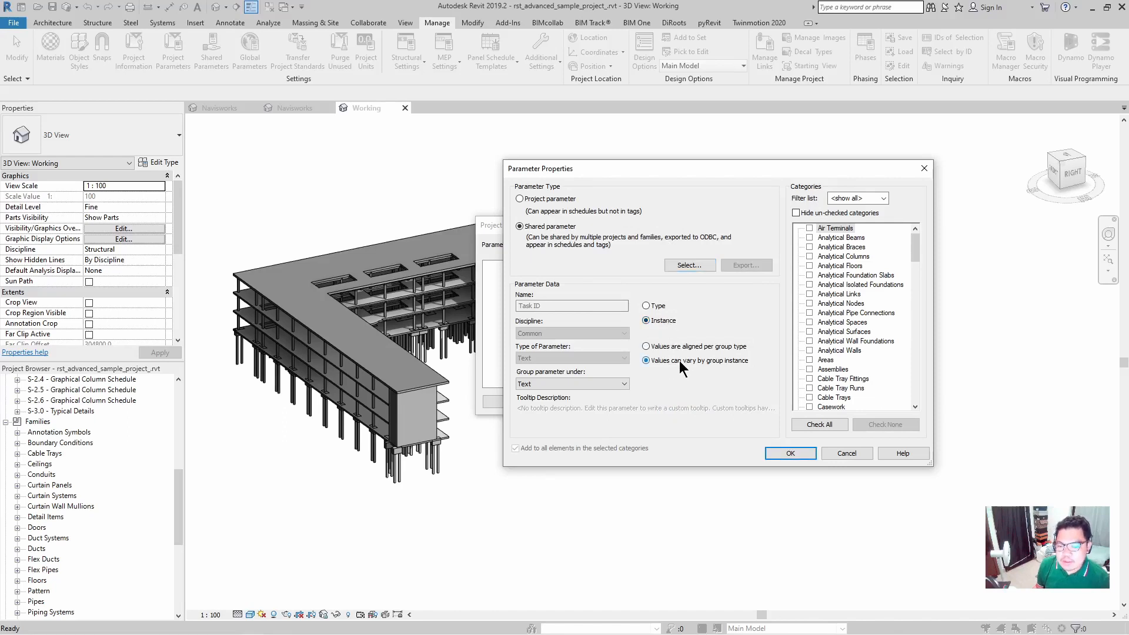
click(621, 383)
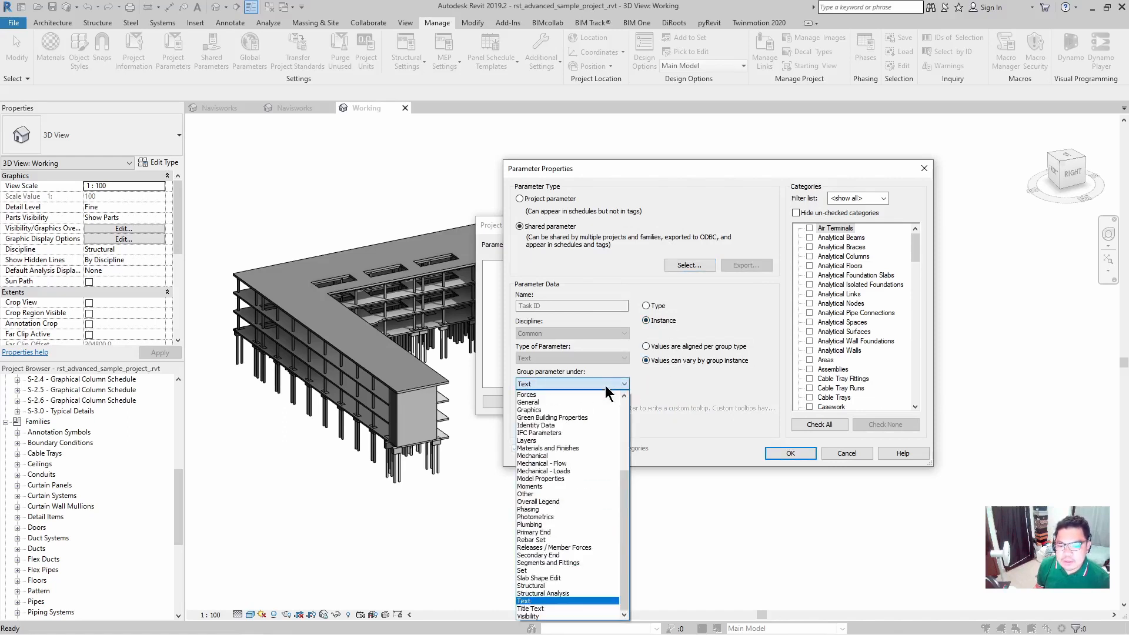
click(542, 510)
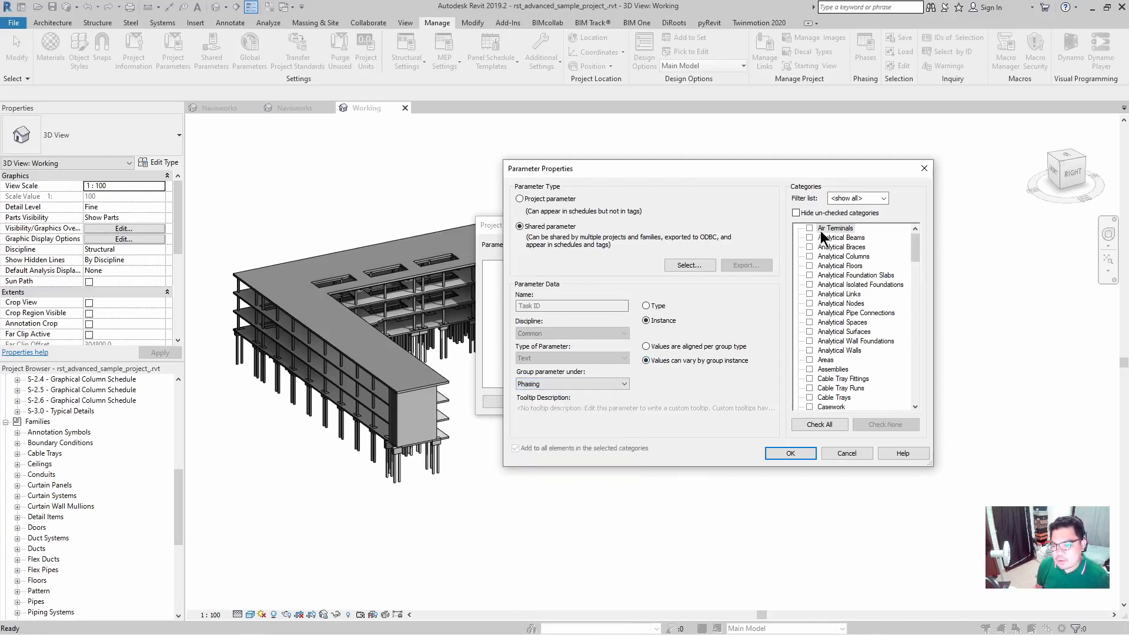
click(824, 425)
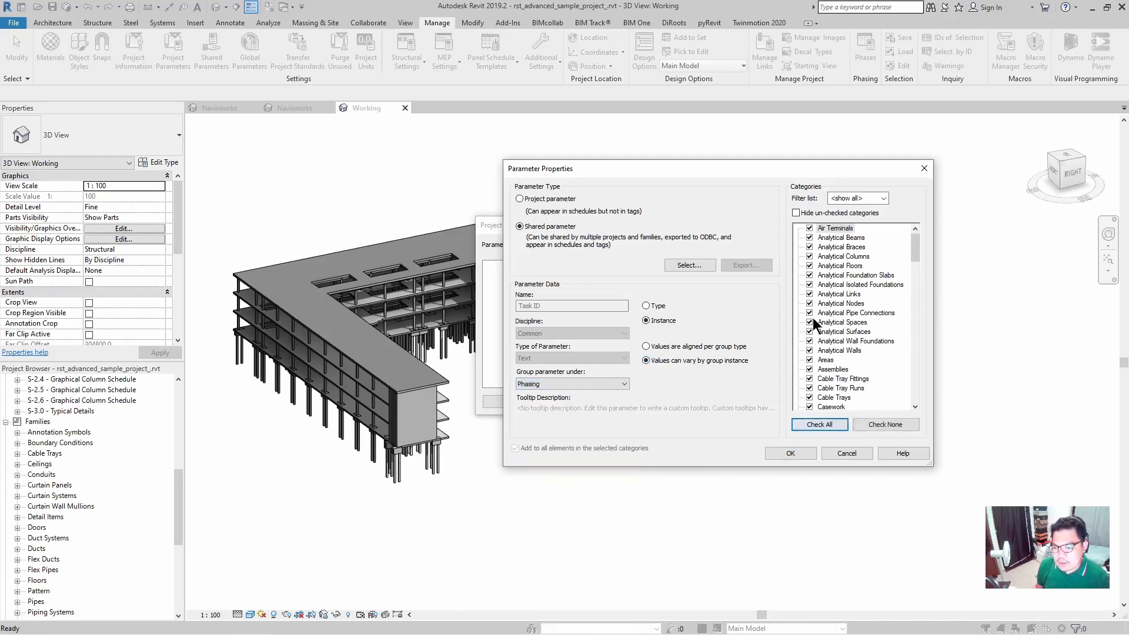
click(795, 449)
click(519, 402)
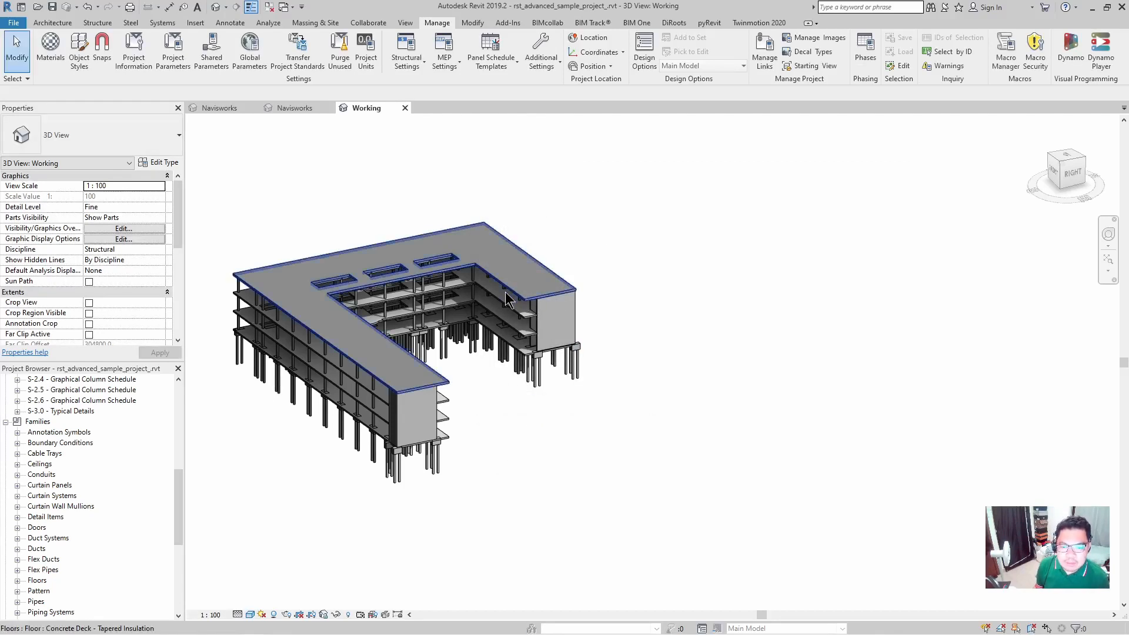
Step: Select the 300 mm generic concrete floor and check its properties for the Task ID parameter under Phasing
click(475, 236)
scroll(498, 325, up, 5)
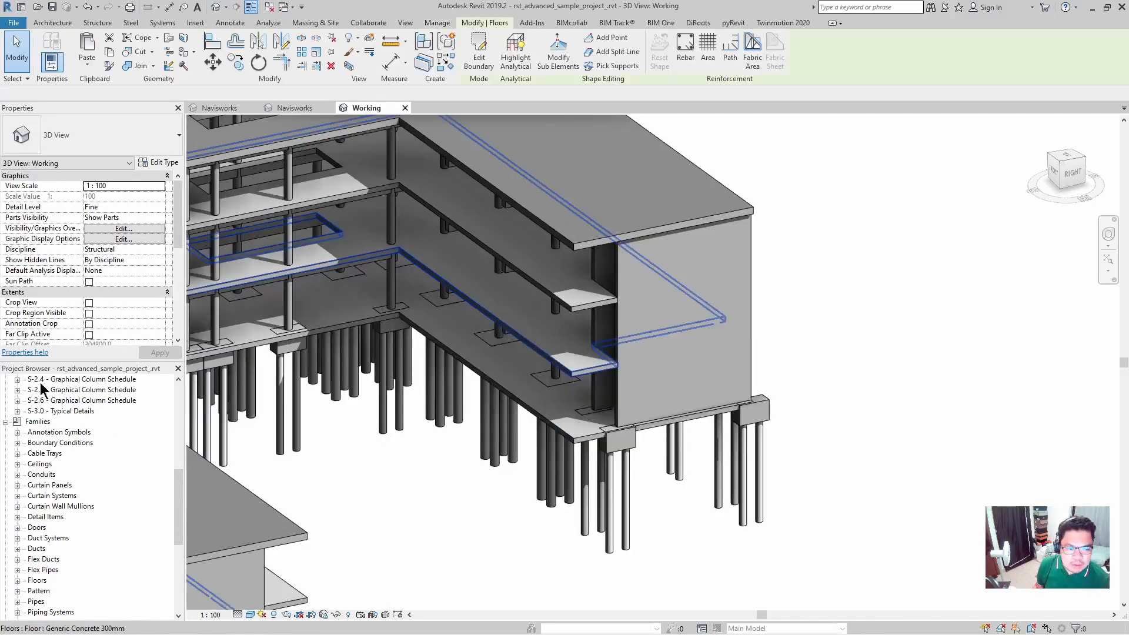
scroll(17, 300, down, 3)
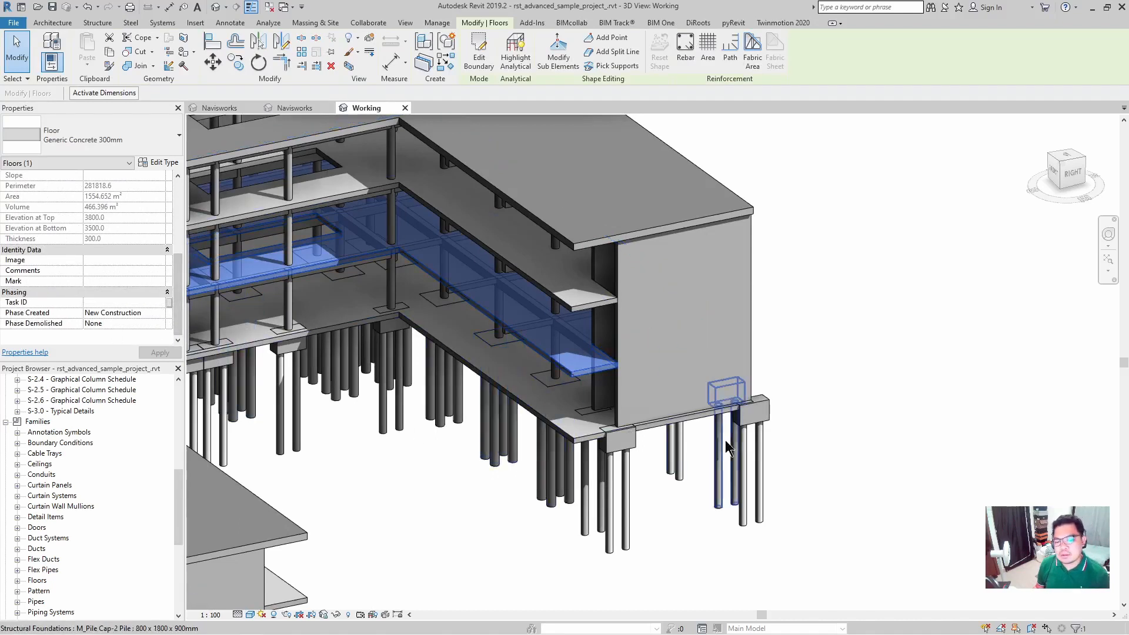
key(Escape)
Step: Examine the piles, pile caps, columns and floor slabs around the U-shaped building's inner side
scroll(829, 370, down, 6)
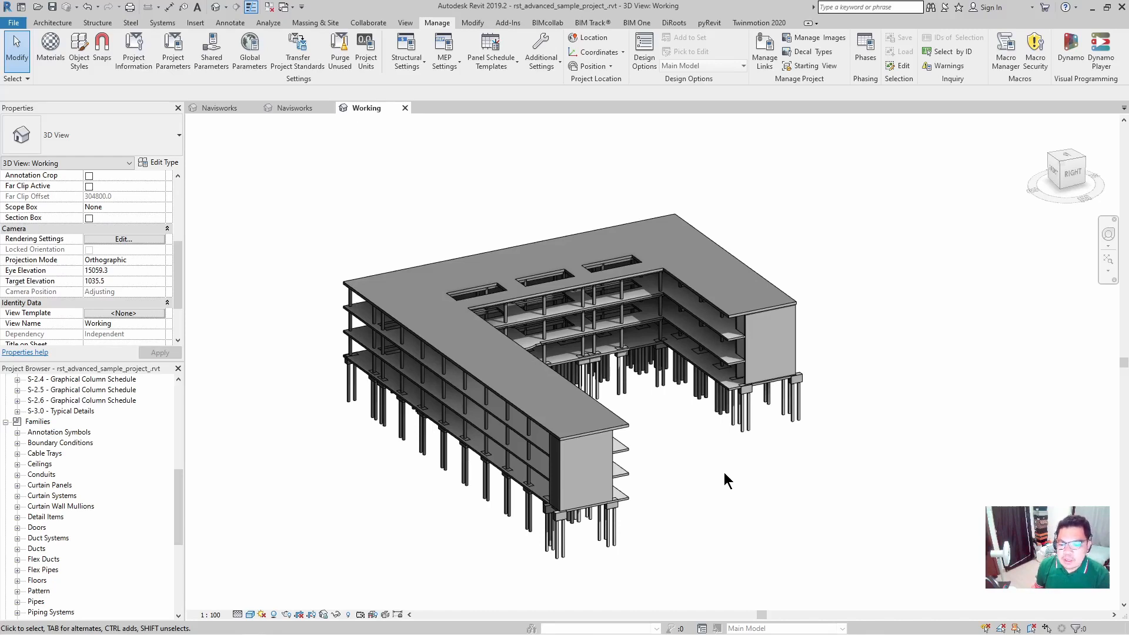
scroll(744, 352, up, 5)
scroll(649, 359, down, 5)
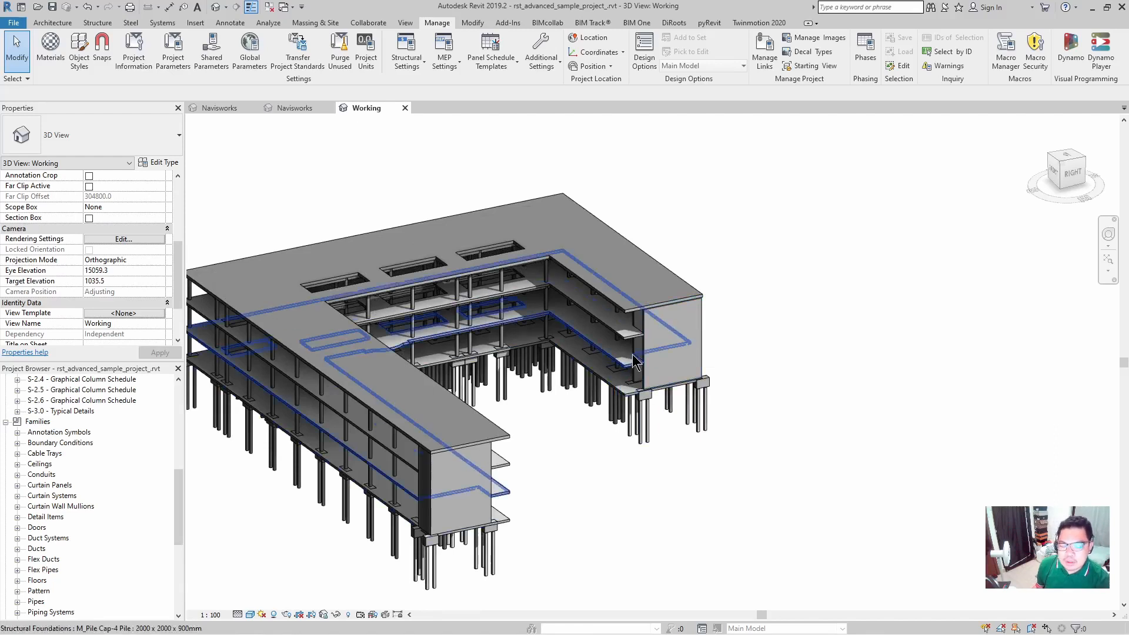
scroll(647, 342, up, 5)
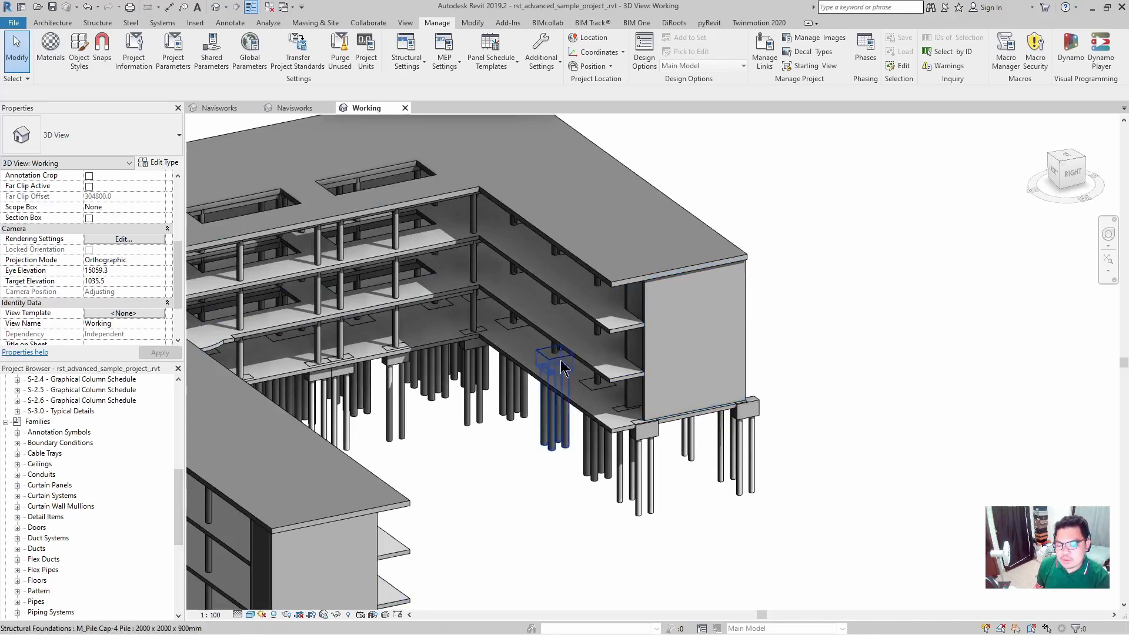
scroll(703, 333, down, 4)
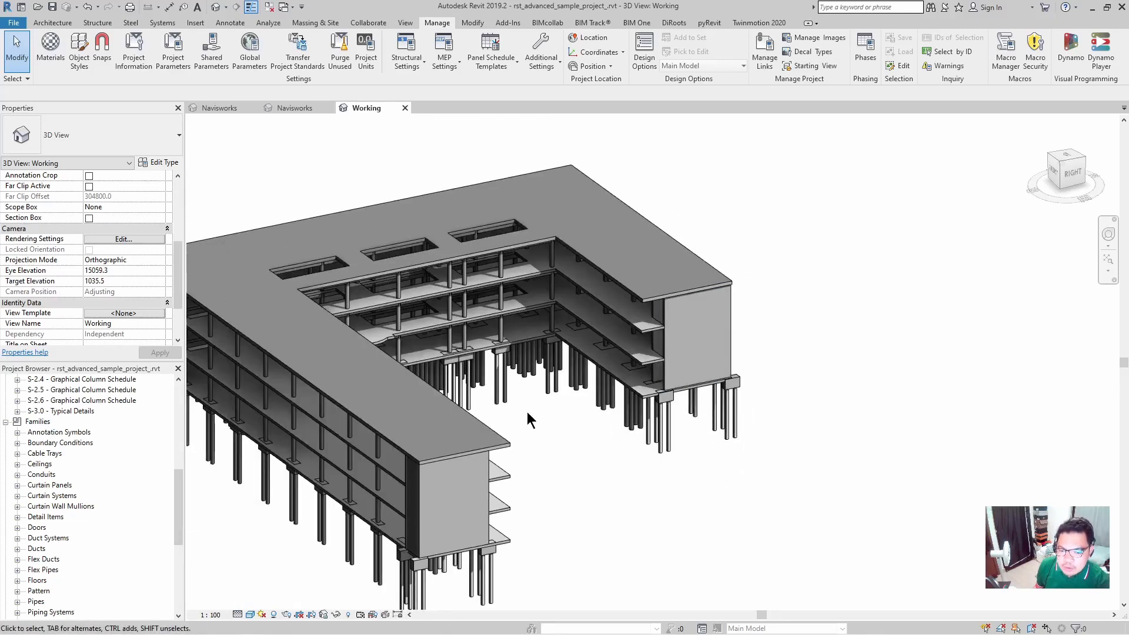
middle_drag(527, 411, 559, 396)
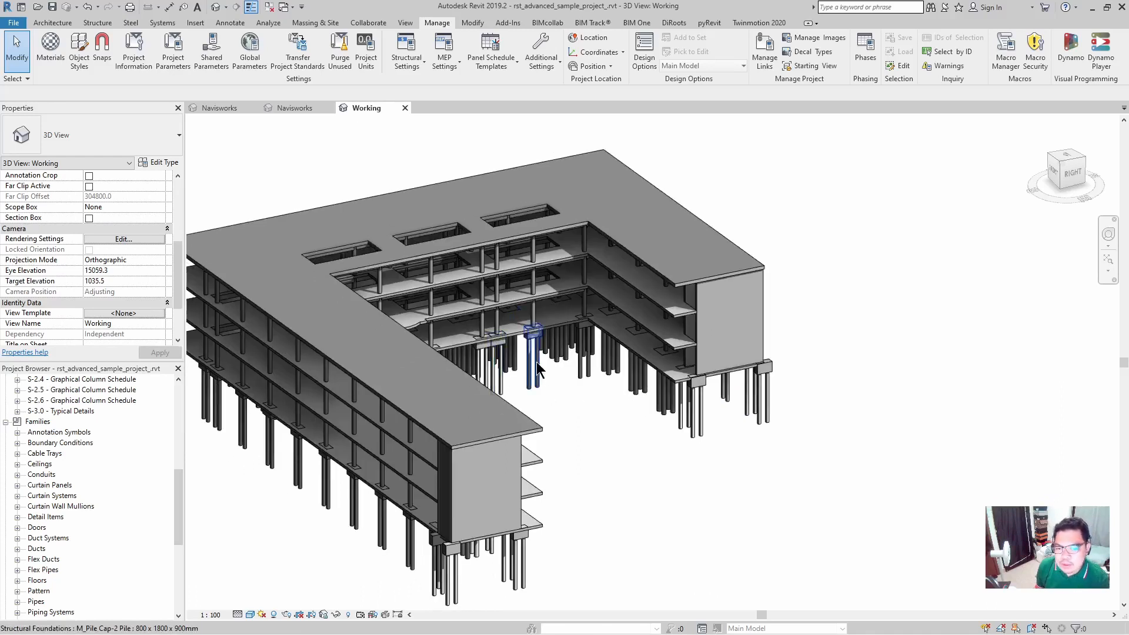
scroll(491, 326, down, 2)
scroll(491, 326, down, 1)
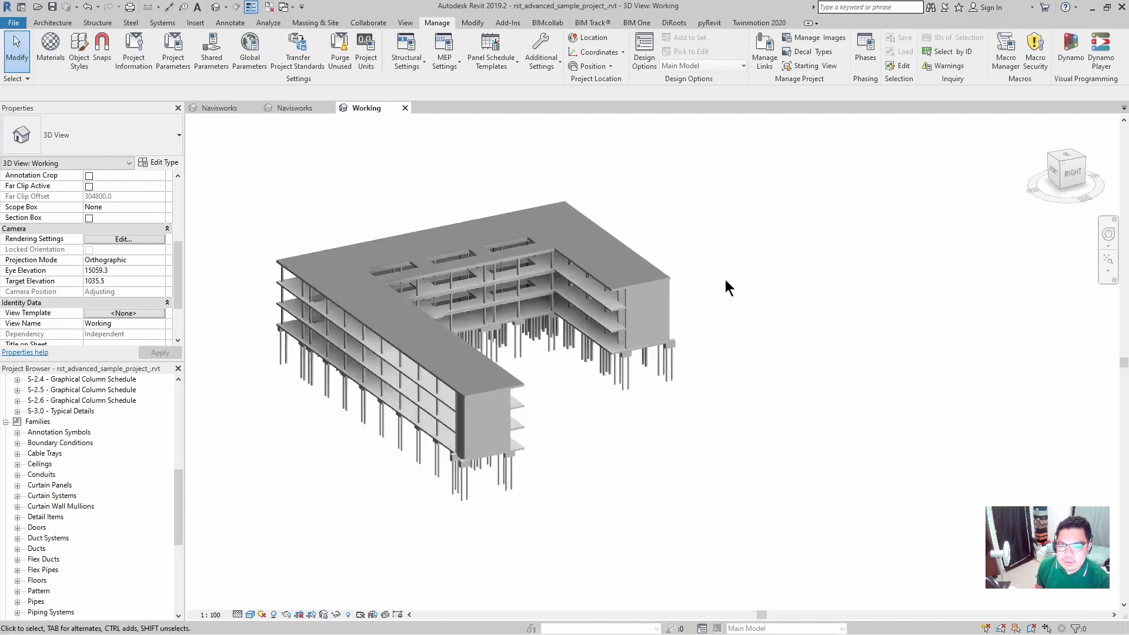
Step: Select the entire building model in the Working 3D view and create parts from its elements
scroll(721, 277, down, 2)
drag(358, 175, 776, 481)
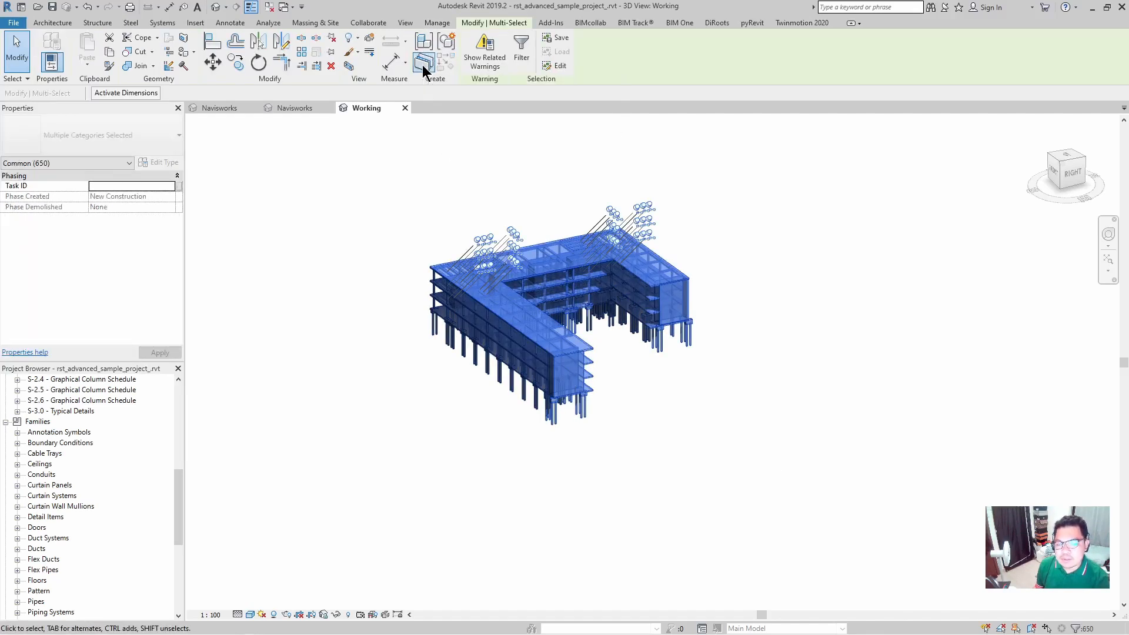
click(425, 65)
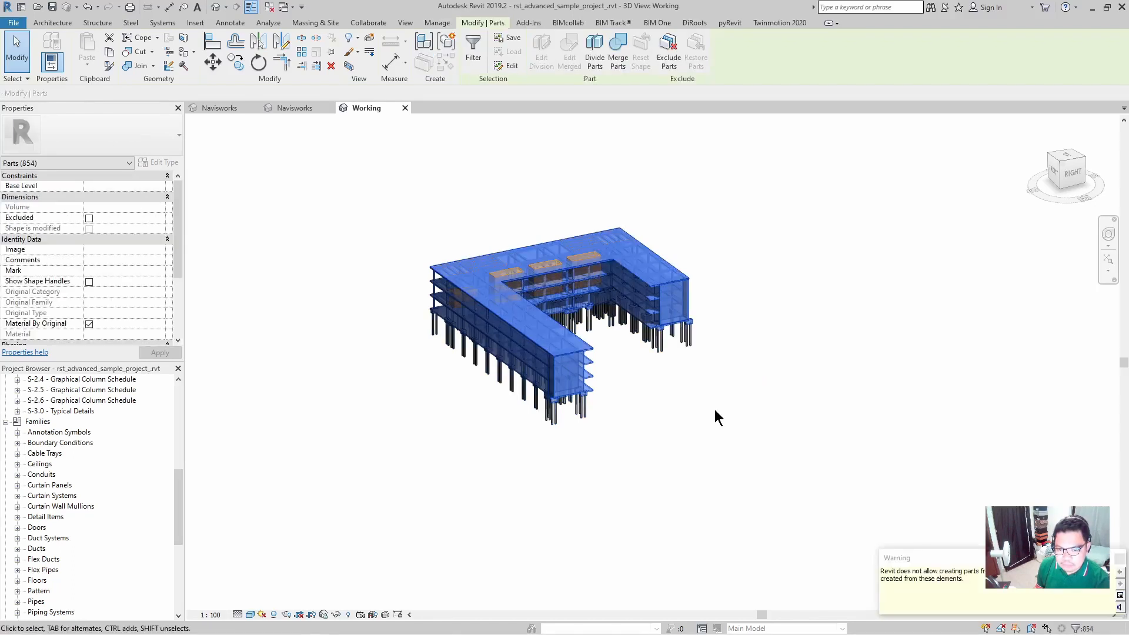
Step: Inspect the properties of the end wall part on the building's far wing
scroll(700, 279, up, 5)
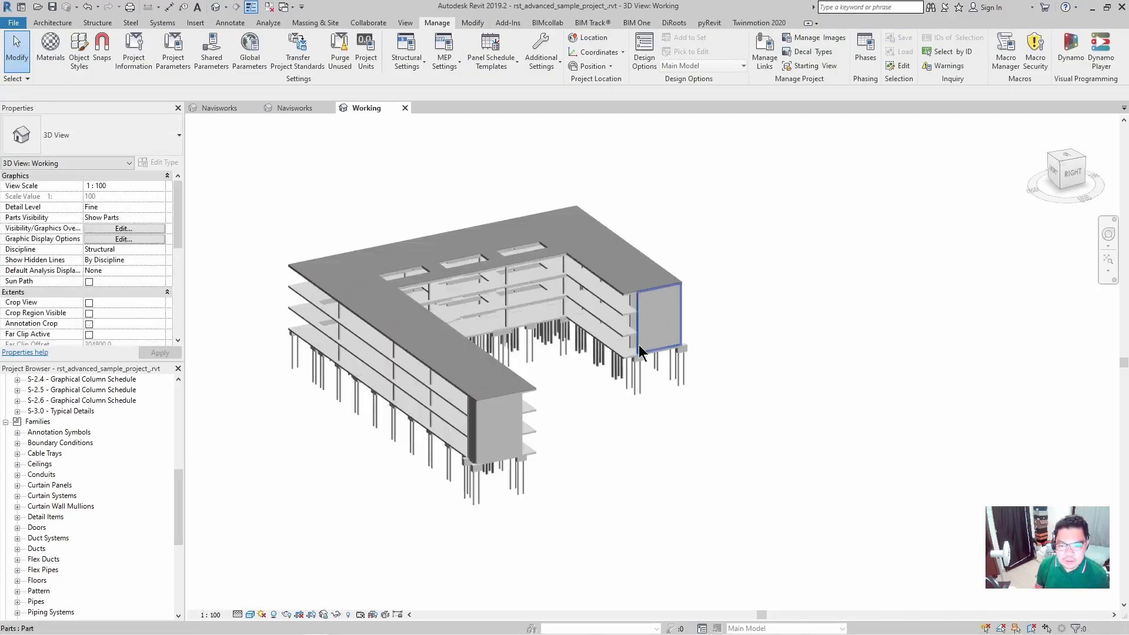
click(619, 343)
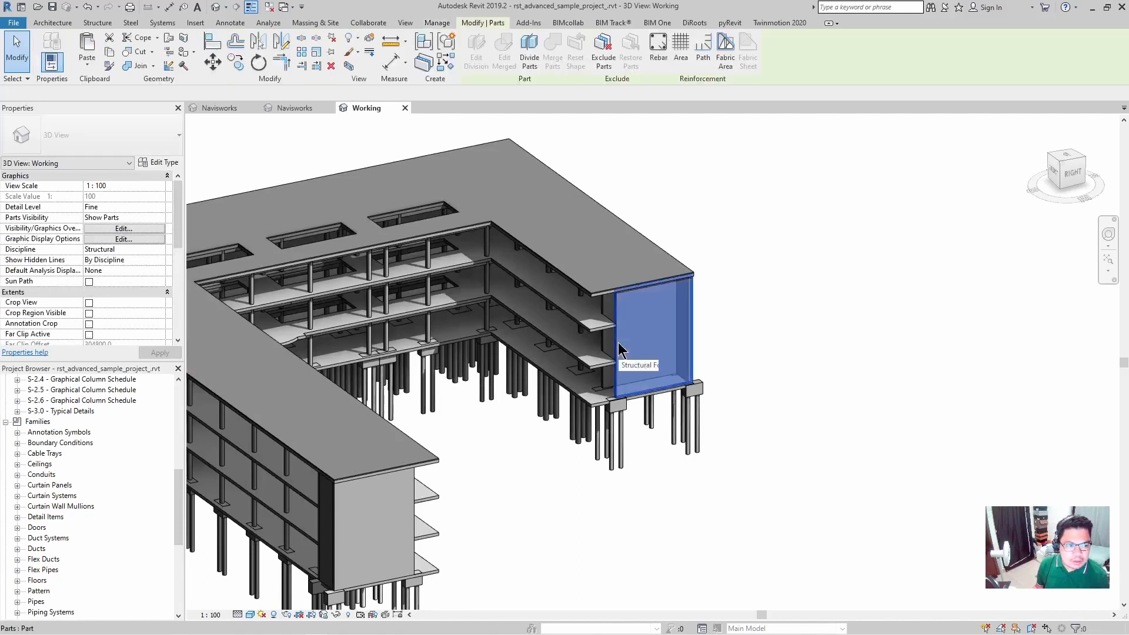
click(811, 402)
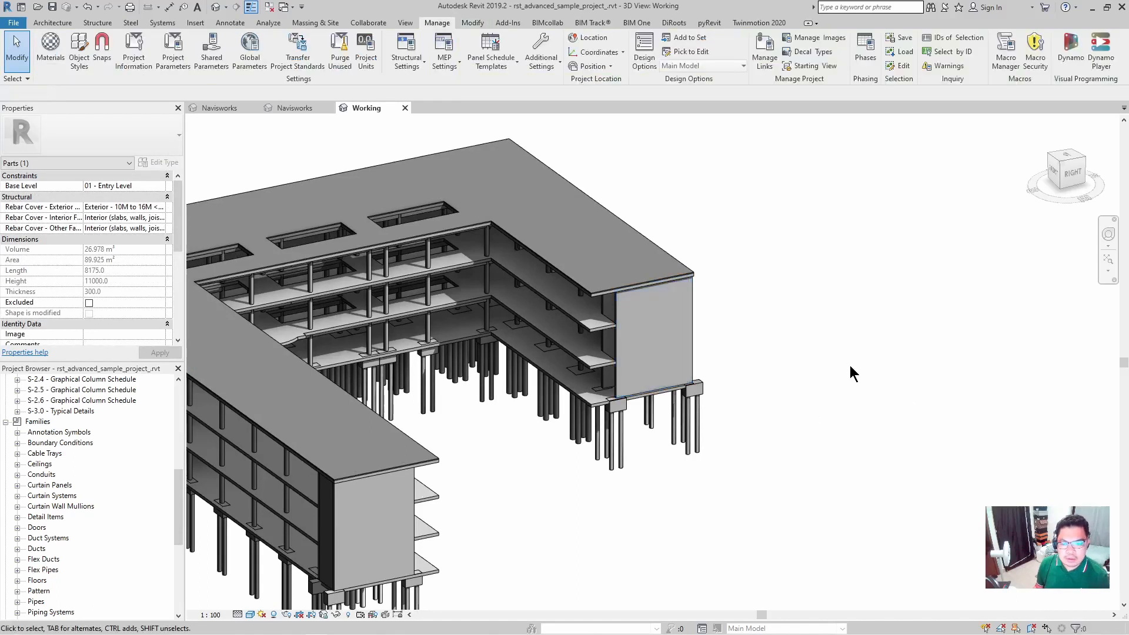
Step: Set the foreground surface pattern colour of the Parking category to magenta in the Working view's graphic overrides
scroll(865, 400, down, 3)
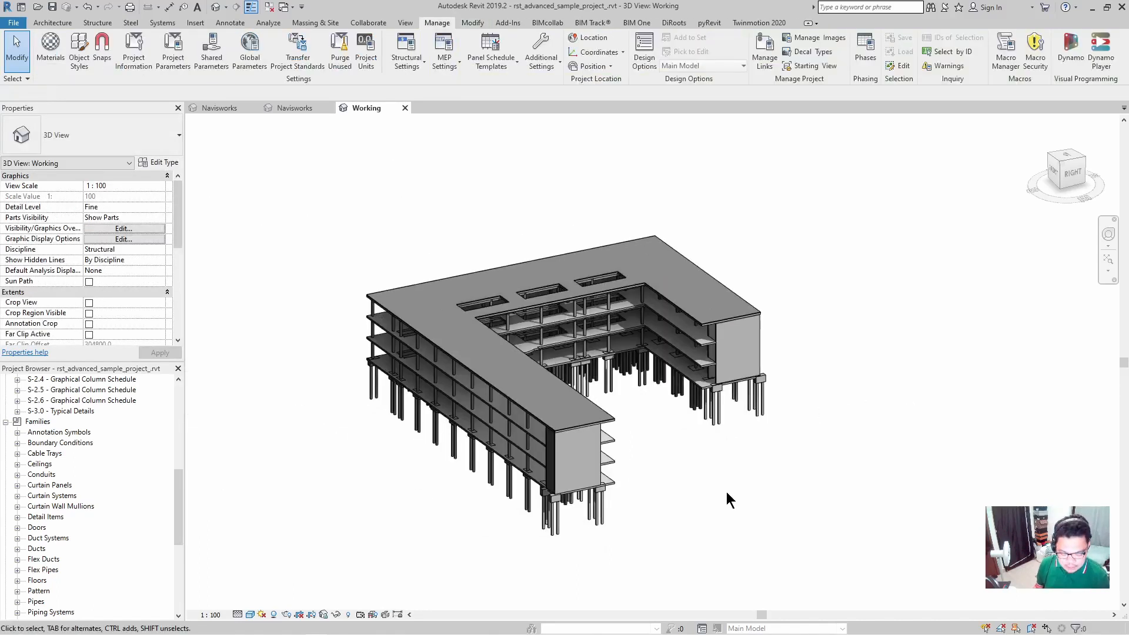
middle_drag(724, 492, 722, 464)
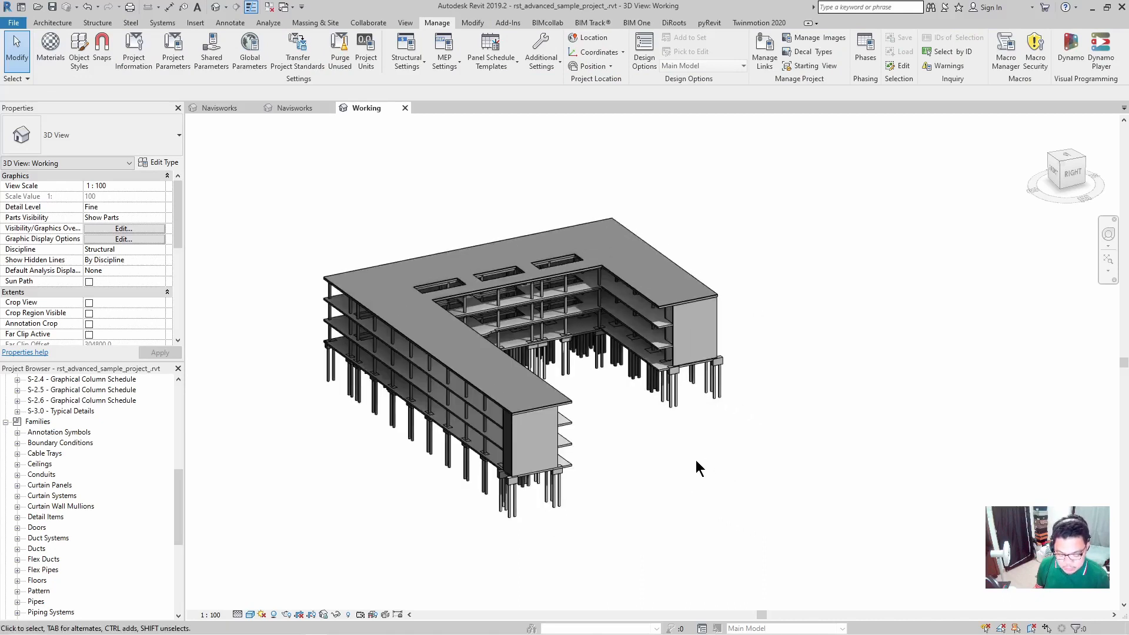
key(v)
key(g)
click(325, 323)
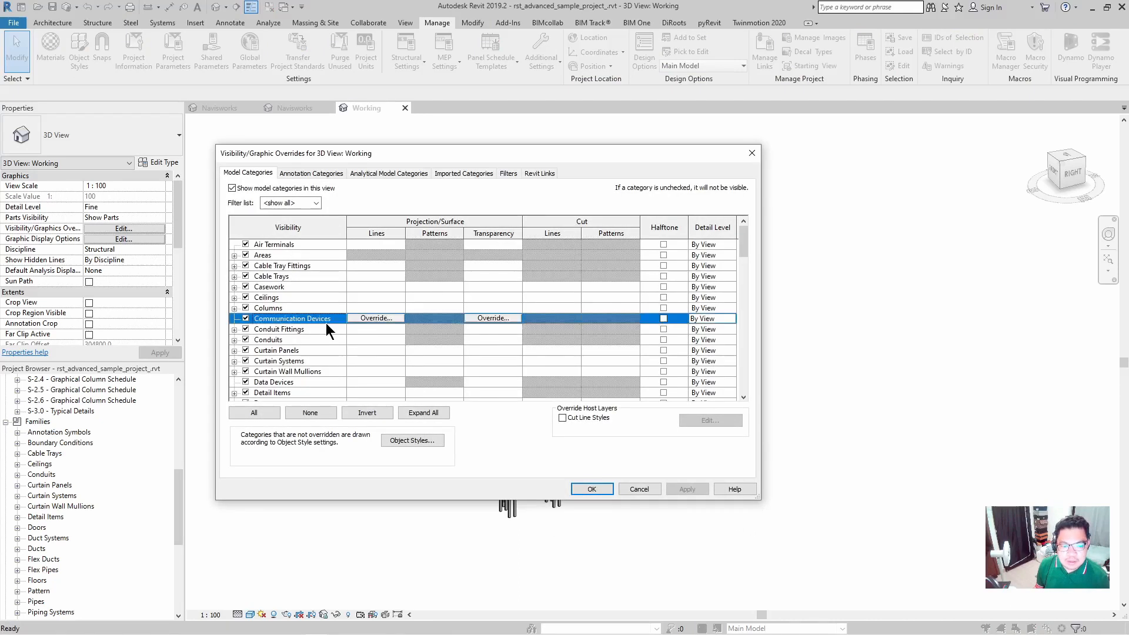
key(p)
scroll(326, 362, down, 1)
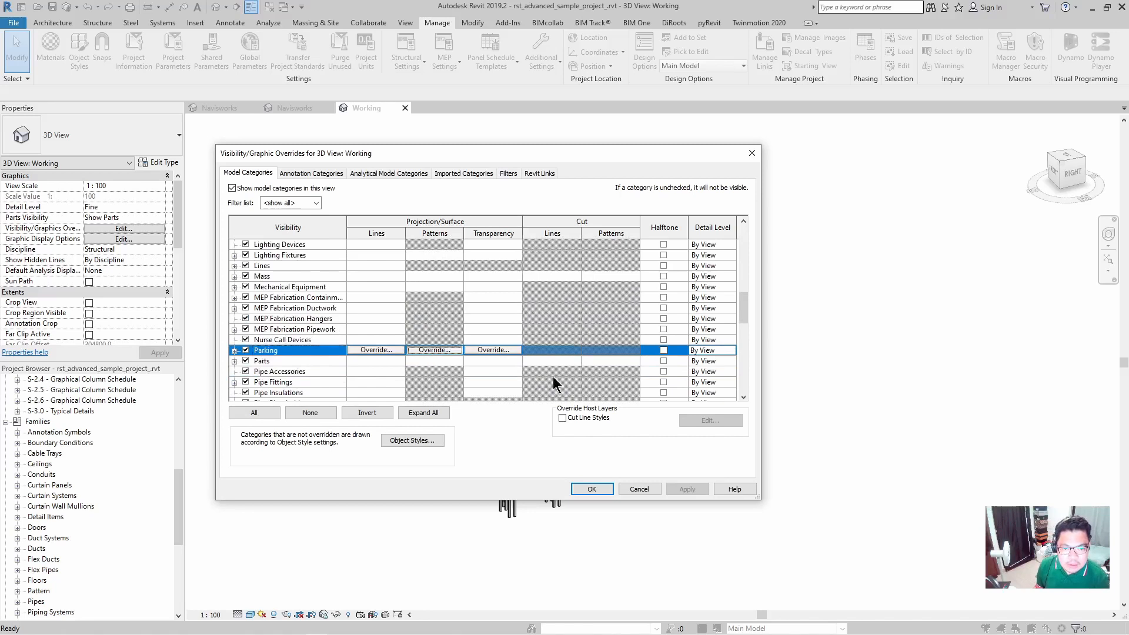
click(434, 350)
click(471, 309)
click(457, 336)
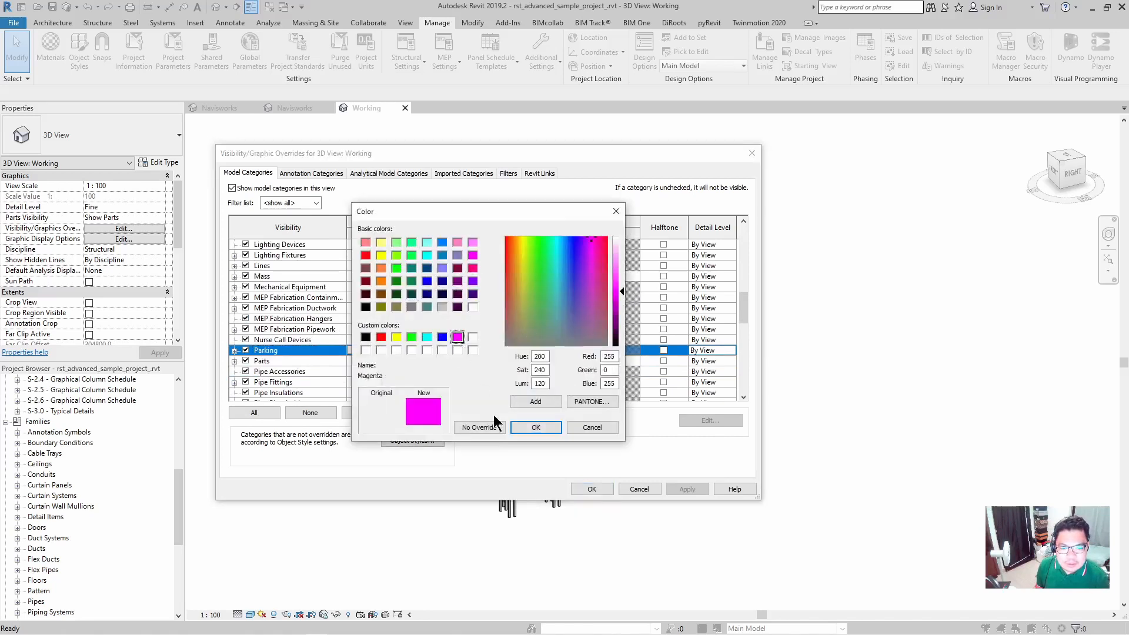
click(535, 427)
Step: Set the Parking category's foreground surface pattern to solid fill and apply the view overrides
click(499, 288)
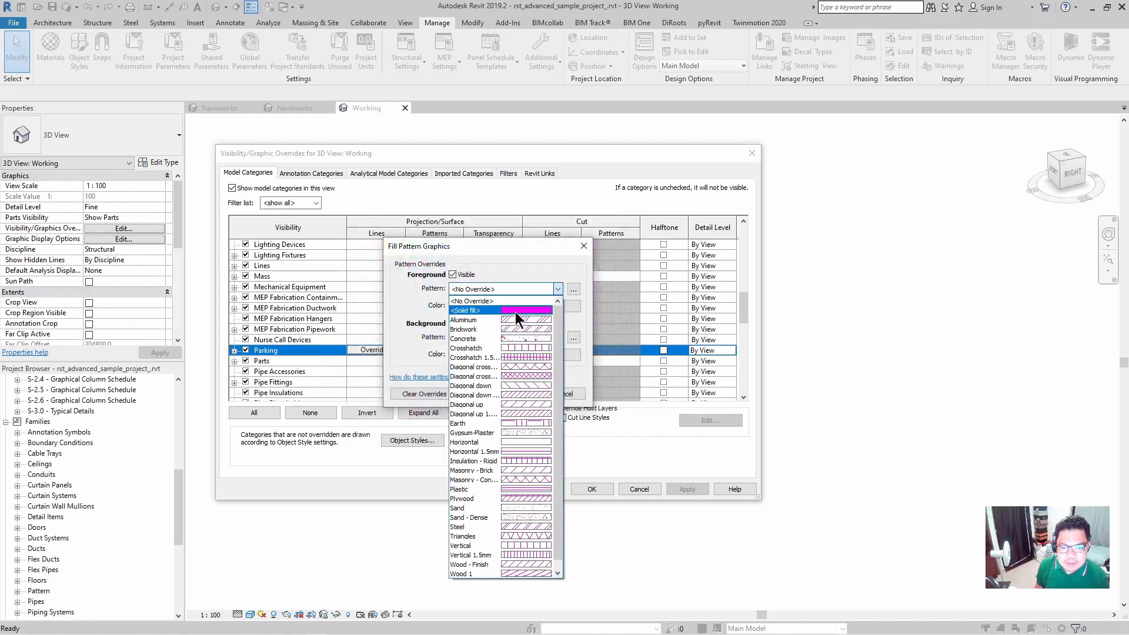
click(515, 310)
click(515, 393)
click(592, 489)
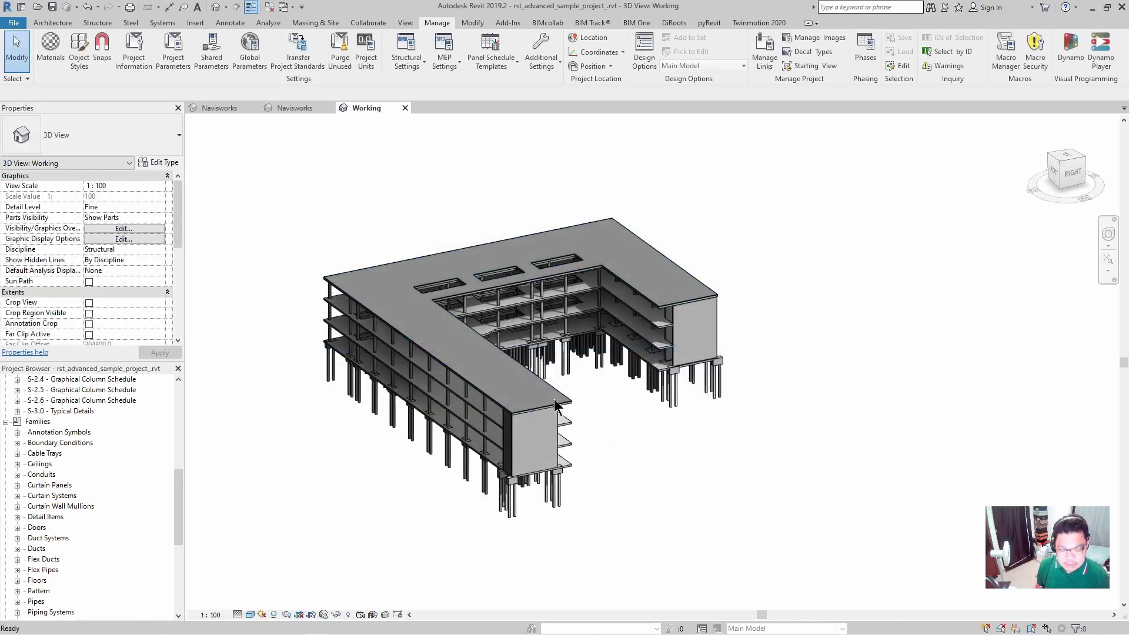
Step: Override the Parts category's foreground surface pattern with a magenta solid fill in the Working view's graphic overrides
key(v)
key(v)
click(368, 321)
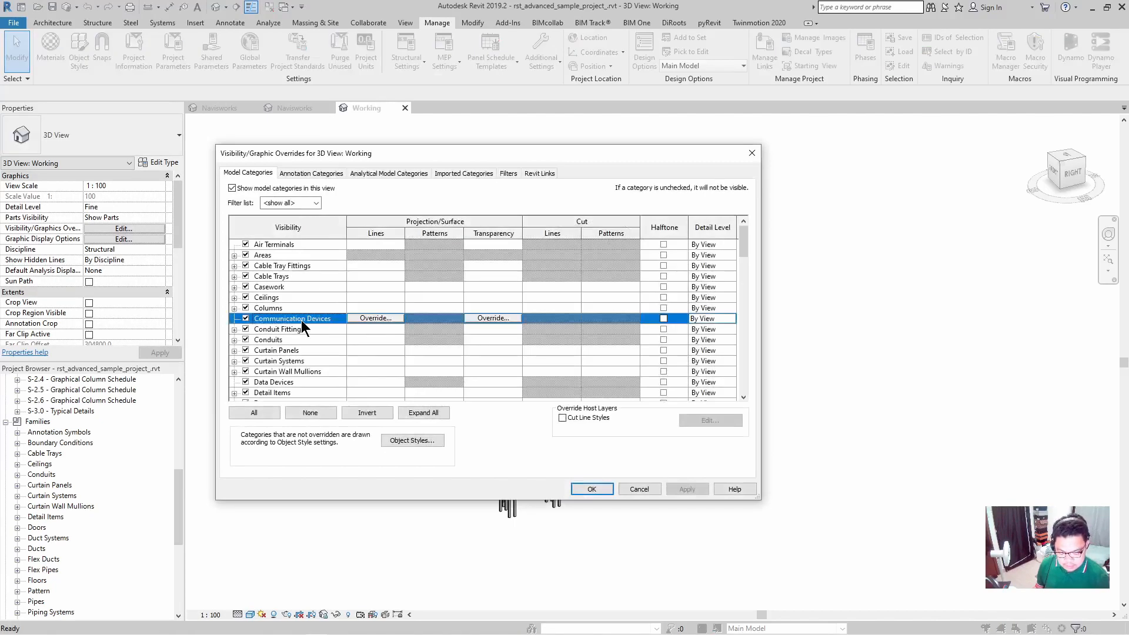
key(p)
scroll(318, 379, down, 1)
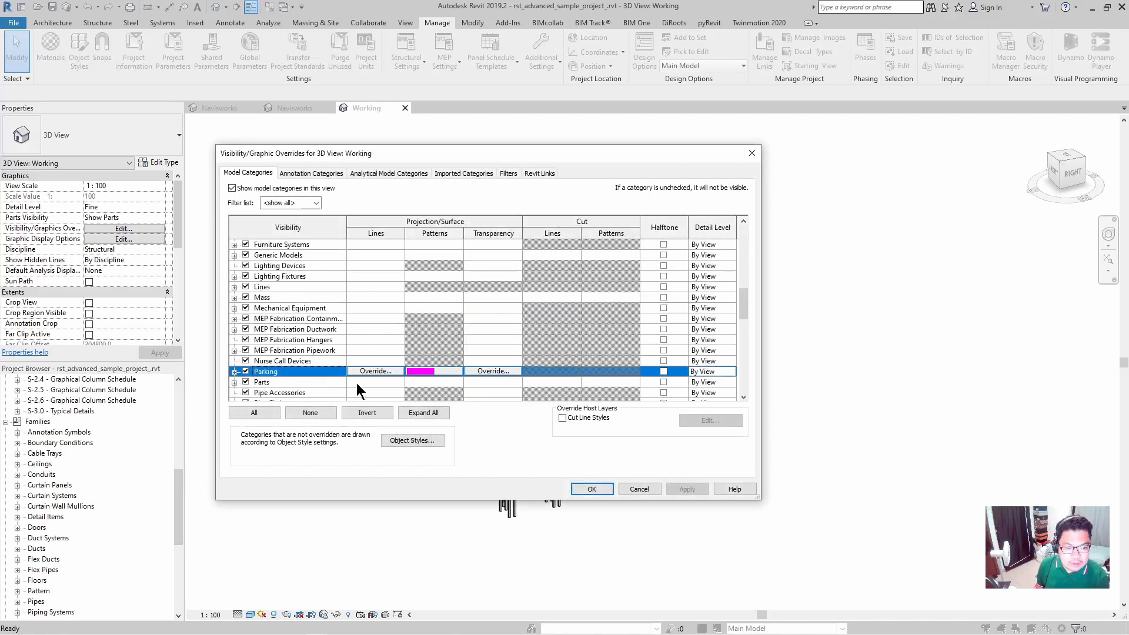
click(424, 382)
click(435, 382)
click(480, 298)
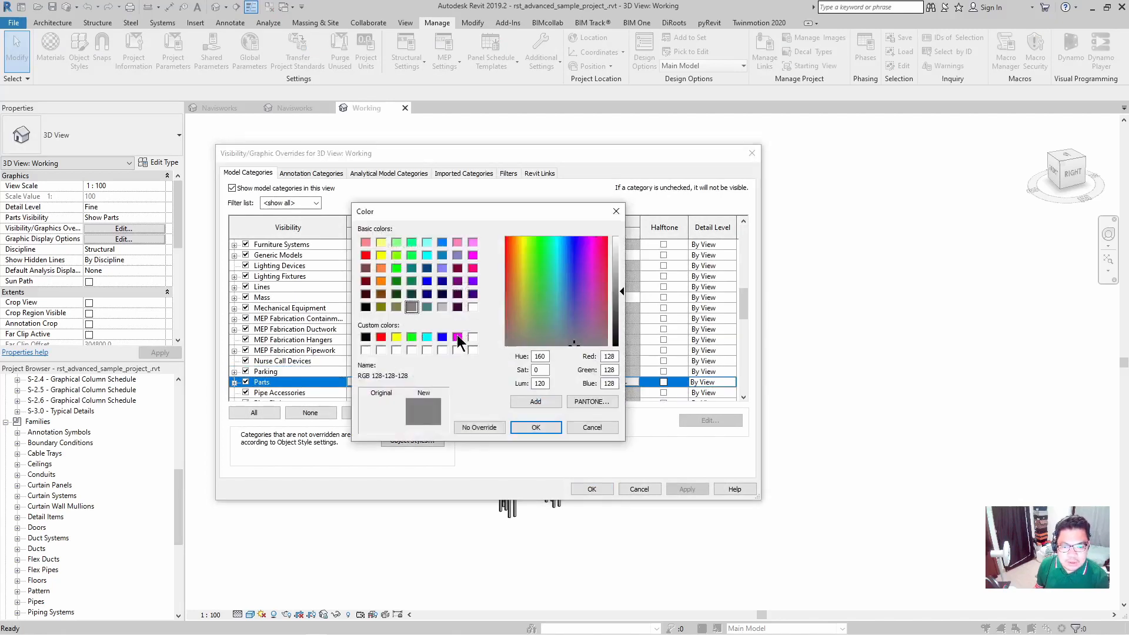
click(457, 338)
click(536, 427)
click(505, 288)
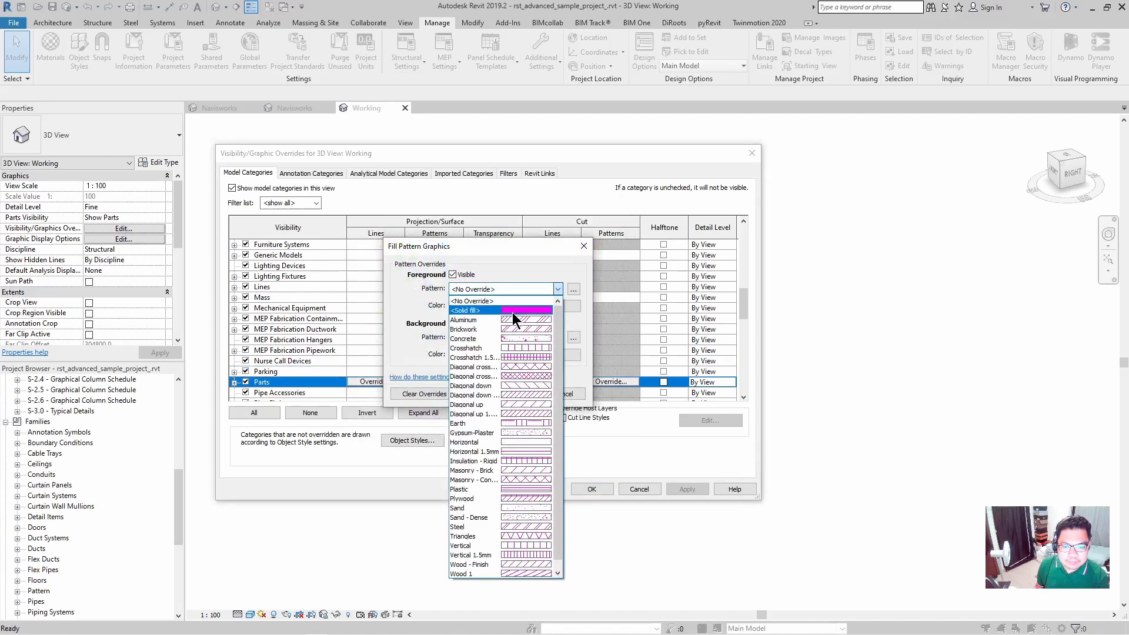
click(513, 311)
click(516, 394)
Step: Clear the Parking category's surface pattern overrides and apply the view's graphic overrides
click(425, 371)
click(434, 371)
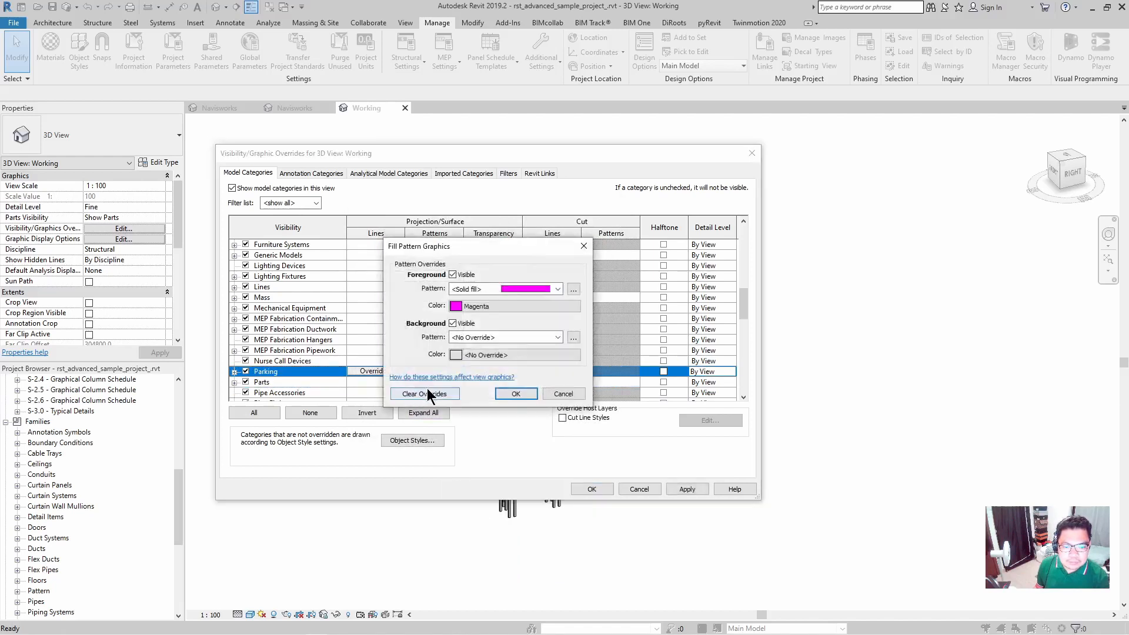
click(513, 393)
click(591, 489)
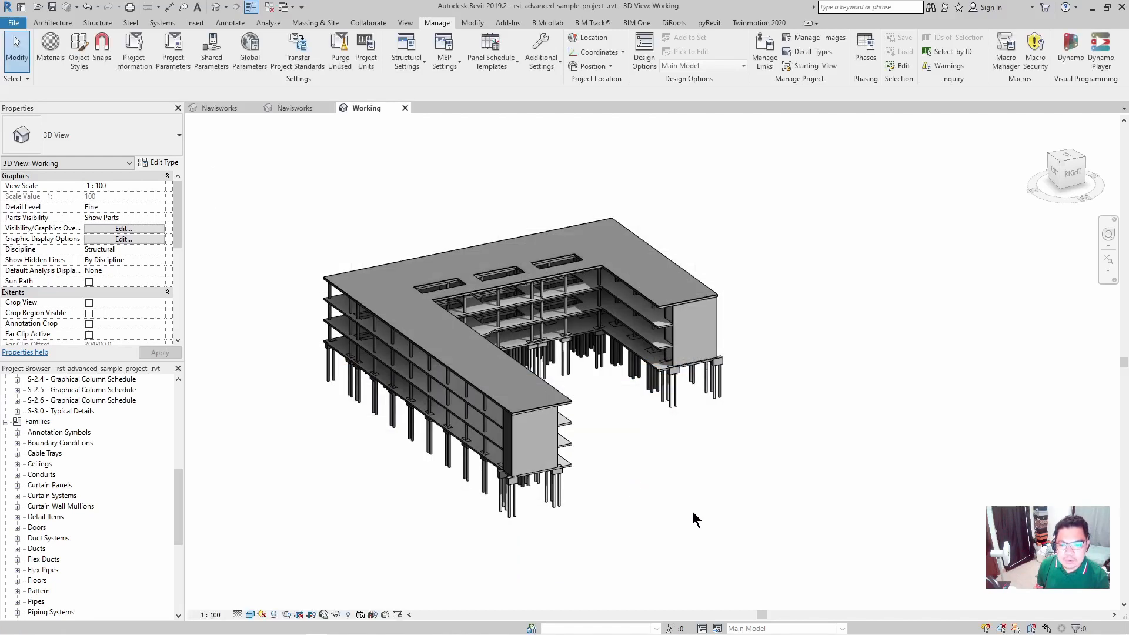
Step: Hide all model categories except Parts in the Working view
scroll(641, 391, down, 2)
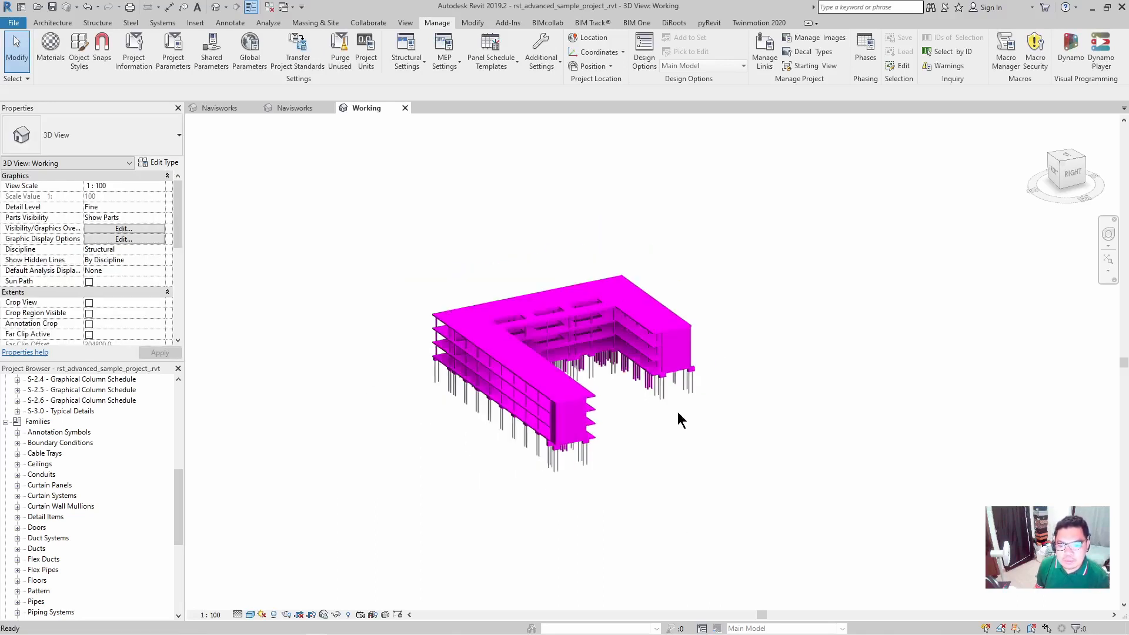
scroll(686, 453, up, 4)
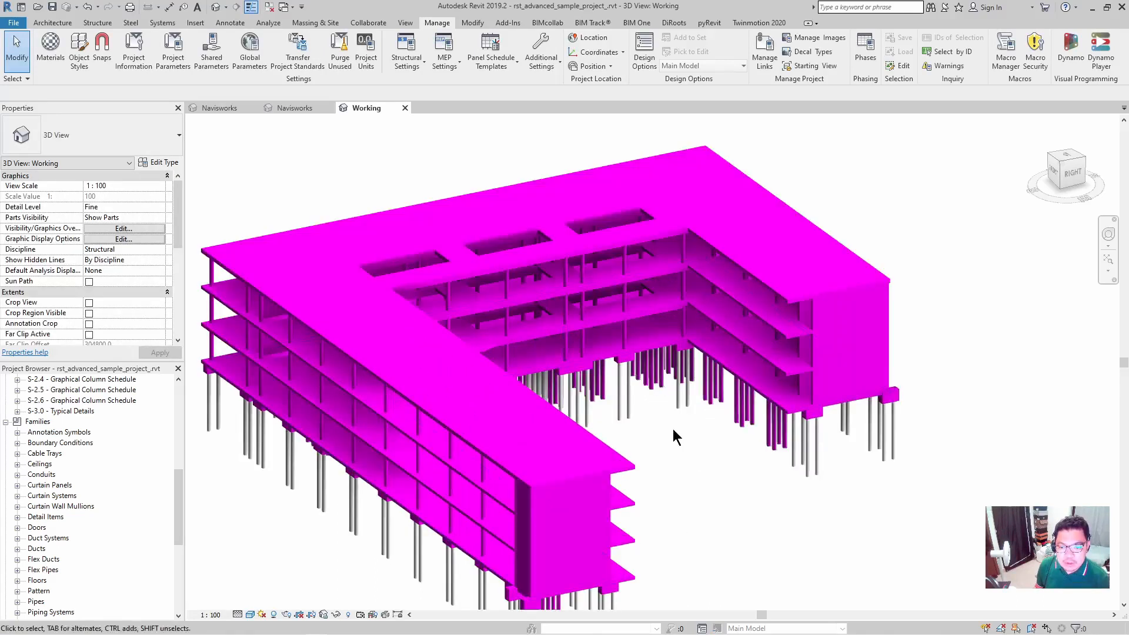
scroll(609, 414, down, 3)
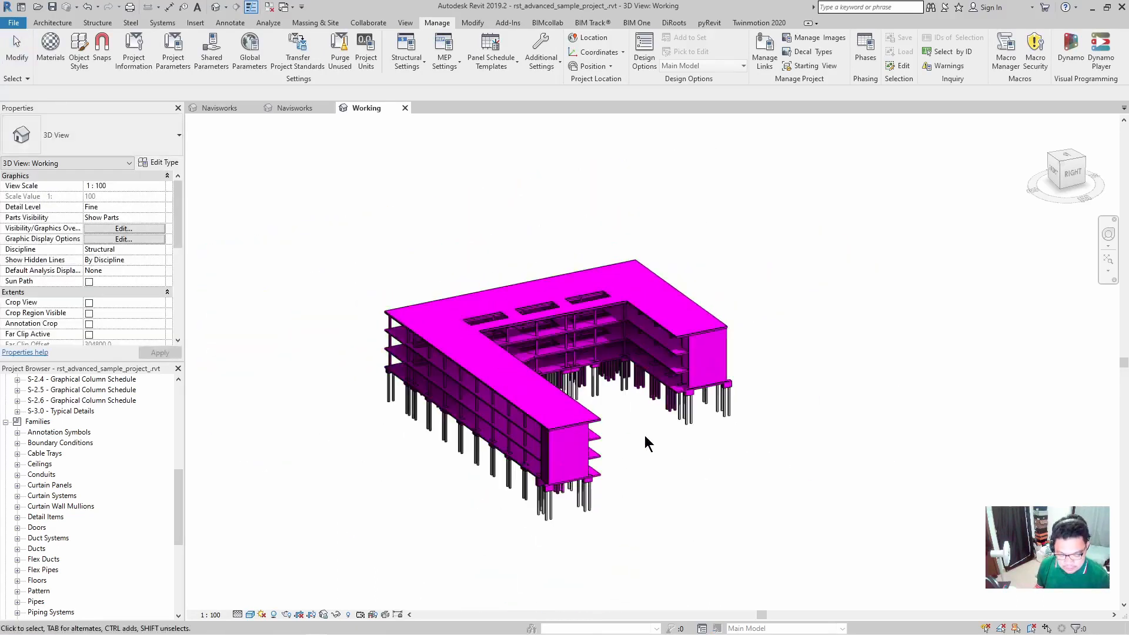
key(v)
key(v)
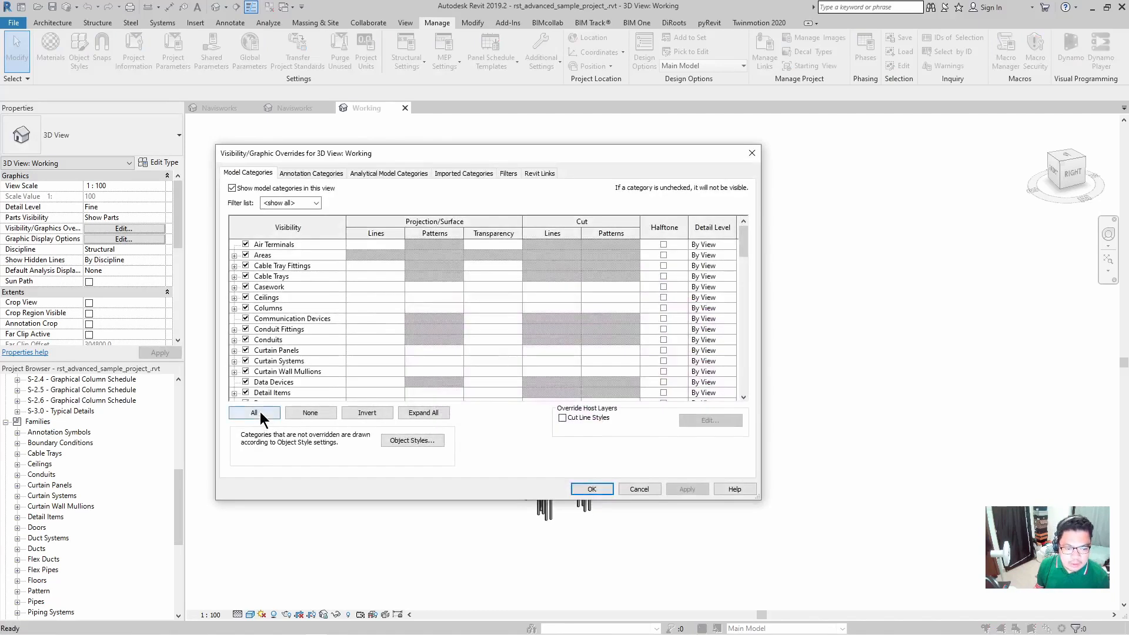
click(259, 412)
click(242, 393)
click(248, 413)
click(247, 393)
click(277, 376)
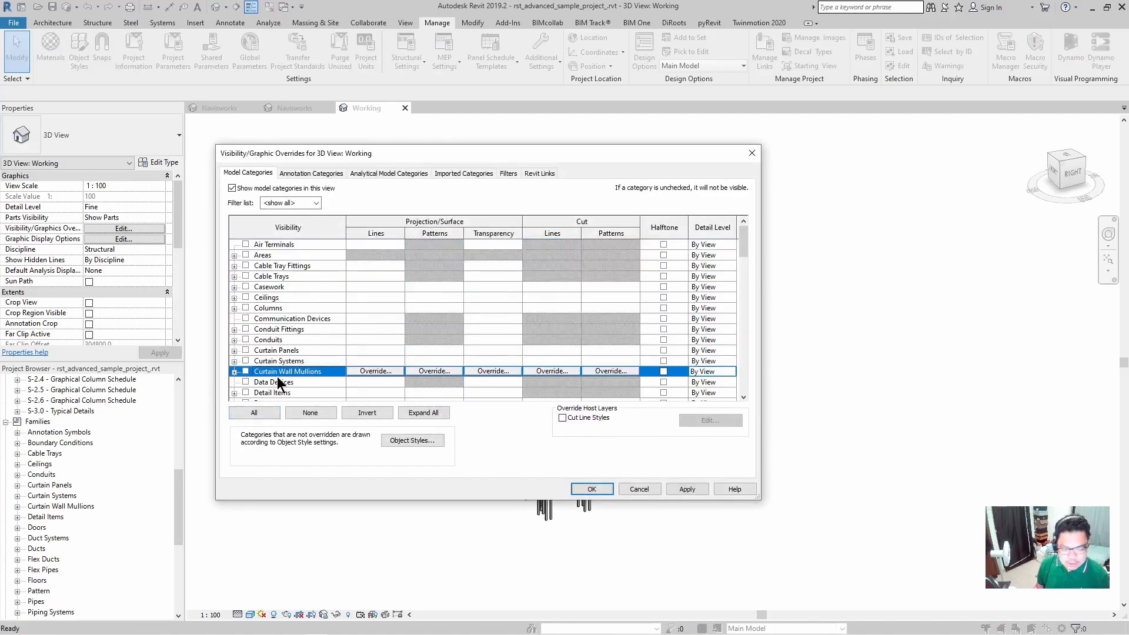
key(p)
click(246, 393)
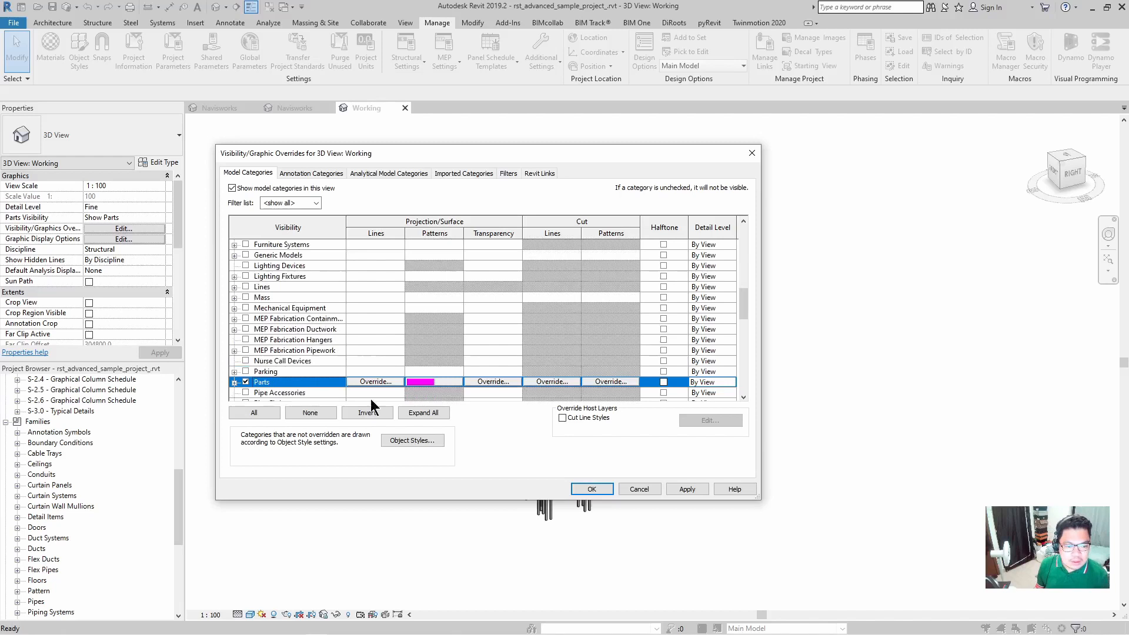
click(592, 488)
Step: Switch to the PowerPoint presentation to review the slide grouping construction activities by zones and levels, and return to the Revit model
middle_drag(790, 482, 599, 406)
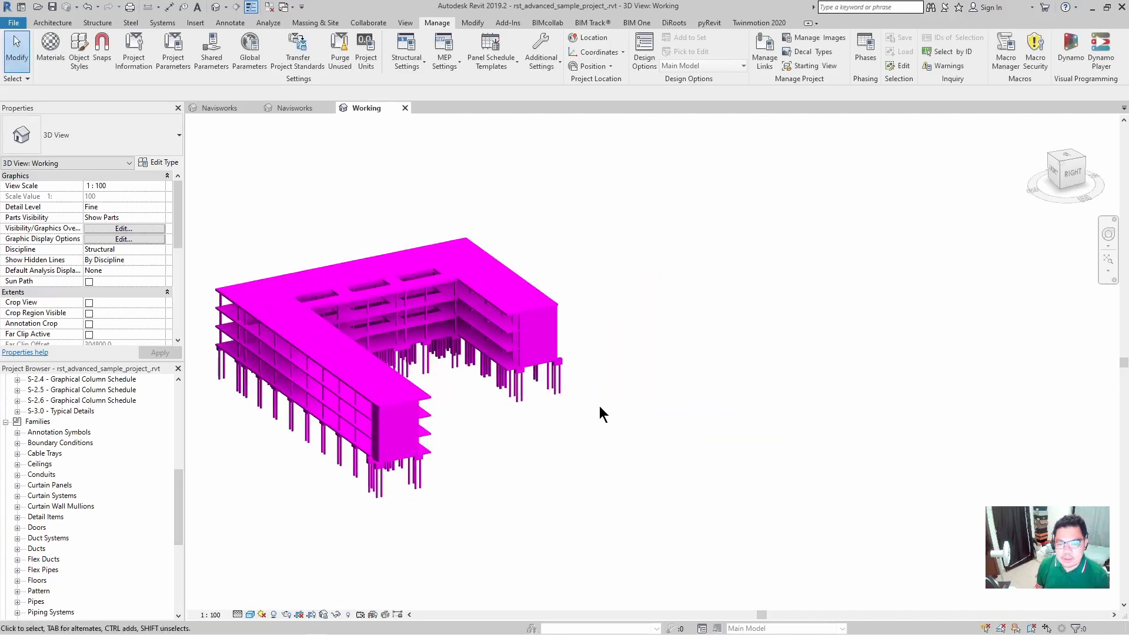
scroll(612, 417, down, 4)
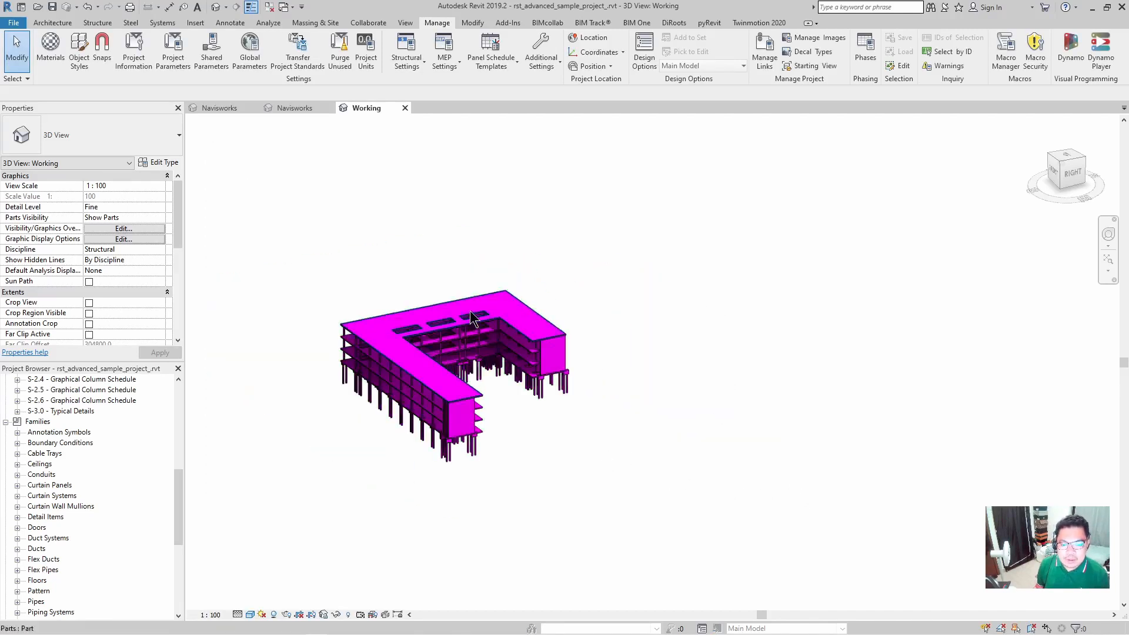
scroll(503, 317, up, 4)
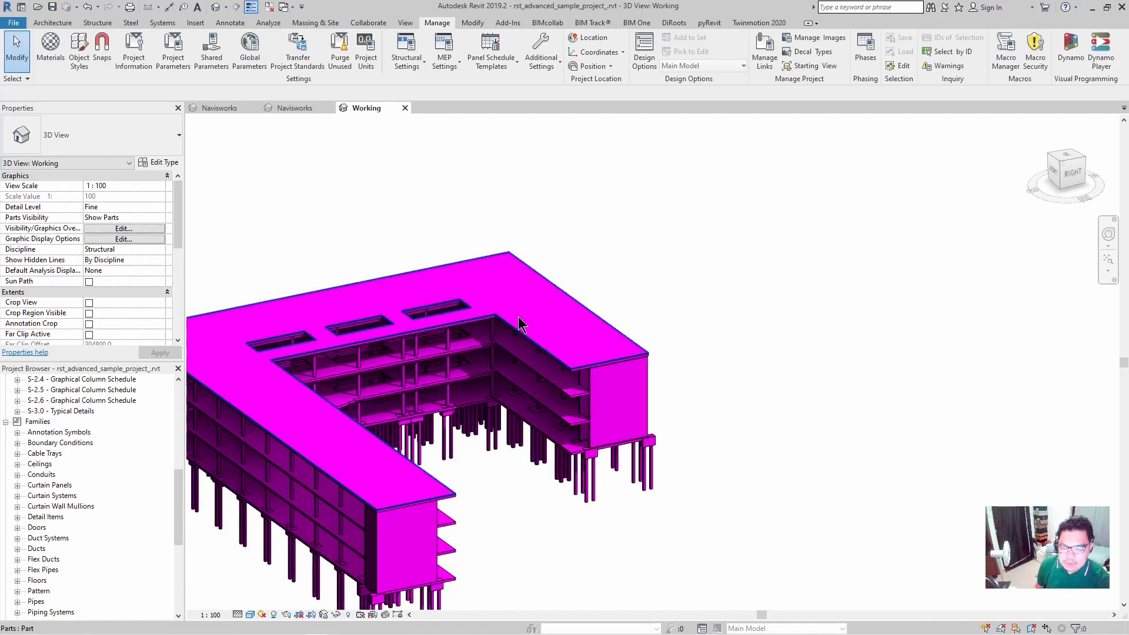
scroll(520, 324, down, 3)
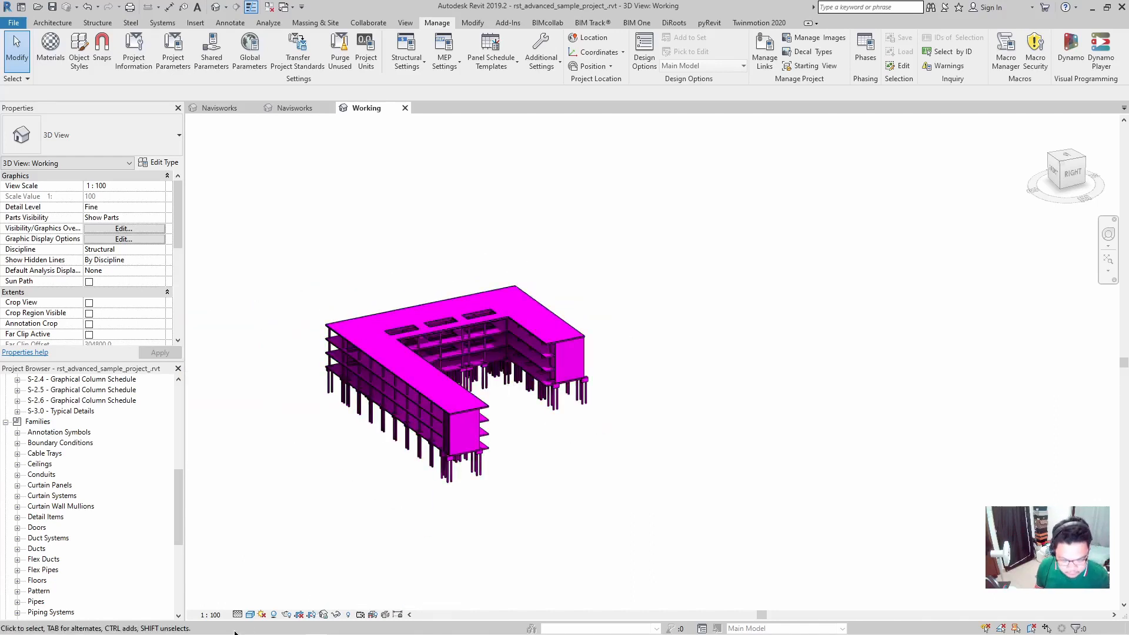
key(super)
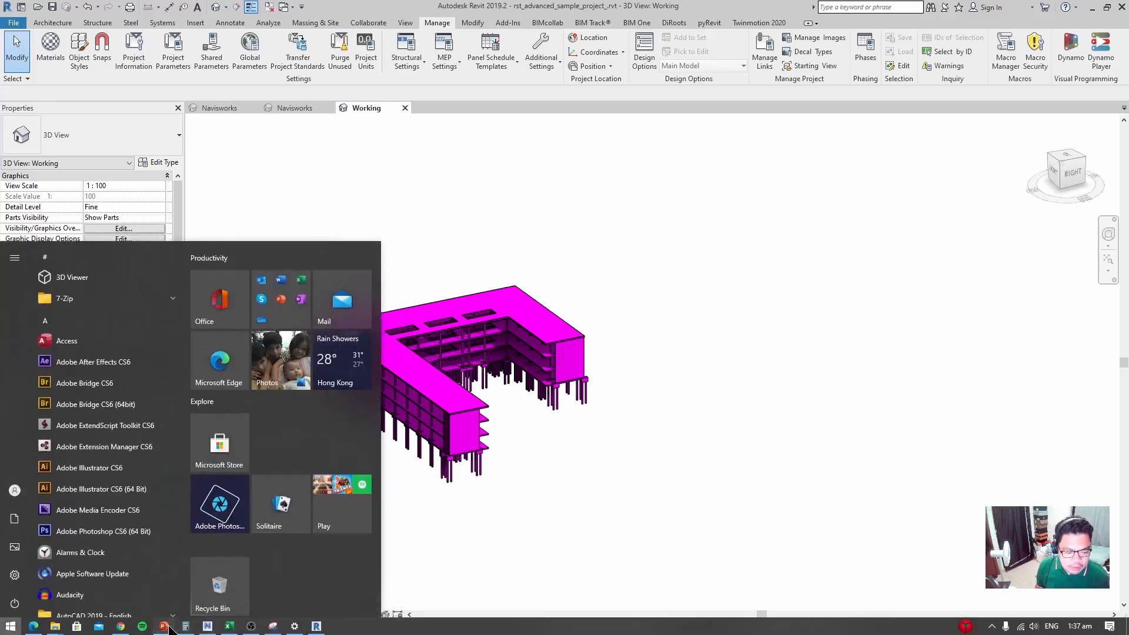
click(167, 626)
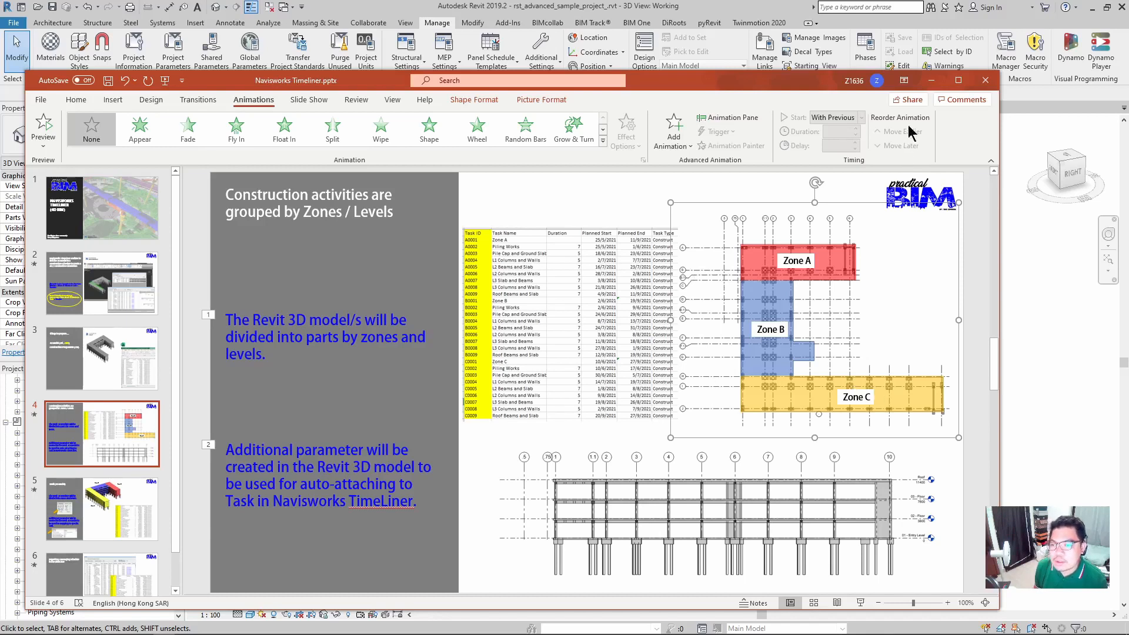
click(932, 81)
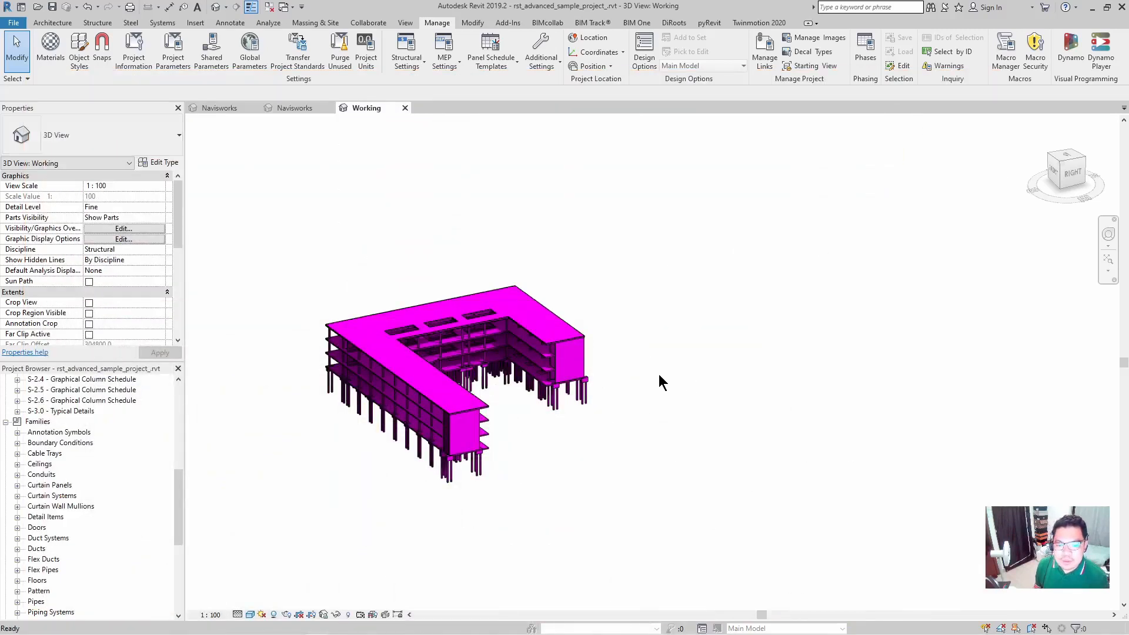
Step: Select the slab and beam parts of all four floor levels together, from the roof down to the lowest floor, in the Right orientation
click(1071, 172)
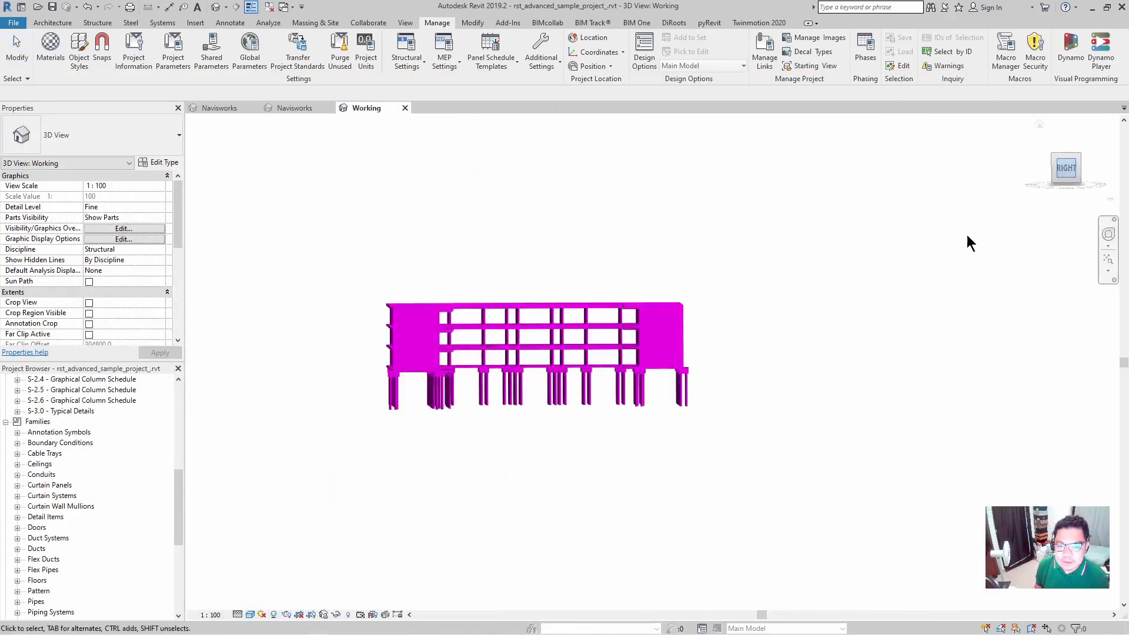
middle_drag(791, 324, 724, 328)
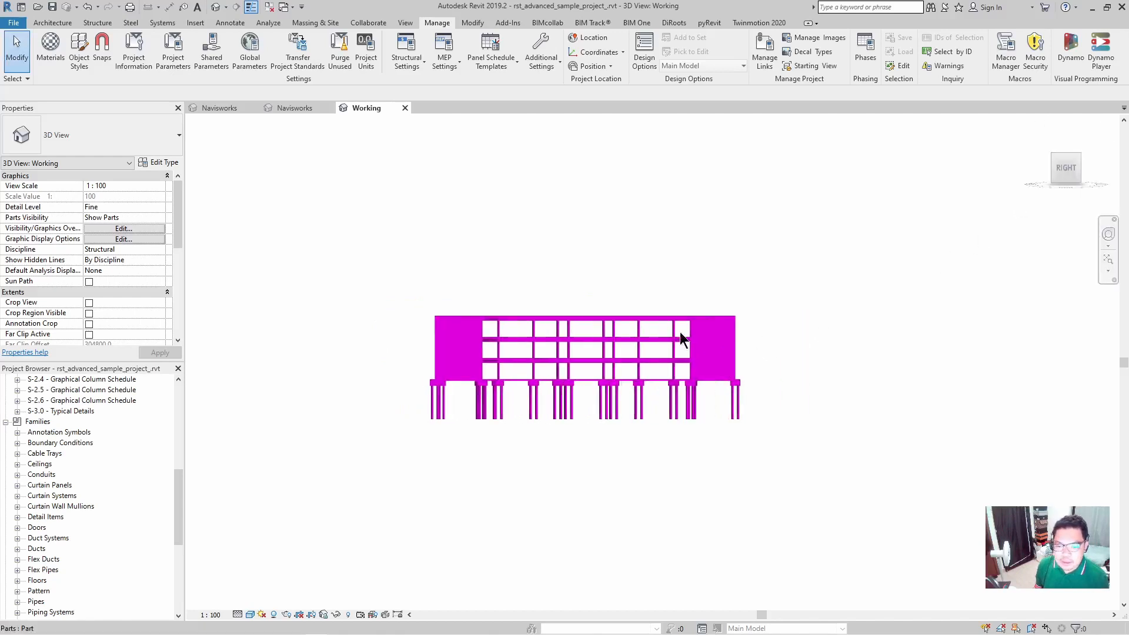
scroll(621, 328, up, 1)
drag(319, 279, 808, 328)
drag(339, 333, 831, 353)
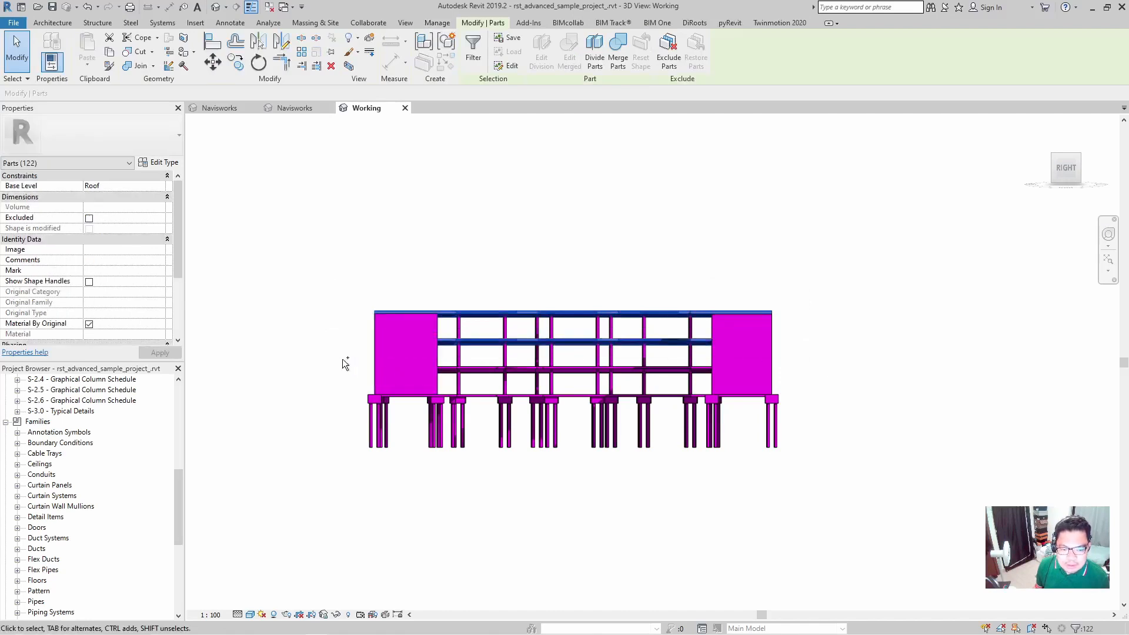
ctrl+drag(342, 358, 824, 386)
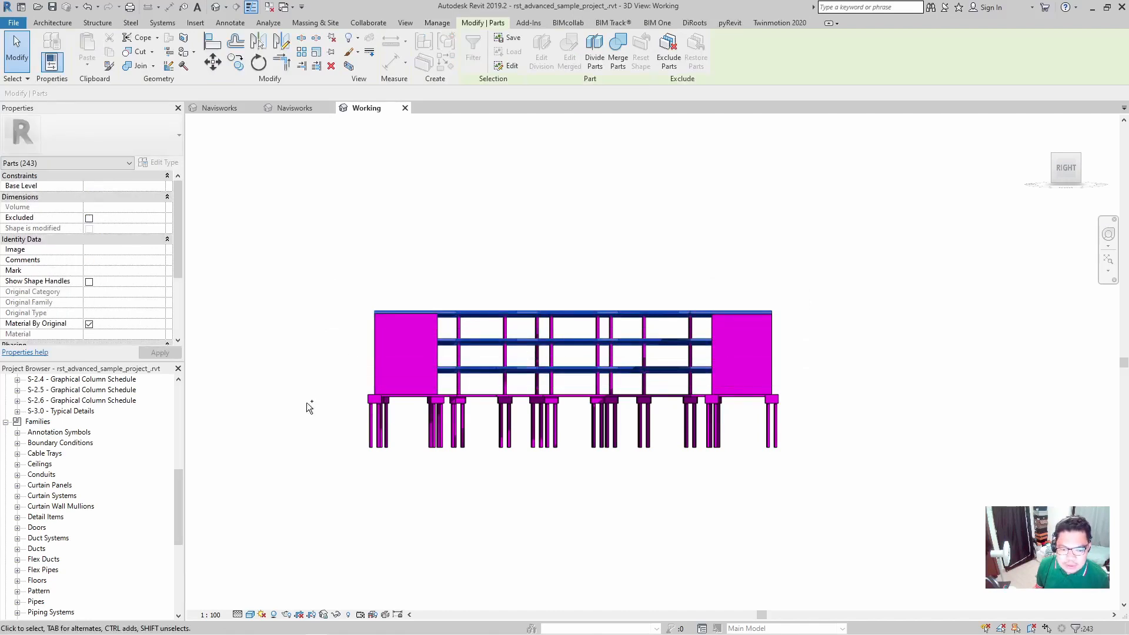
ctrl+drag(325, 388, 817, 401)
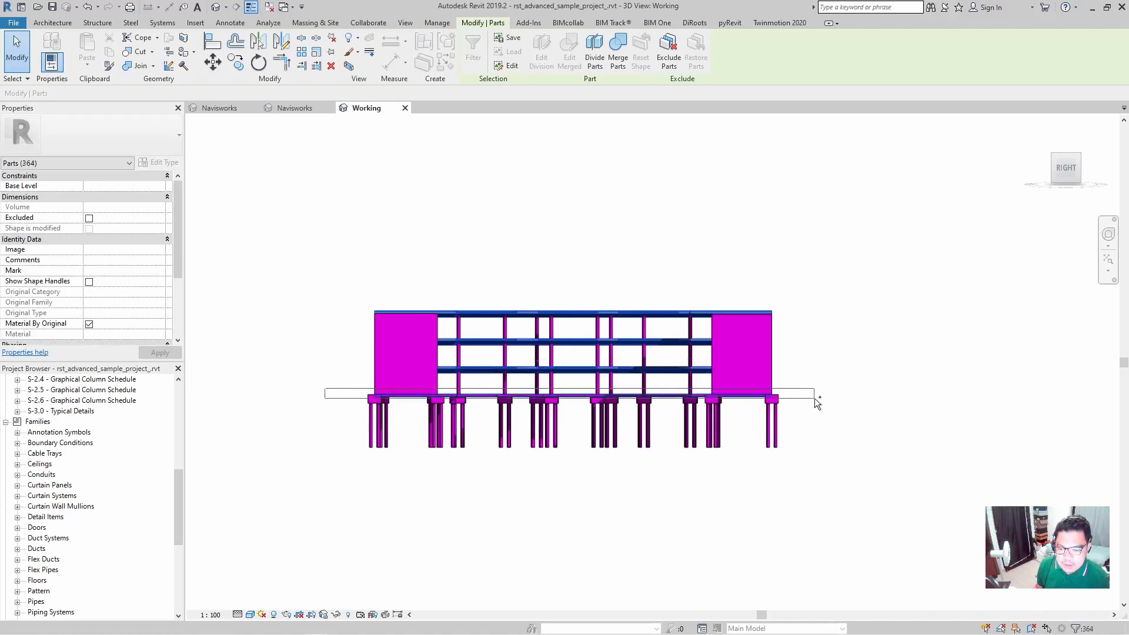
Step: Divide the selected slab and beam parts using grids C and H as intersecting references, and finish the division
shift+middle_drag(612, 322, 652, 419)
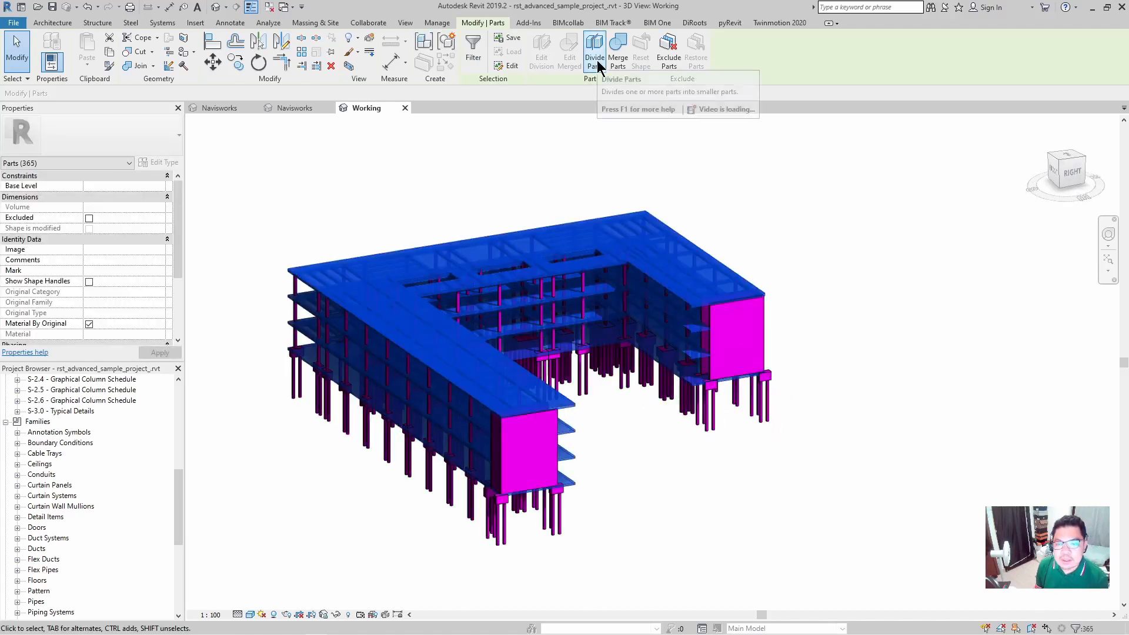
click(598, 62)
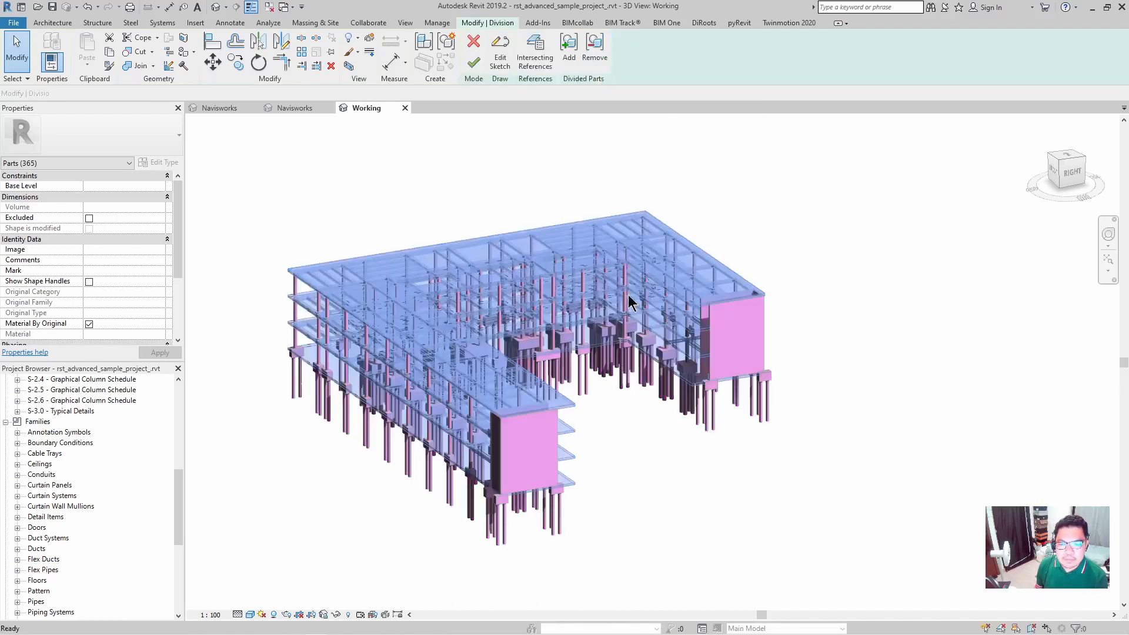
click(536, 58)
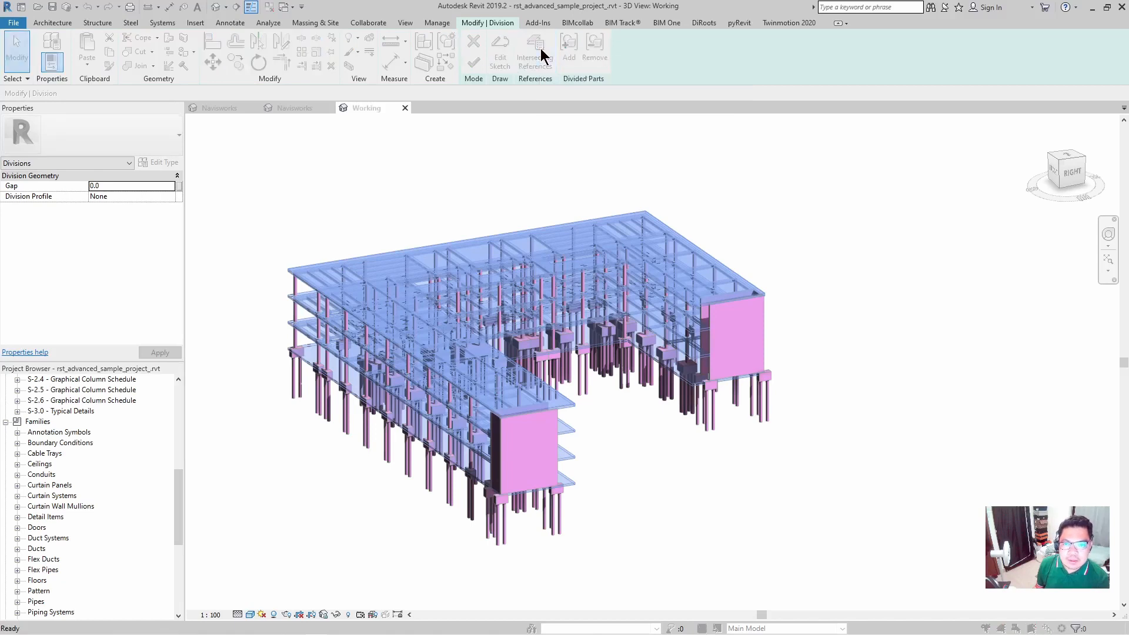
click(568, 231)
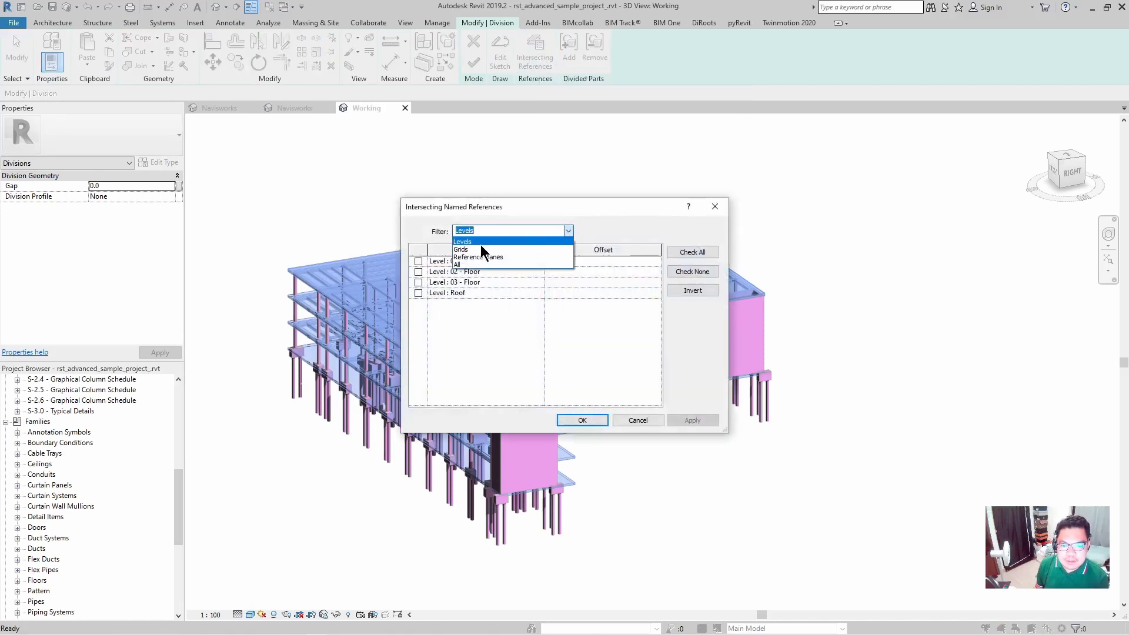
click(481, 245)
click(449, 386)
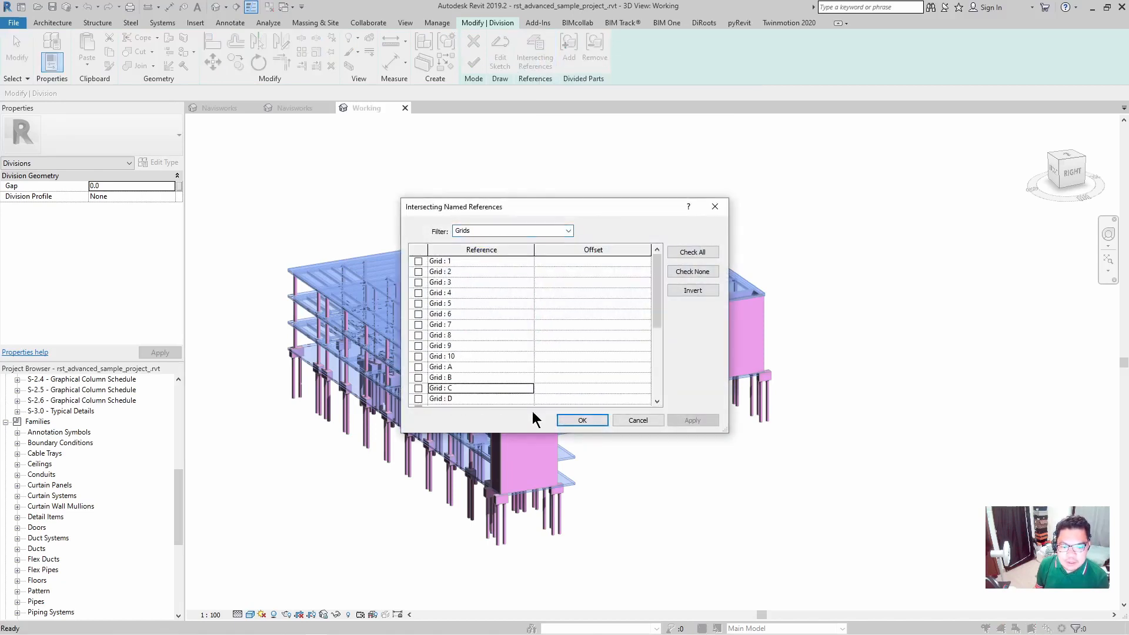
click(418, 388)
scroll(443, 386, down, 4)
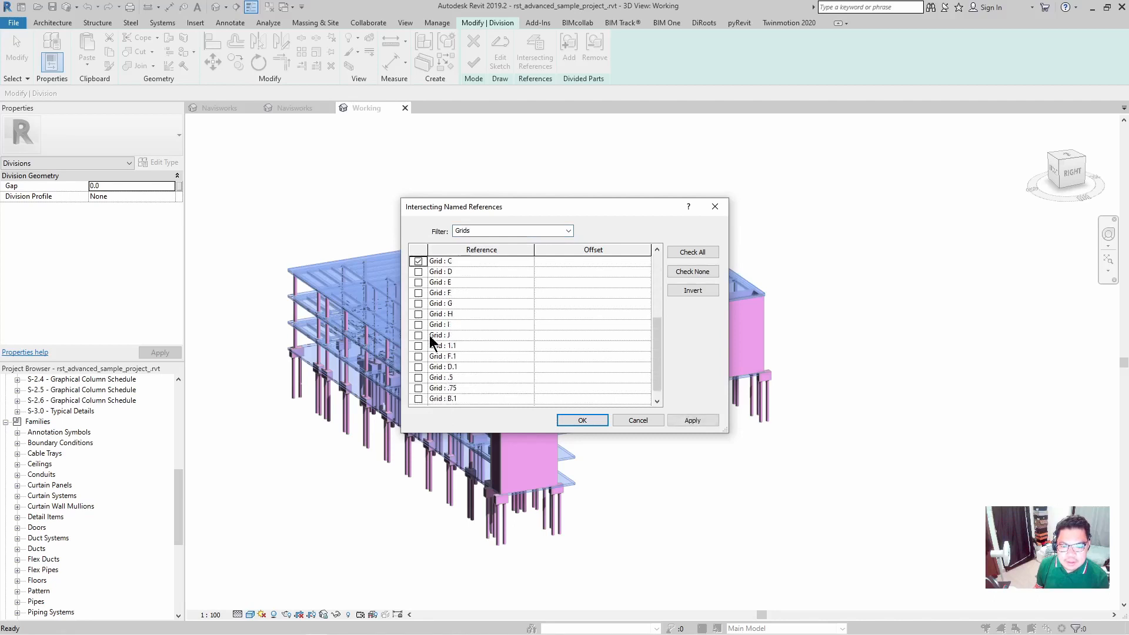
click(581, 419)
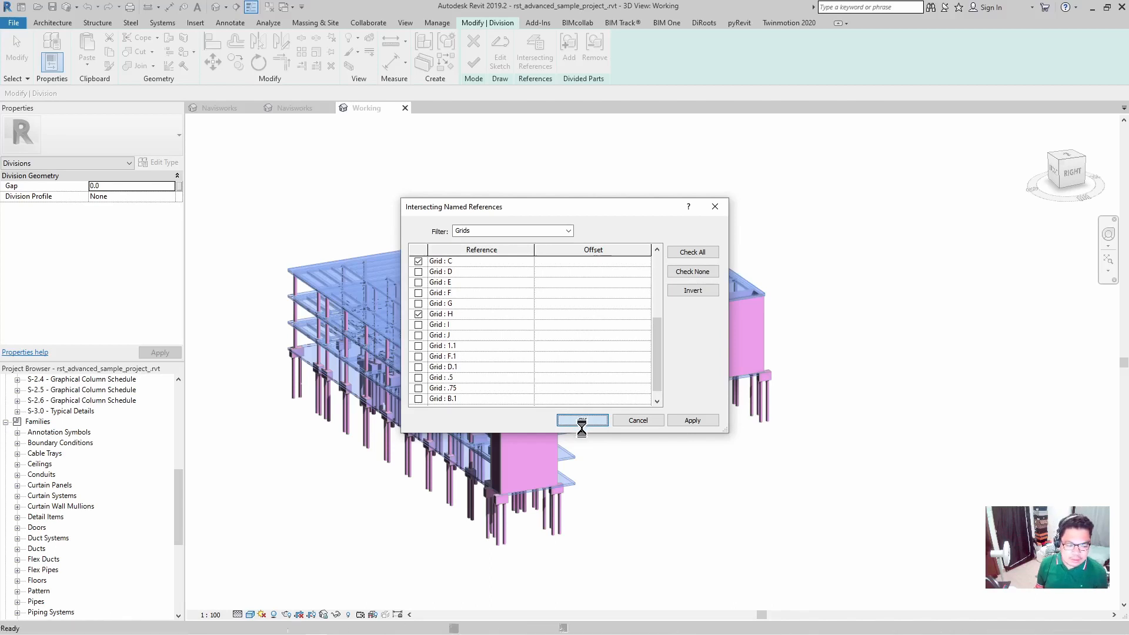
shift+middle_drag(641, 453, 695, 521)
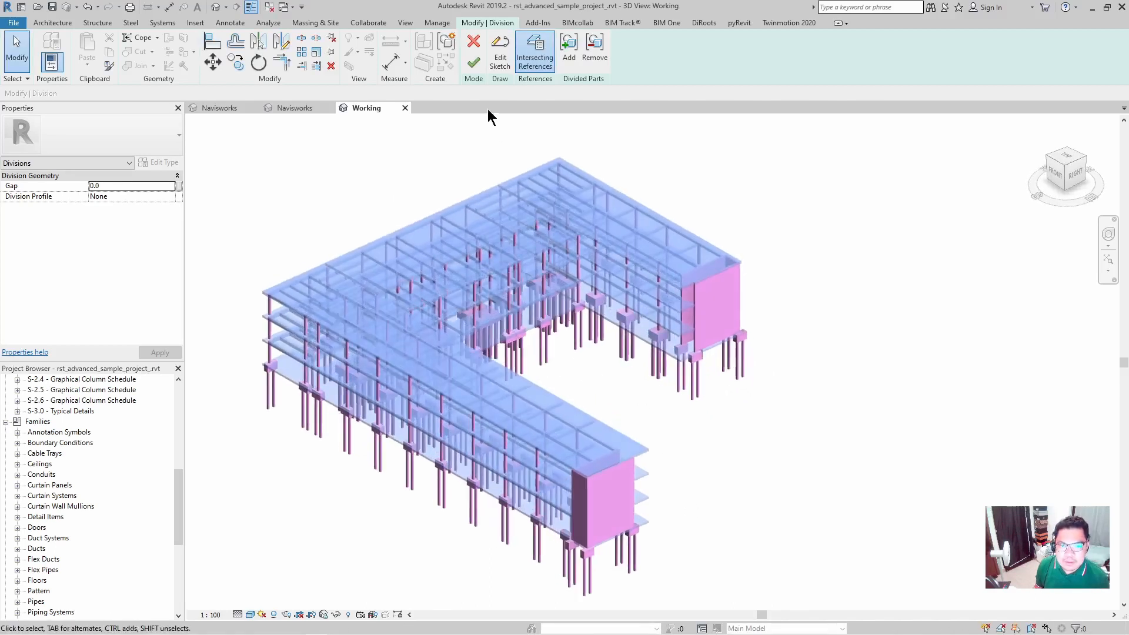
click(475, 64)
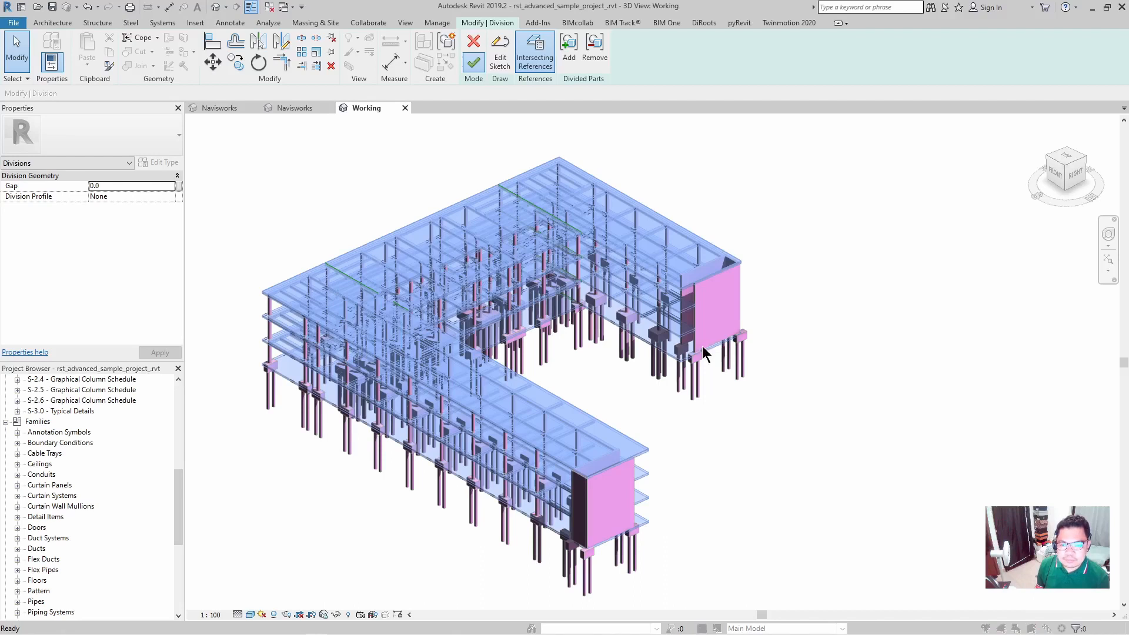
click(615, 366)
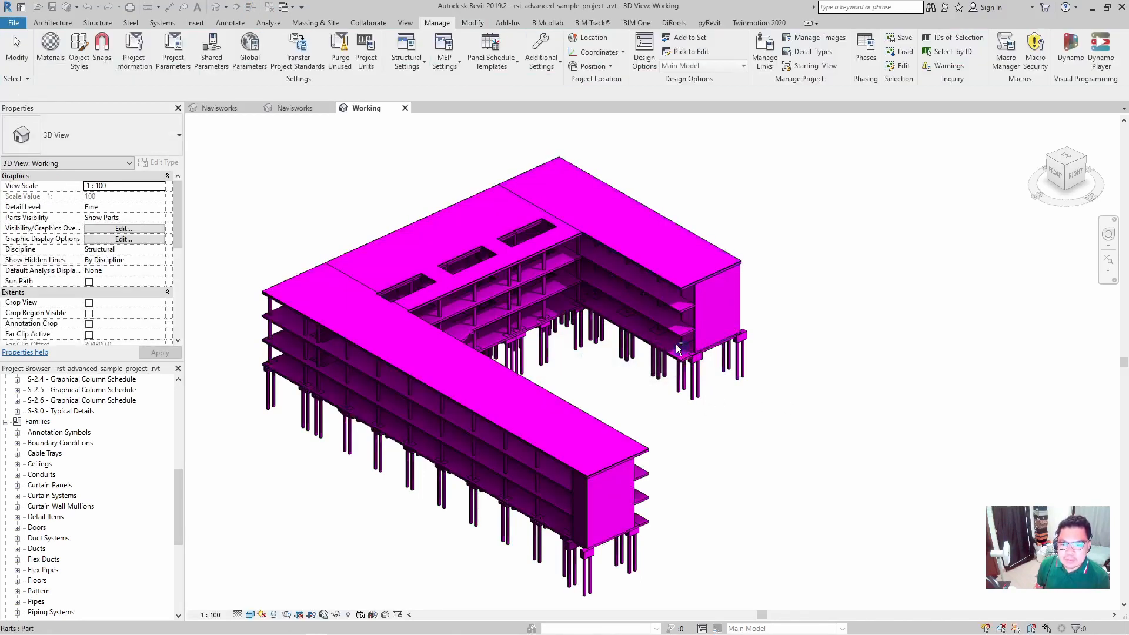
scroll(722, 301, up, 5)
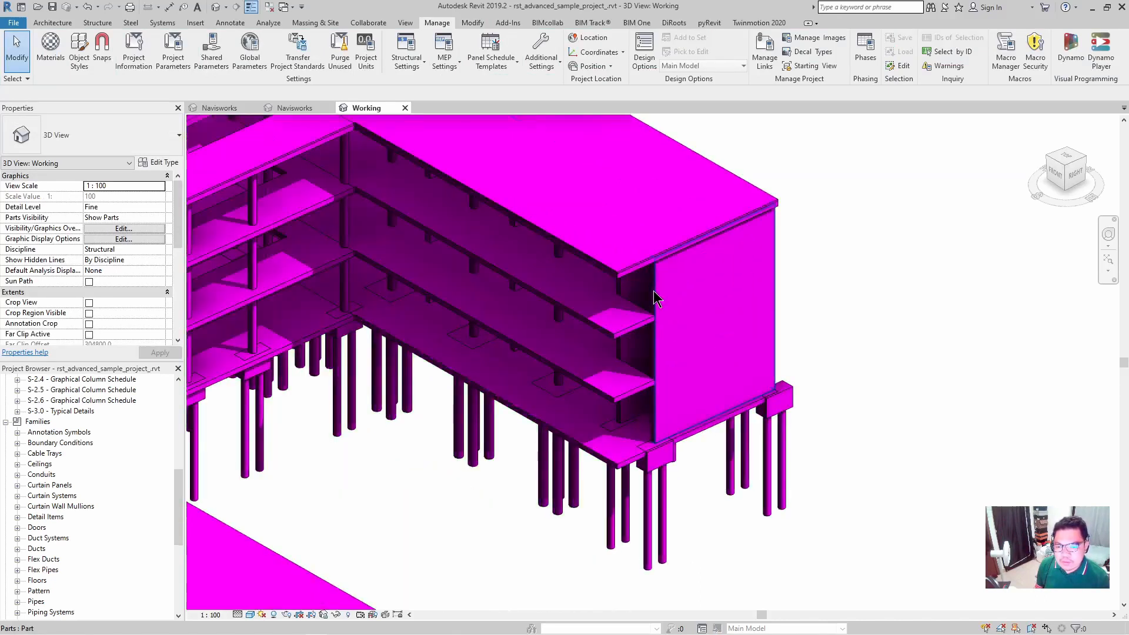
Step: Select the wall parts that enclose the free end of the shorter wing
click(655, 292)
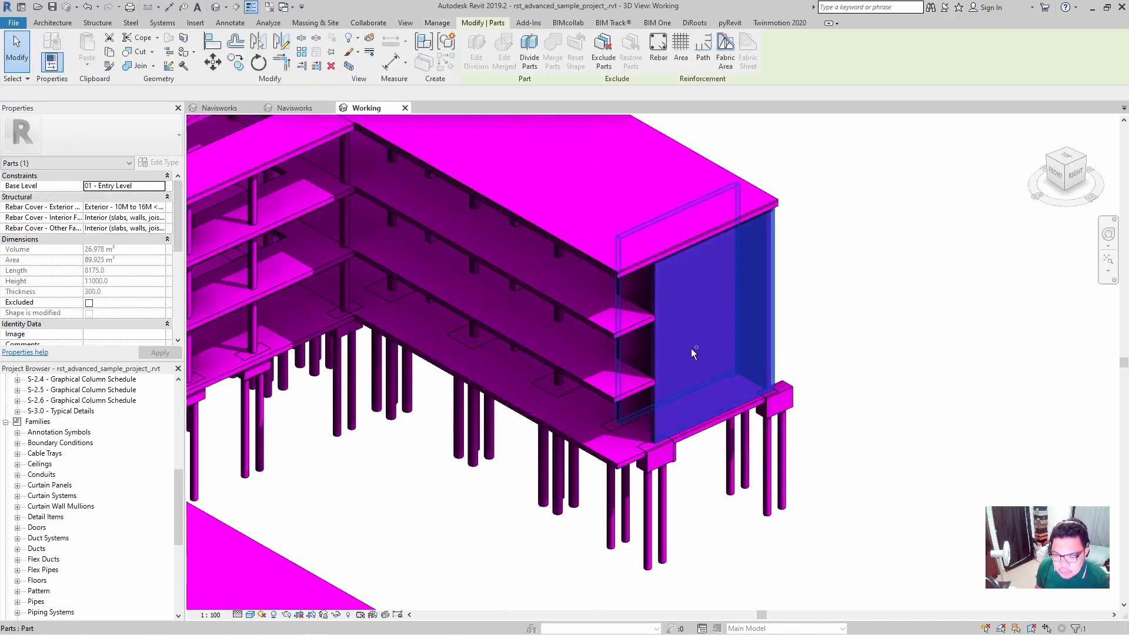
ctrl+click(691, 349)
scroll(692, 352, down, 2)
shift+middle_drag(773, 356, 556, 400)
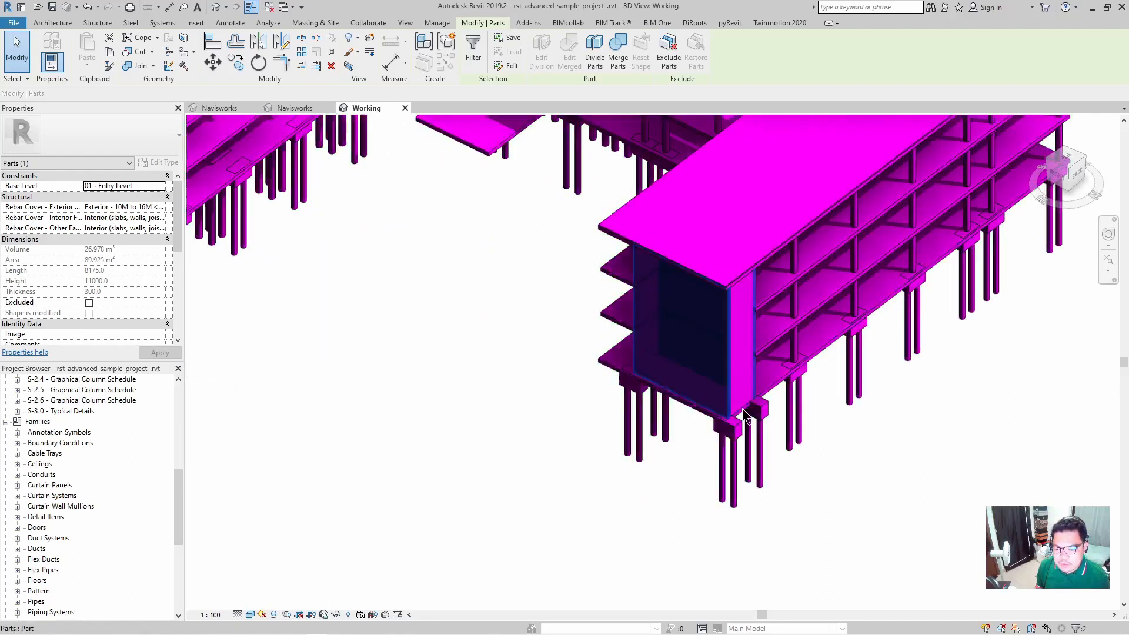
ctrl+click(739, 347)
scroll(717, 344, down, 2)
middle_drag(718, 344, 690, 339)
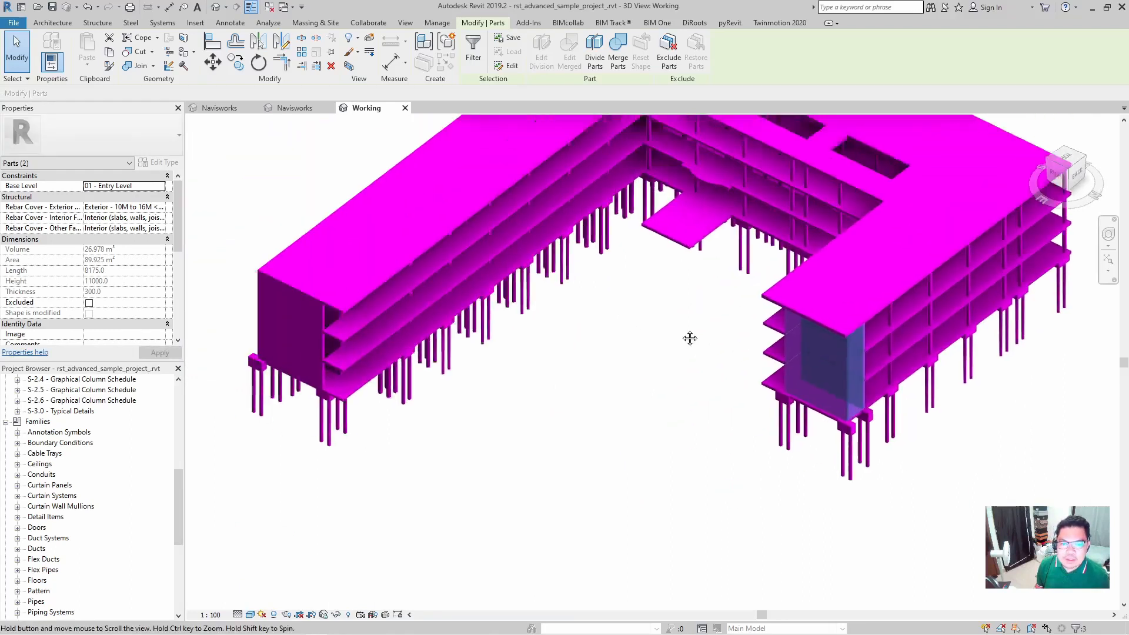
Step: Add the end wall parts of the longer wing and the remaining end wall part of the shorter wing to the selection
scroll(362, 325, up, 4)
shift+middle_drag(361, 324, 682, 321)
middle_drag(682, 320, 667, 66)
ctrl+click(560, 400)
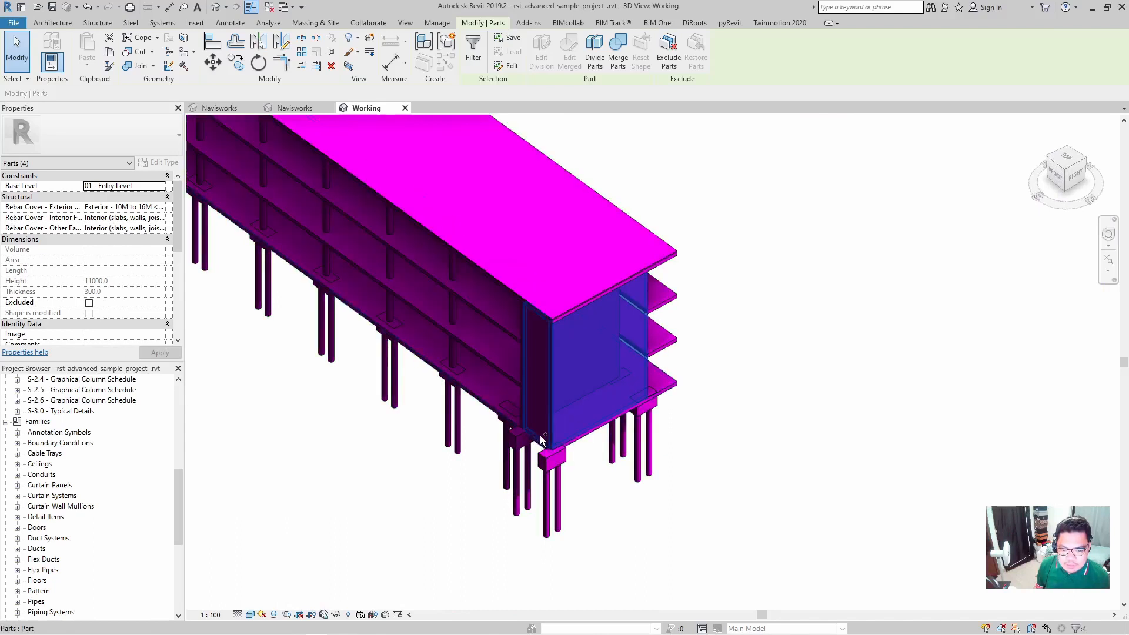
key(Tab)
ctrl+click(518, 406)
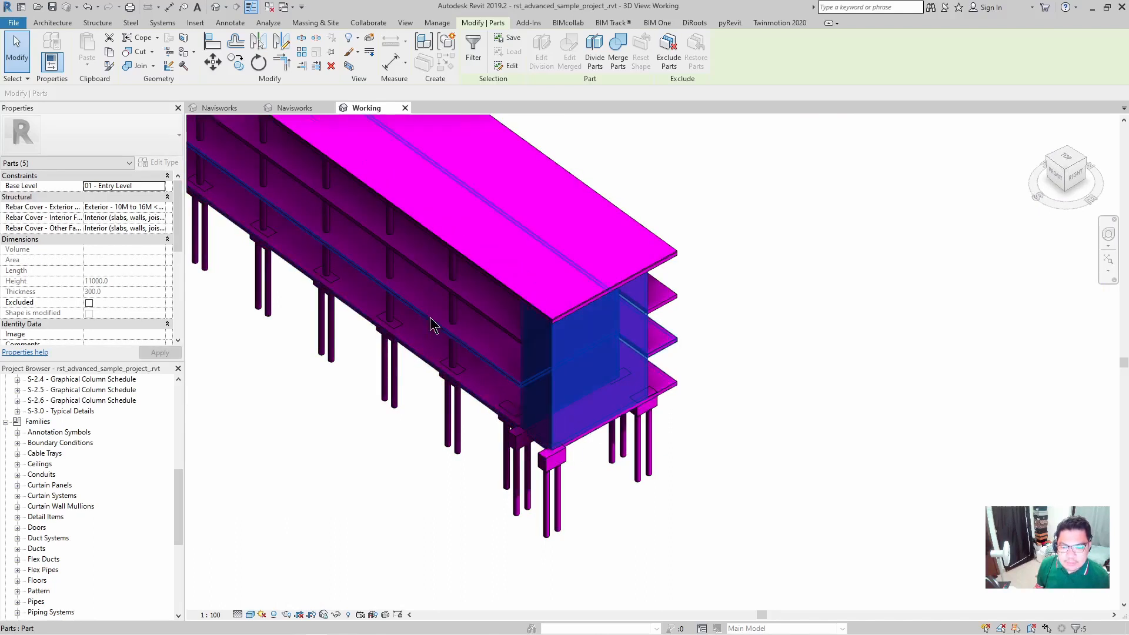
scroll(429, 318, down, 4)
shift+middle_drag(621, 320, 341, 312)
ctrl+click(579, 287)
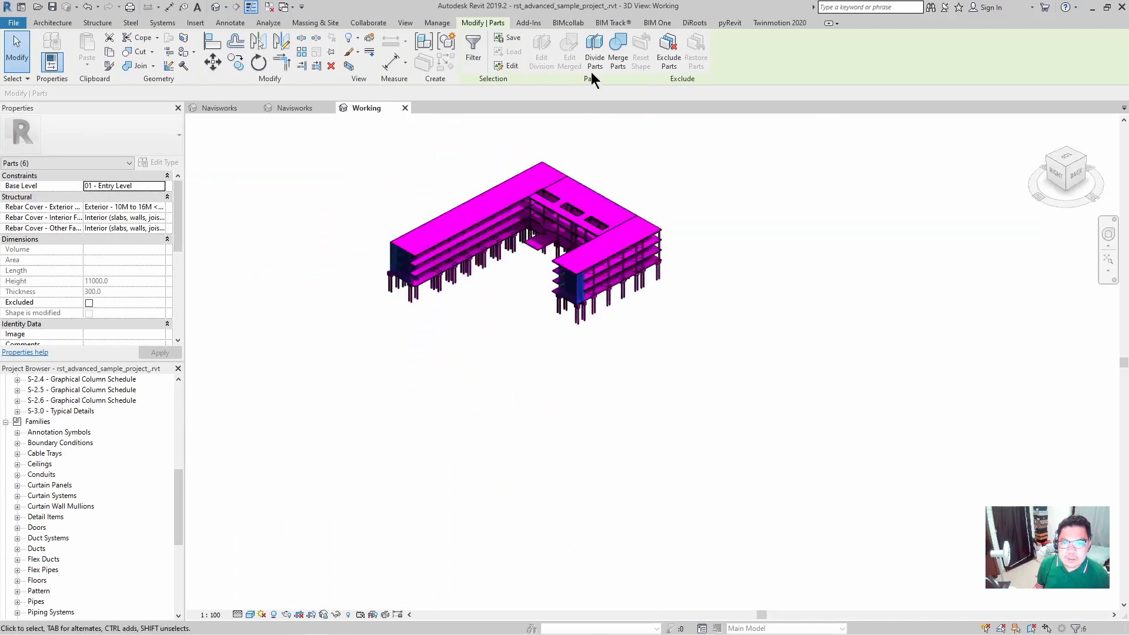
Step: Divide the selected wall parts using levels 02 - Floor and 03 - Floor as intersecting references, and finish the division
click(593, 68)
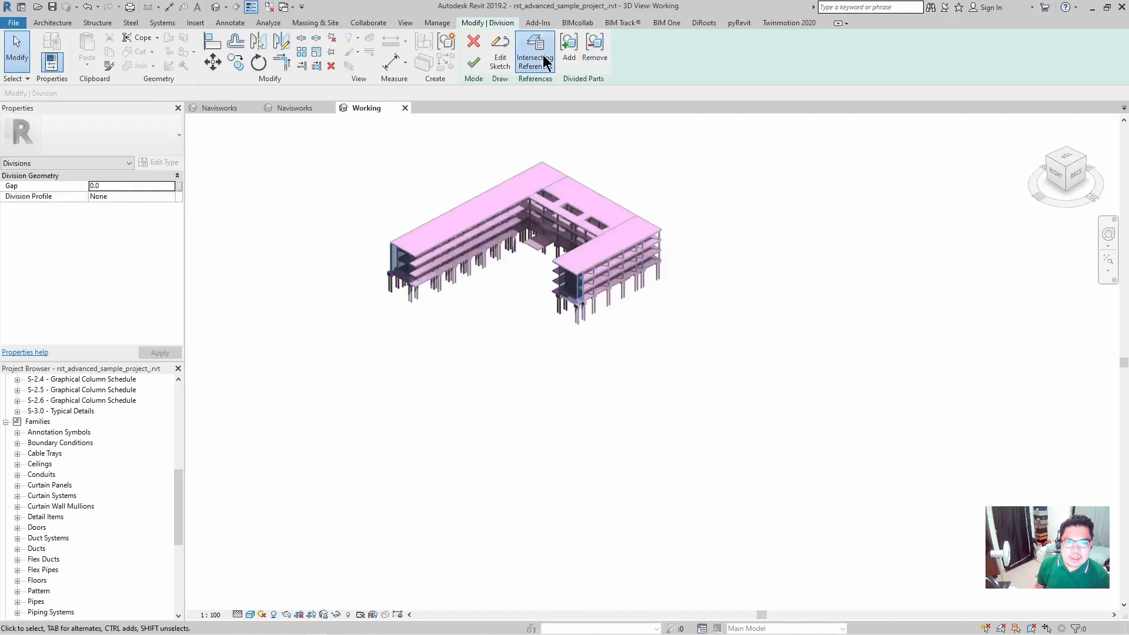
click(546, 62)
click(457, 273)
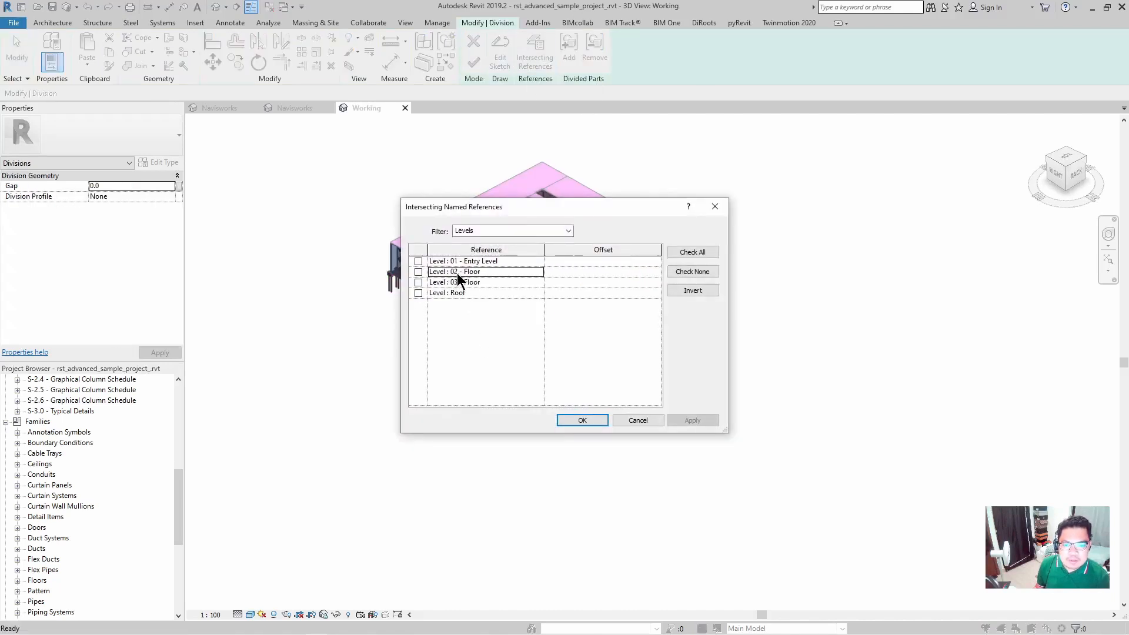
click(418, 272)
click(418, 283)
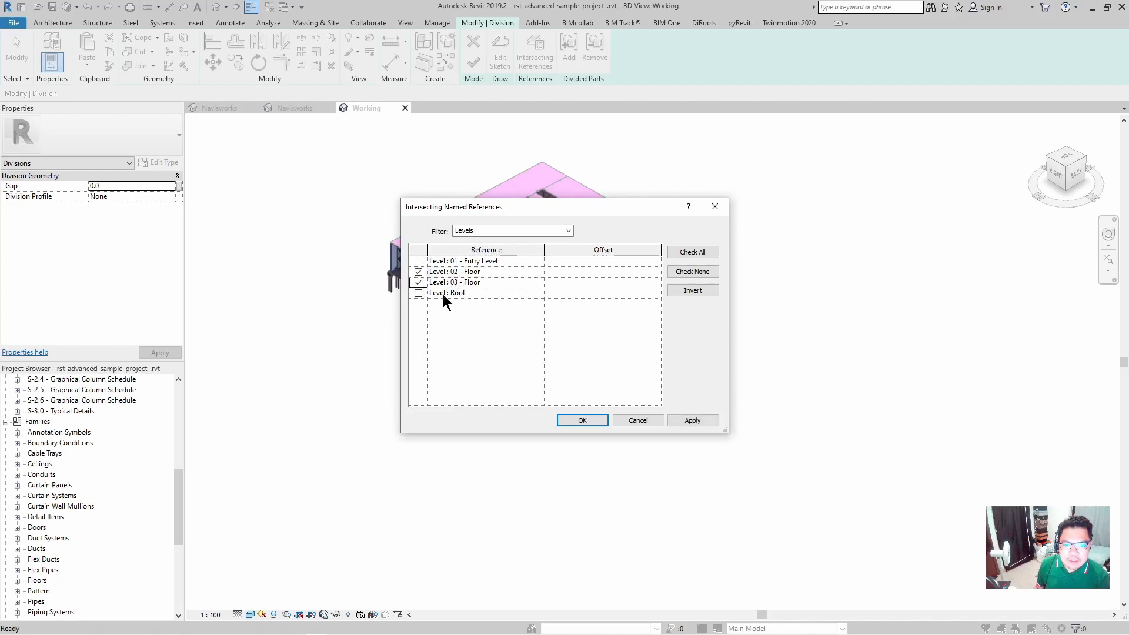
click(582, 417)
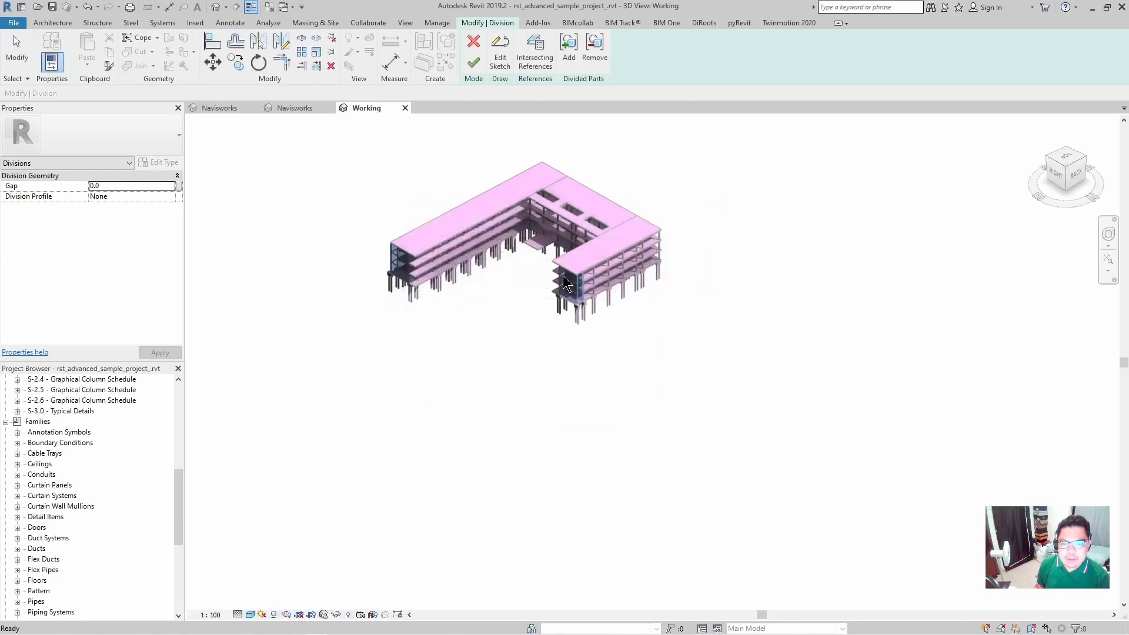
scroll(563, 276, up, 5)
click(474, 63)
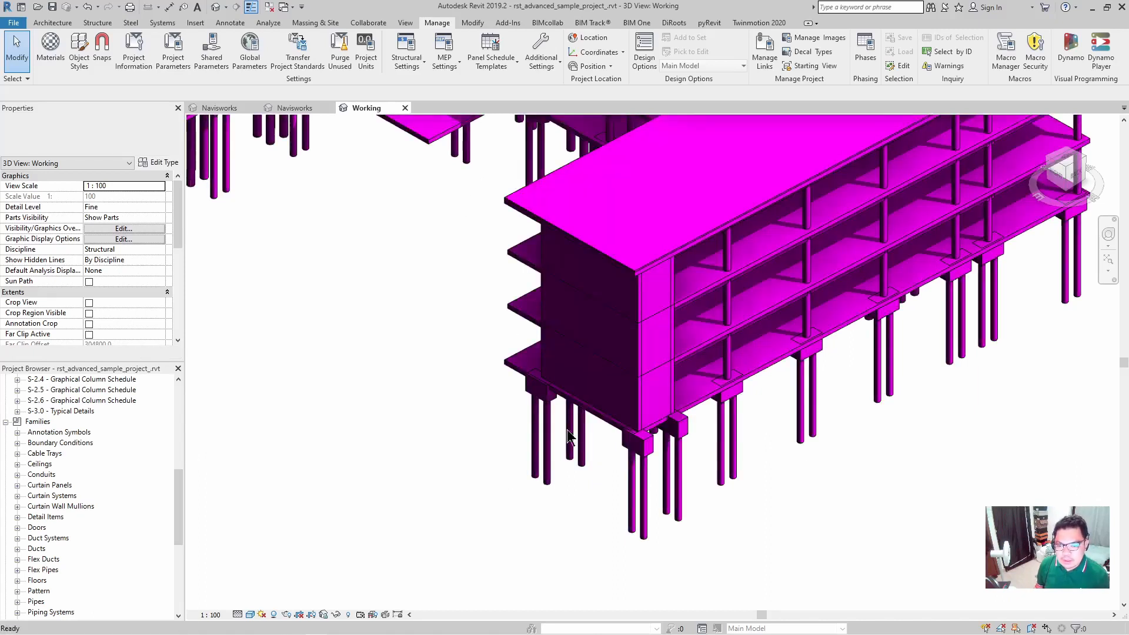
Step: Select all parts of the shorter wing, from roof to piles, and set their Task ID to A
scroll(588, 377, down, 2)
shift+middle_drag(607, 304, 762, 285)
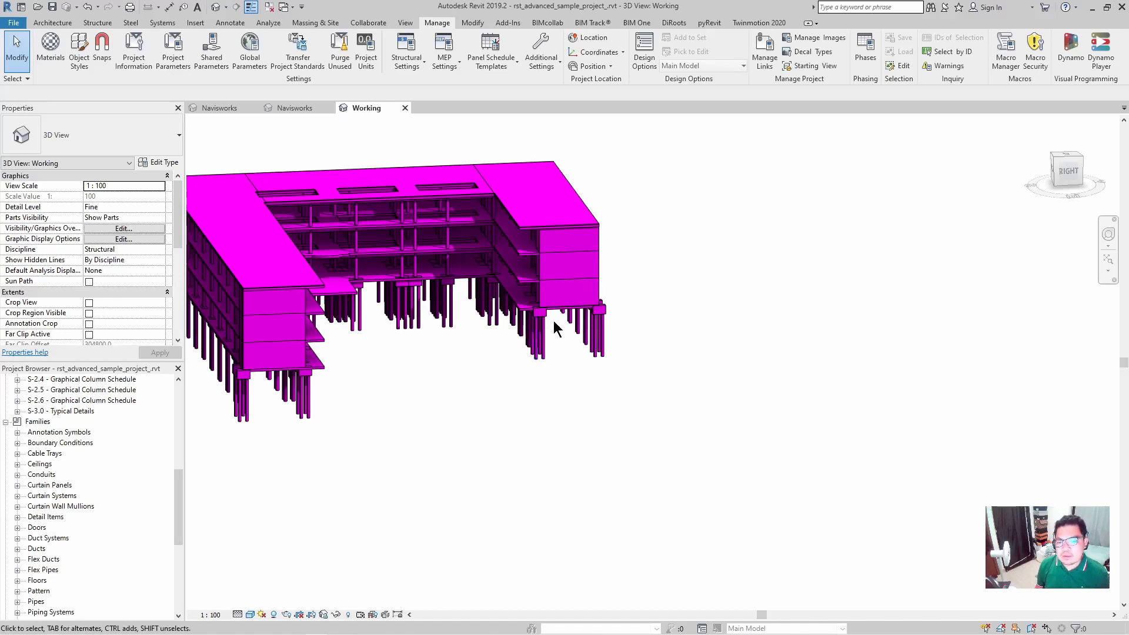
shift+middle_drag(557, 328, 517, 182)
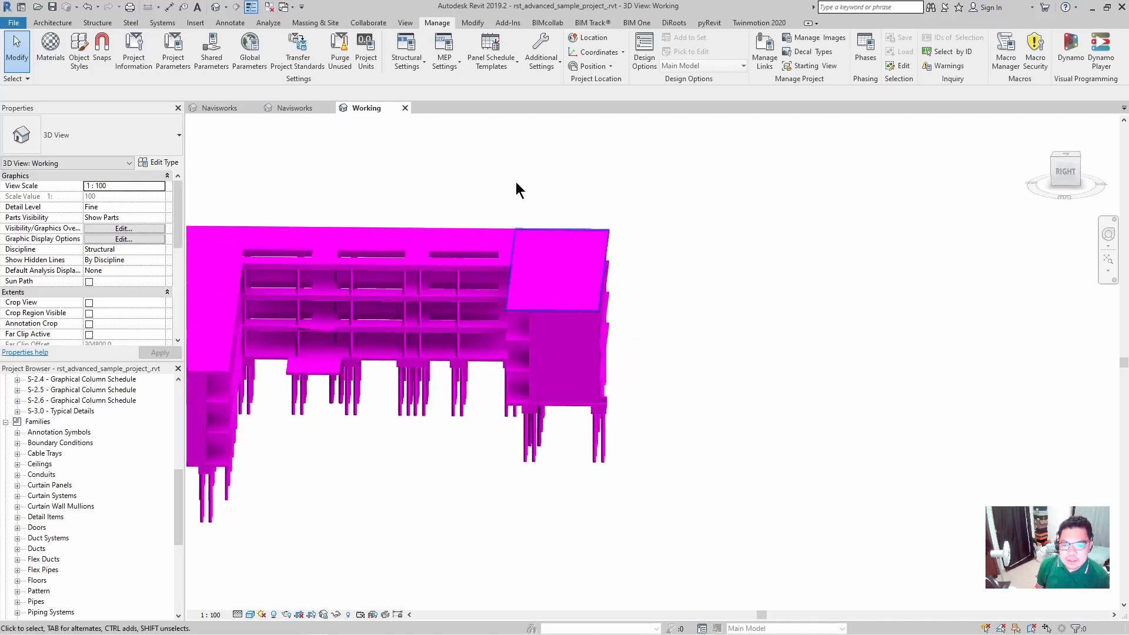
drag(501, 171, 654, 493)
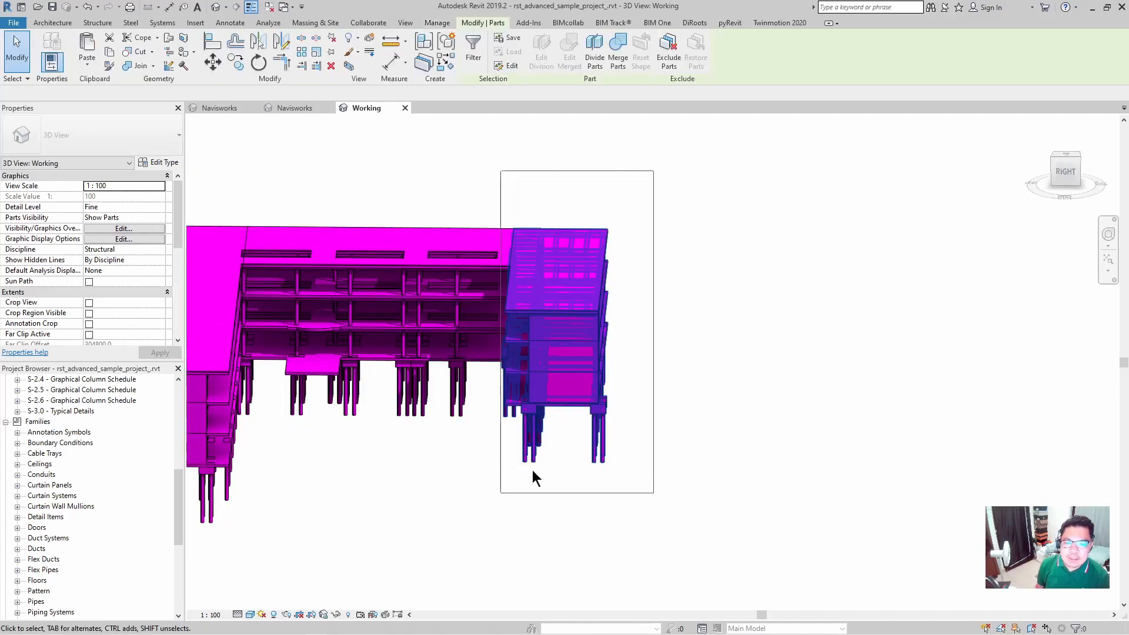
shift+middle_drag(577, 421, 598, 408)
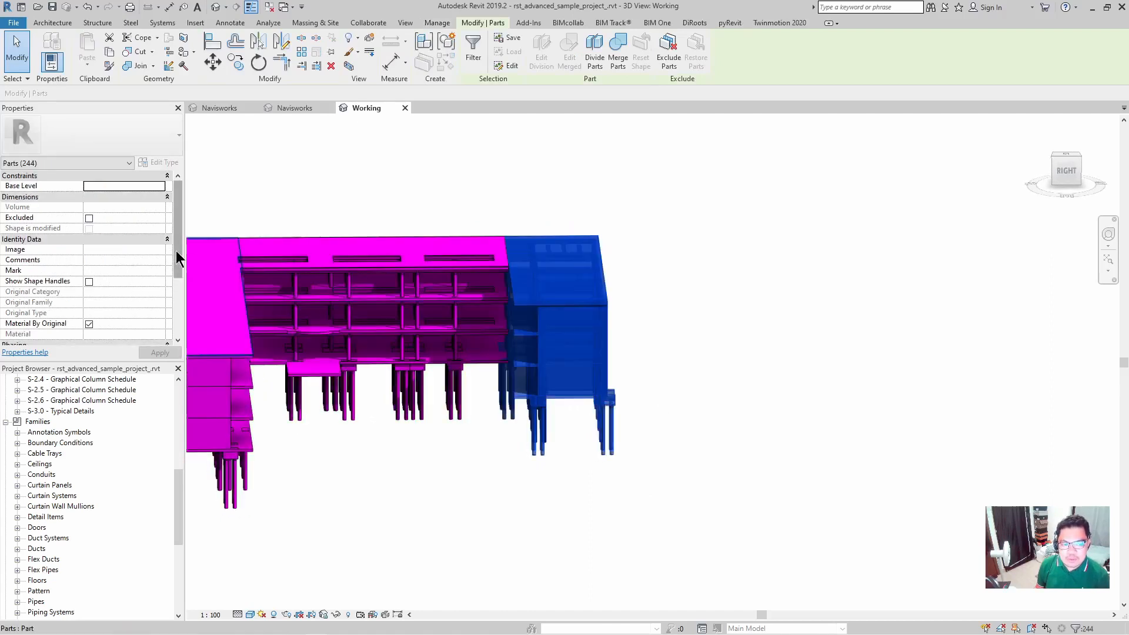
drag(175, 250, 176, 304)
click(108, 281)
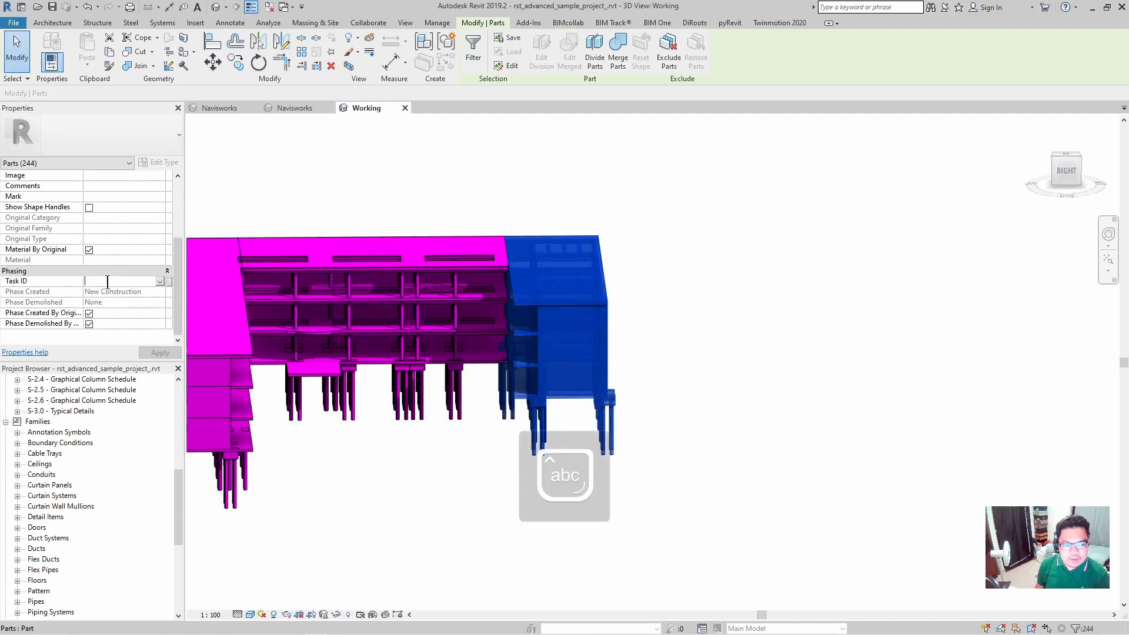
key(Caps_Lock)
text(A)
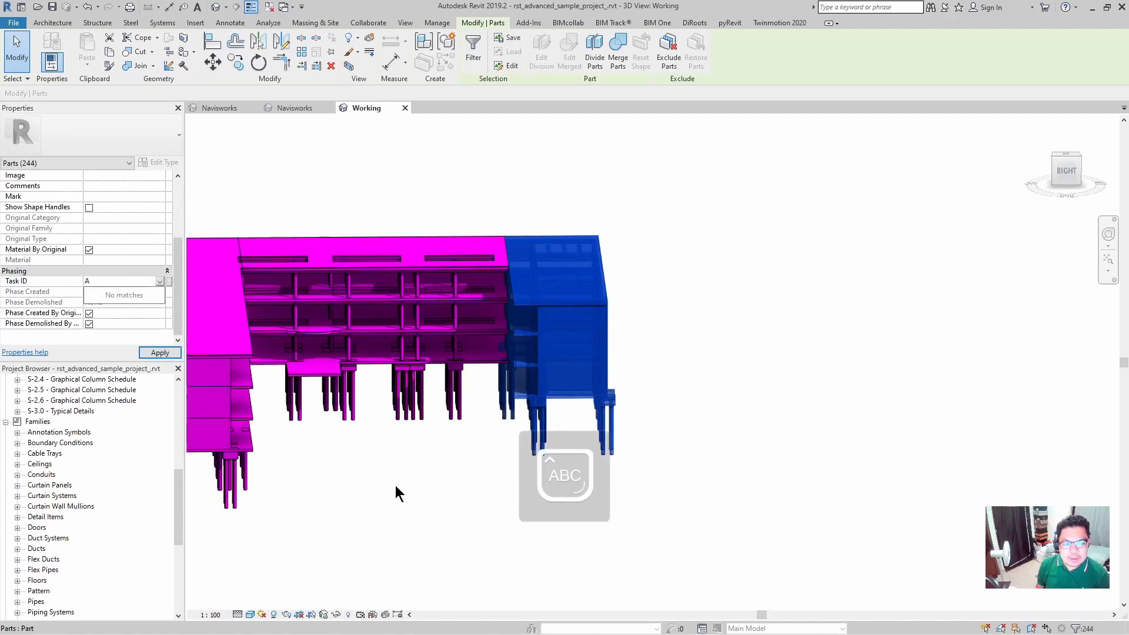
key(Return)
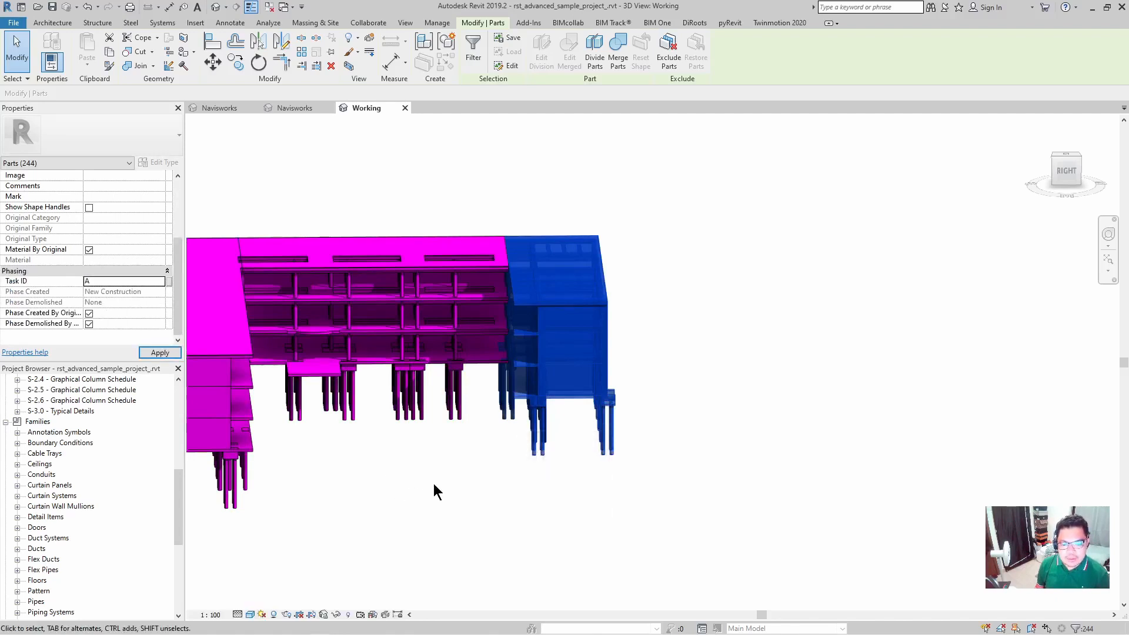
Step: Temporarily isolate the selected wing parts, clear the selection and inspect the isolated zone
key(h)
key(i)
click(612, 485)
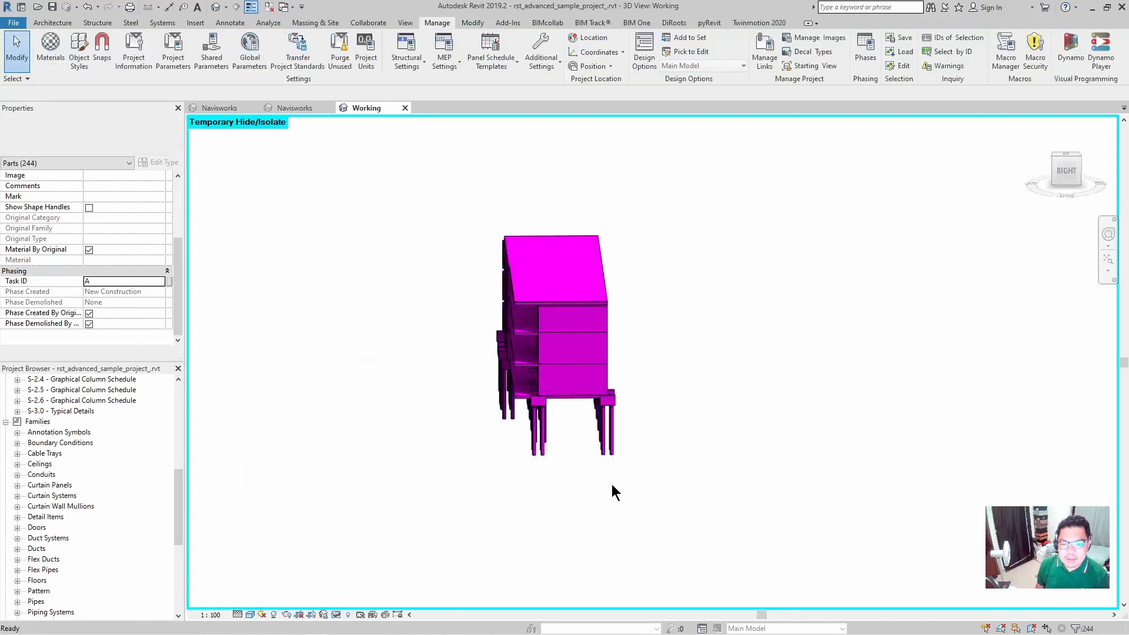
click(586, 439)
shift+middle_drag(537, 497, 570, 453)
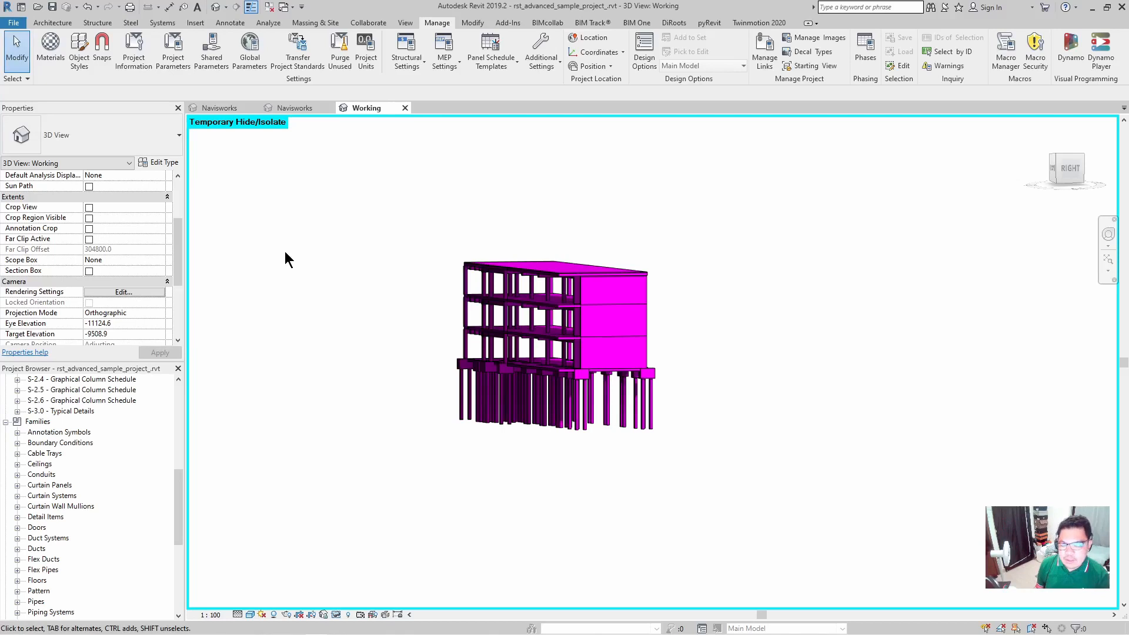
Step: Switch to the Navisworks view of the finished model and check the Task IDs of slab parts in the red, blue and yellow zones
click(298, 110)
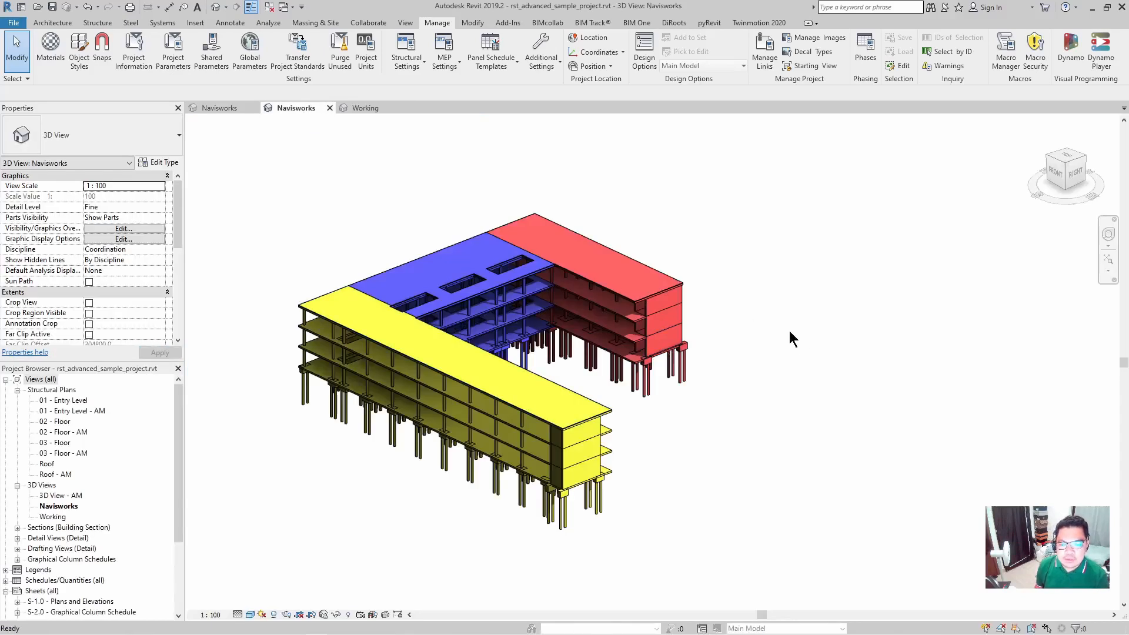
shift+middle_drag(795, 349, 783, 368)
scroll(620, 281, up, 1)
scroll(620, 288, up, 3)
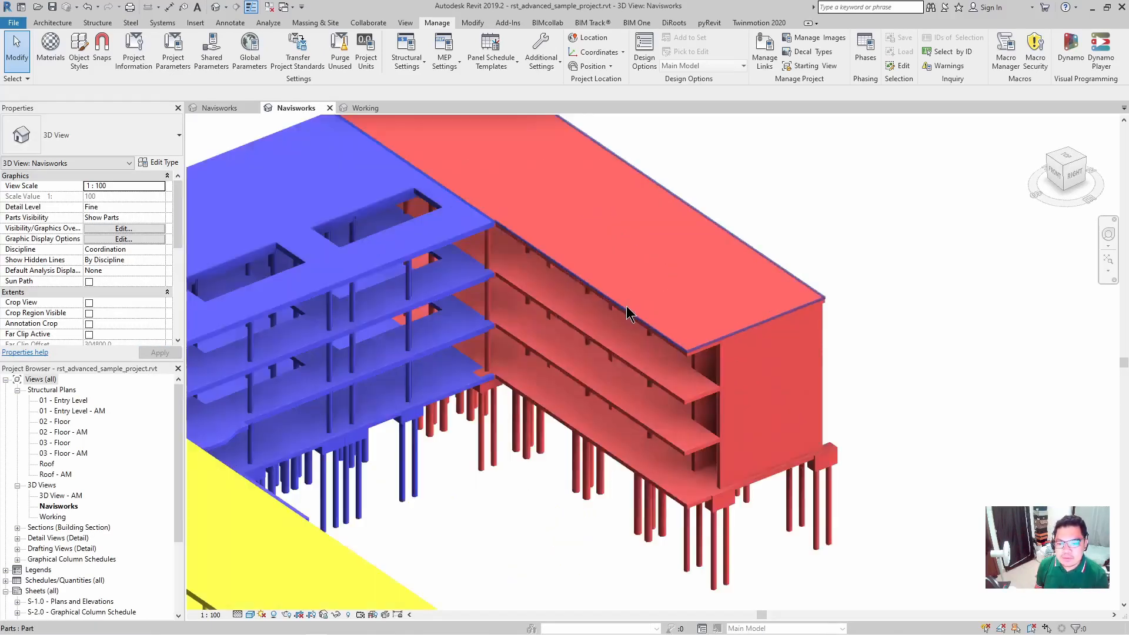
click(620, 300)
scroll(141, 294, down, 5)
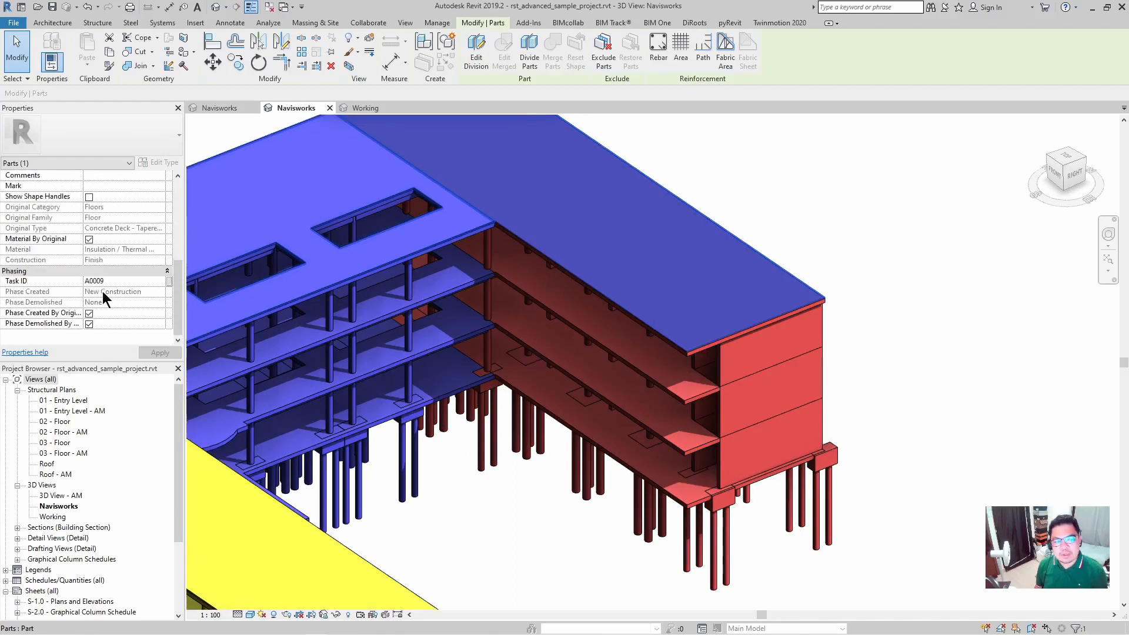
click(704, 500)
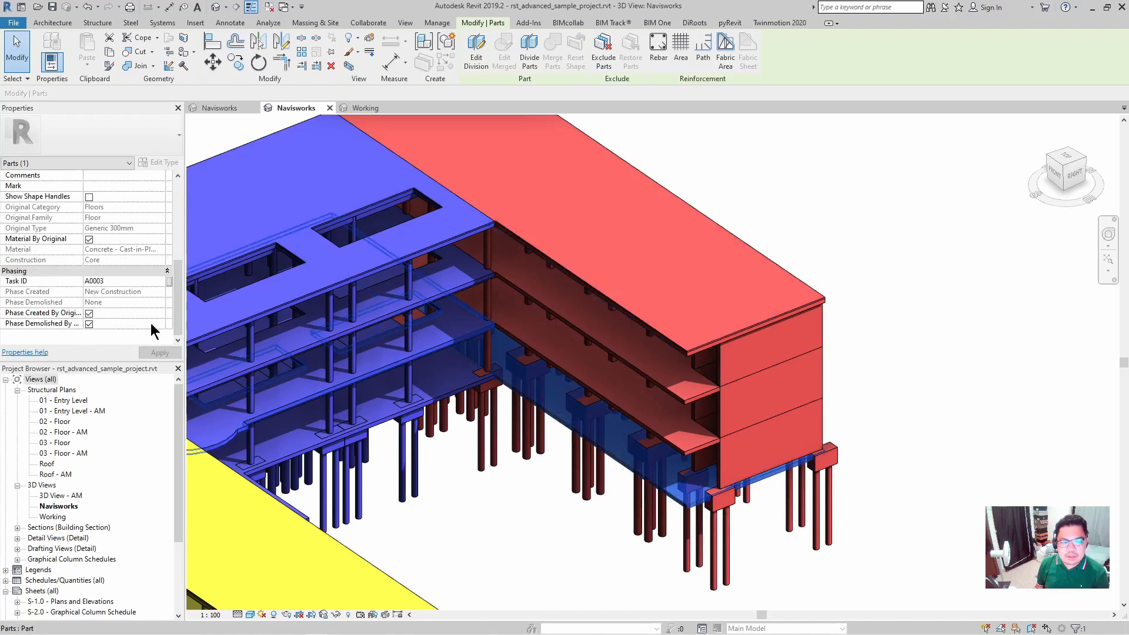
click(382, 421)
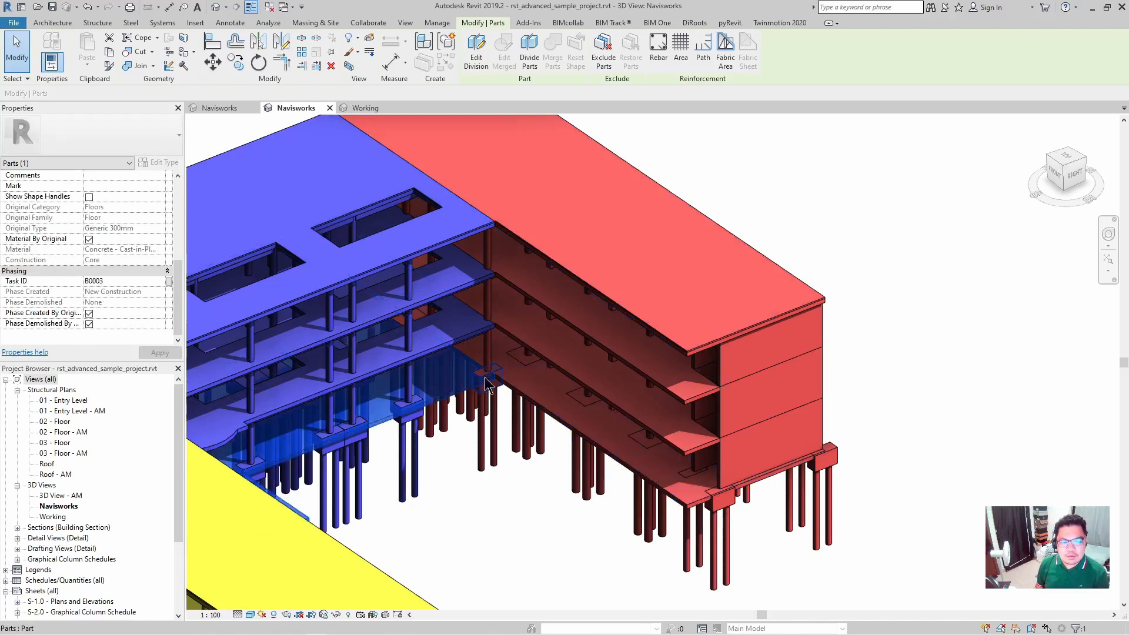
scroll(485, 385, down, 2)
click(424, 471)
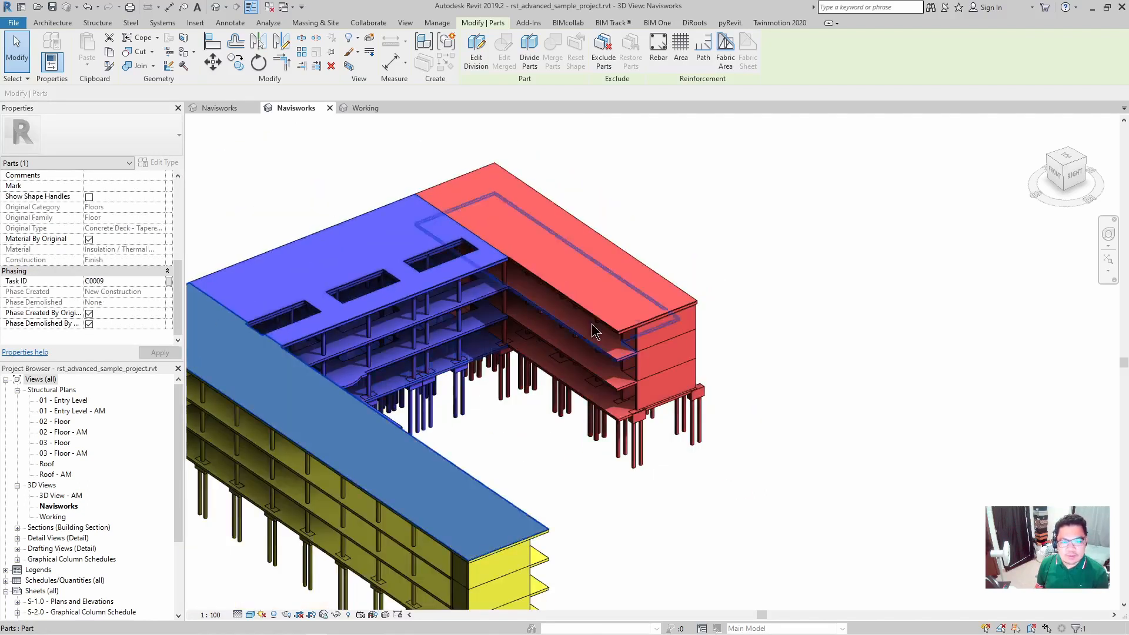
scroll(594, 331, down, 4)
key(Escape)
Step: Review the Visibility/Graphics settings of the Navisworks view and close them
key(v)
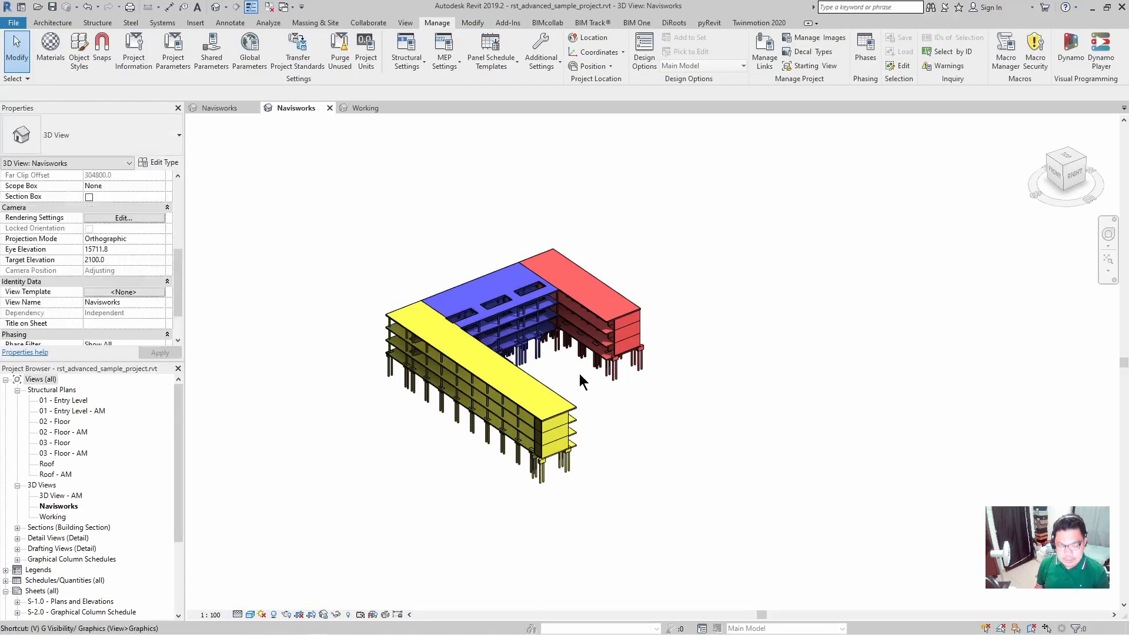
key(g)
click(507, 176)
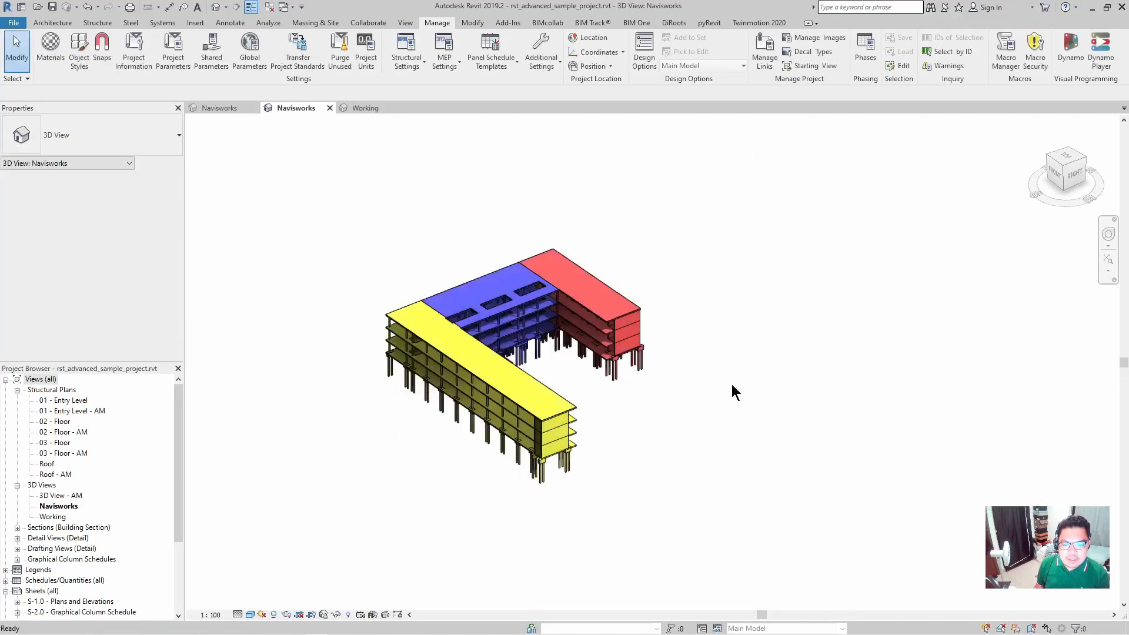
Step: Start an NWC export of the Navisworks view and choose the existing Structure.nwc in the Navisworks Timeliner folder as target
shift+middle_drag(731, 391, 604, 388)
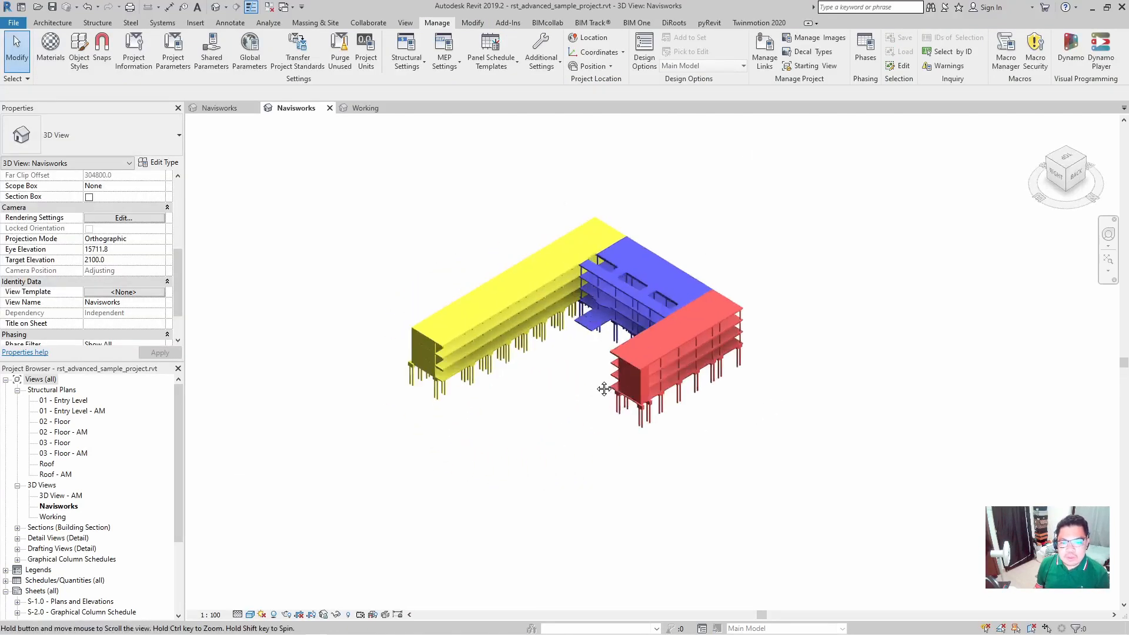
middle_drag(551, 343, 537, 380)
scroll(401, 331, up, 2)
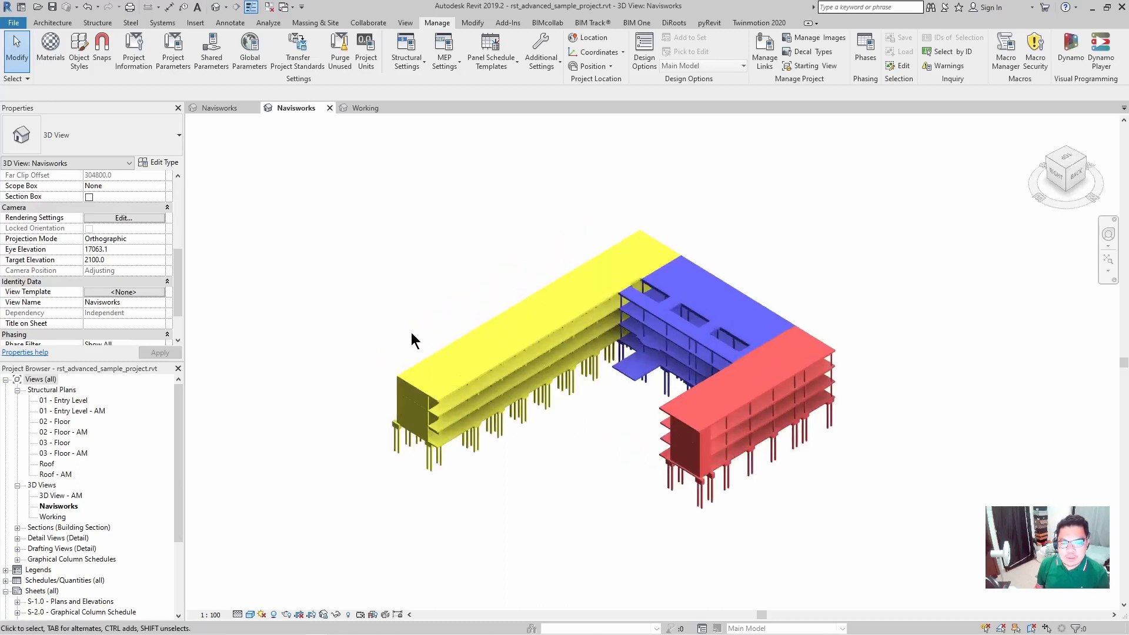
click(21, 24)
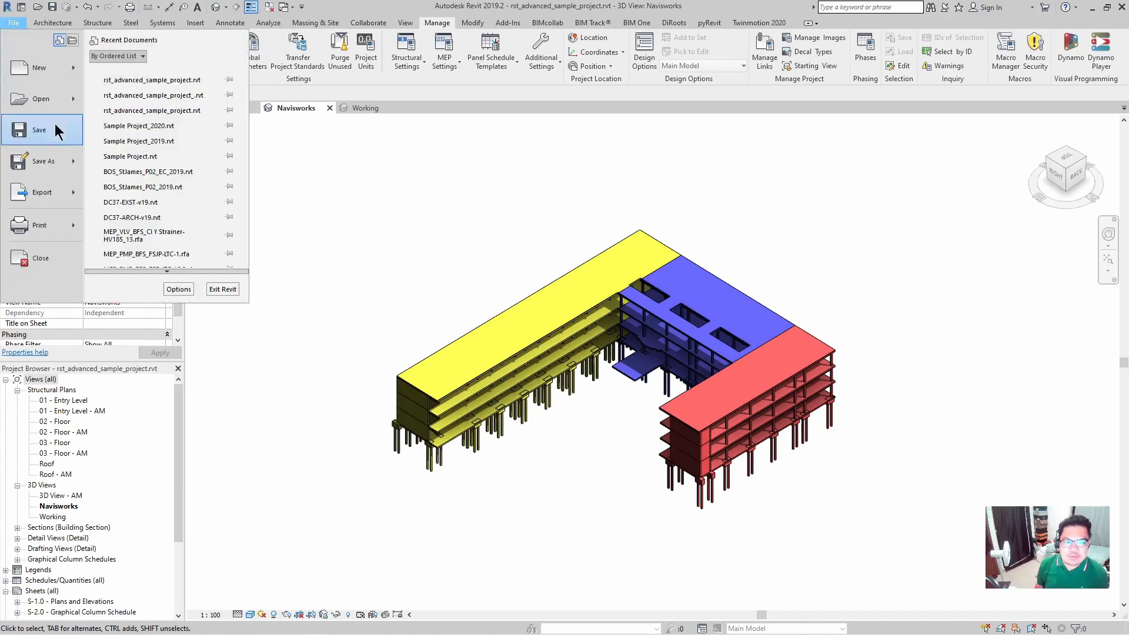
mouse_move(44, 193)
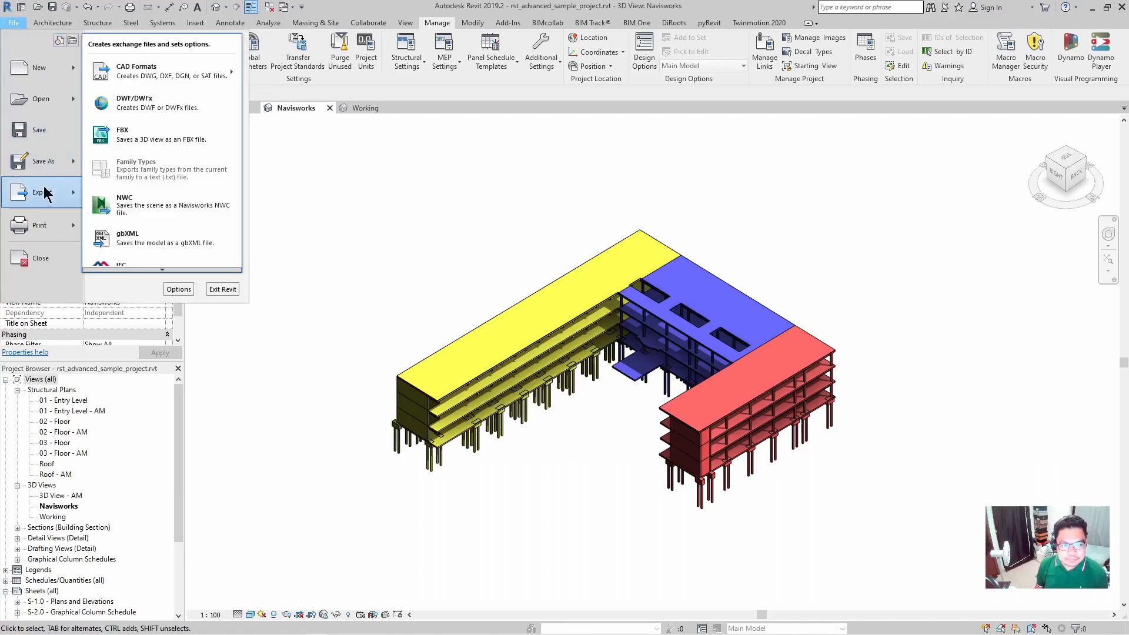
click(156, 205)
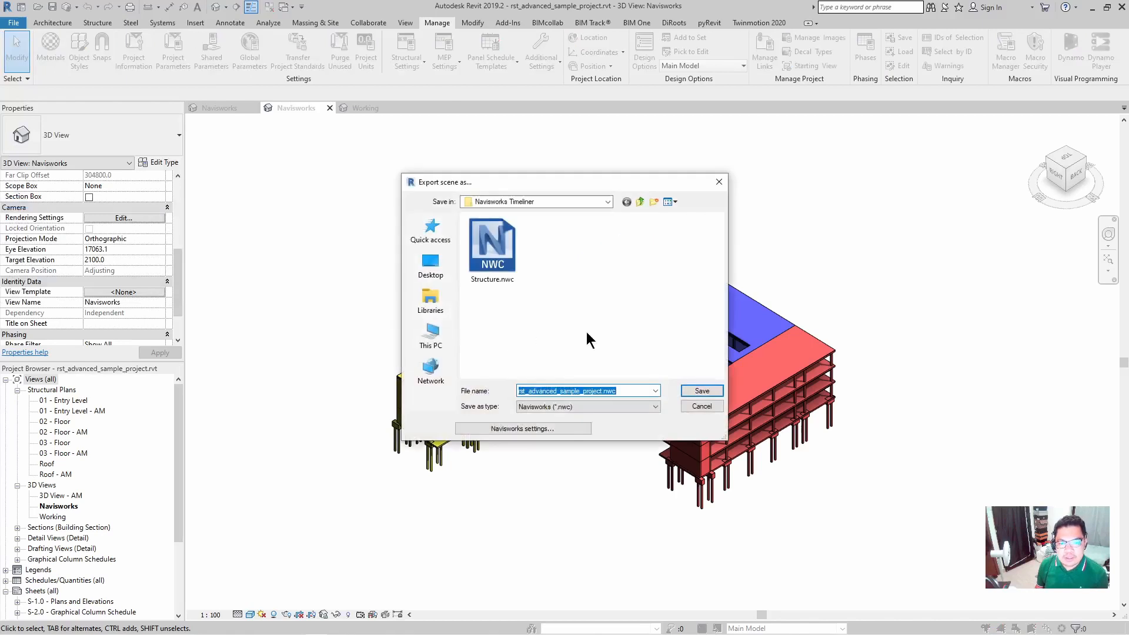
click(492, 250)
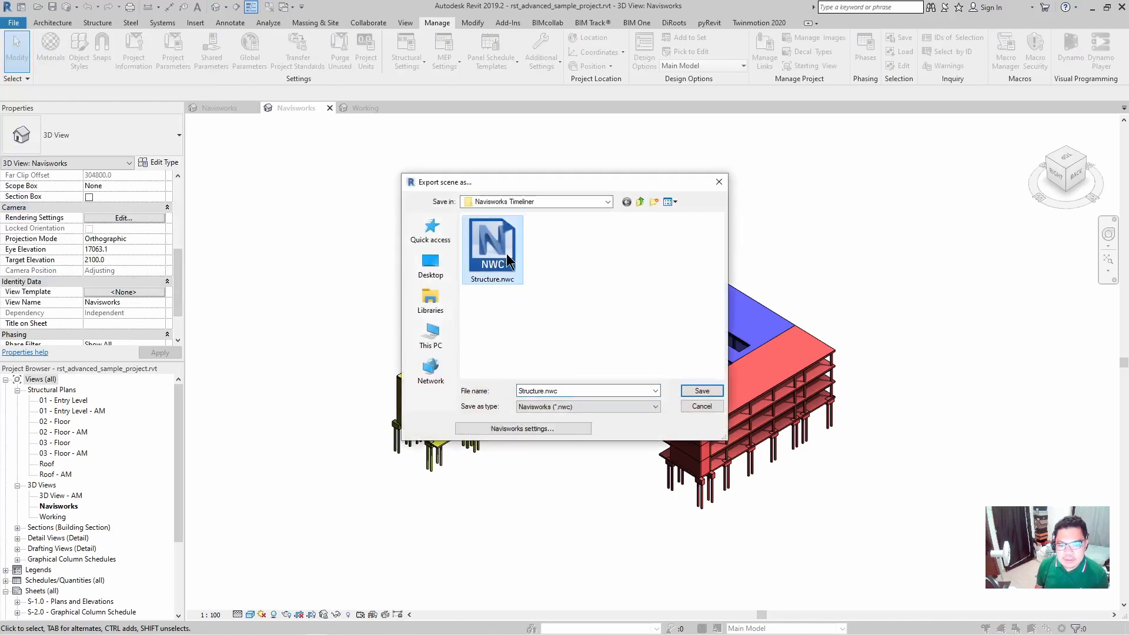
Step: Review the Revit file reader settings for the Navisworks export, accept them and overwrite Structure.nwc with the export
click(543, 435)
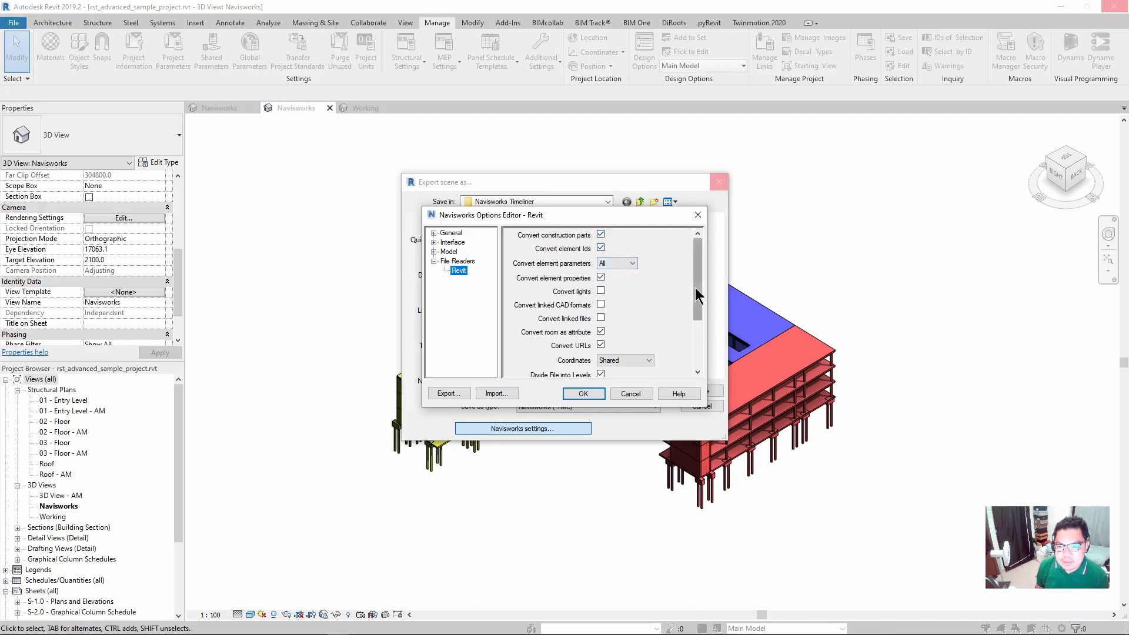
drag(698, 297, 686, 340)
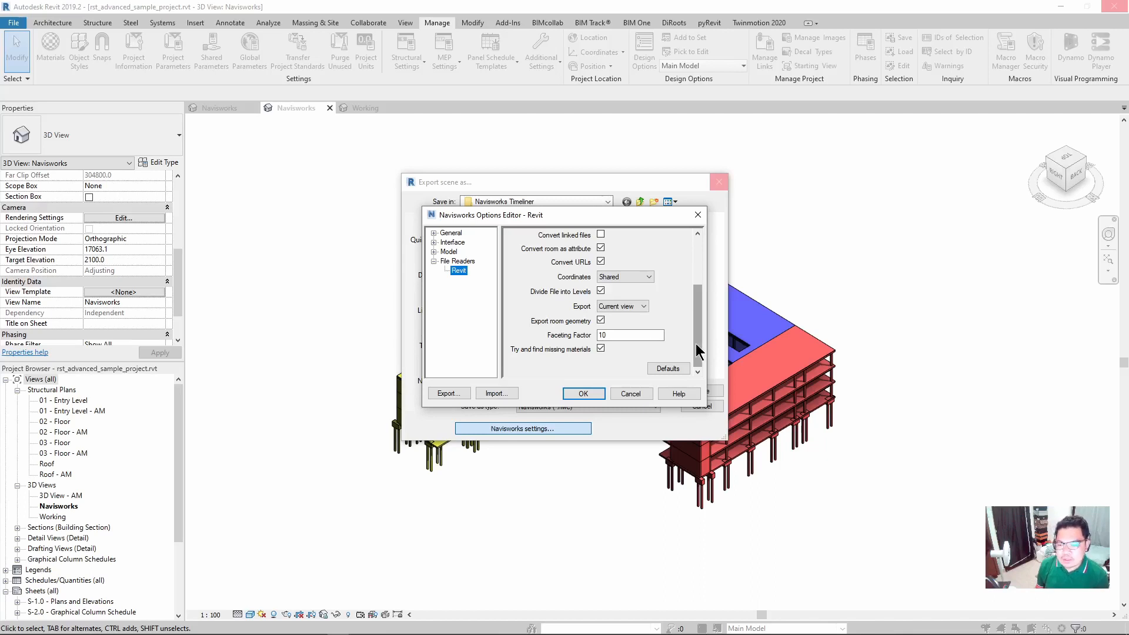
drag(697, 344, 658, 340)
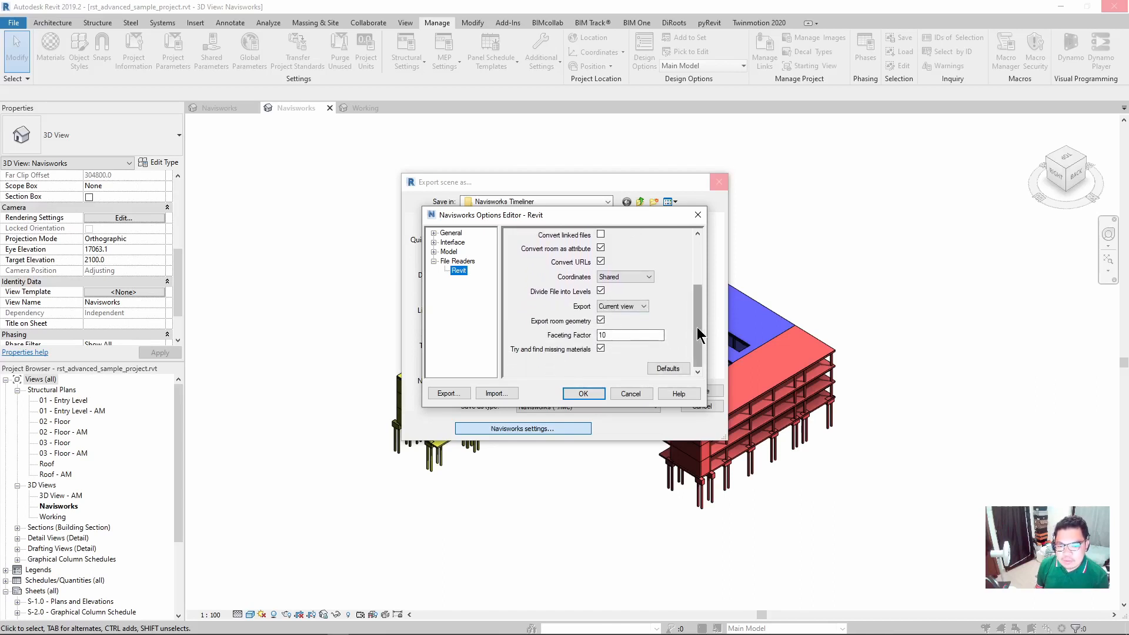
click(590, 396)
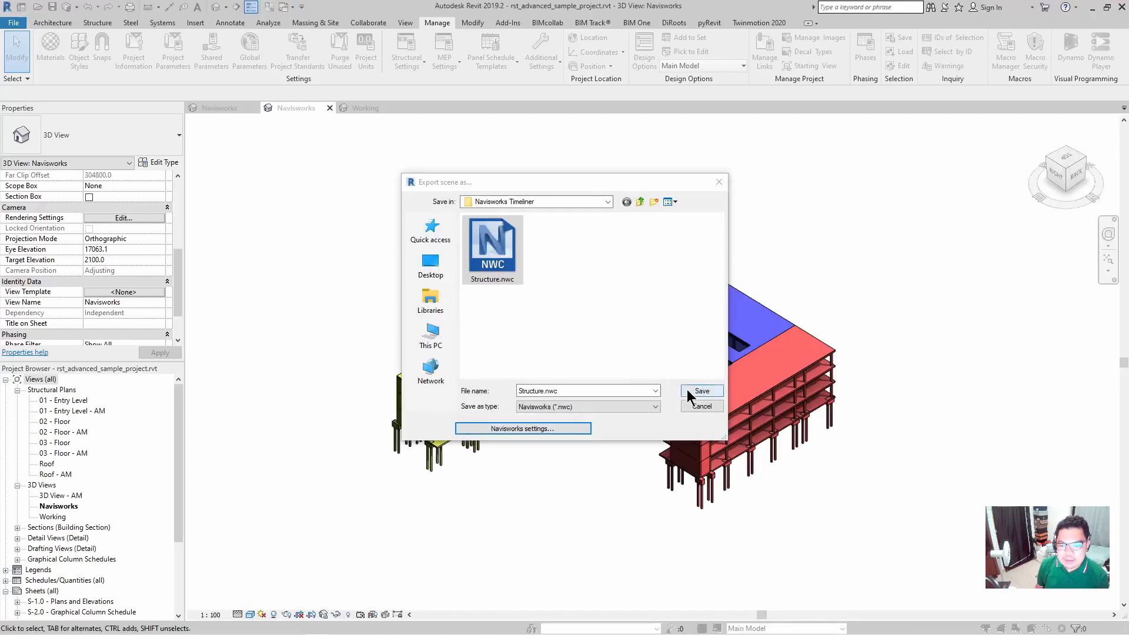
click(702, 391)
click(593, 323)
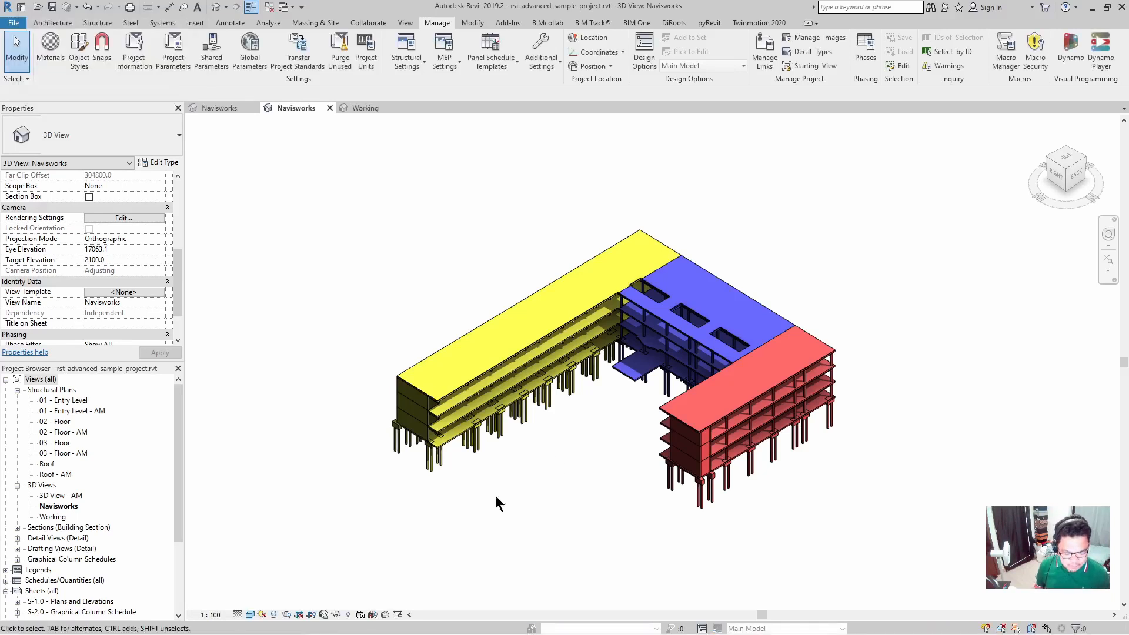
Step: Minimize Revit, switch to the Construction Programme workbook in Excel and enlarge its window to show the whole task schedule
click(1092, 7)
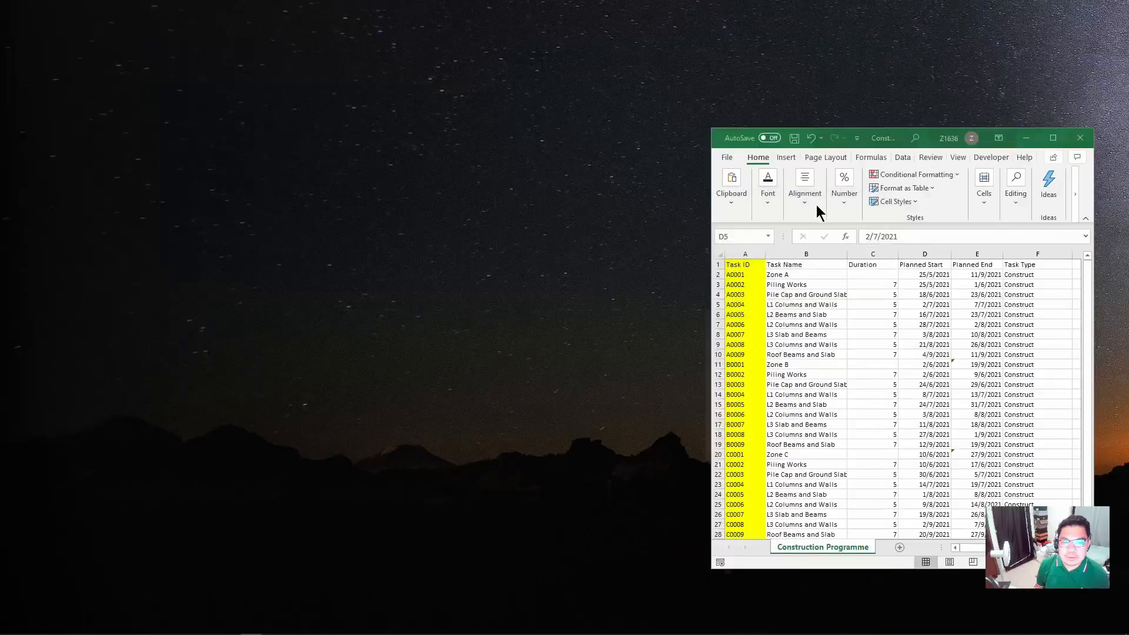
click(1053, 138)
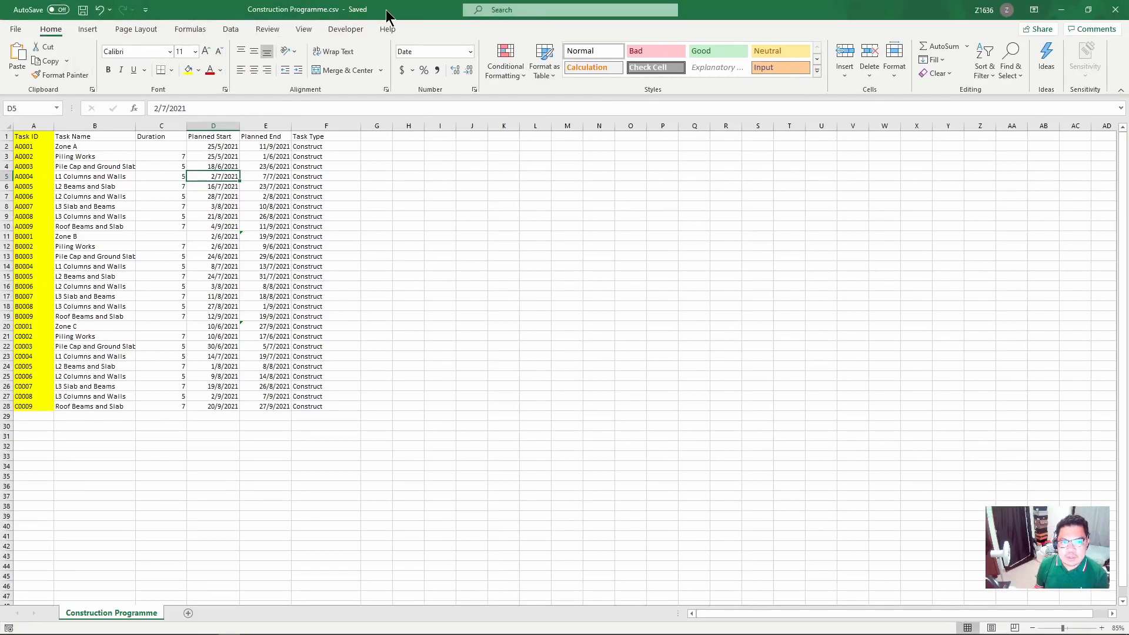
drag(404, 14, 479, 68)
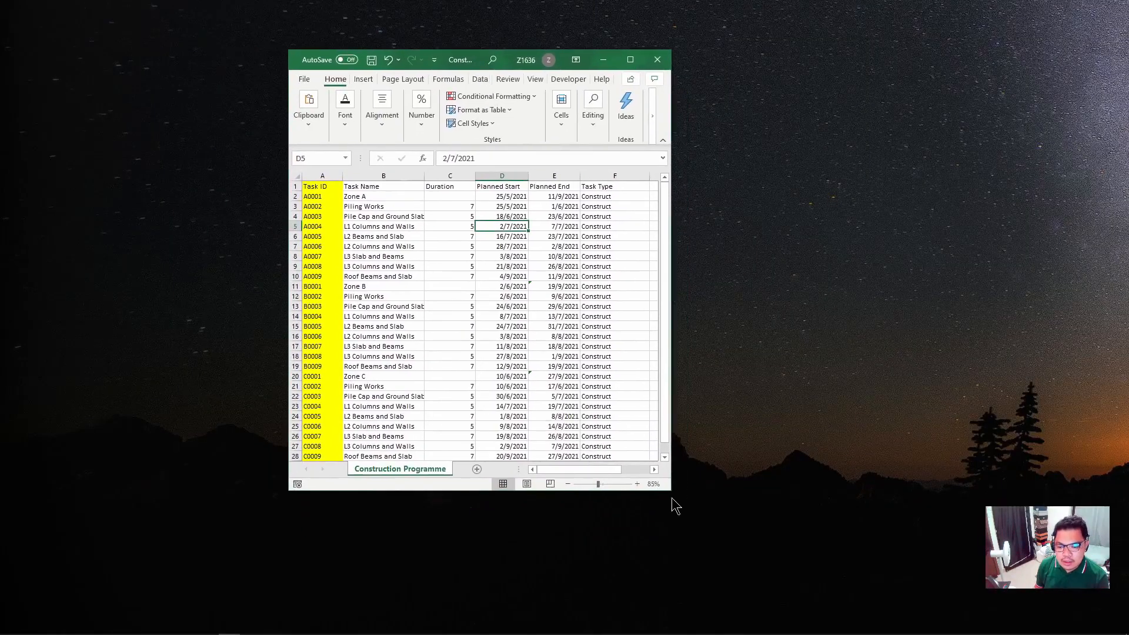
drag(671, 491, 963, 586)
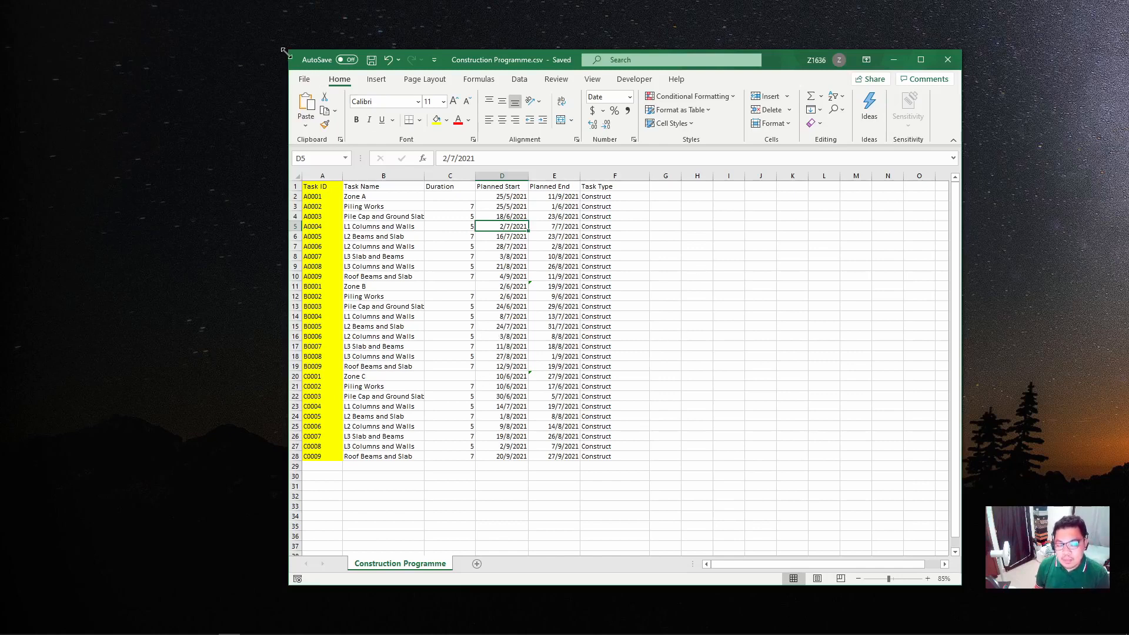
drag(287, 53, 227, 41)
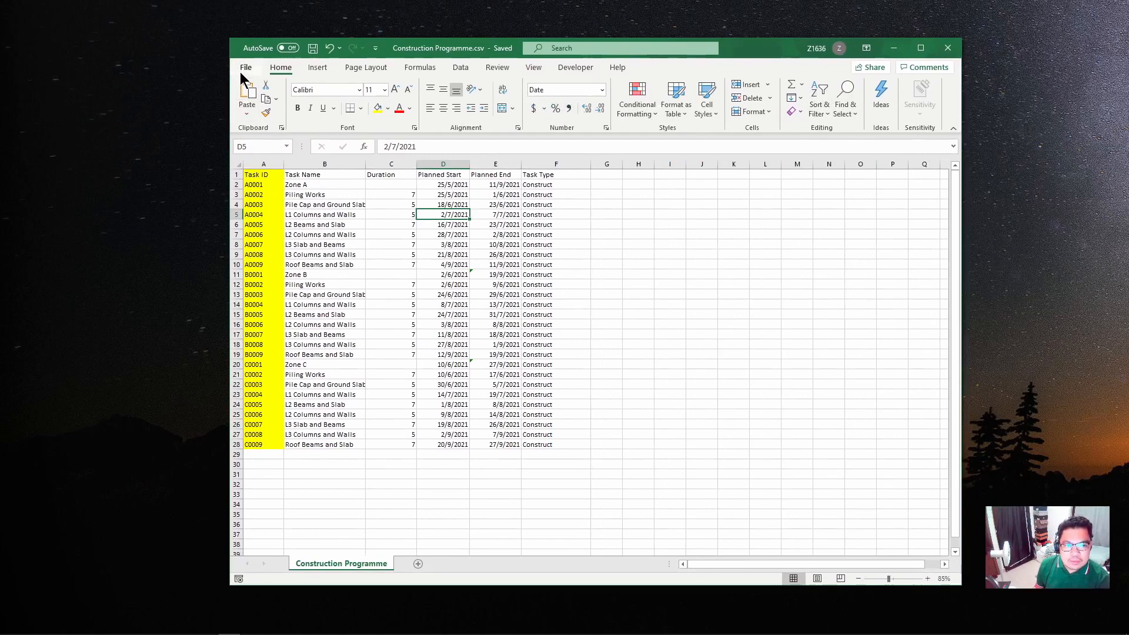
Step: Save the schedule as a comma-delimited CSV over the existing Construction Programme.csv in the Navisworks Timeliner folder
click(241, 70)
click(274, 224)
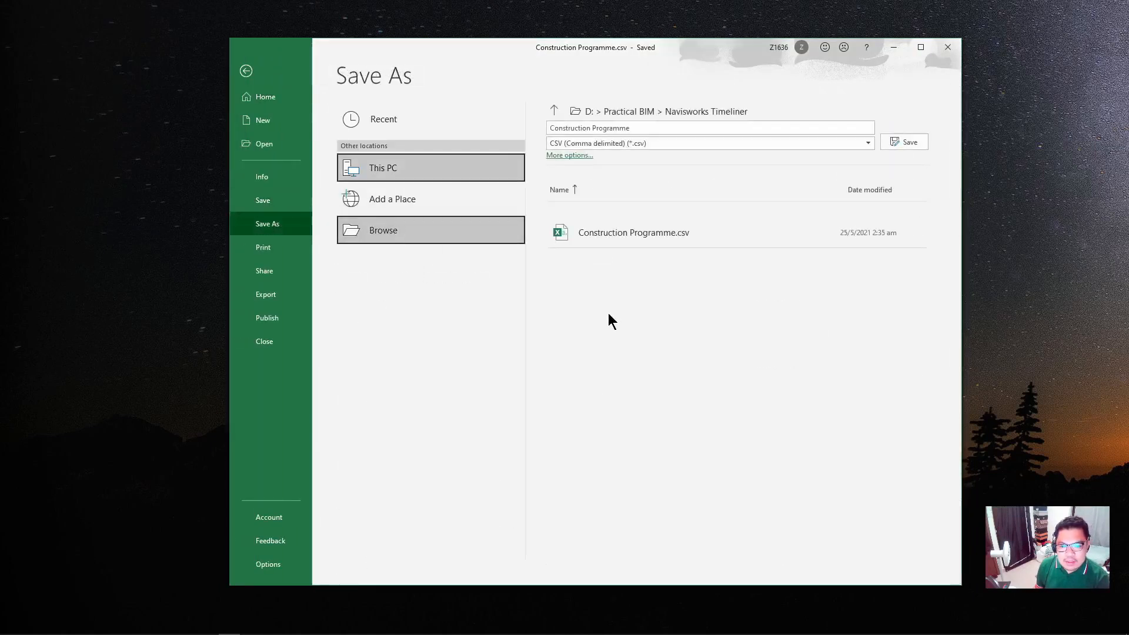
click(353, 229)
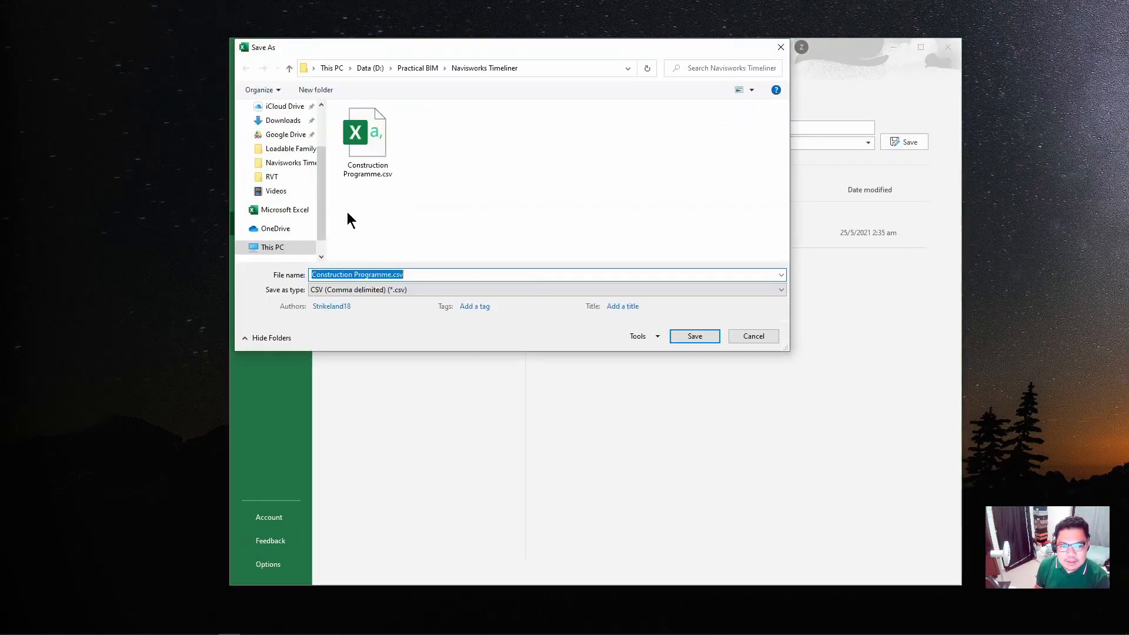
double_click(386, 176)
click(603, 323)
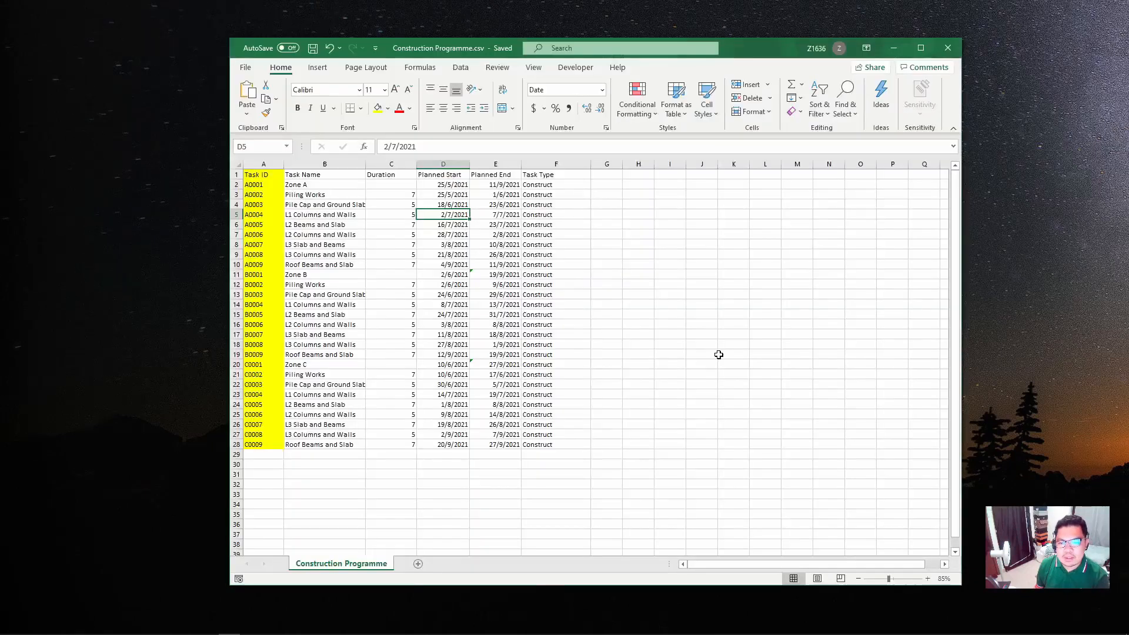
Step: Switch to Navisworks Manage and append Structure.nwc from the Navisworks Timeliner folder to the empty scene
mouse_move(312, 633)
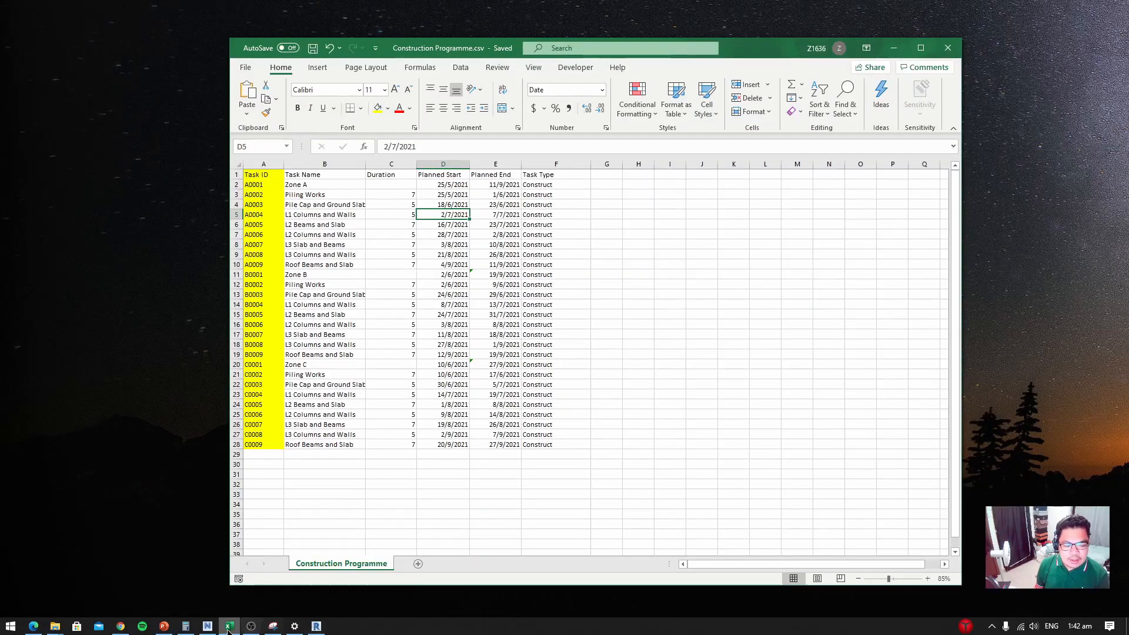
click(208, 627)
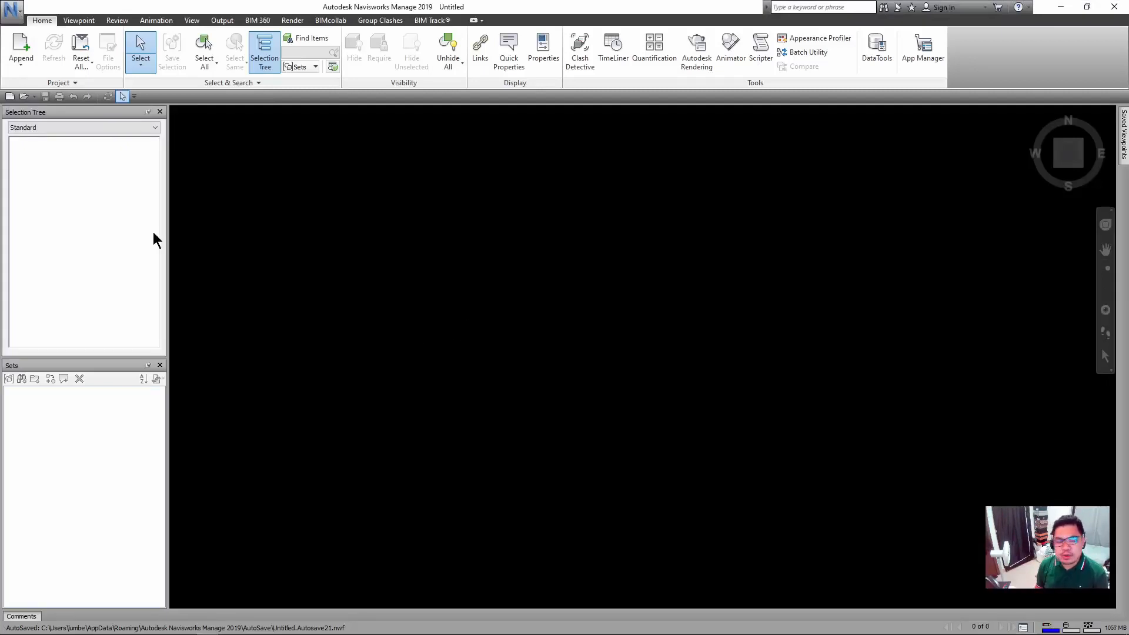
click(21, 47)
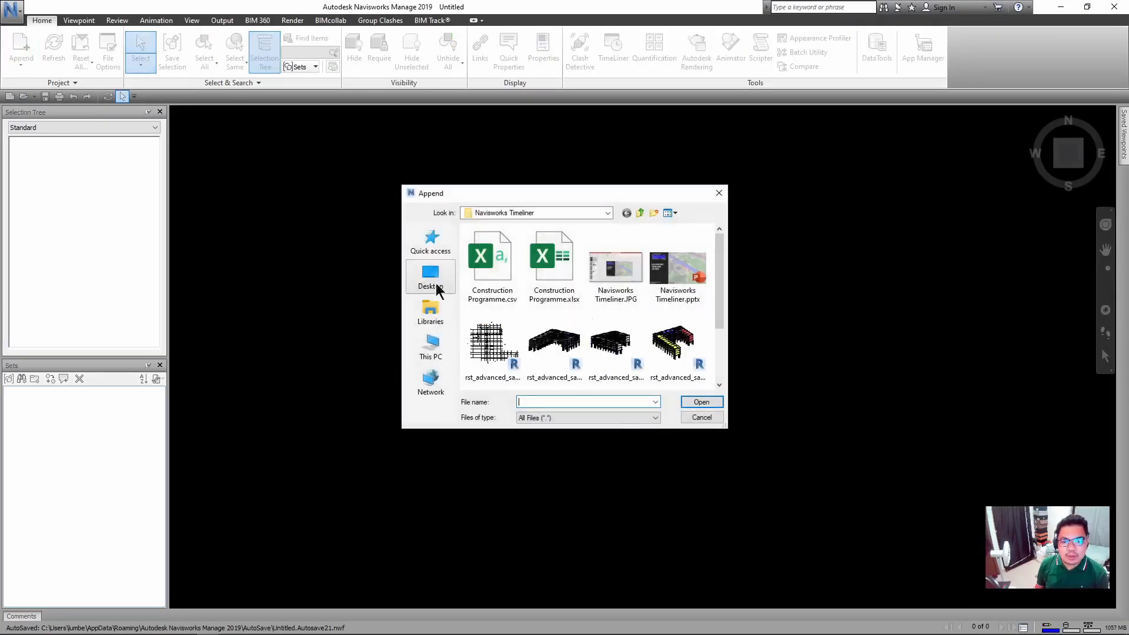
drag(727, 428, 874, 550)
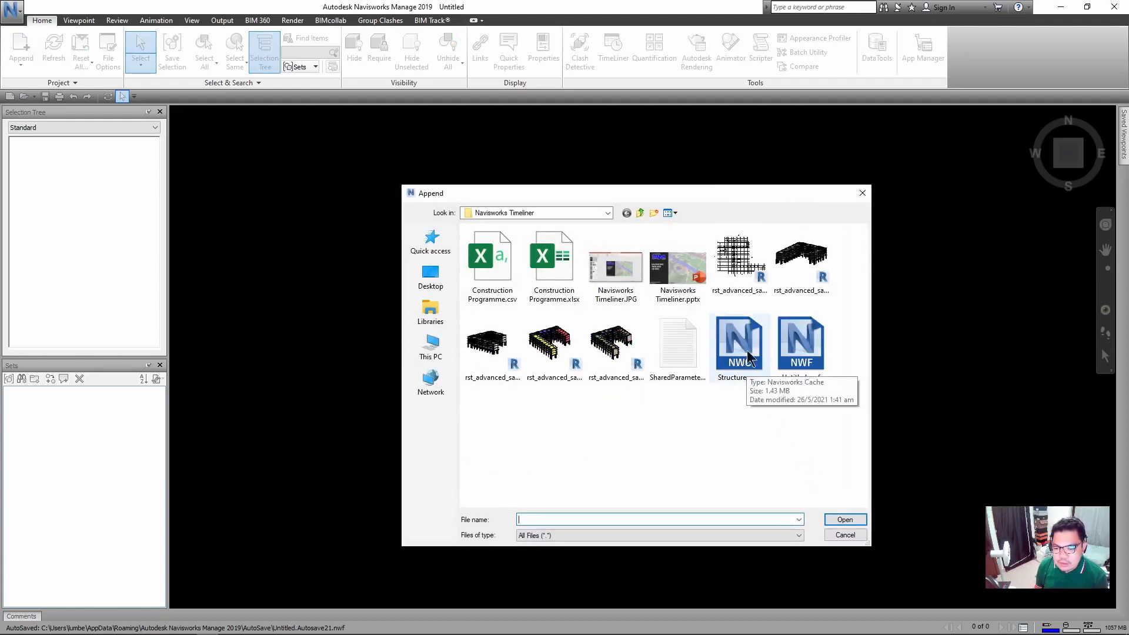
click(744, 359)
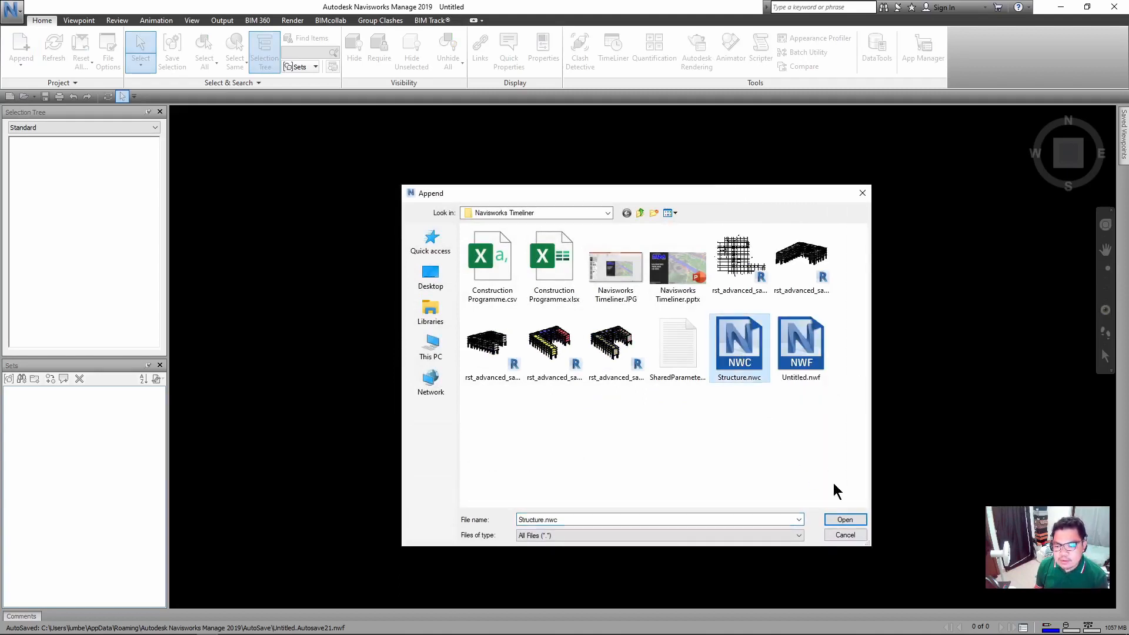
click(845, 520)
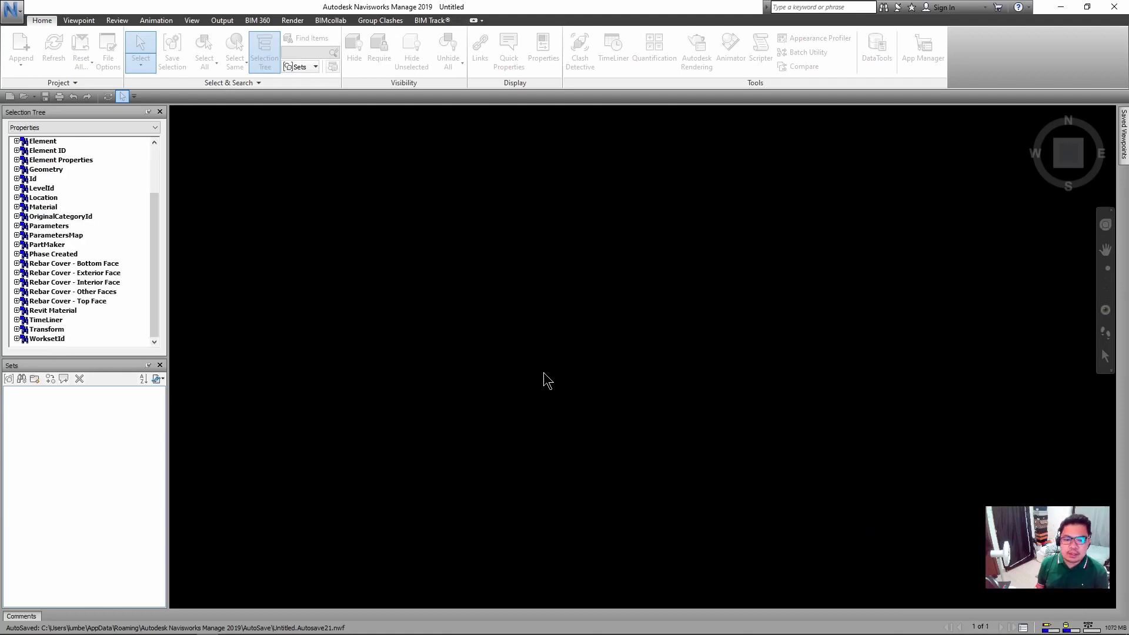
Step: Set the render mode of the appended structural model to Shaded
shift+middle_drag(540, 381, 582, 329)
click(79, 21)
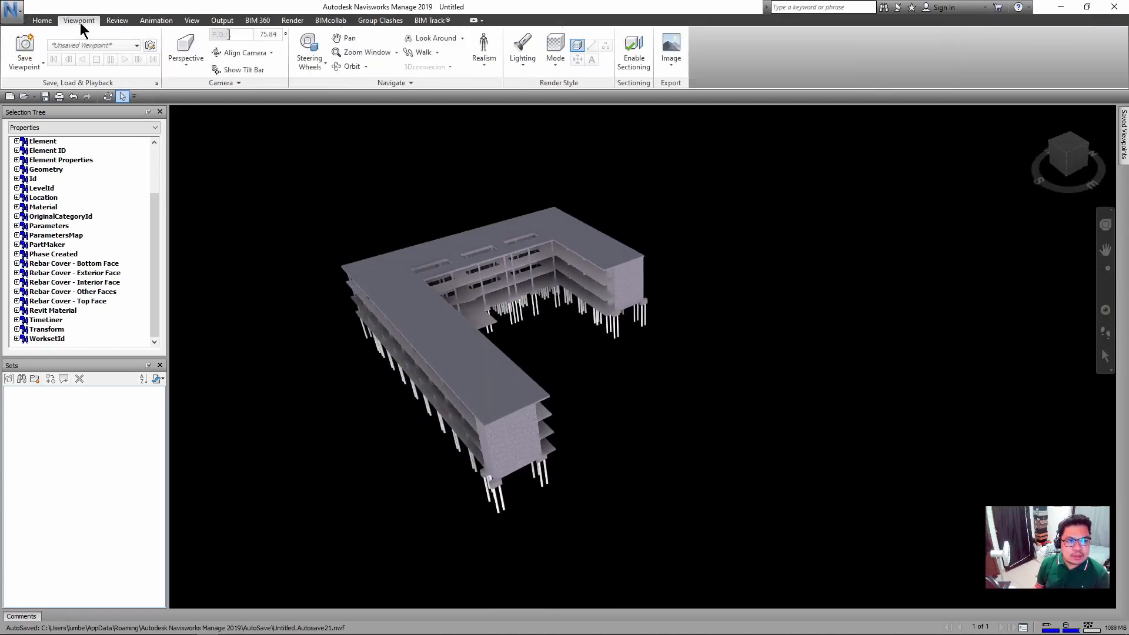
click(555, 47)
click(578, 117)
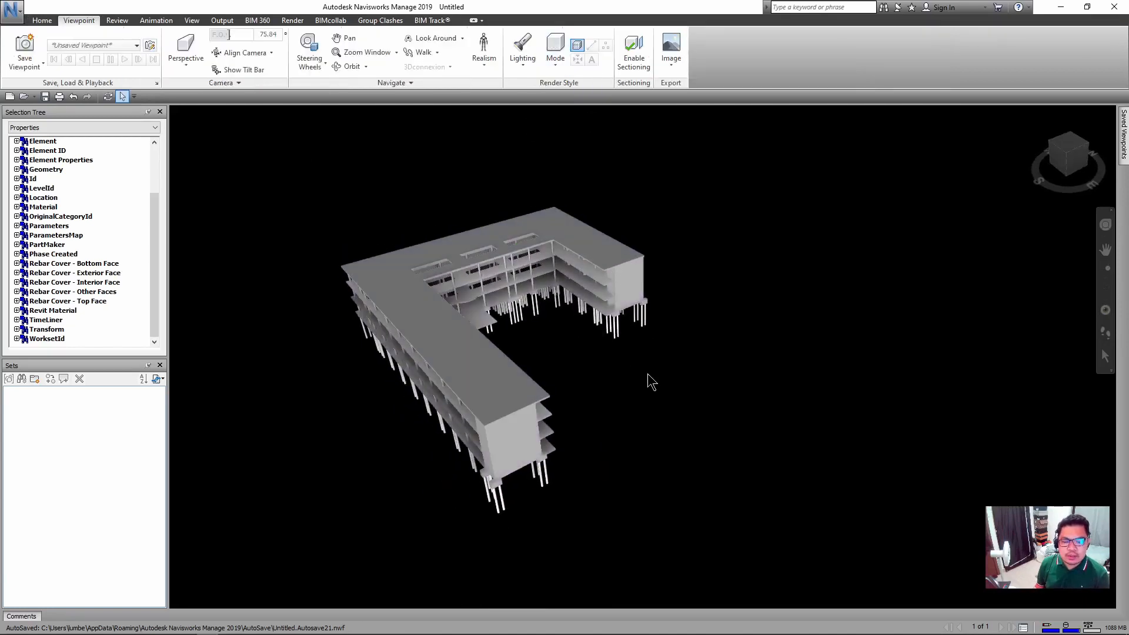
mouse_move(650, 382)
shift+middle_down()
mouse_move(637, 353)
mouse_move(685, 338)
mouse_move(647, 347)
shift+middle_up()
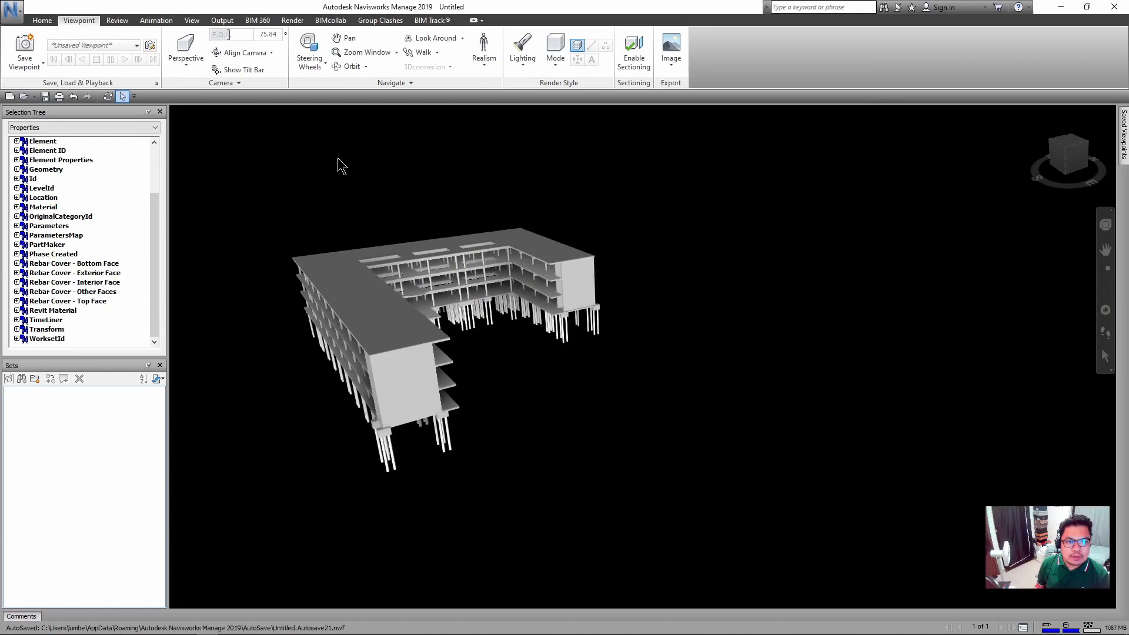
Step: Show the element properties and check the Task ID of an end wall part and a ground slab part, then clear the selection
click(42, 21)
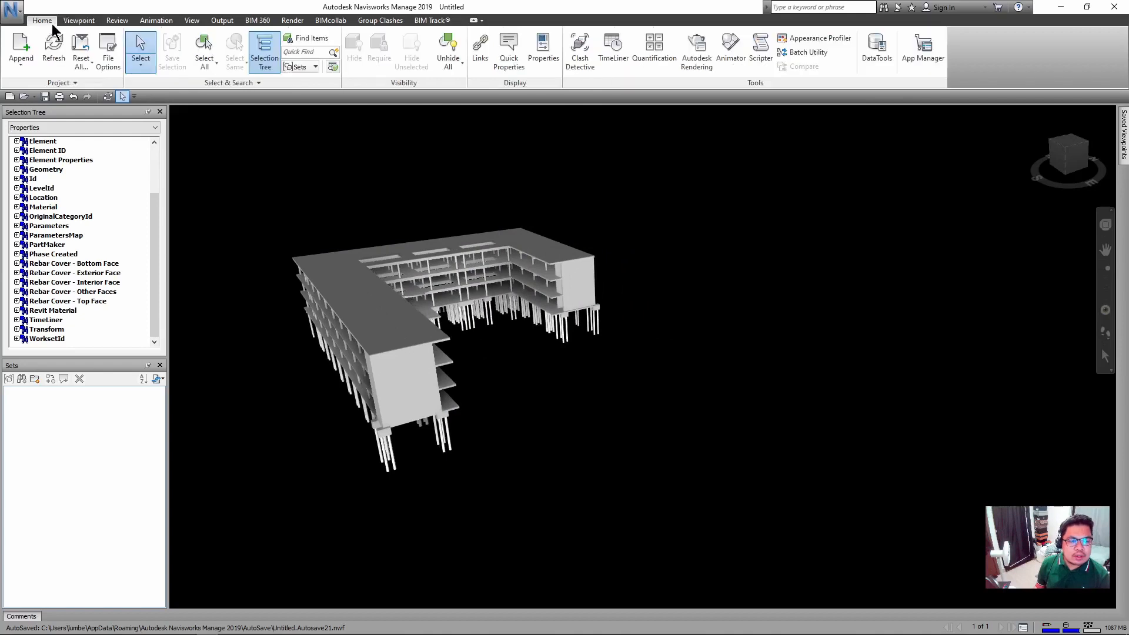
click(546, 62)
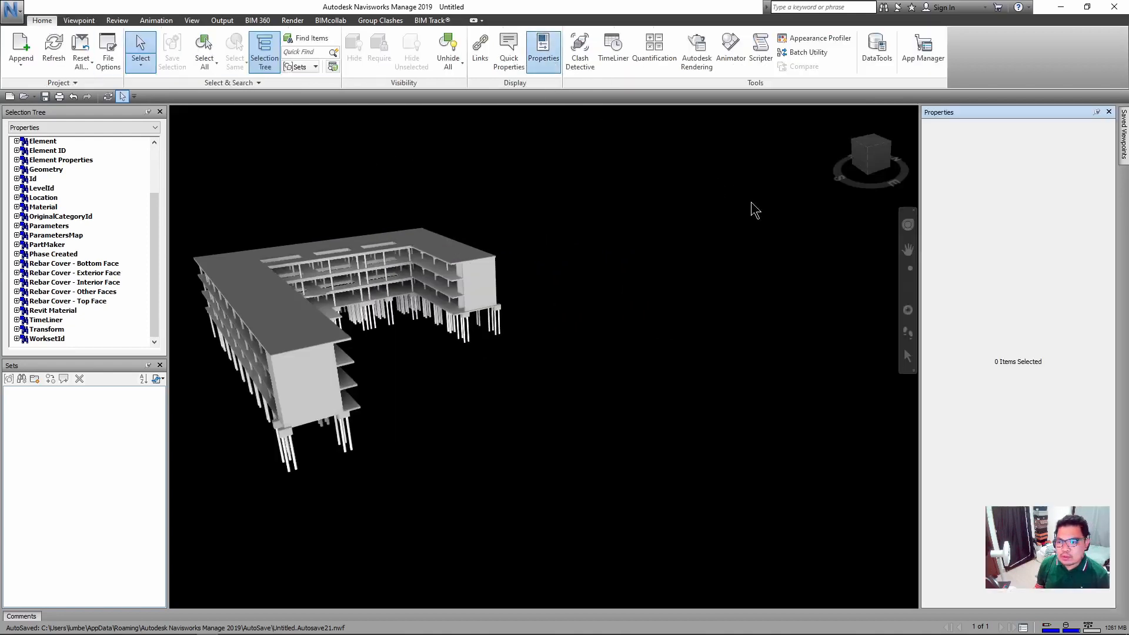
click(488, 285)
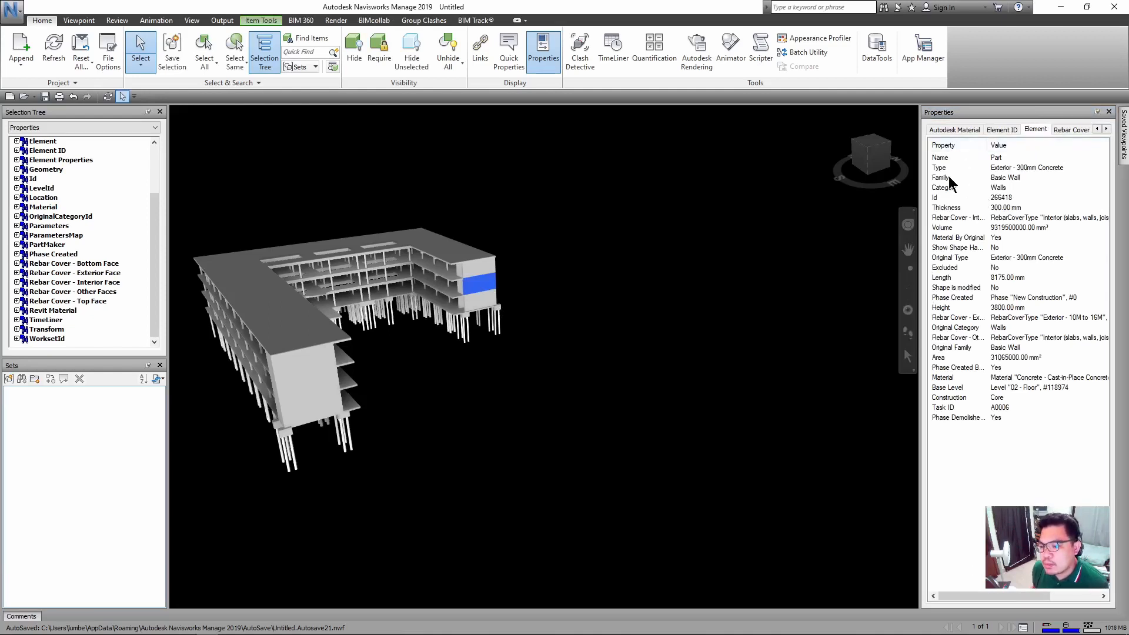
click(950, 409)
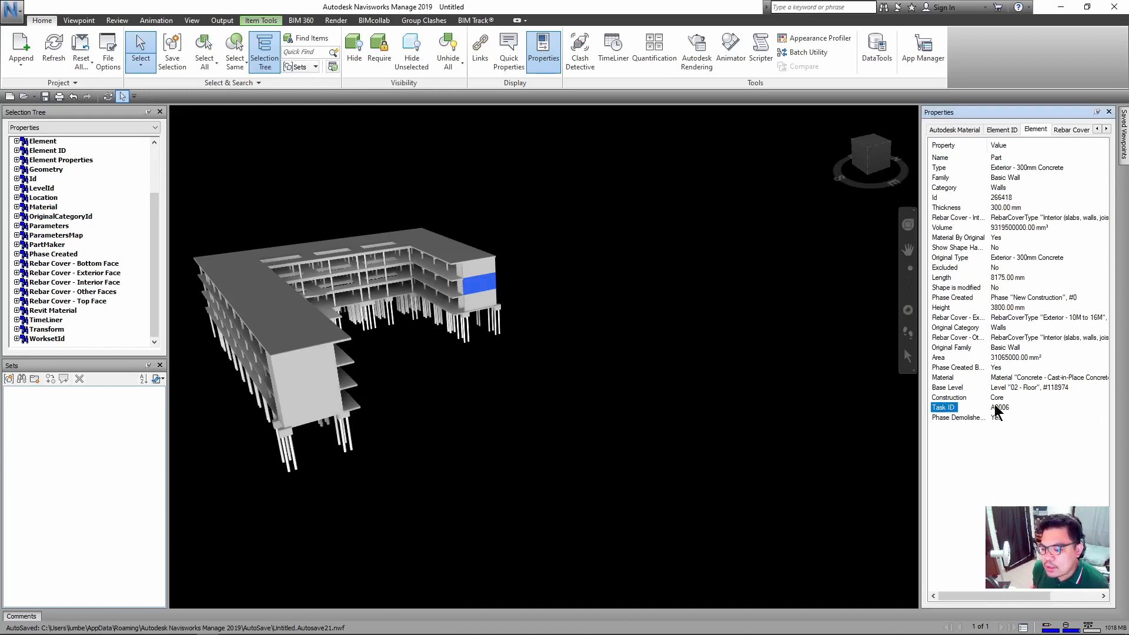
click(455, 311)
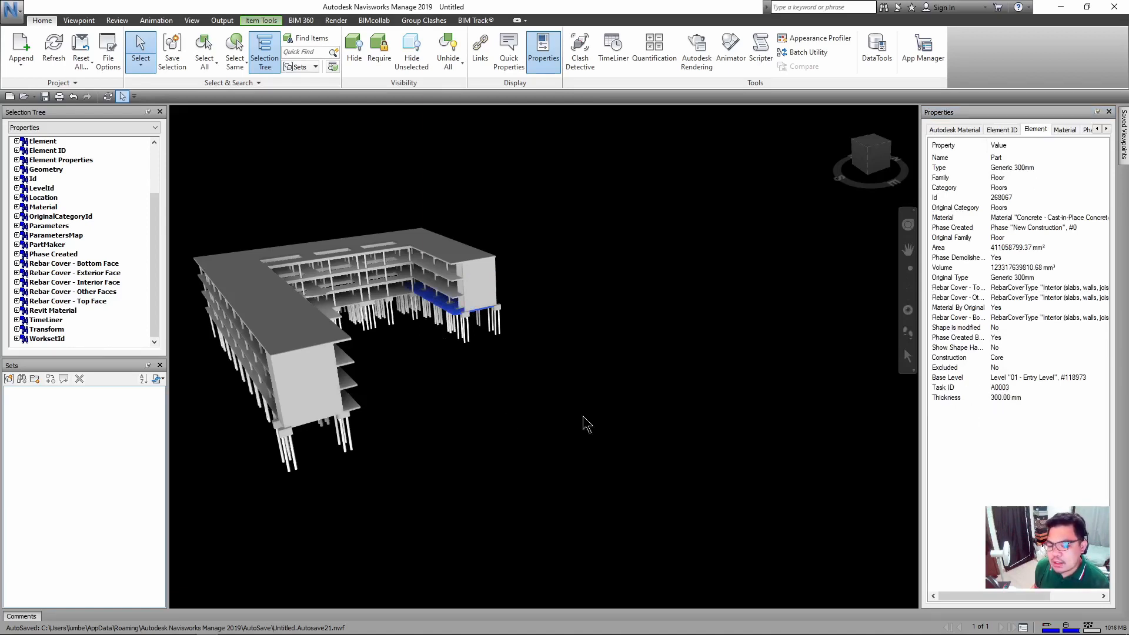
click(506, 424)
middle_drag(507, 423, 459, 341)
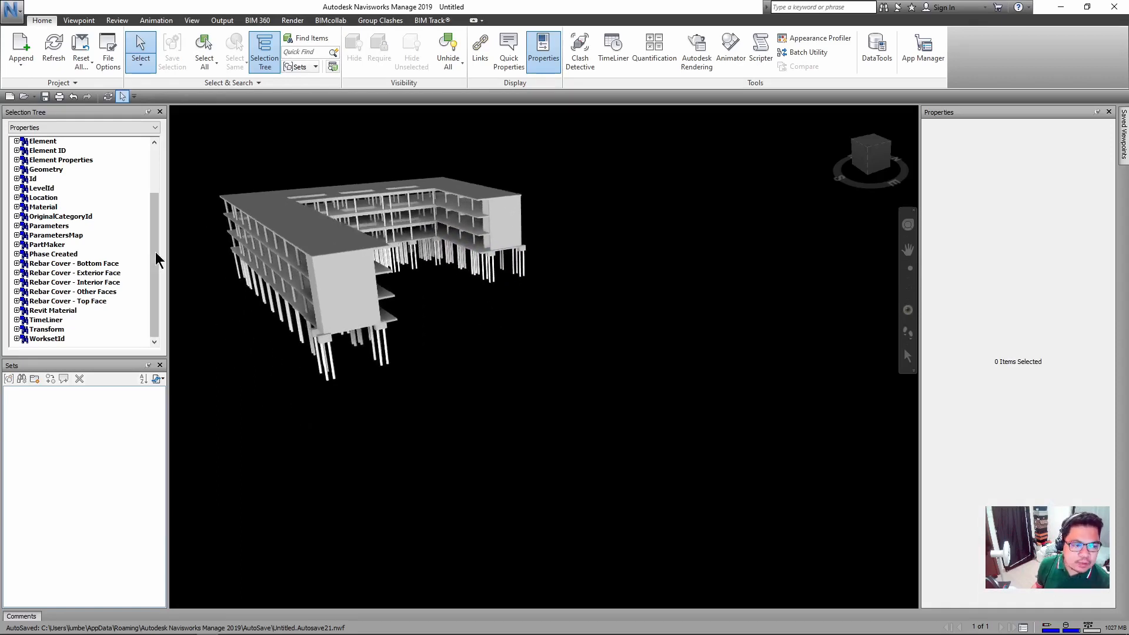
scroll(155, 252, up, 2)
scroll(155, 253, down, 2)
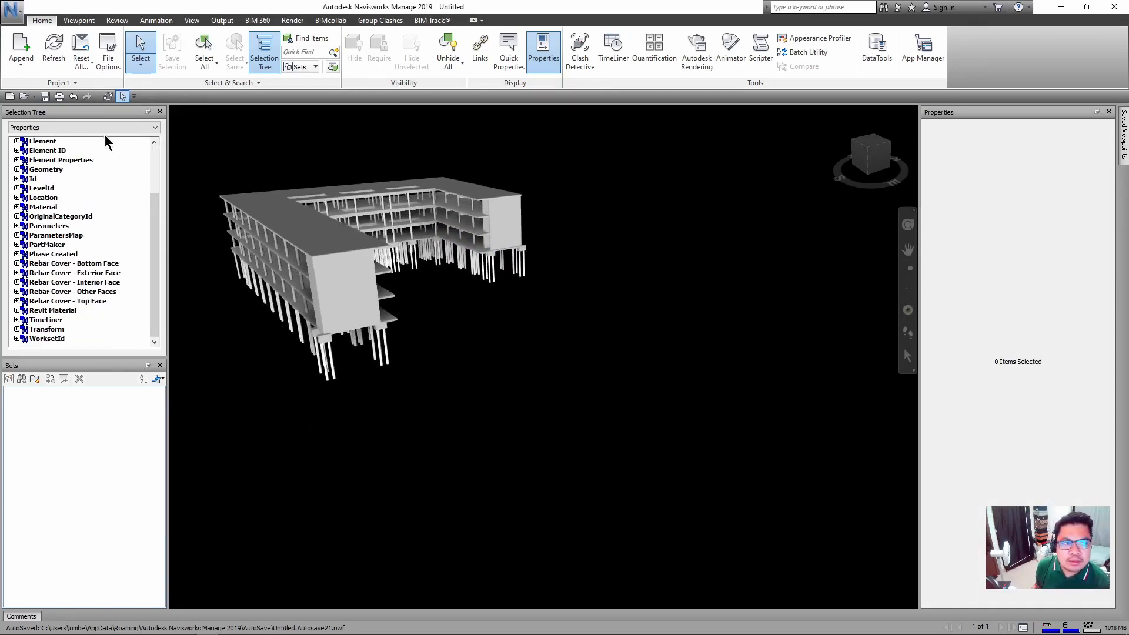
Step: Open TimeLiner, shrink and place its window beside the model so the building stays visible, and show the task list
click(610, 63)
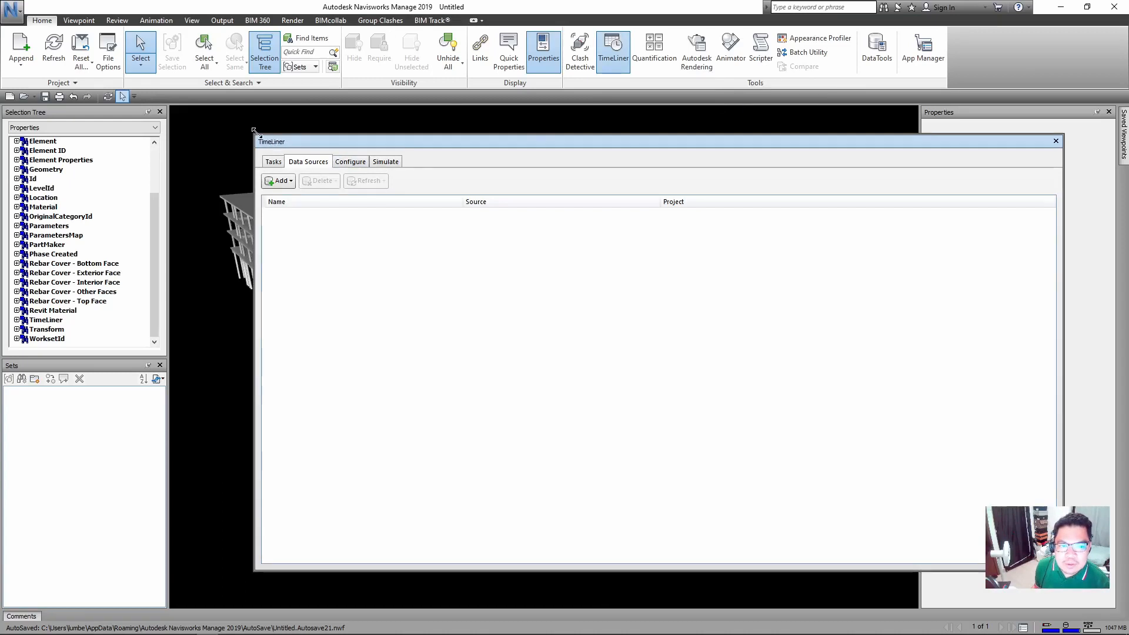
drag(256, 136, 526, 214)
drag(597, 221, 565, 145)
middle_drag(419, 308, 377, 362)
scroll(373, 347, down, 1)
click(526, 170)
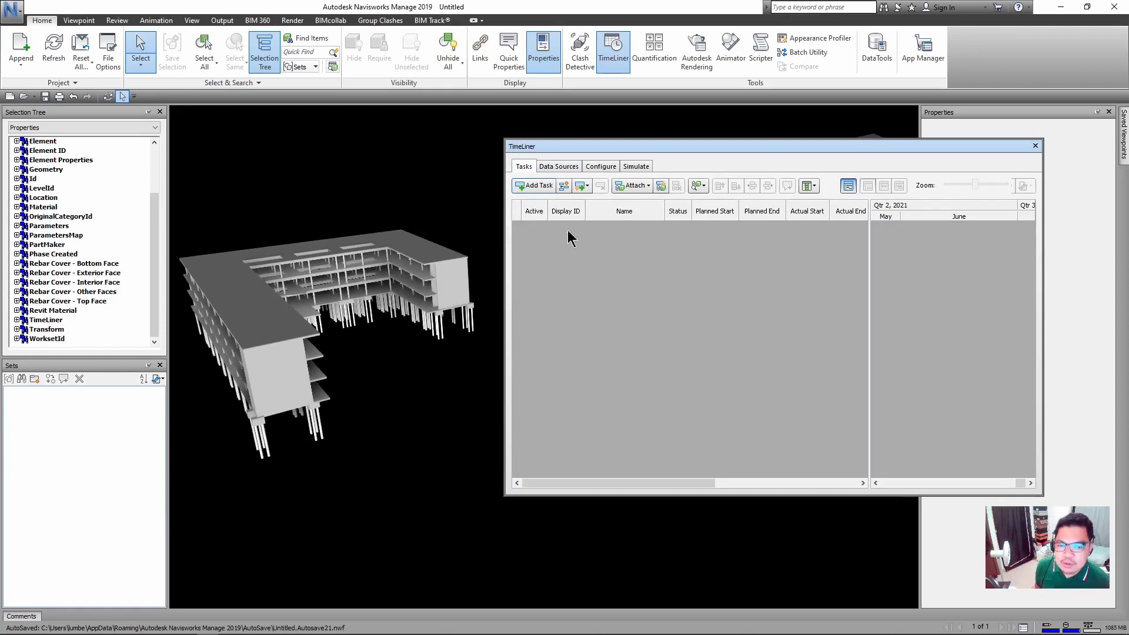
Step: Add three new tasks to the empty TimeLiner task list and select the first task's name
click(538, 187)
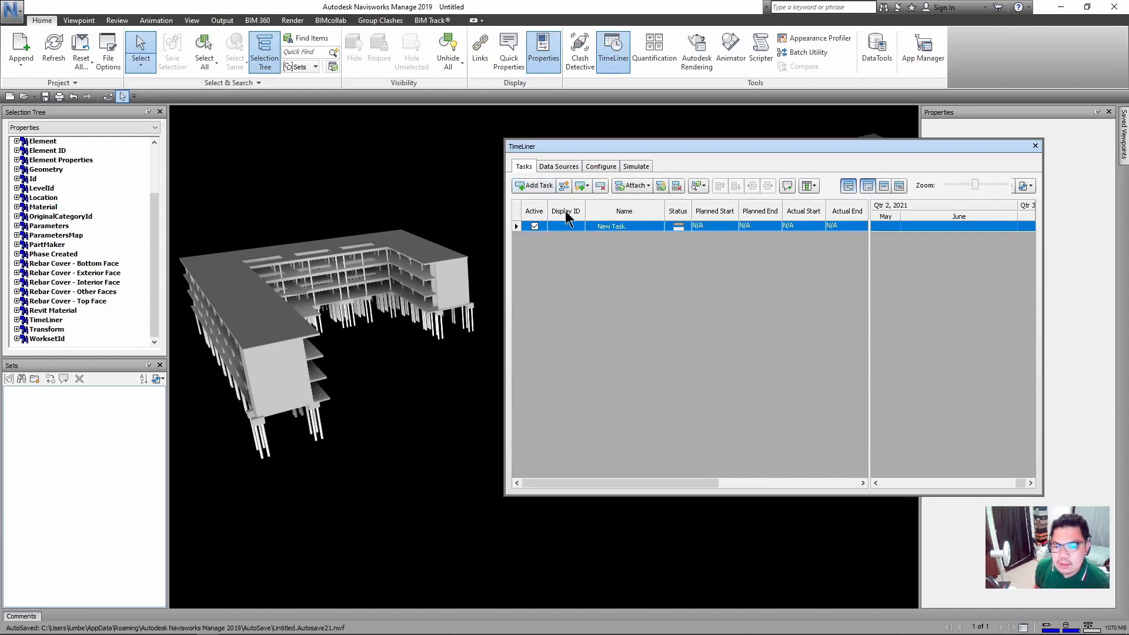
click(535, 186)
click(535, 186)
click(622, 228)
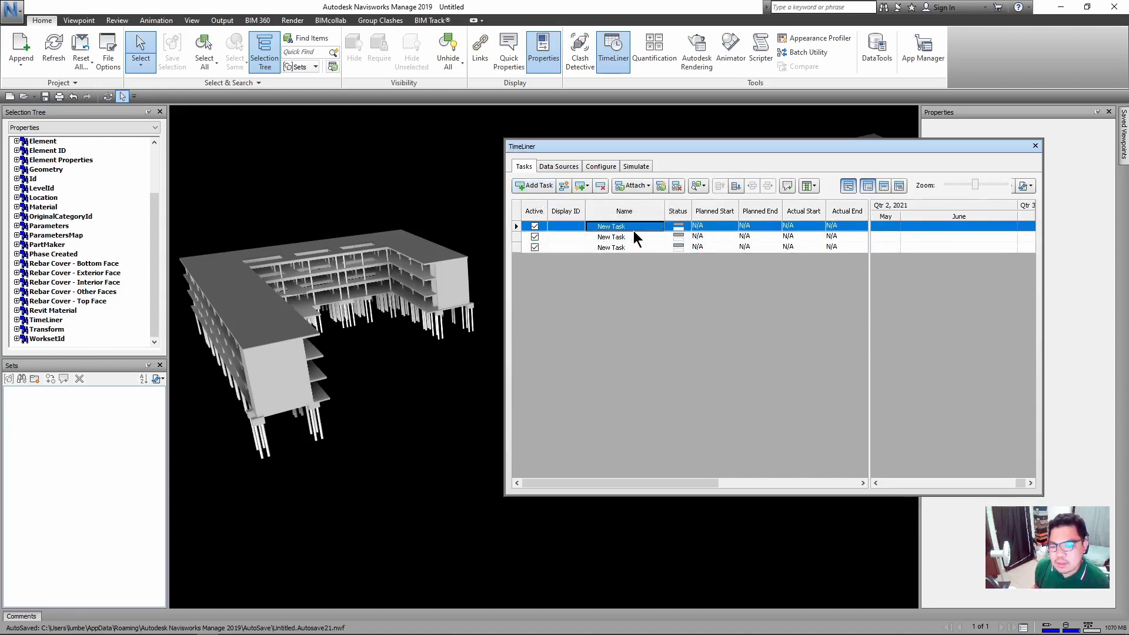
Step: Set the first new task's planned start and planned end dates to 26/5/2021
click(731, 226)
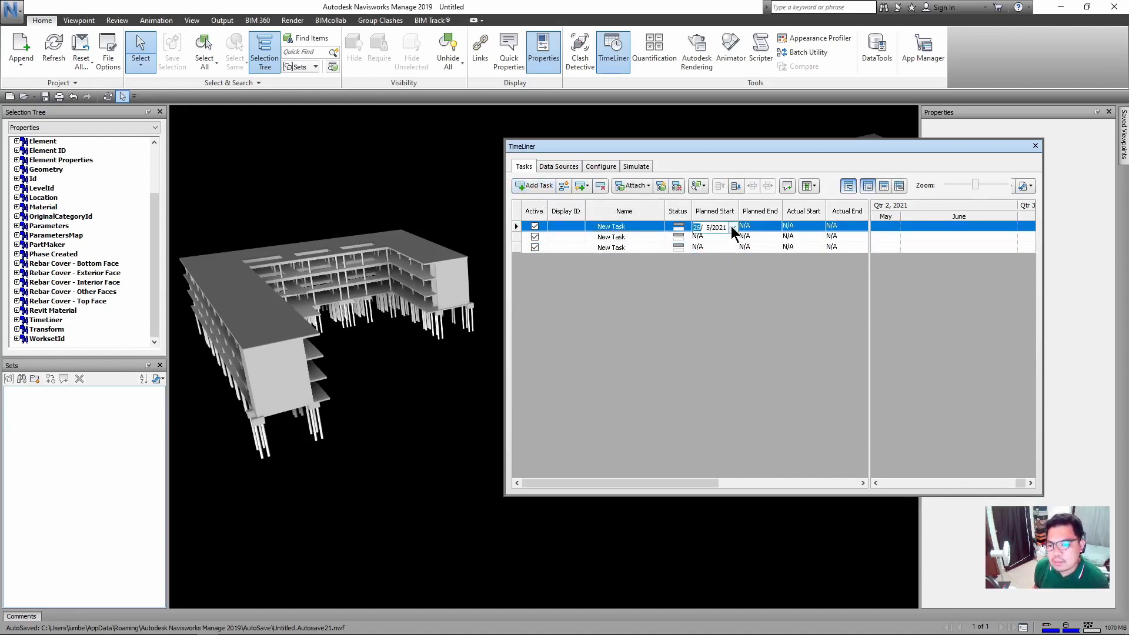
click(732, 227)
click(775, 227)
click(777, 227)
click(777, 227)
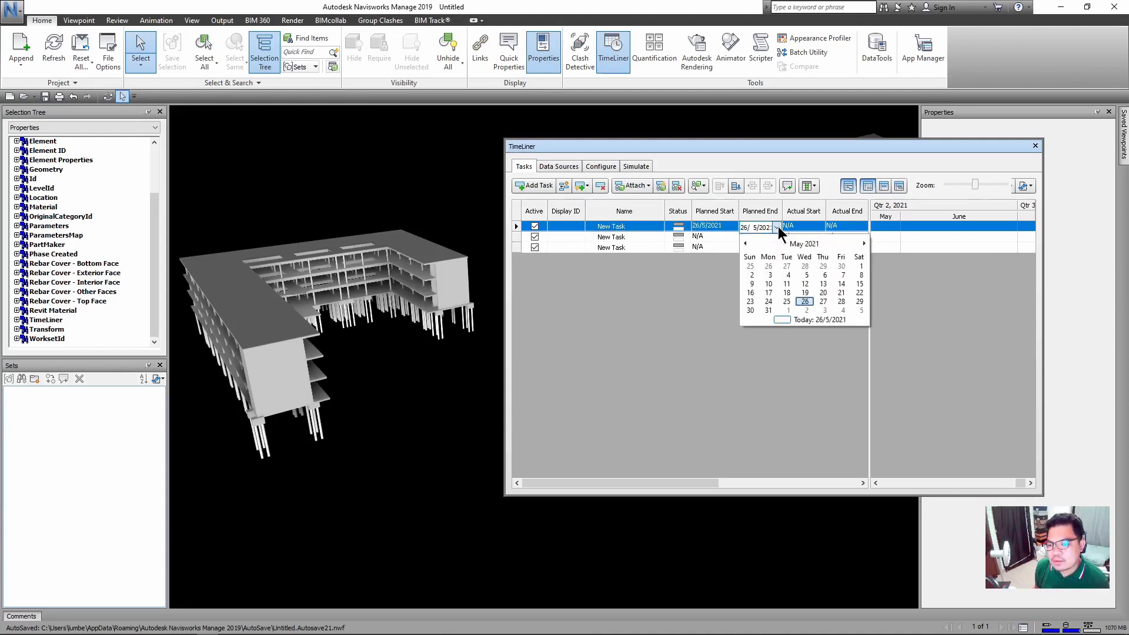
click(866, 230)
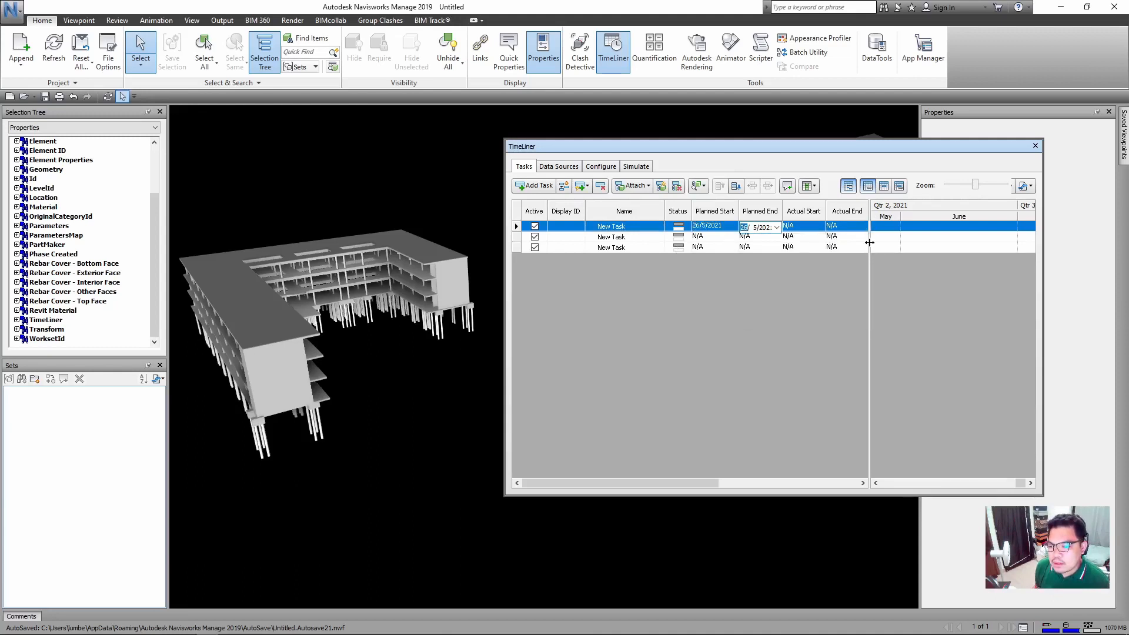
Step: Hide the Gantt chart and look through the task type options of the first task without choosing one
drag(869, 243, 913, 263)
click(849, 191)
click(901, 227)
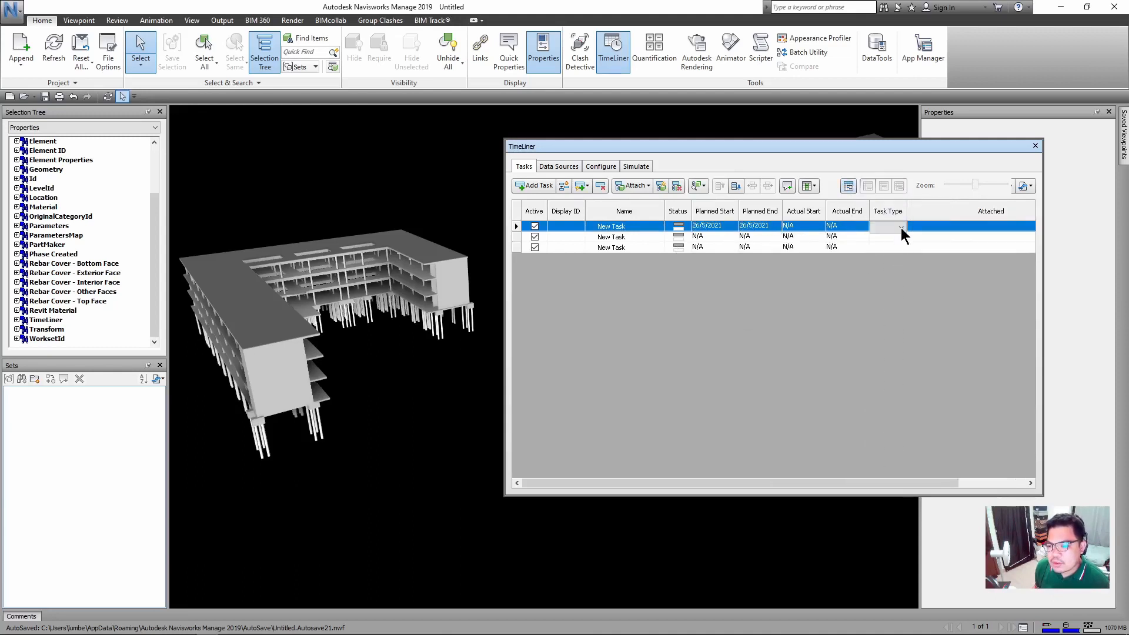
click(900, 228)
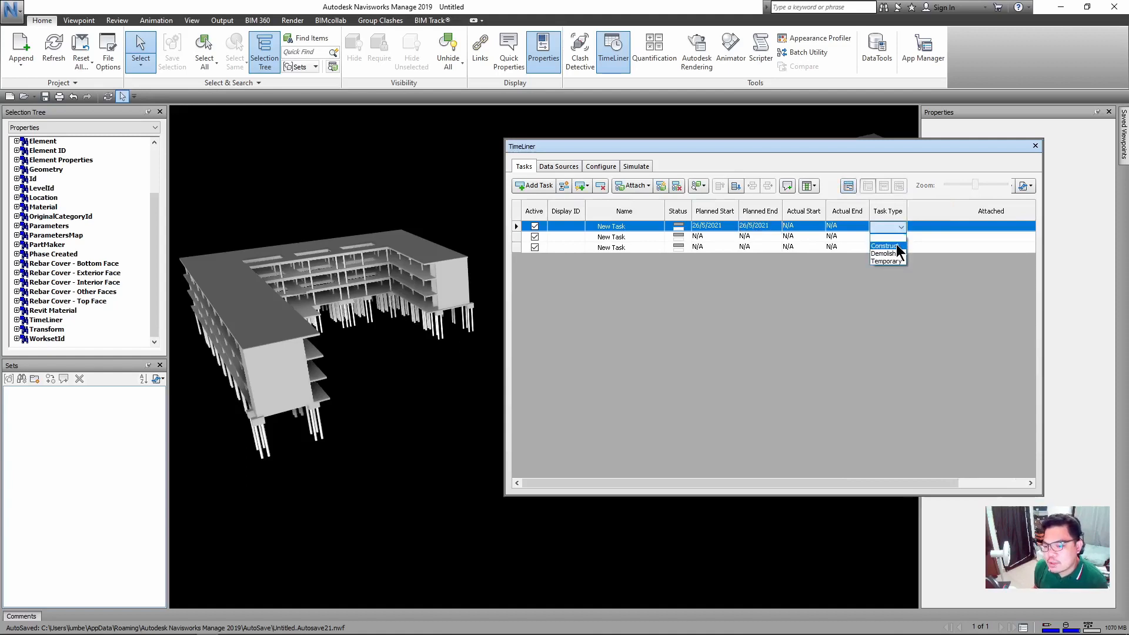
click(615, 267)
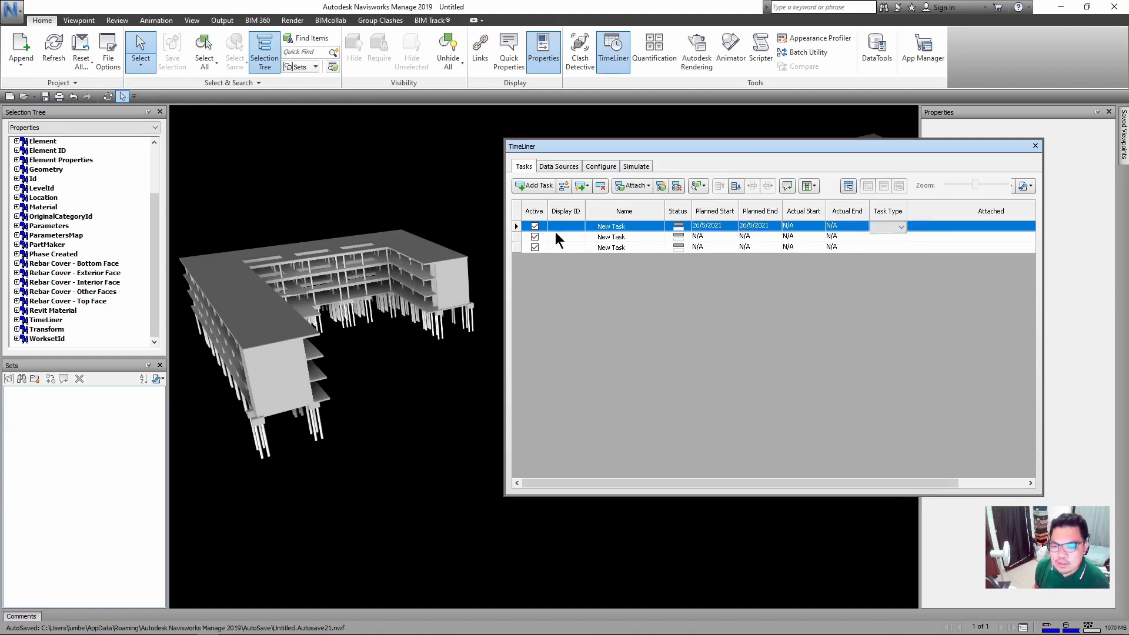
Step: Delete all three manually added tasks from the task list
click(600, 187)
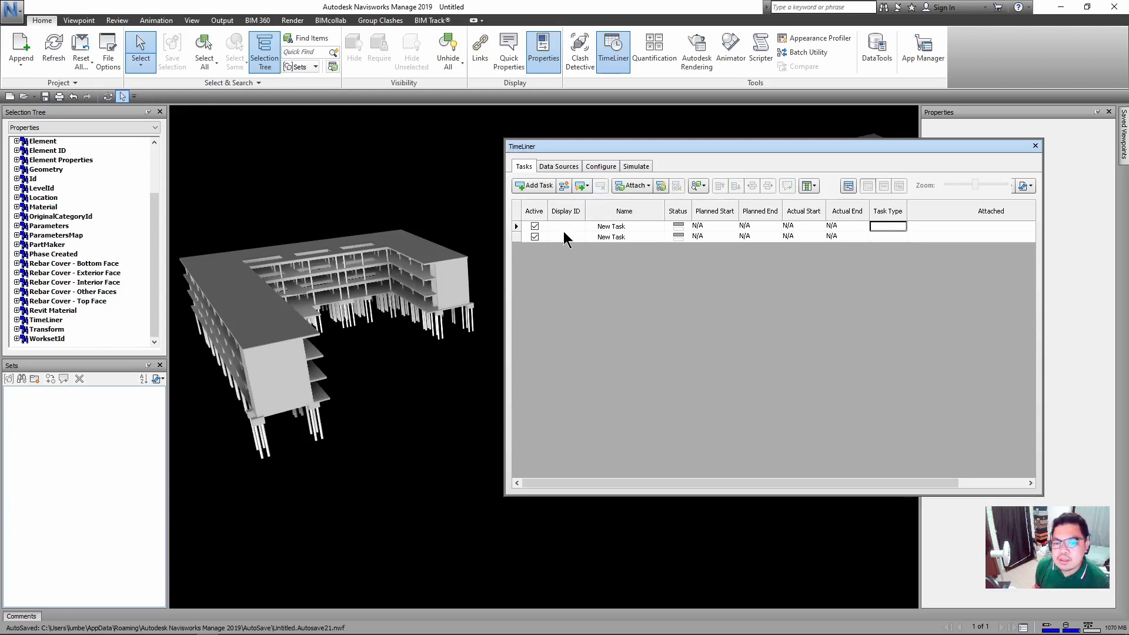
click(564, 228)
click(599, 186)
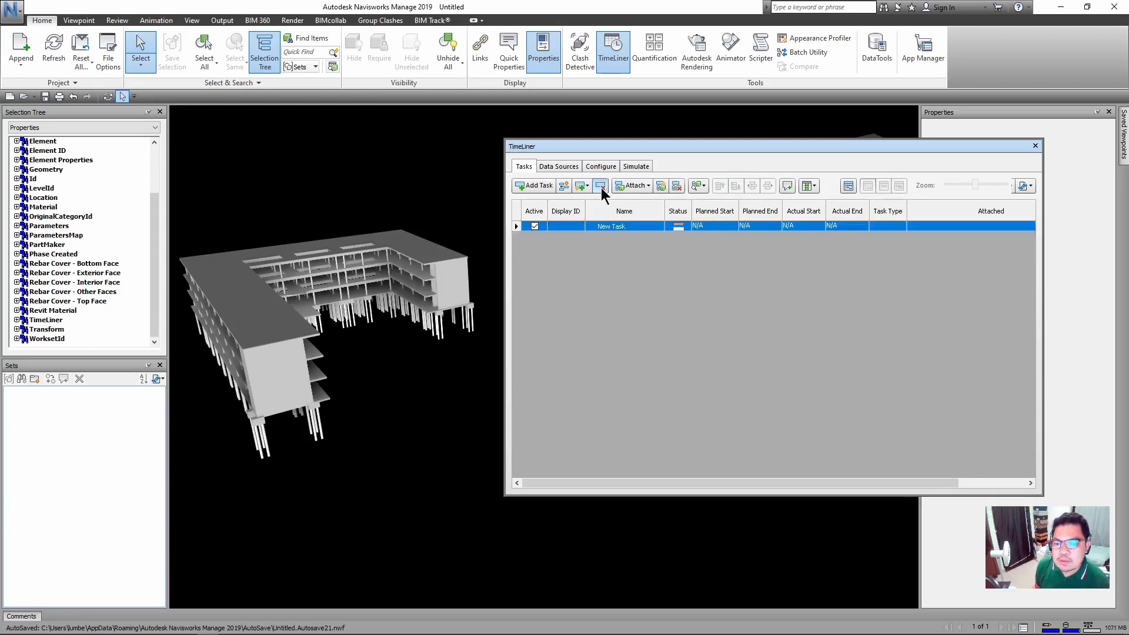
click(601, 187)
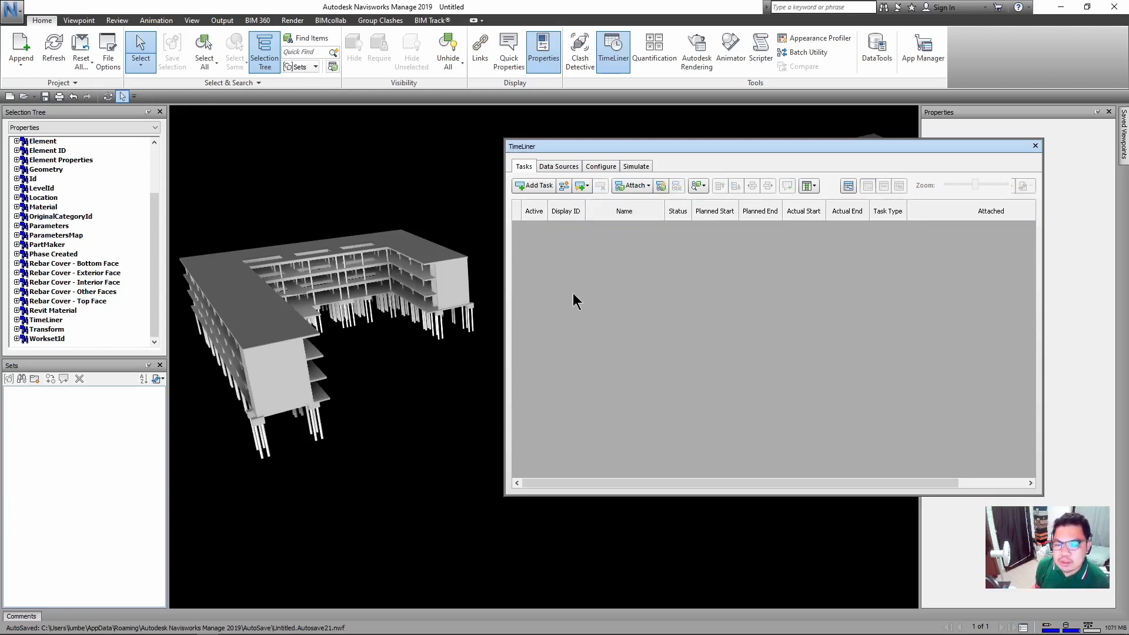
Step: Add a CSV Import data source using Construction Programme.csv from the Navisworks Timeliner folder
click(553, 168)
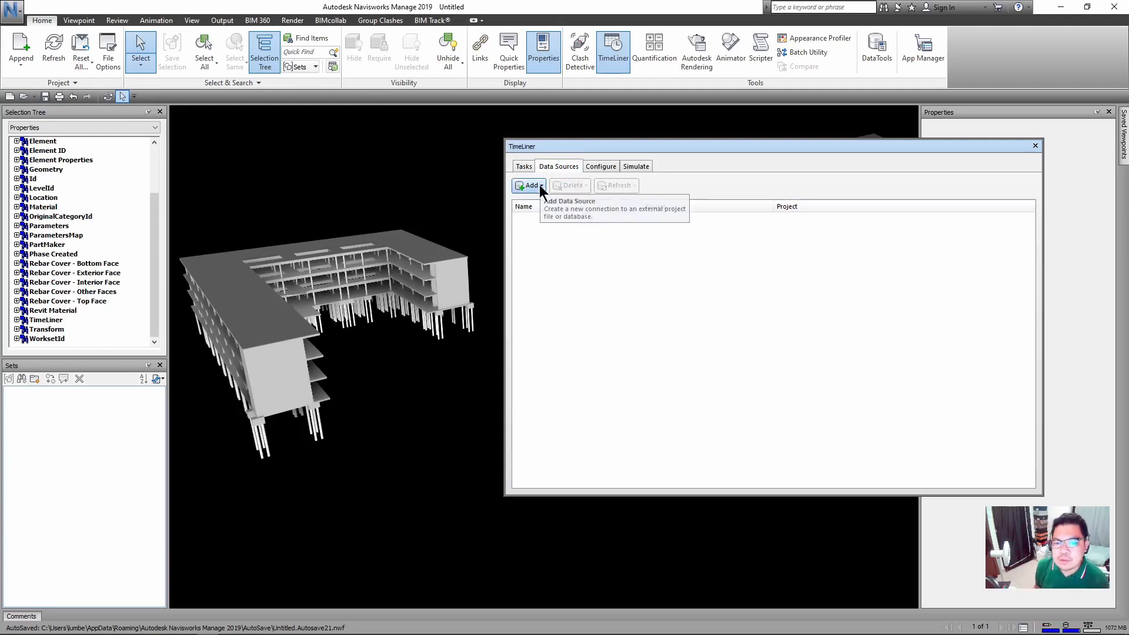
click(542, 187)
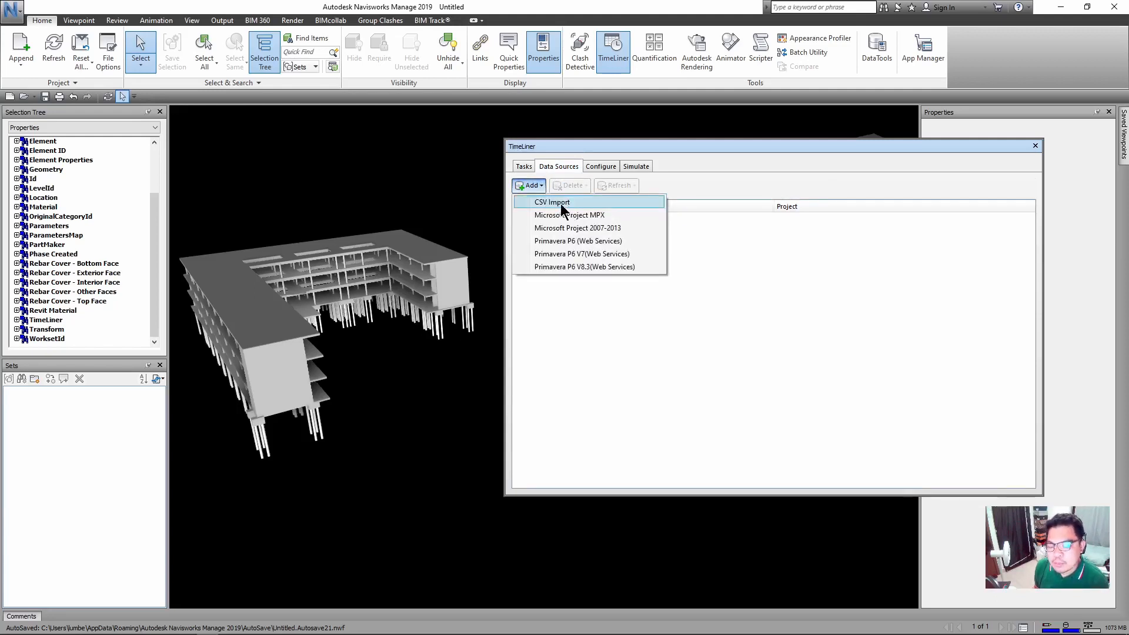
click(560, 204)
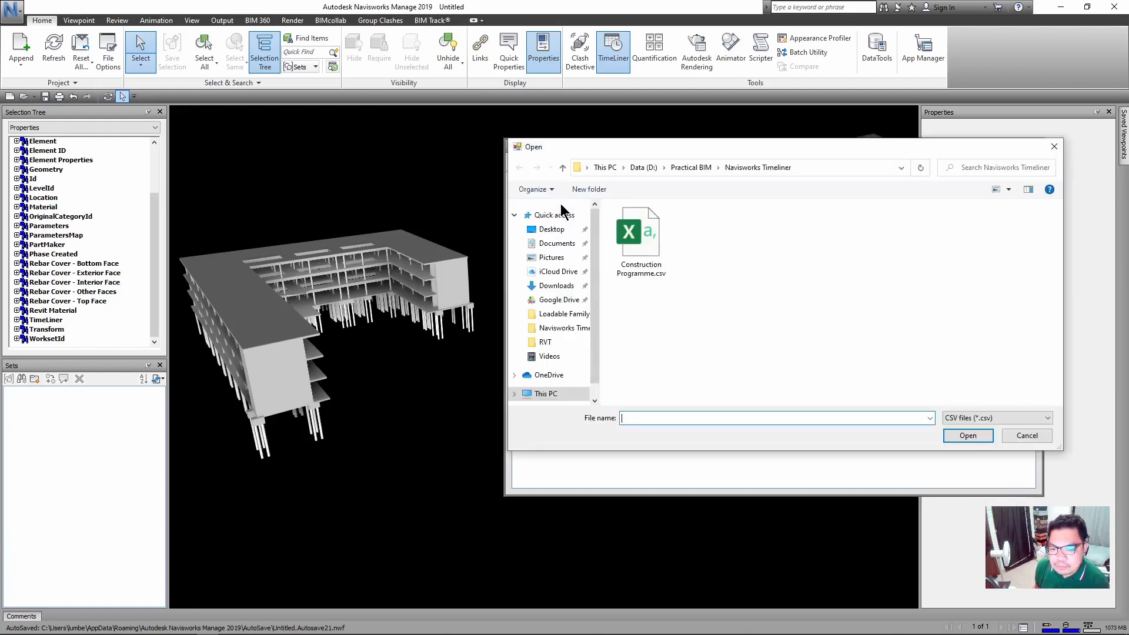
click(651, 249)
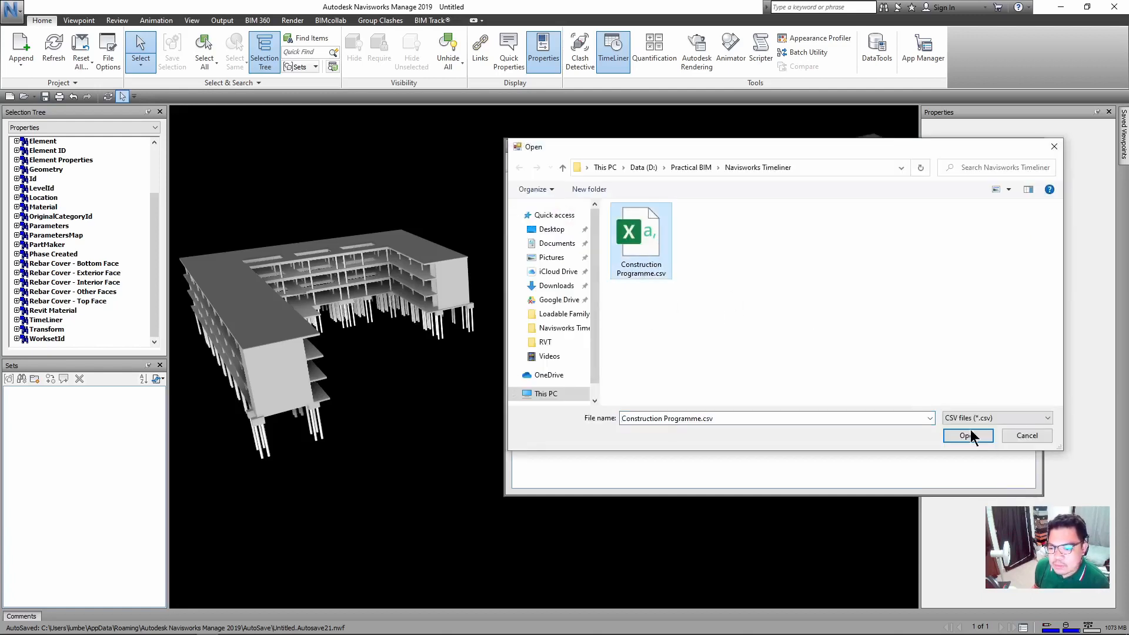
click(968, 435)
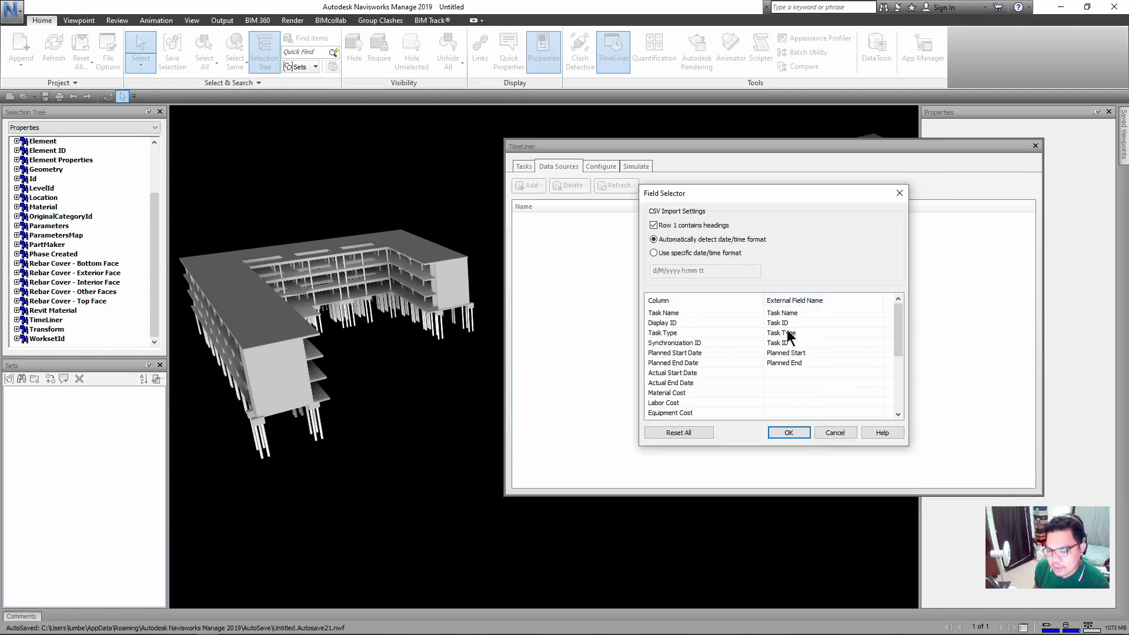
Step: Map the Task Name column to the Task Name field and the Display ID column to the Task ID field
click(691, 309)
click(839, 316)
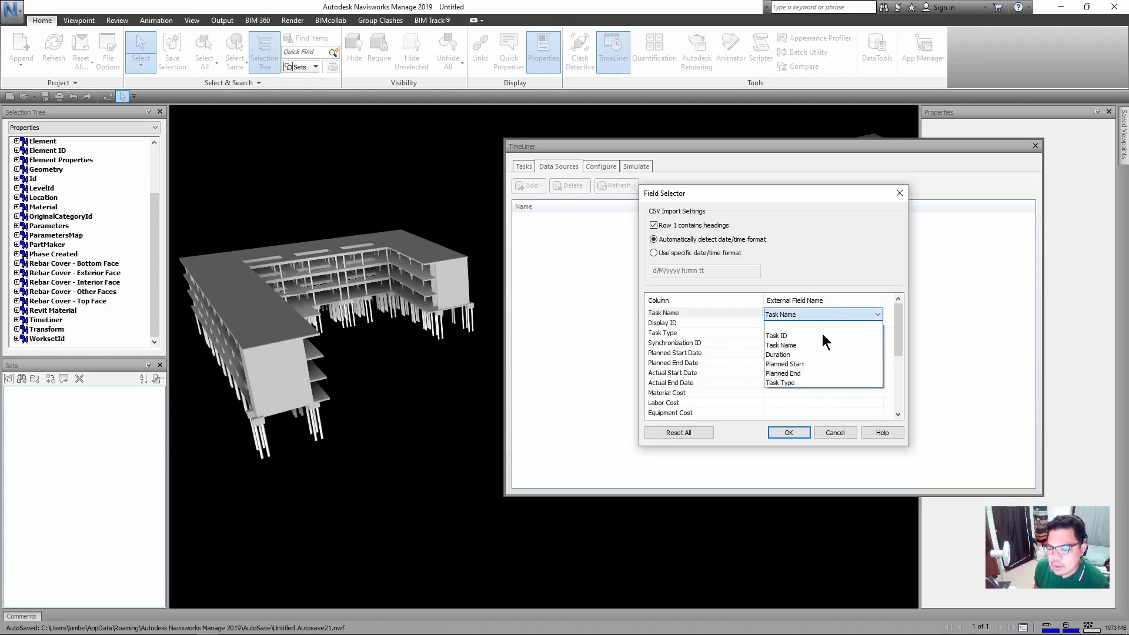
click(809, 344)
click(736, 323)
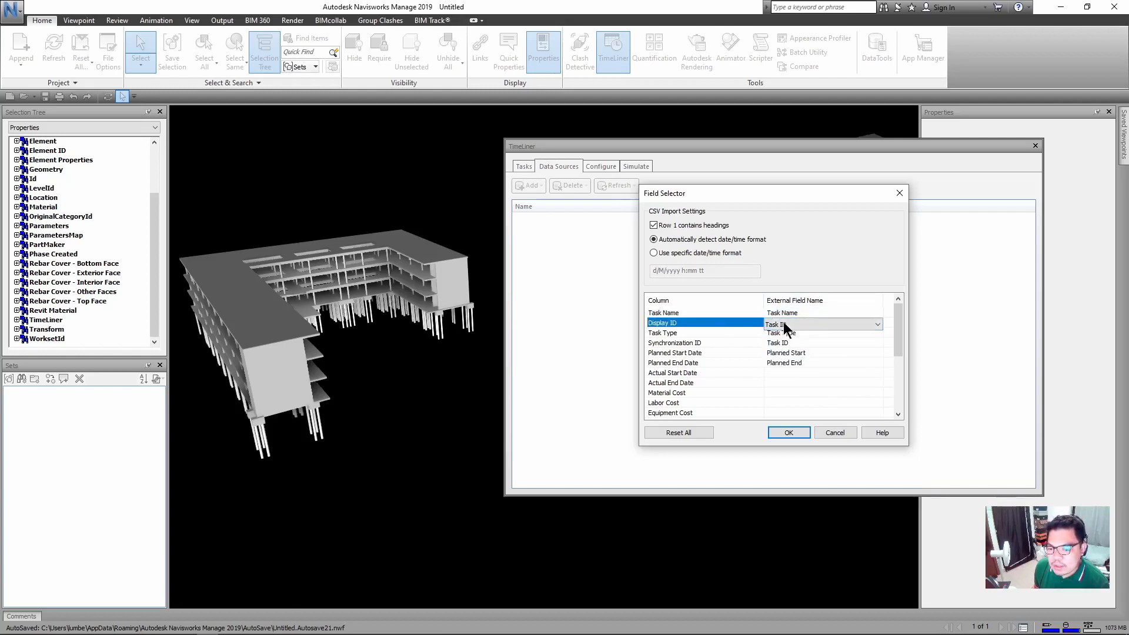
click(792, 322)
click(793, 348)
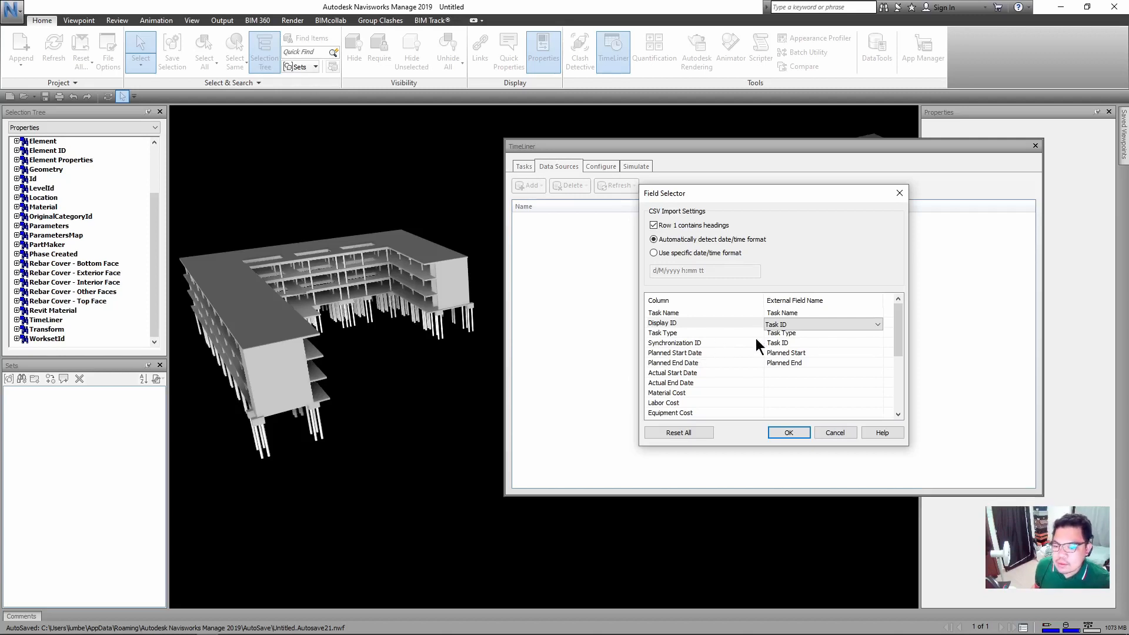
Step: Check the external fields for Synchronization ID and the planned start and end dates, and accept the CSV field mapping
click(827, 344)
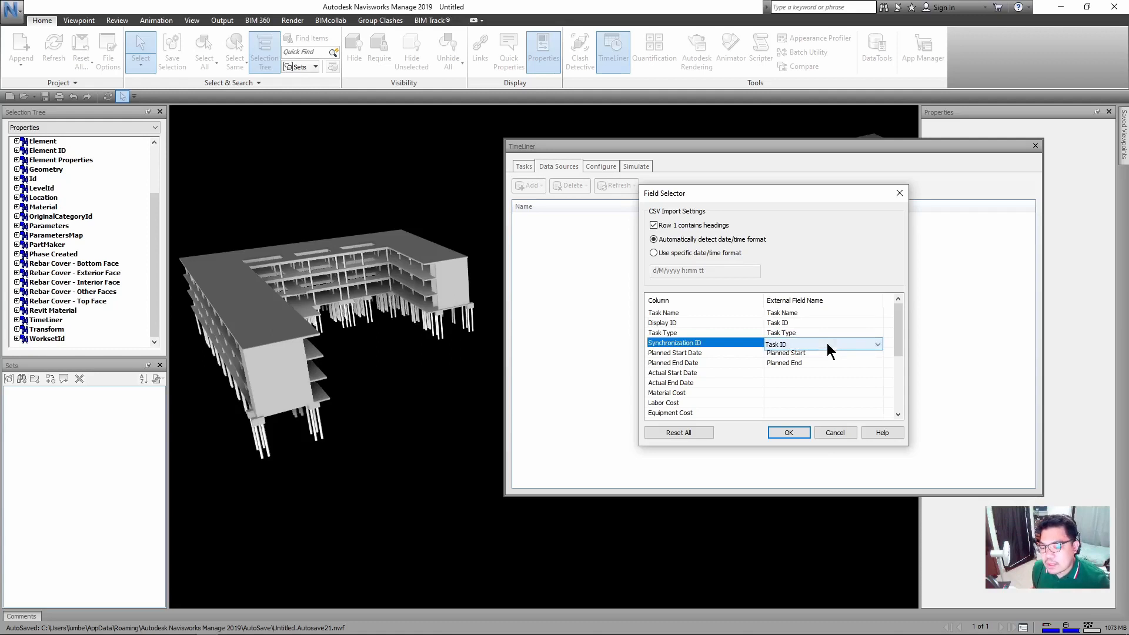
click(820, 354)
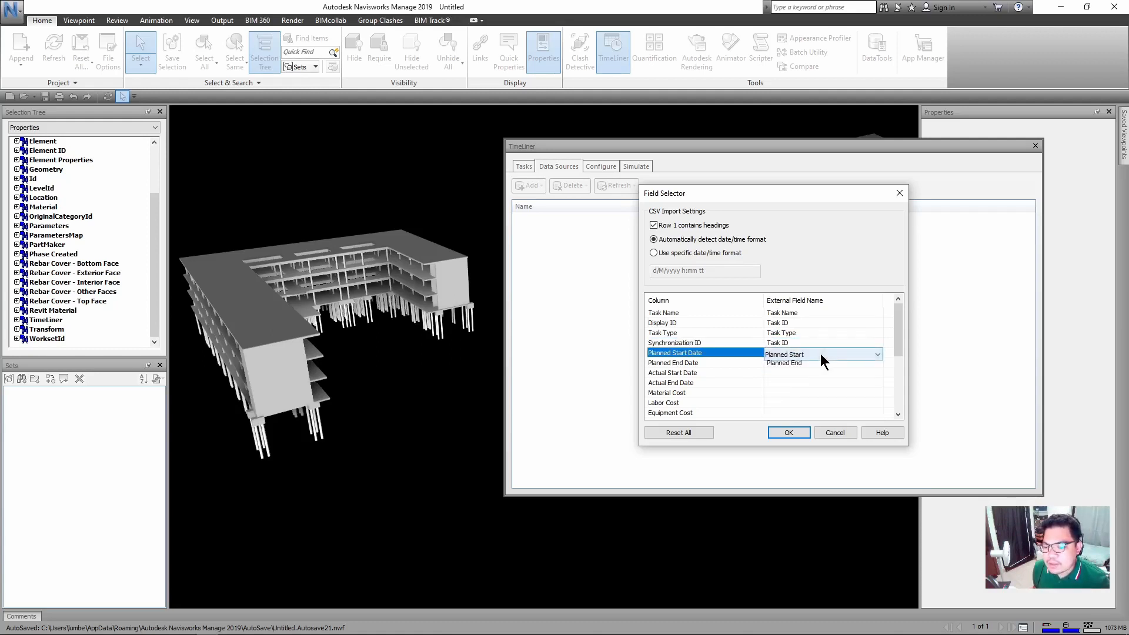
click(821, 354)
click(819, 360)
click(789, 432)
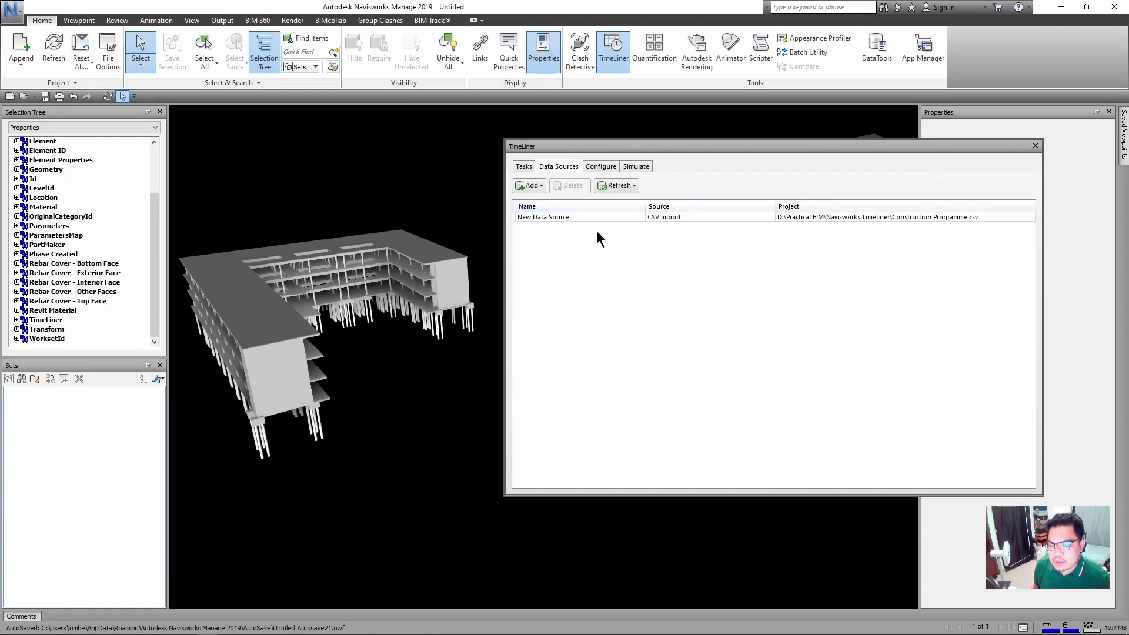
Step: Rename the new CSV data source as Construction Schedule
double_click(588, 216)
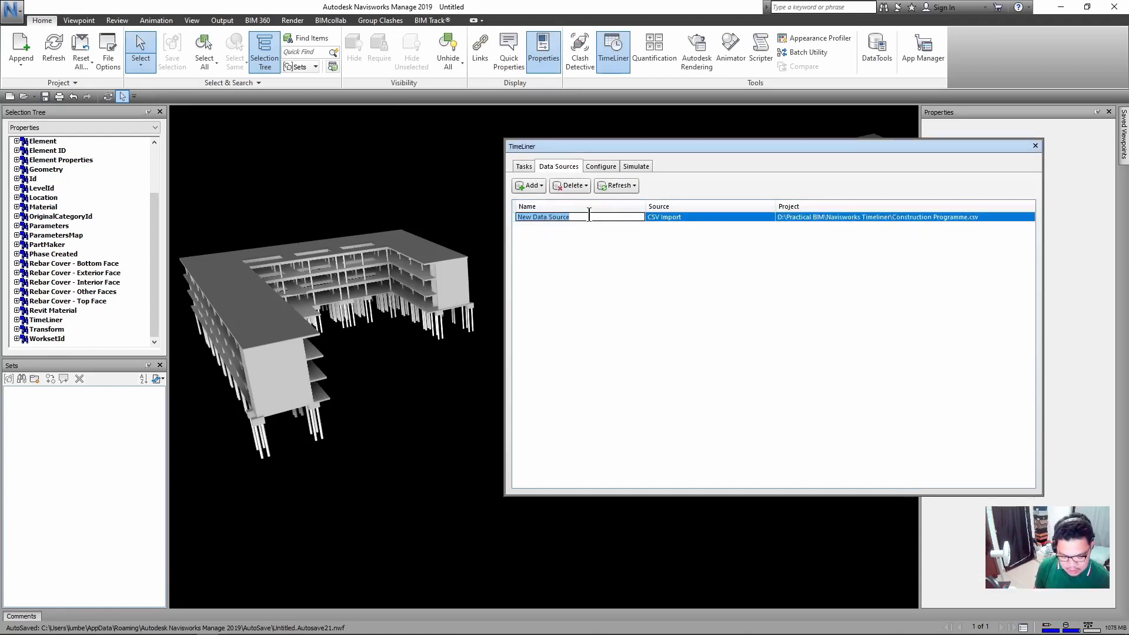
text(c)
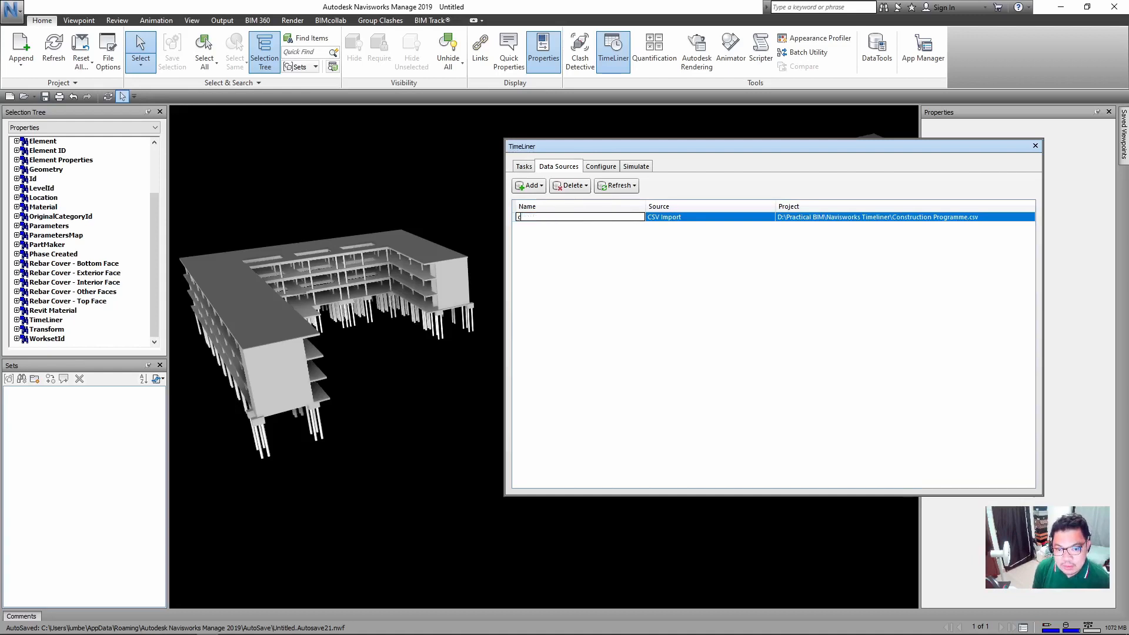
key(BackSpace)
text(cONSTRU)
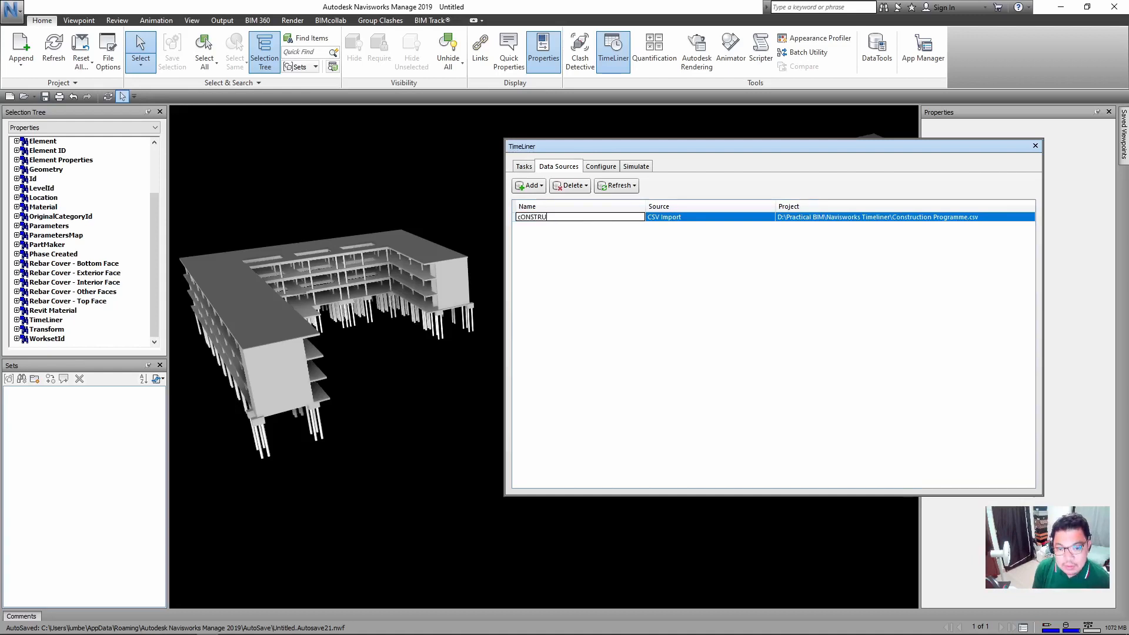
key(BackSpace)
key(Caps_Lock)
text(C)
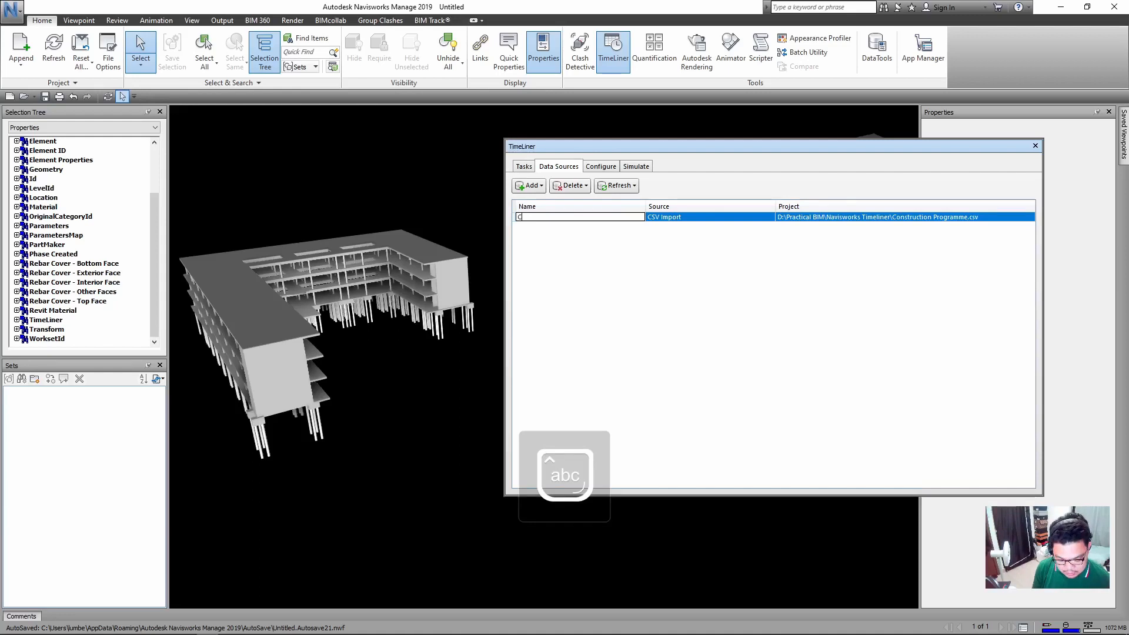
text(onstruction Sc)
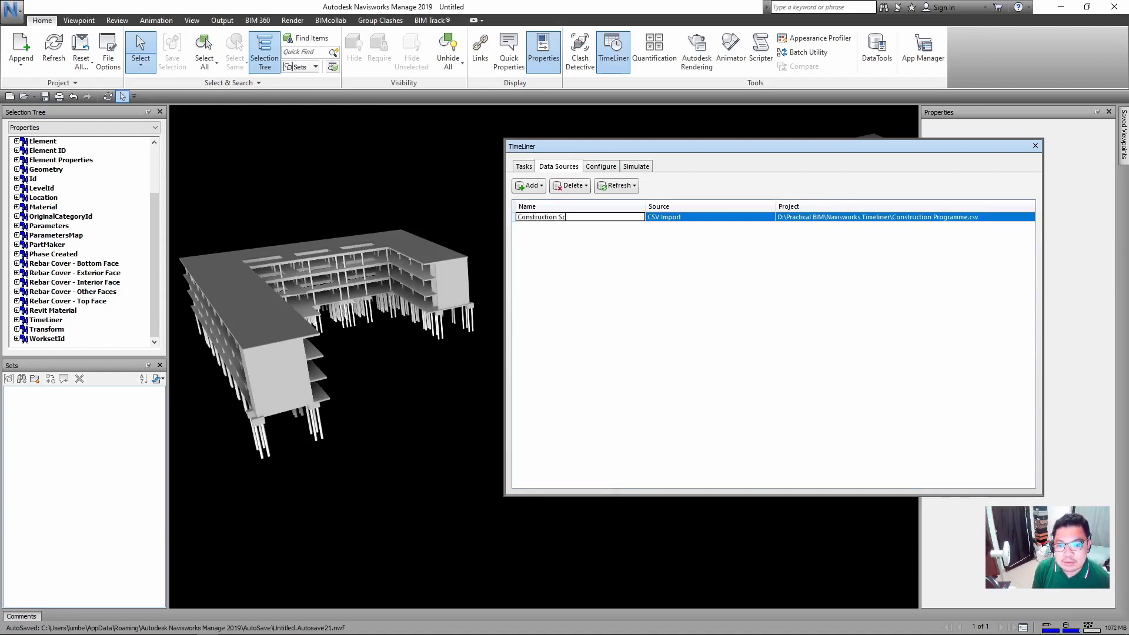
text(hedule)
key(Return)
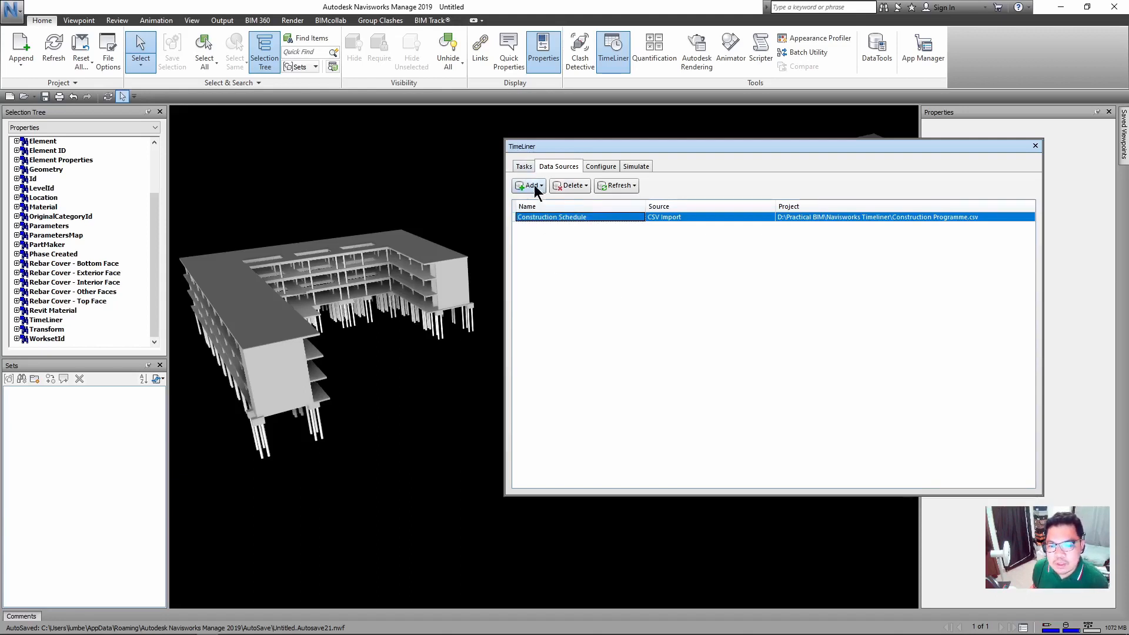
Step: Rebuild the task hierarchy from the Construction Schedule data source and show the imported tasks in the task list
click(522, 167)
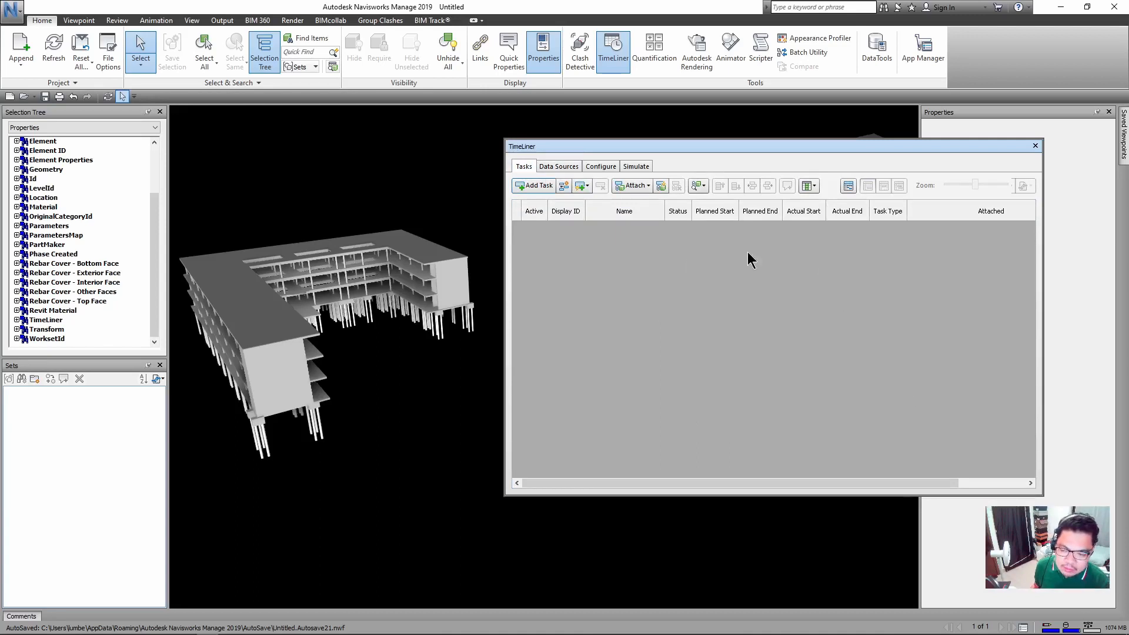
click(553, 167)
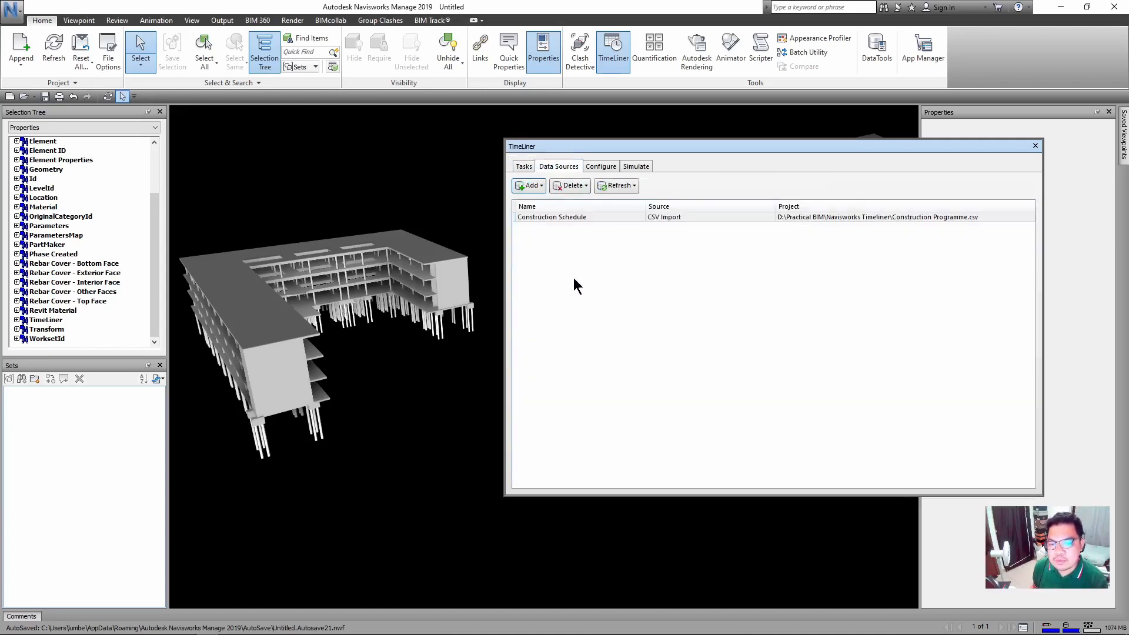
right_click(568, 221)
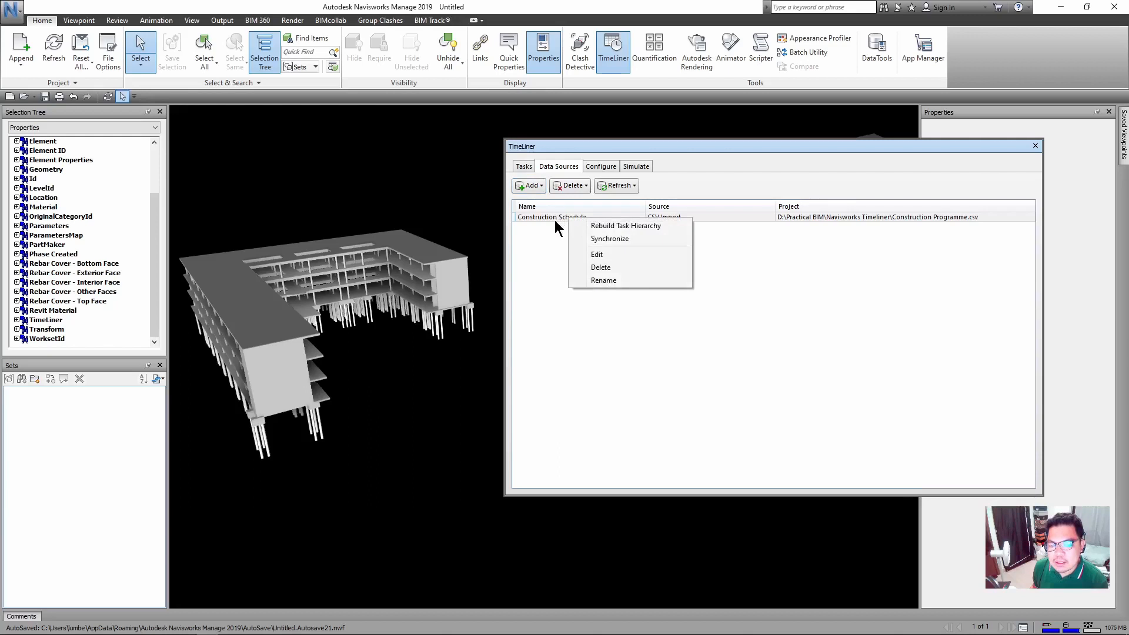
click(608, 225)
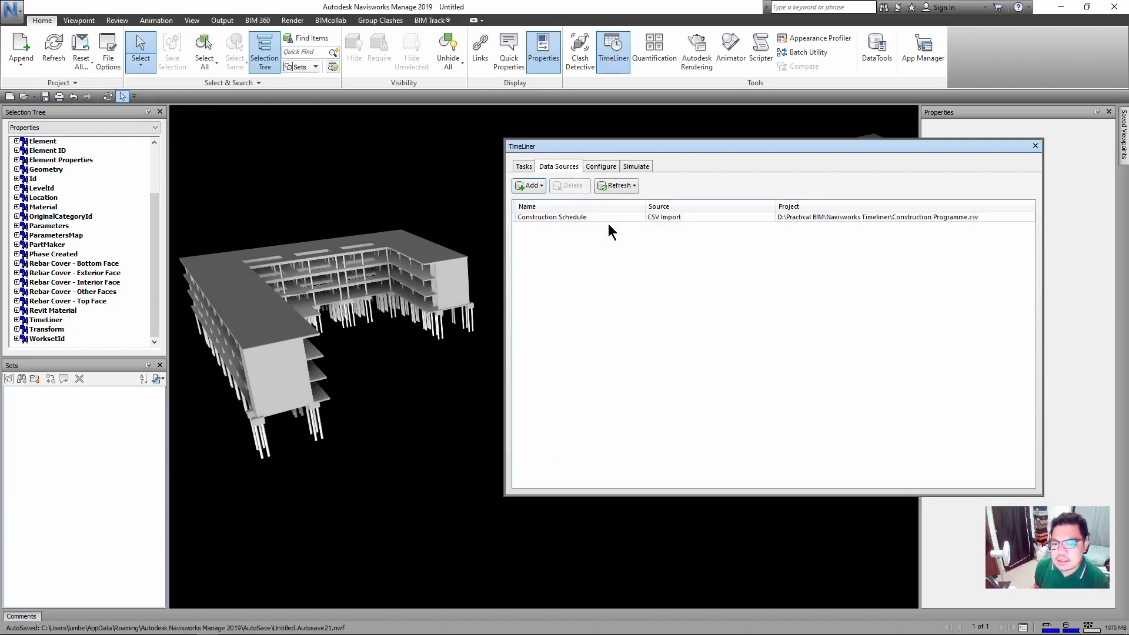
click(524, 167)
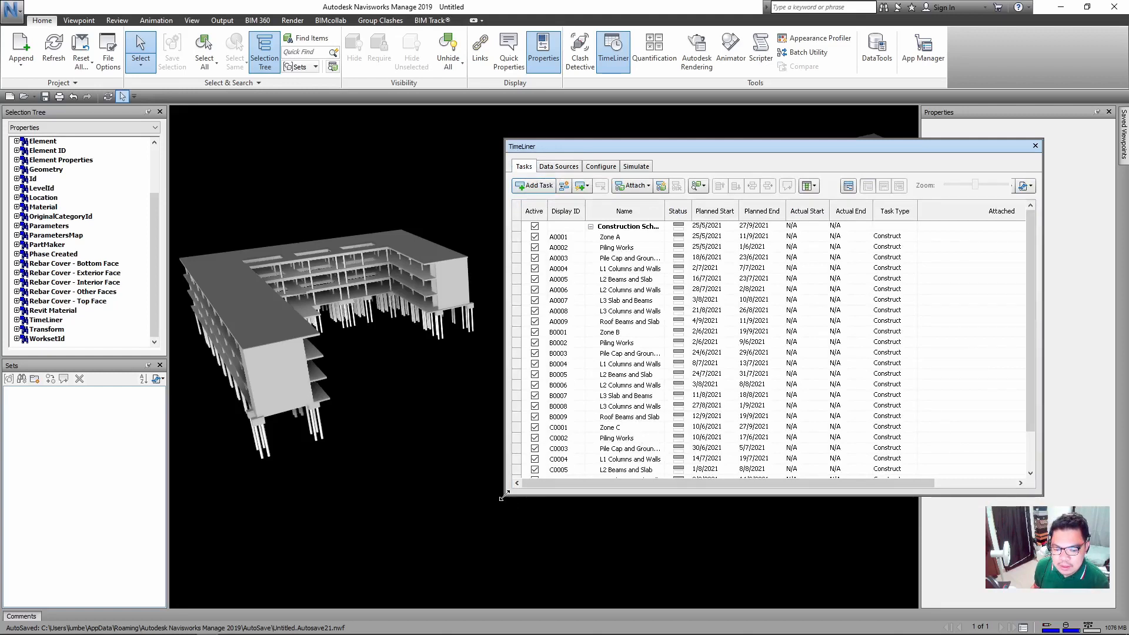
Step: Enlarge the TimeLiner window, switch to Construction Programme.csv in Excel, and place it alongside to compare the schedule with the imported tasks
drag(502, 498, 491, 574)
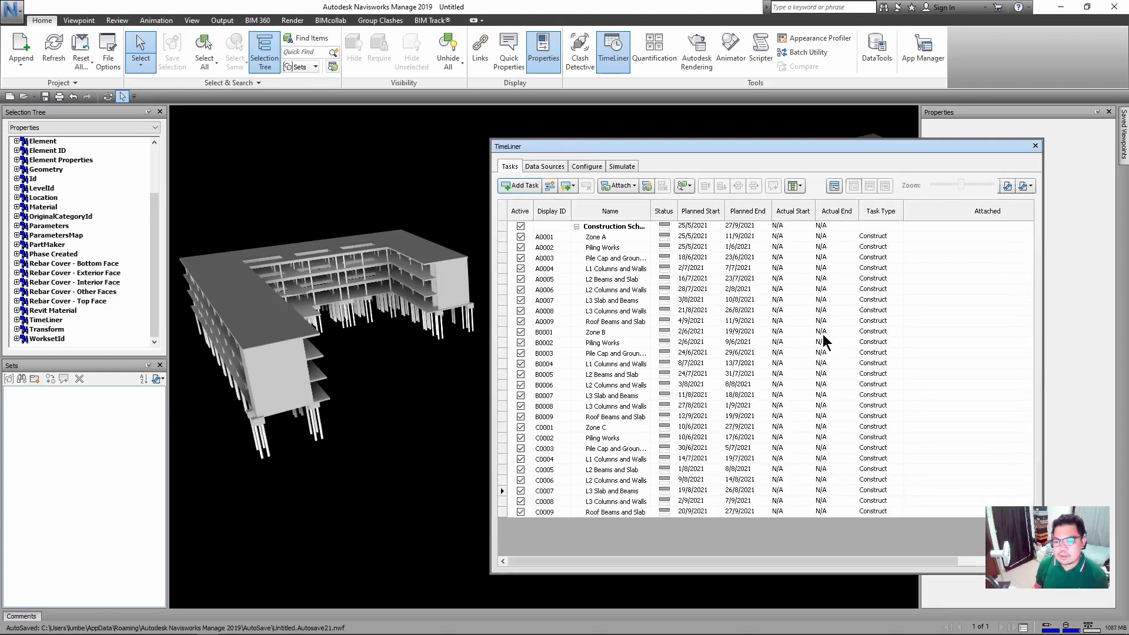
mouse_move(348, 634)
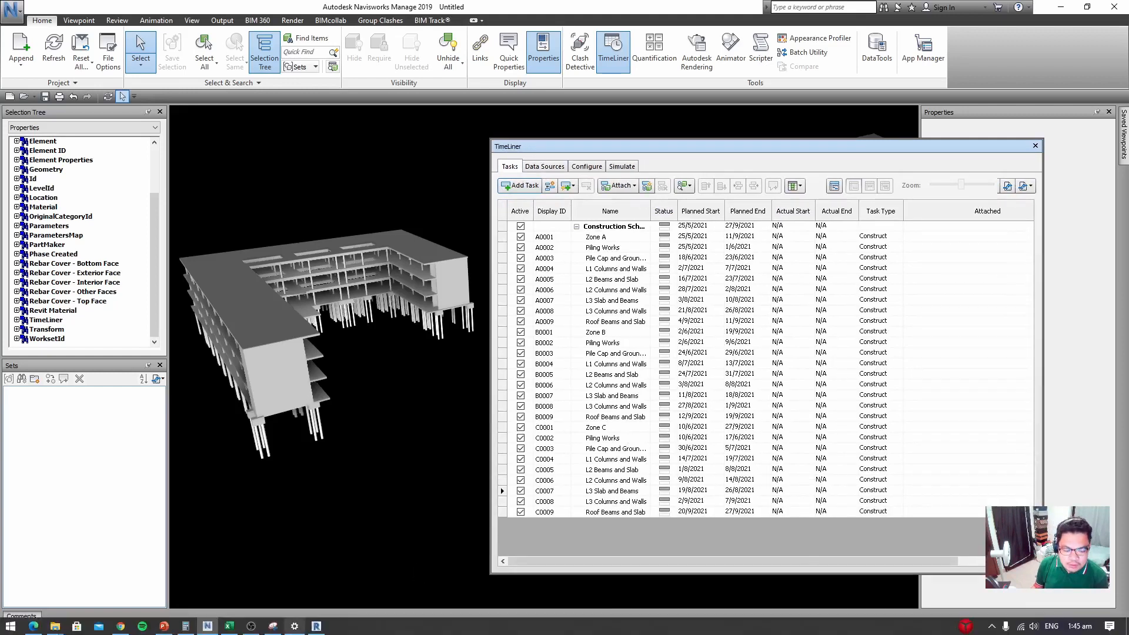
click(229, 625)
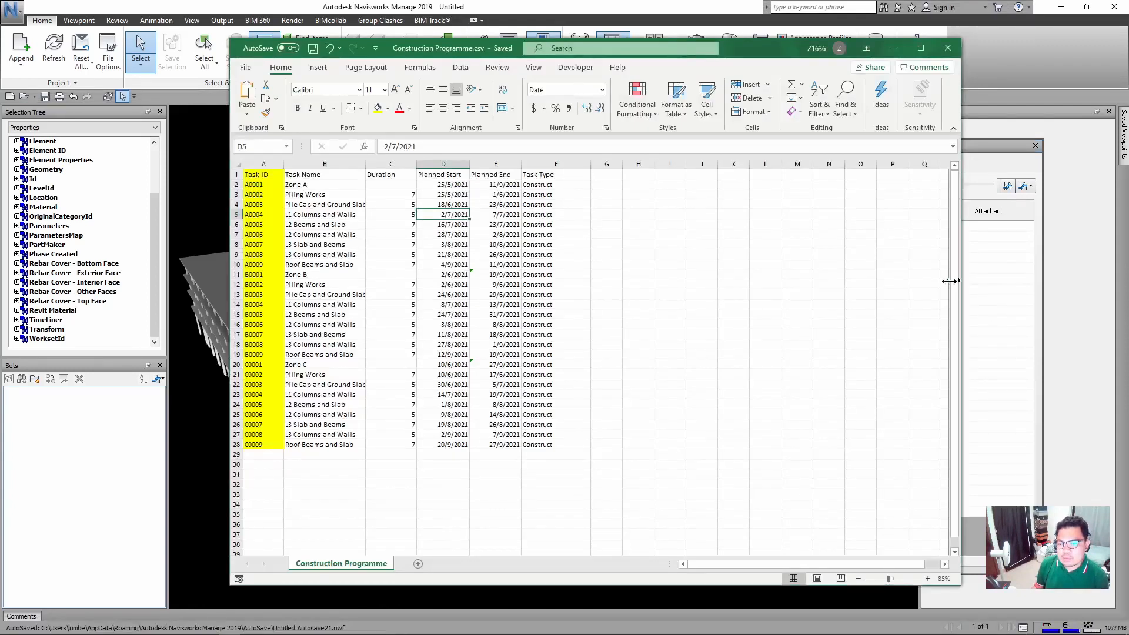
drag(951, 280, 616, 283)
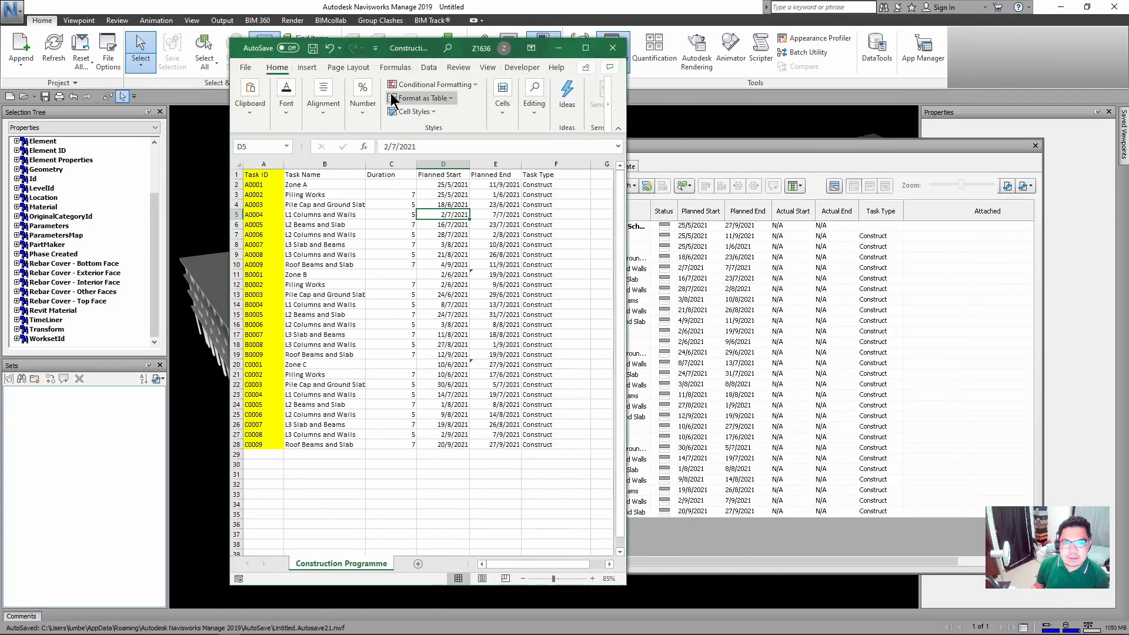
drag(435, 49, 267, 56)
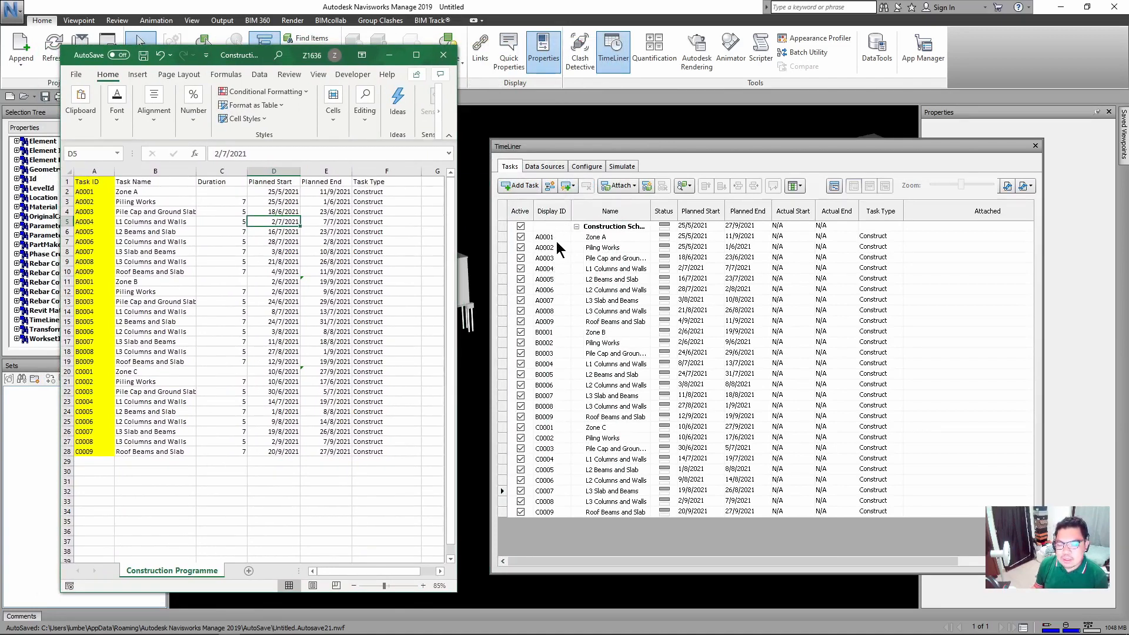
Step: Hide the Actual Start, Actual End and Total Cost columns in the TimeLiner task list
click(800, 186)
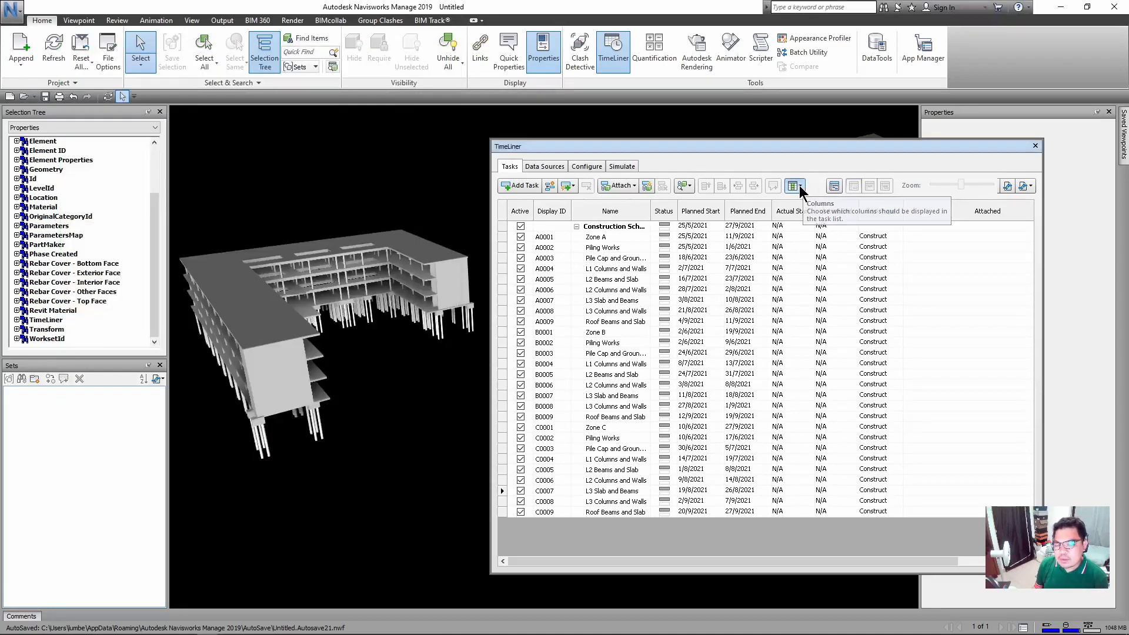
click(800, 186)
click(825, 259)
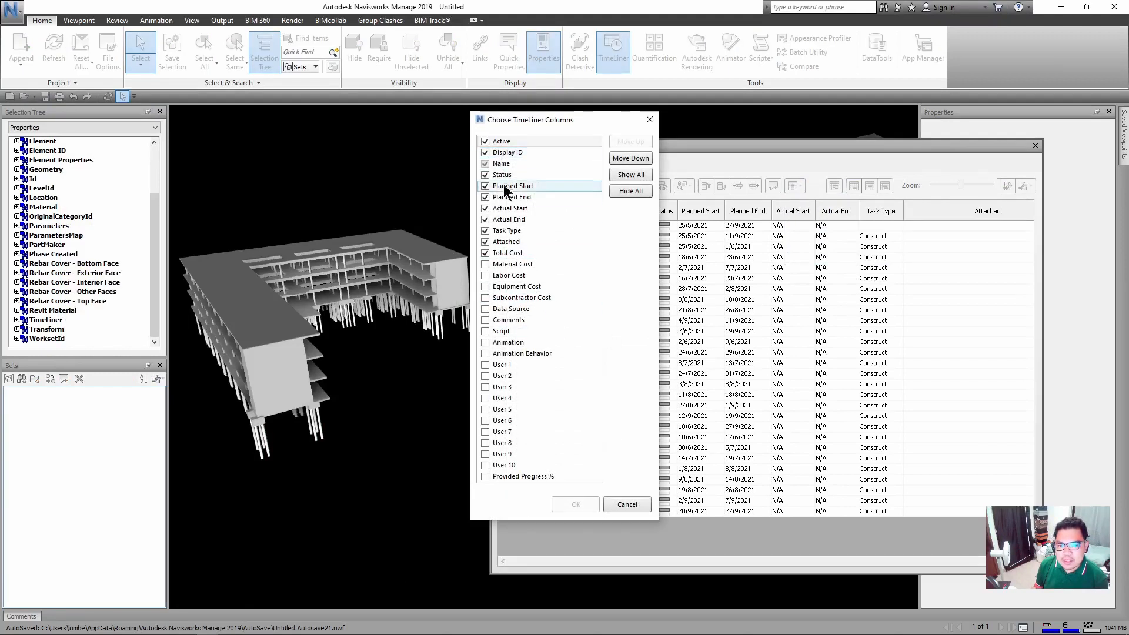
click(485, 208)
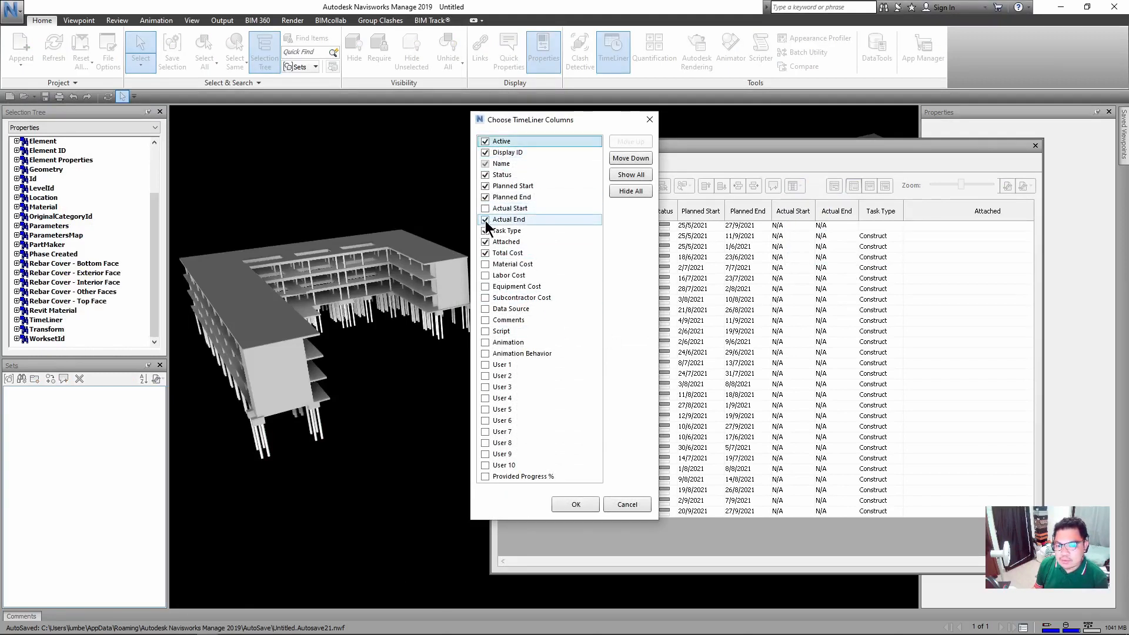
click(485, 219)
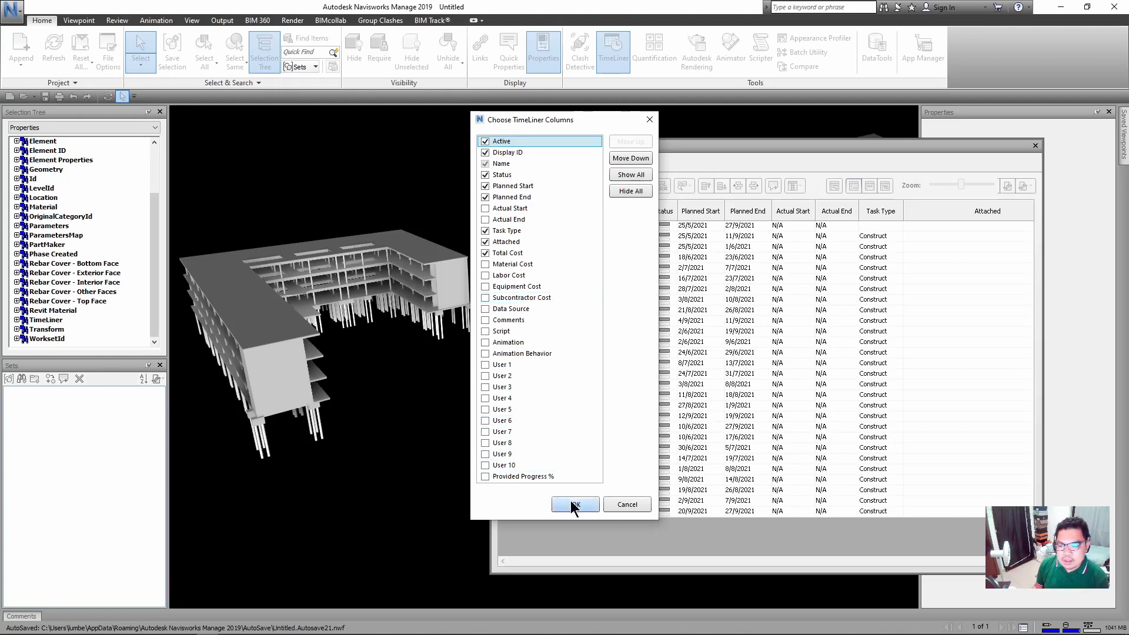
click(485, 253)
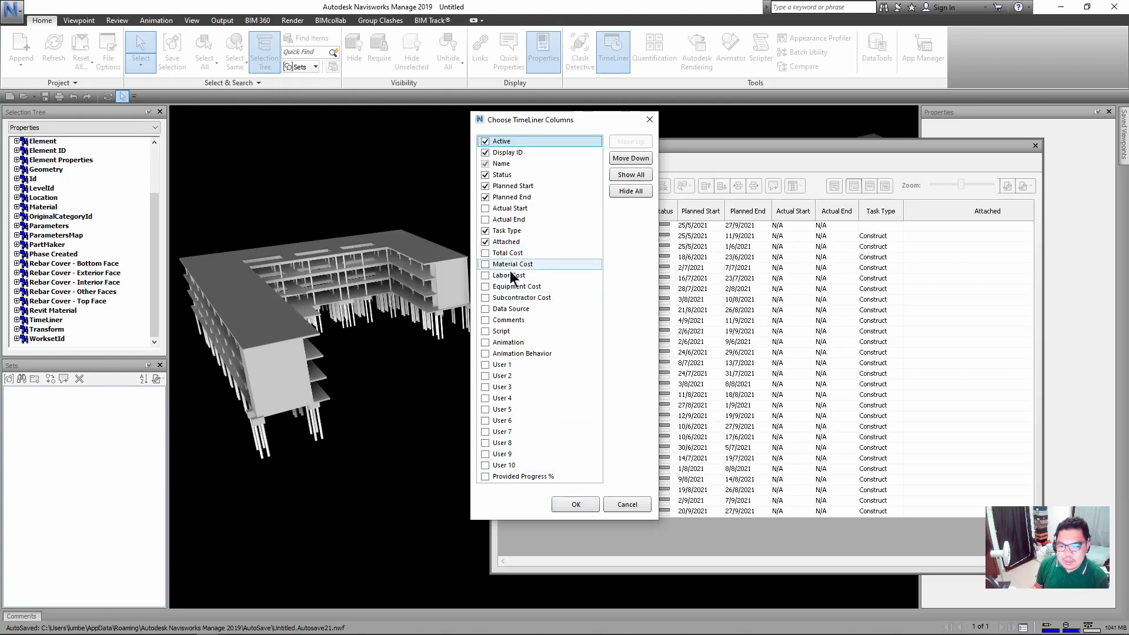
click(581, 505)
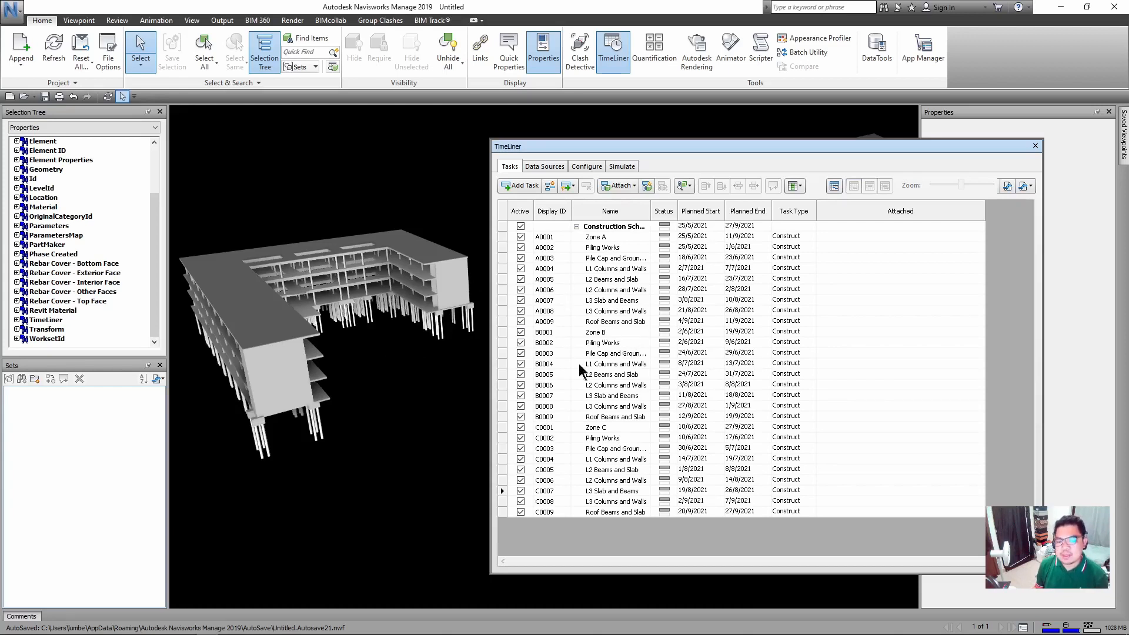
Step: Select the lower end wall of the building and reposition the TimeLiner window so the wall's Element properties can be read
click(448, 296)
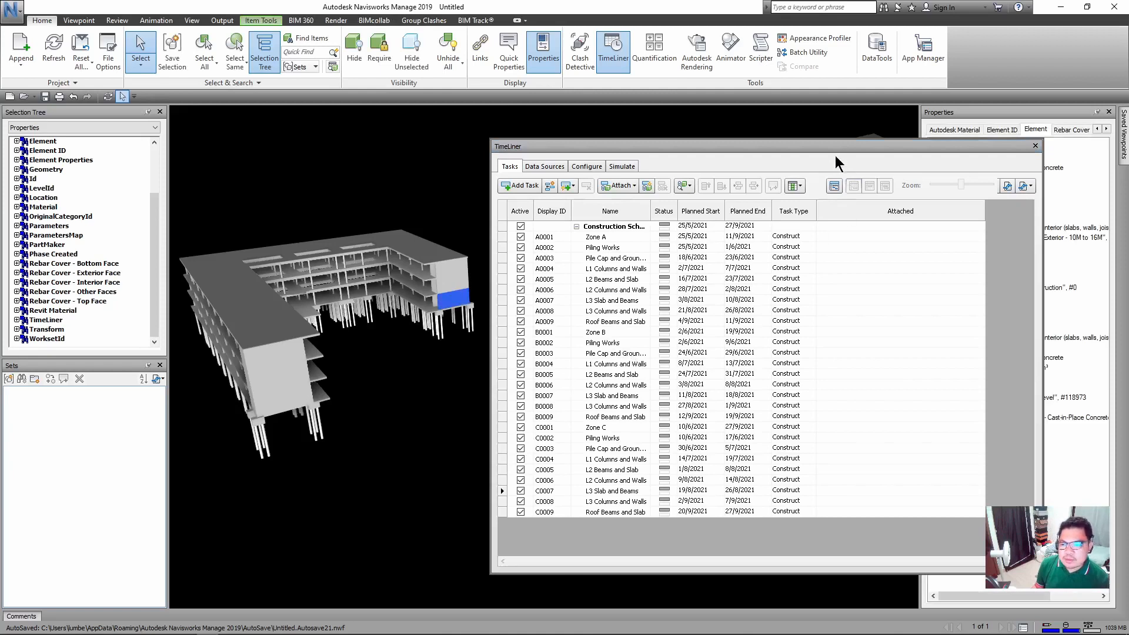
mouse_move(825, 141)
mouse_down()
mouse_move(728, 159)
mouse_move(729, 177)
mouse_move(849, 226)
mouse_move(811, 132)
mouse_up()
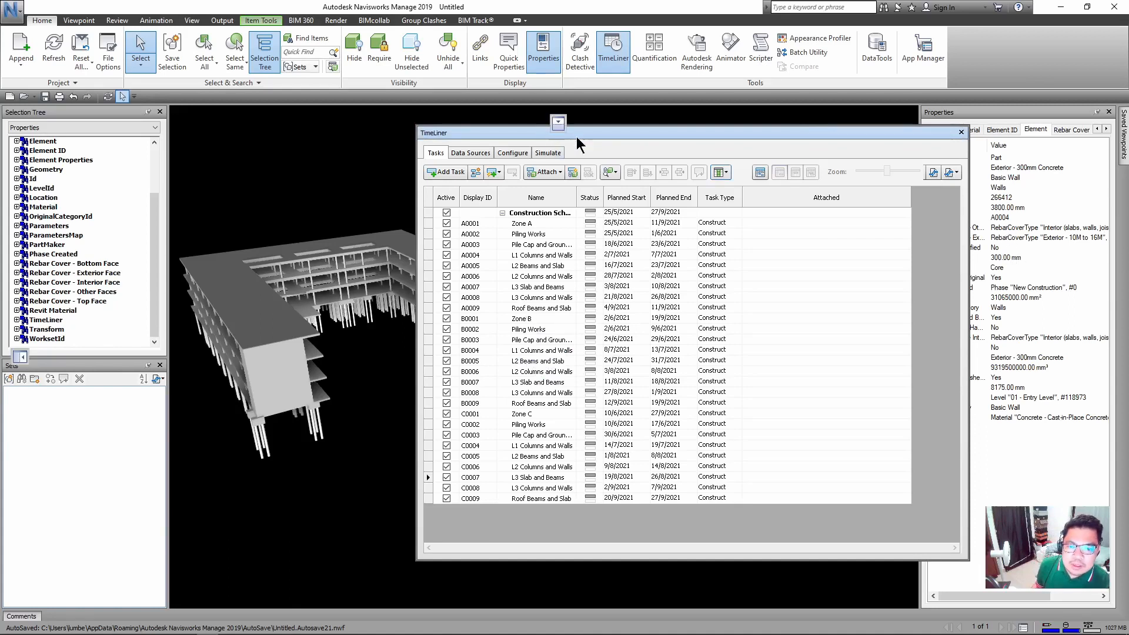
drag(576, 137, 535, 130)
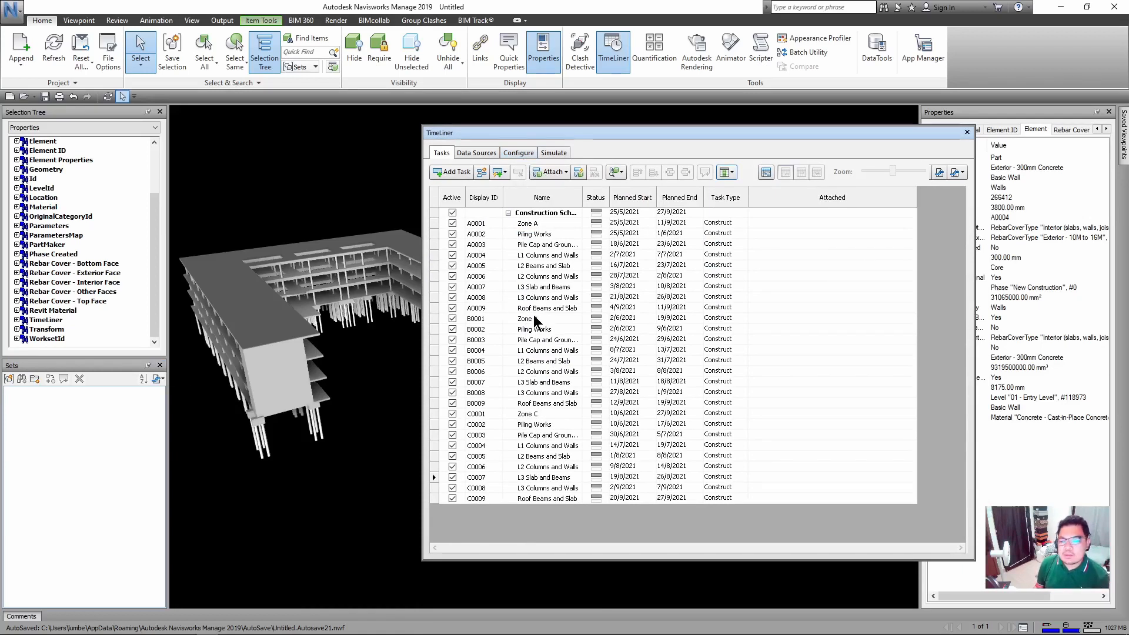
drag(867, 135, 797, 128)
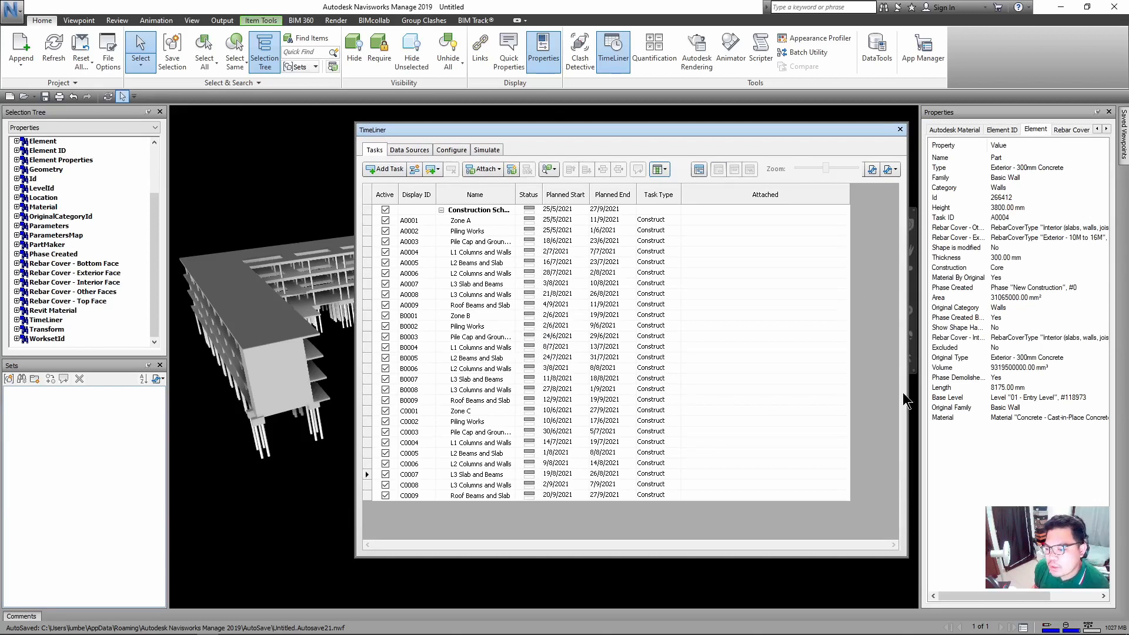
Step: Keep the Selection Tree organised by Properties and expand Element and its Task ID property to list the ID values
click(50, 129)
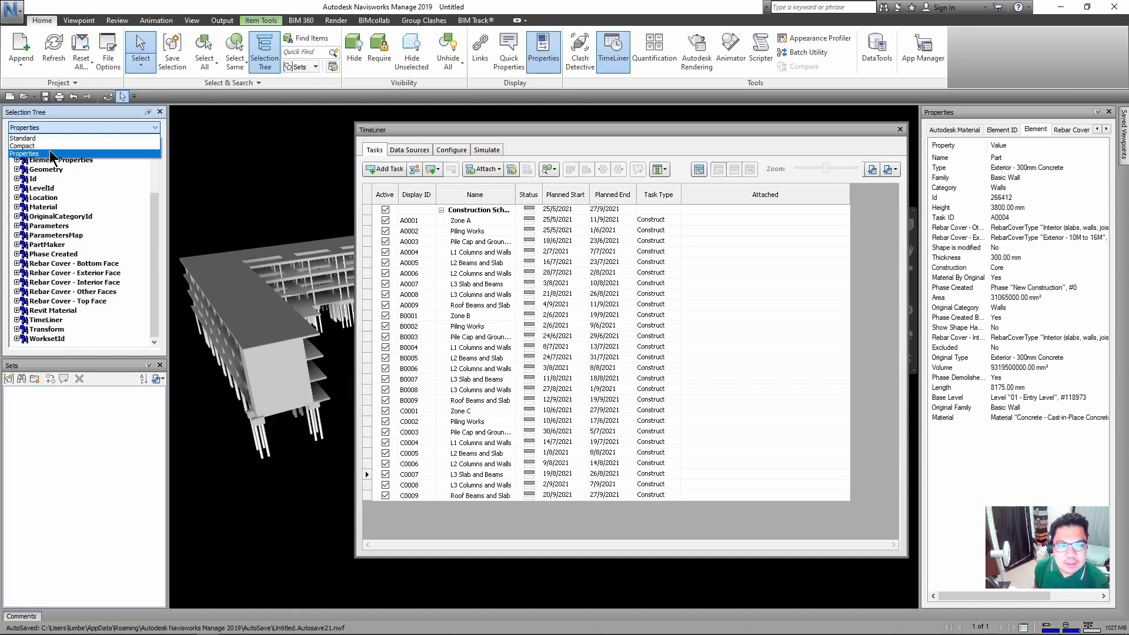
click(50, 155)
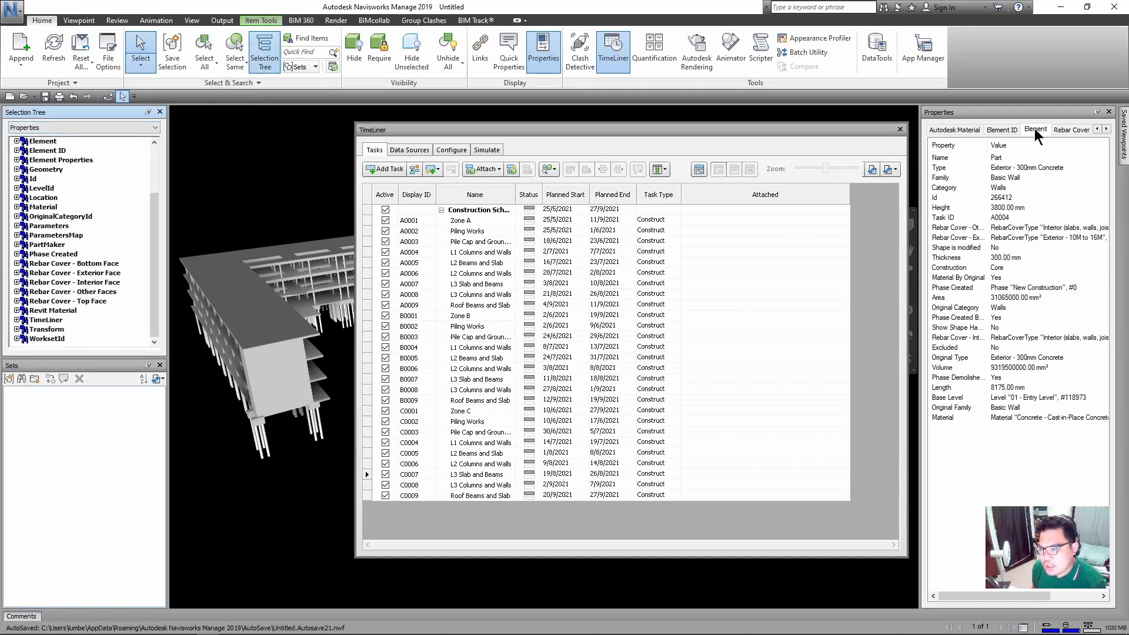
click(16, 141)
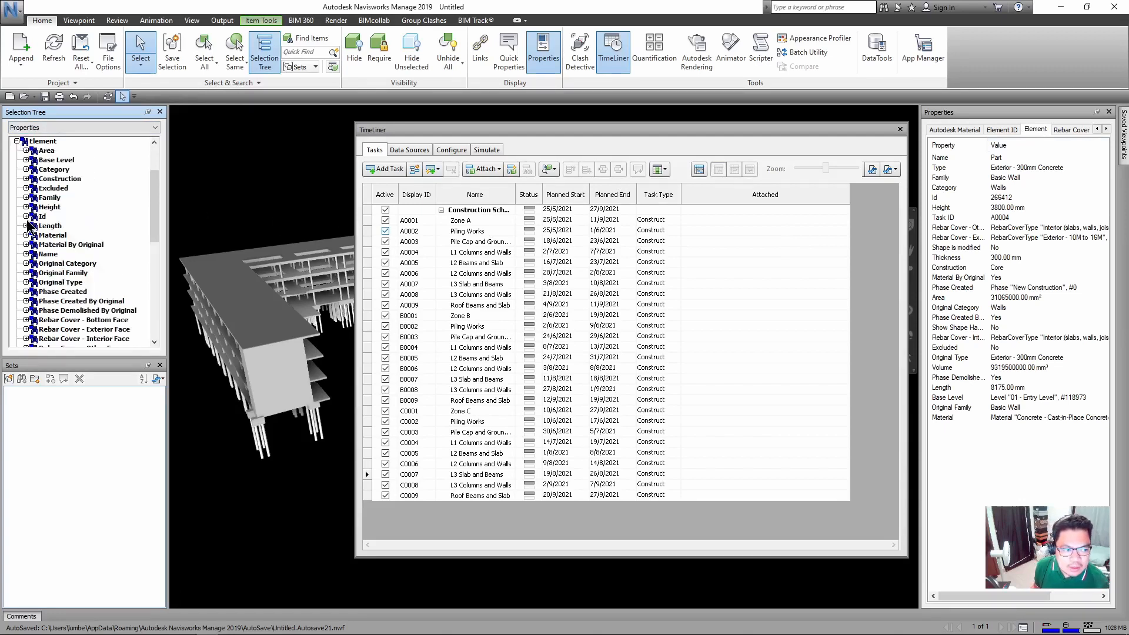
scroll(31, 235, down, 5)
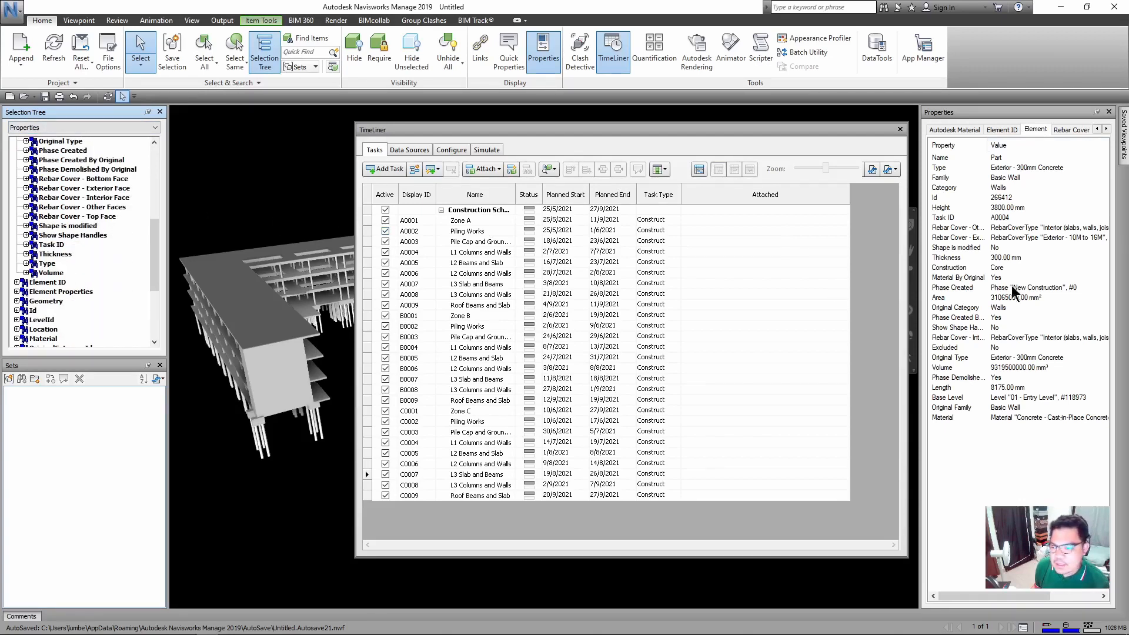
click(26, 244)
scroll(155, 257, down, 1)
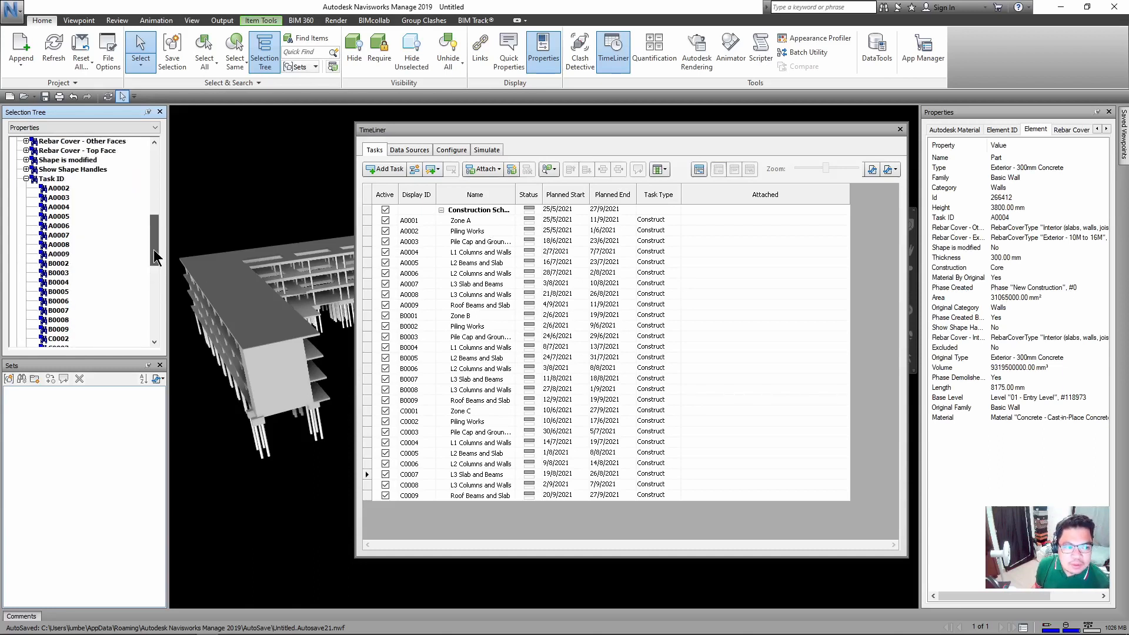
mouse_move(156, 257)
mouse_down()
mouse_move(153, 282)
mouse_move(153, 250)
mouse_up()
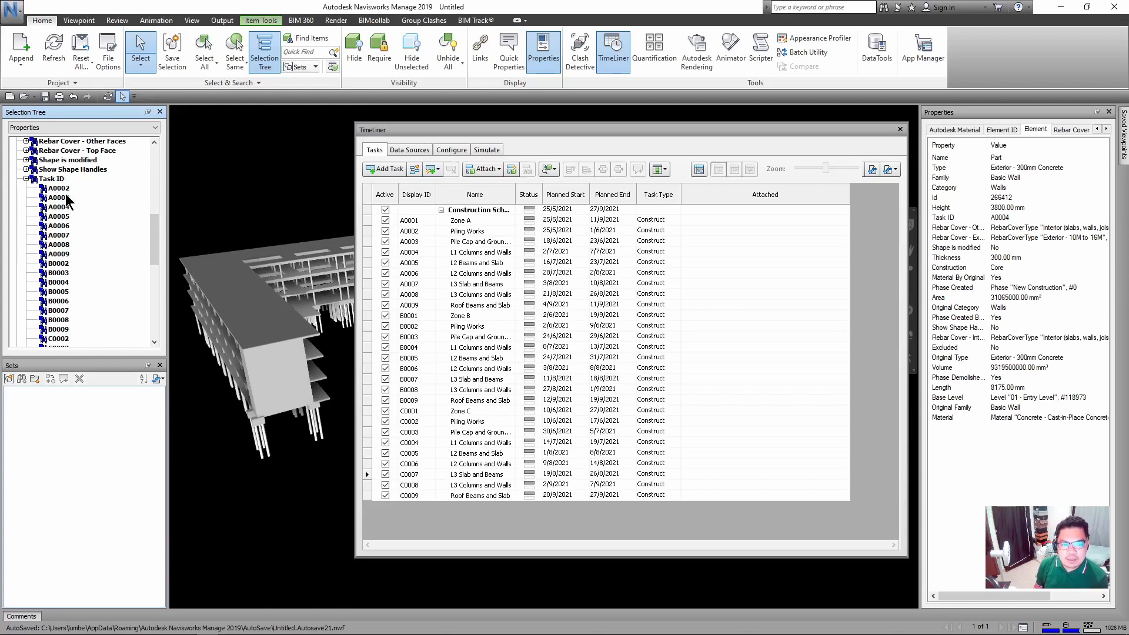
Step: Attach the Task ID groups A0002, A0003 and A0004 manually to the TimeLiner tasks with the same Display IDs
drag(59, 188, 418, 233)
drag(59, 199, 409, 241)
drag(59, 207, 425, 253)
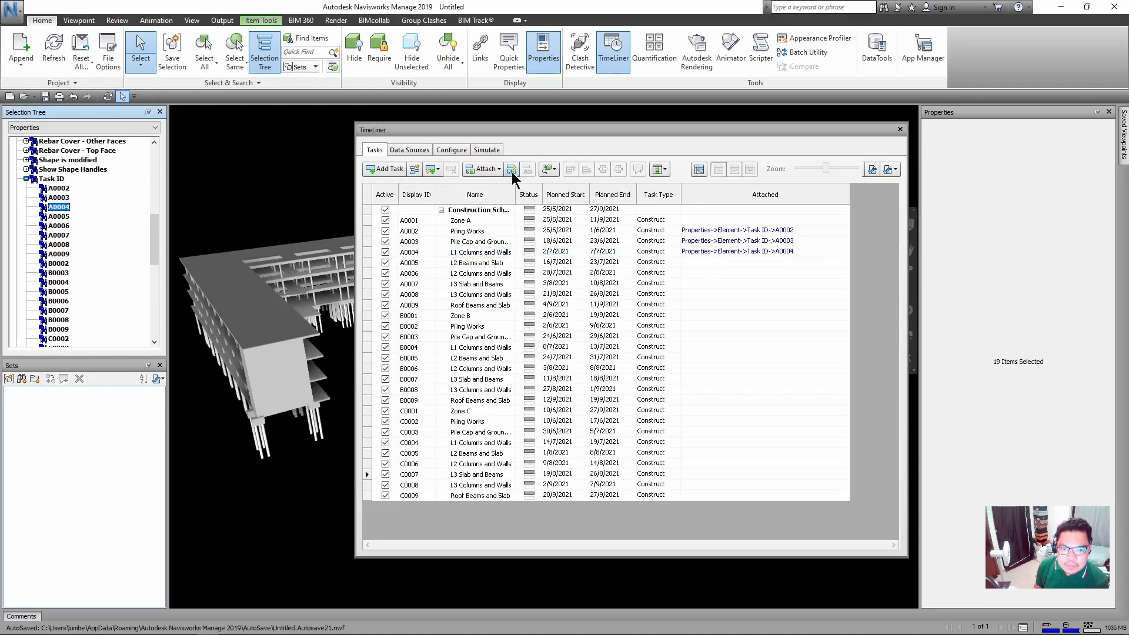
Step: Clear the manual attachments from tasks A0004, A0003 and A0002
click(549, 169)
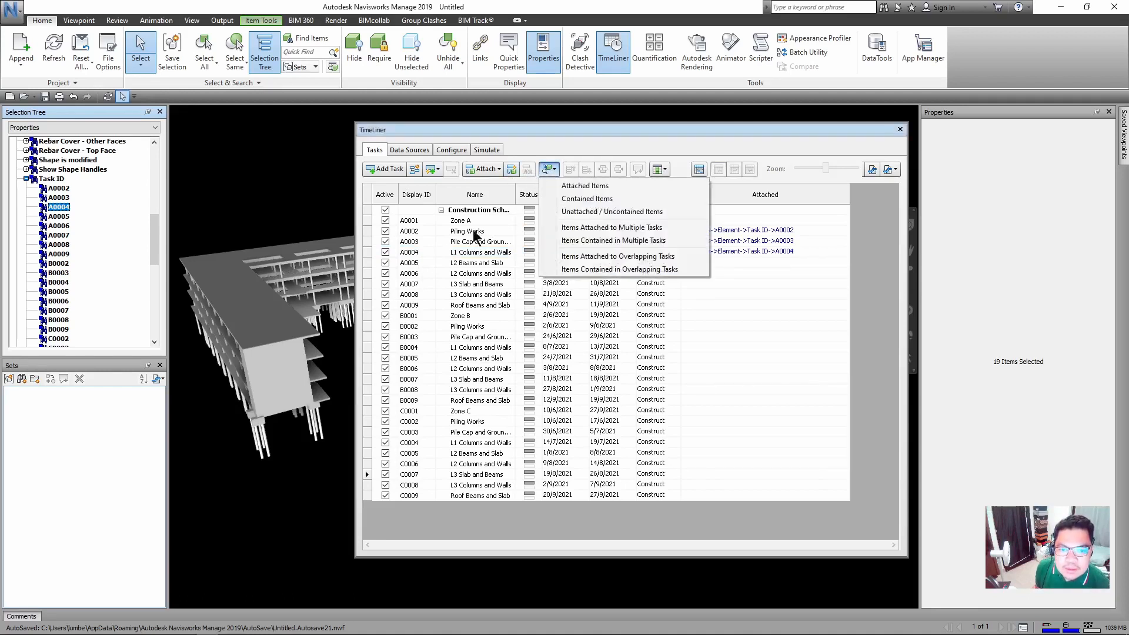
click(473, 229)
click(415, 253)
click(530, 170)
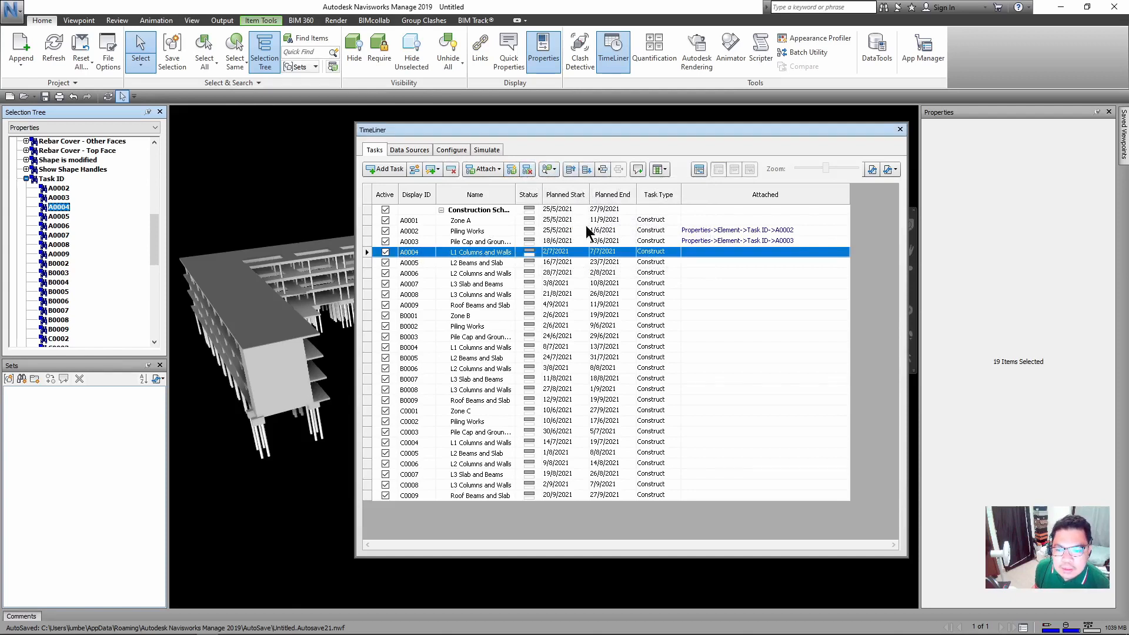
click(417, 241)
click(527, 170)
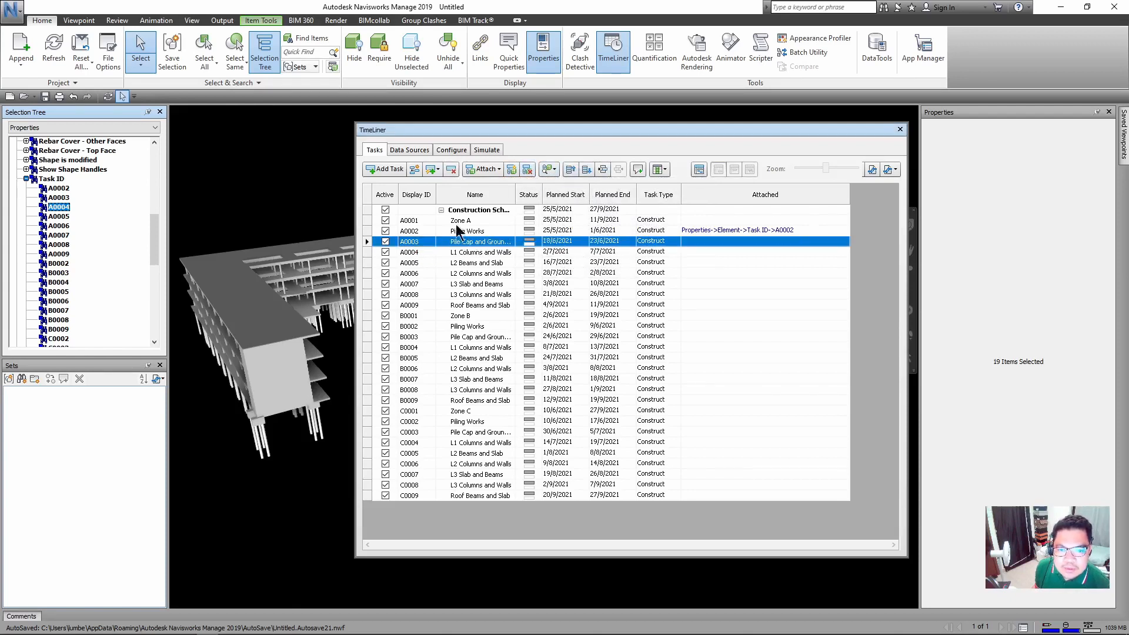
click(419, 231)
click(528, 172)
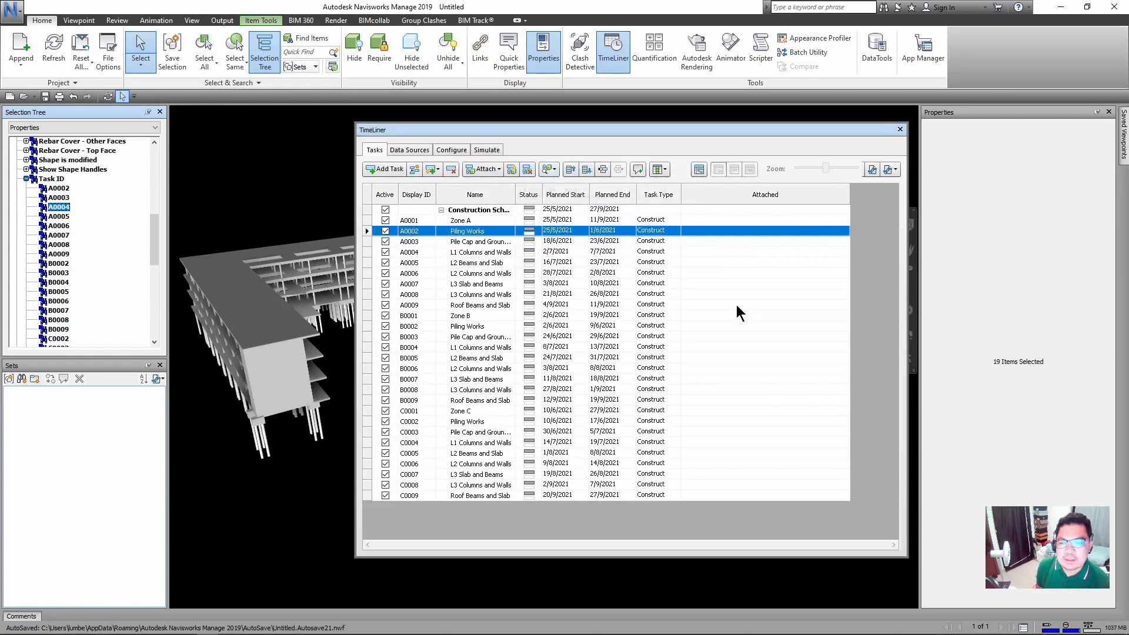
Step: Create a TimeLiner auto-attach rule named Display ID to Task ID using the Attach Items to Tasks by Category/Property template
click(746, 325)
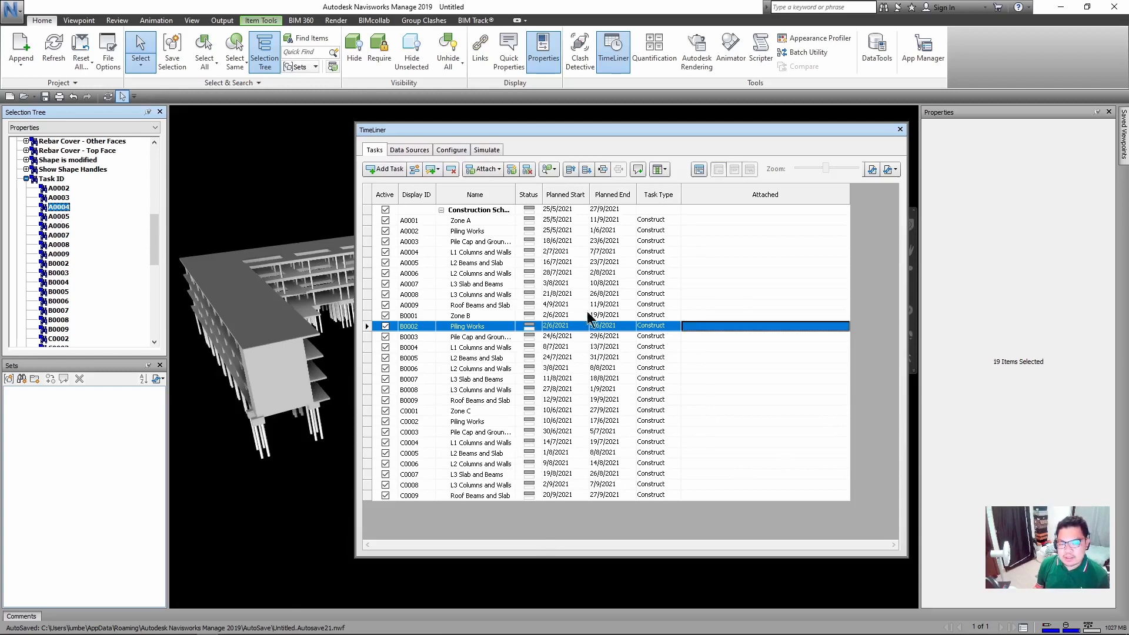
click(515, 171)
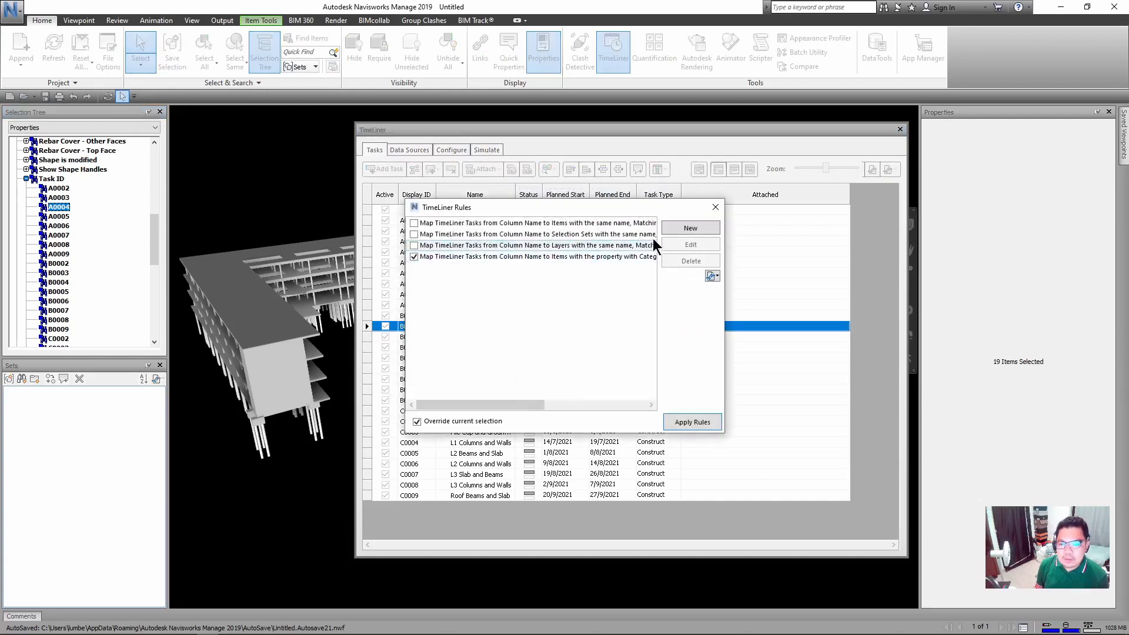
click(682, 227)
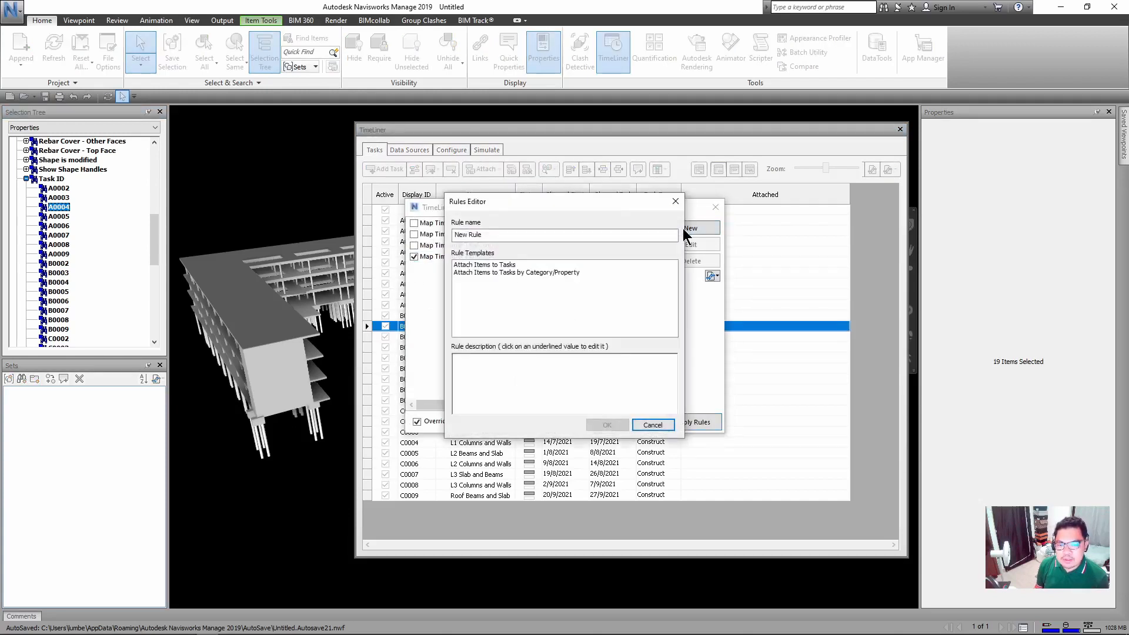
drag(493, 235, 445, 233)
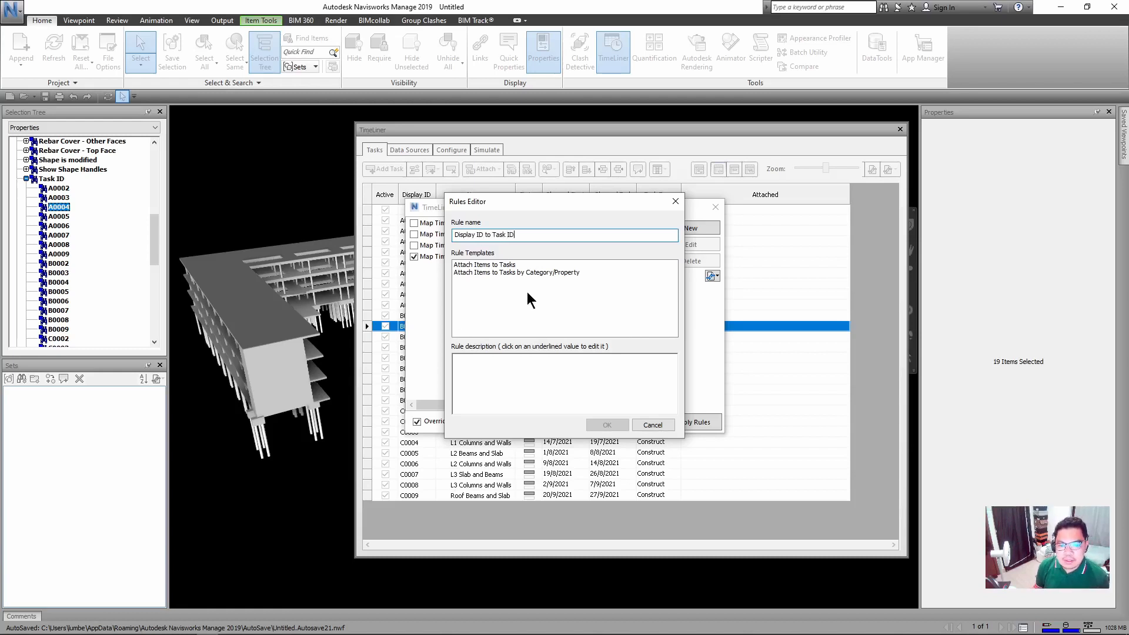
click(481, 273)
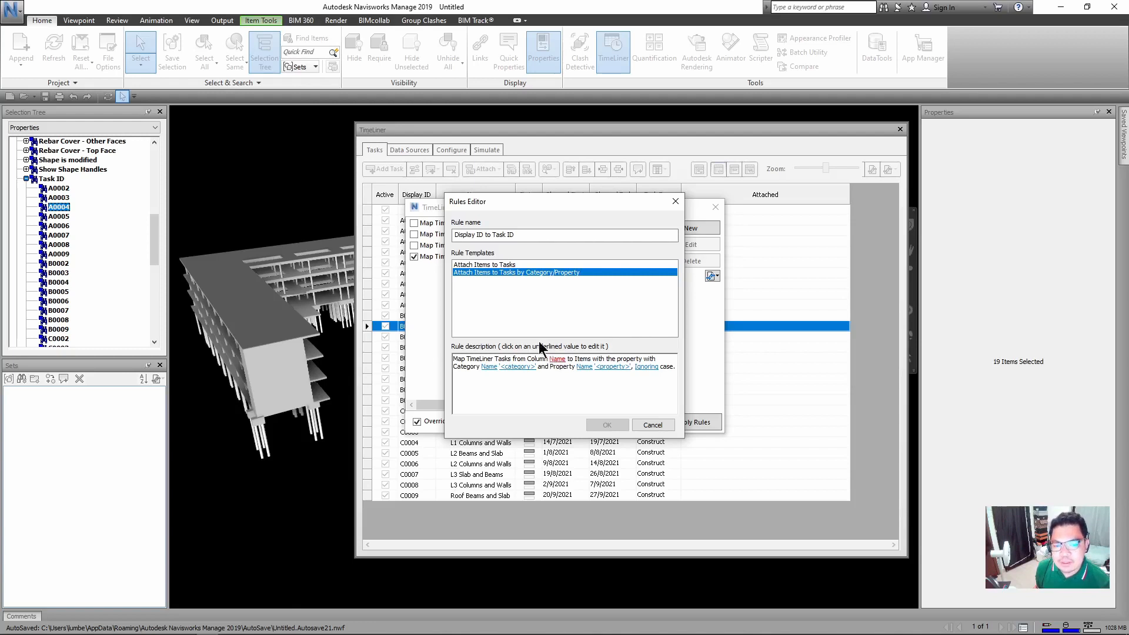
Step: Set the rule's TimeLiner task column to Display ID
click(555, 359)
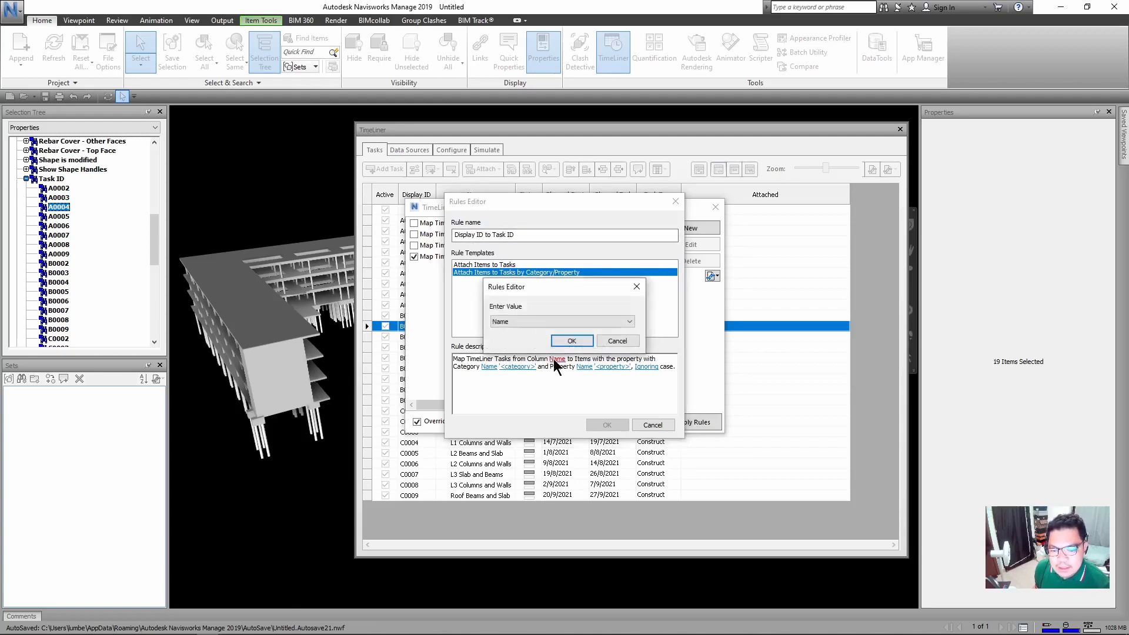
click(546, 320)
click(530, 358)
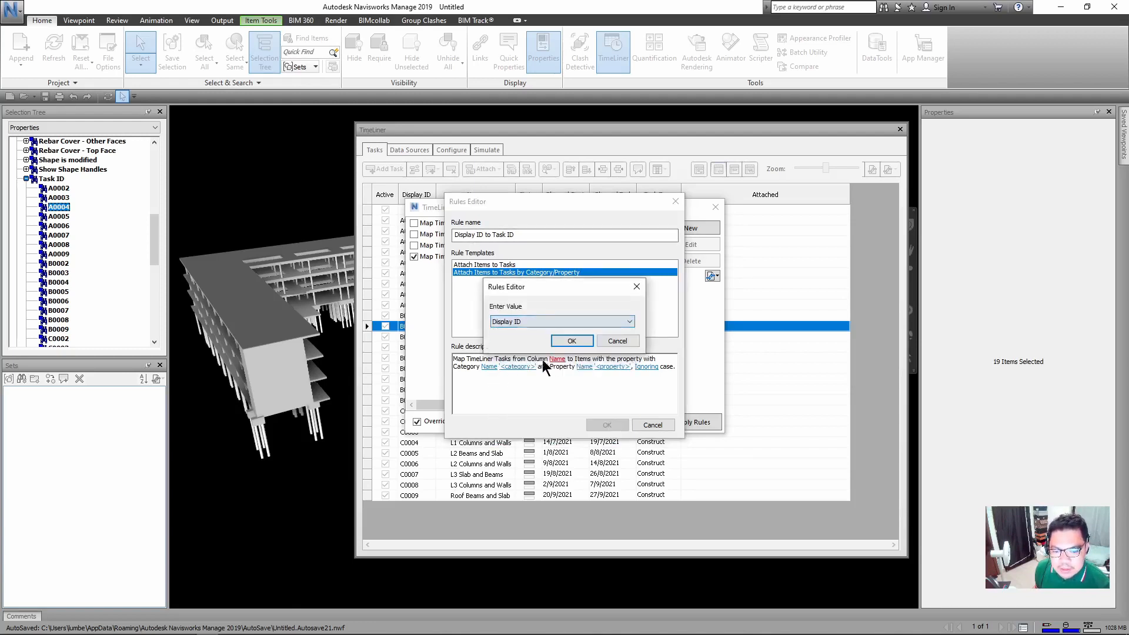
click(571, 342)
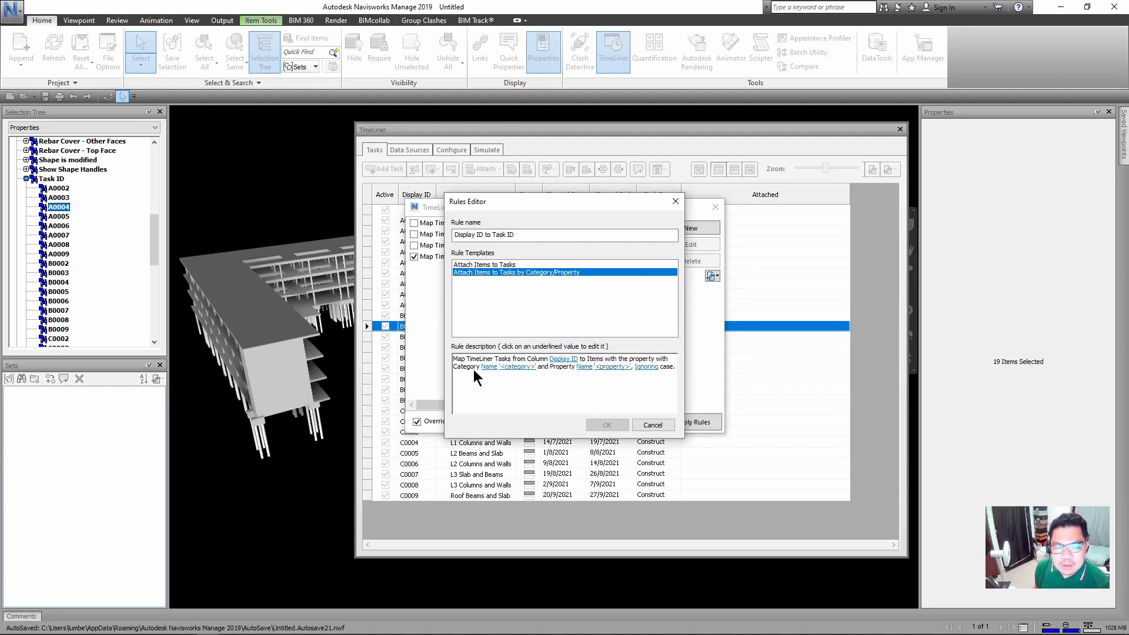
click(153, 251)
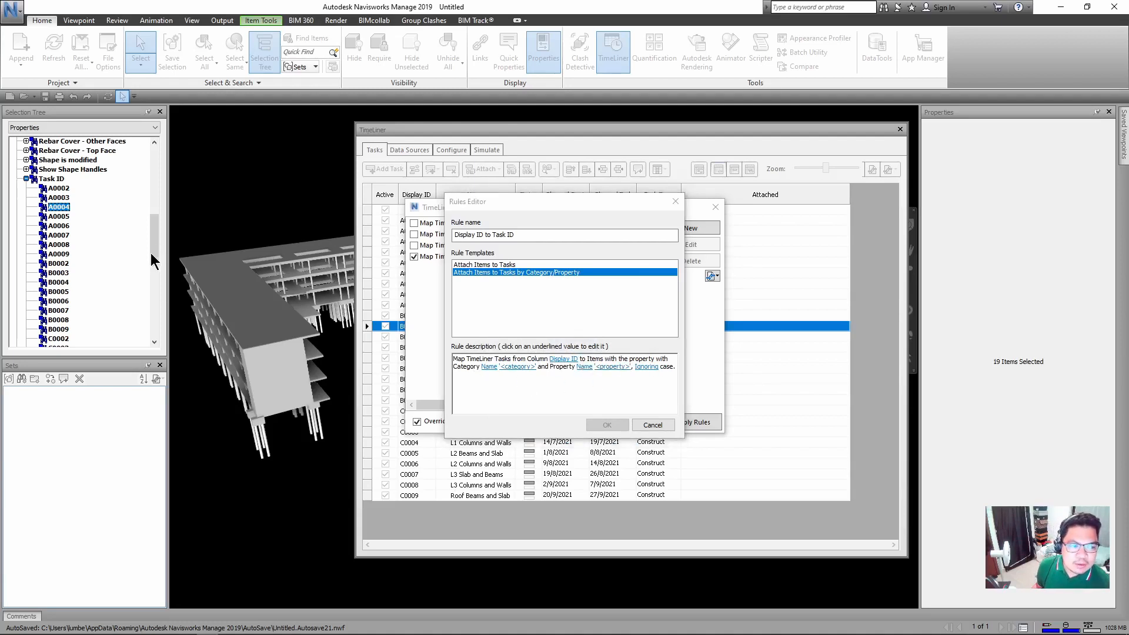
Step: Map the rule to the Element category and its Task ID property, and save the rule
click(509, 367)
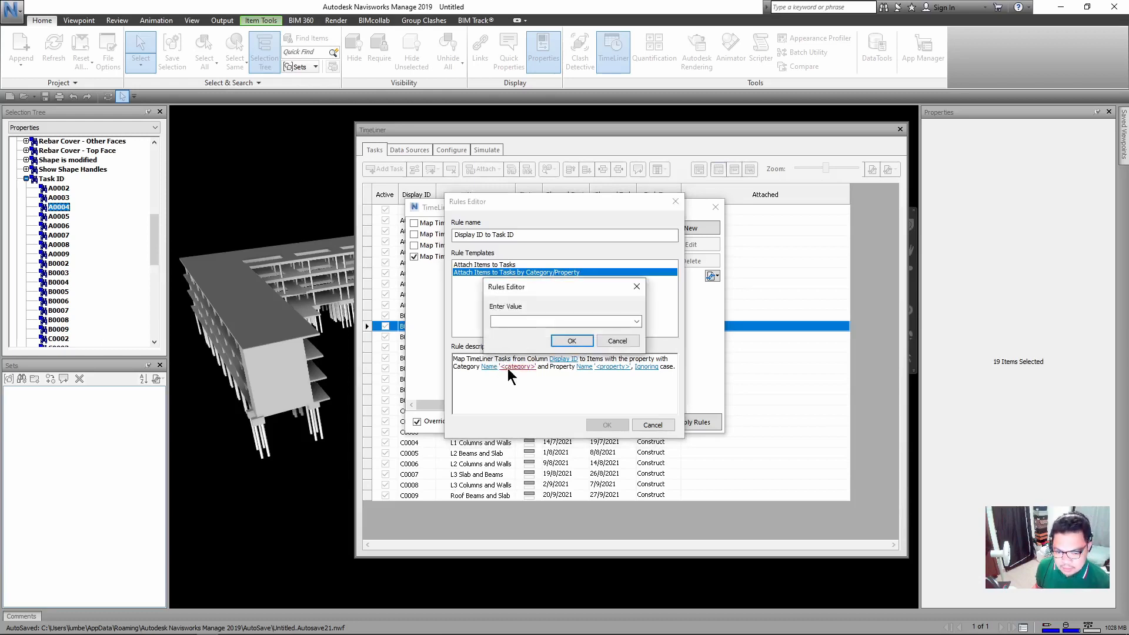
click(637, 322)
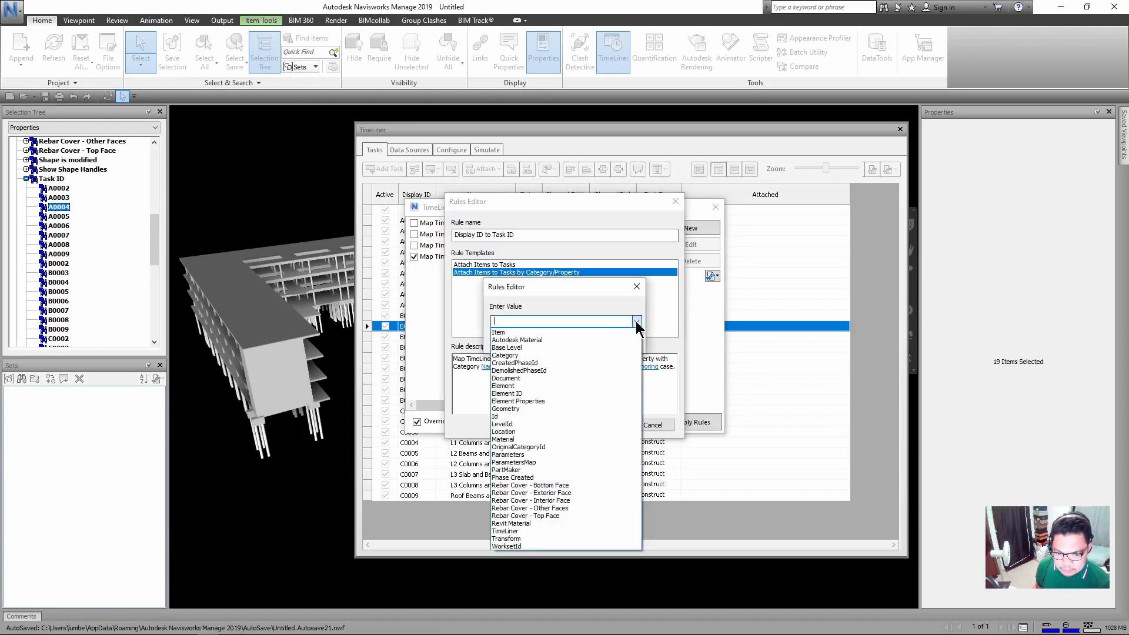
click(511, 386)
click(576, 347)
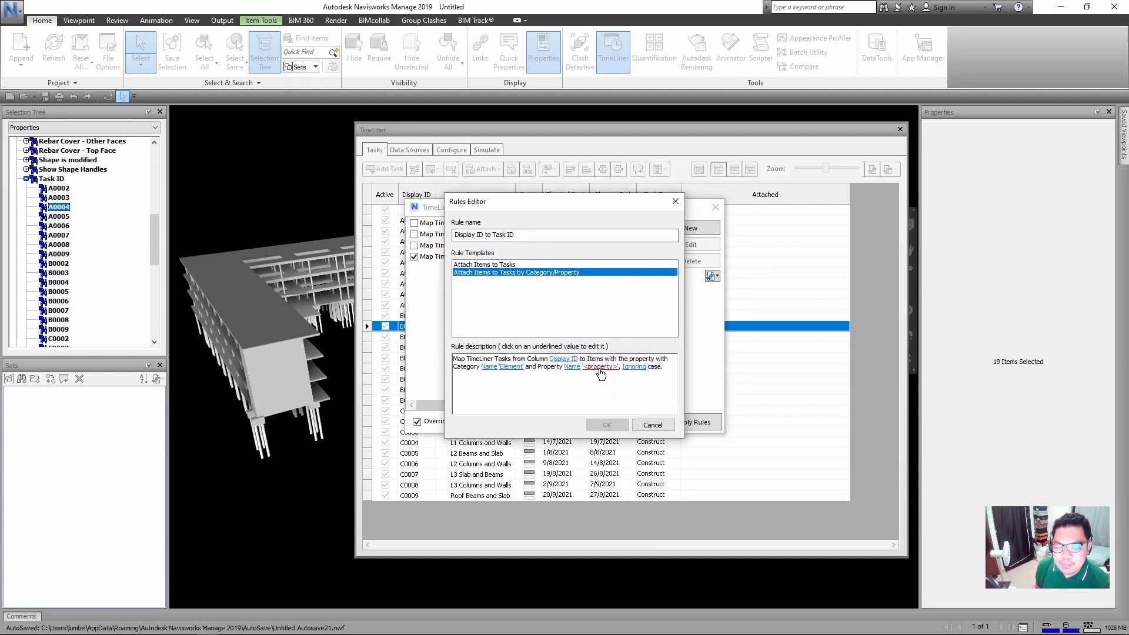
click(600, 369)
click(636, 321)
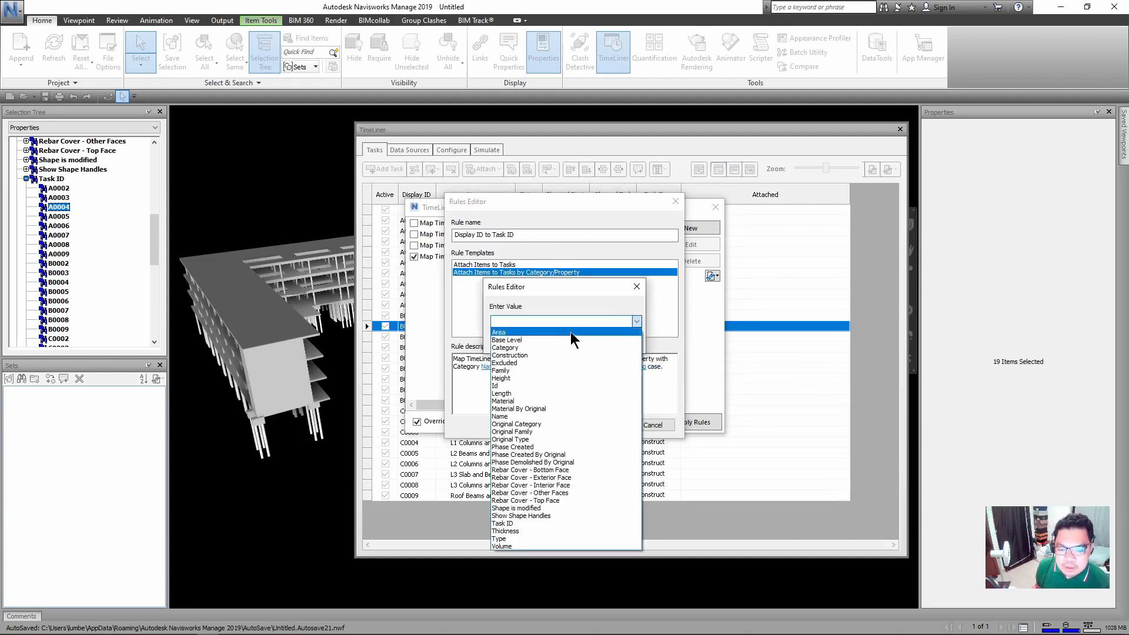
click(511, 523)
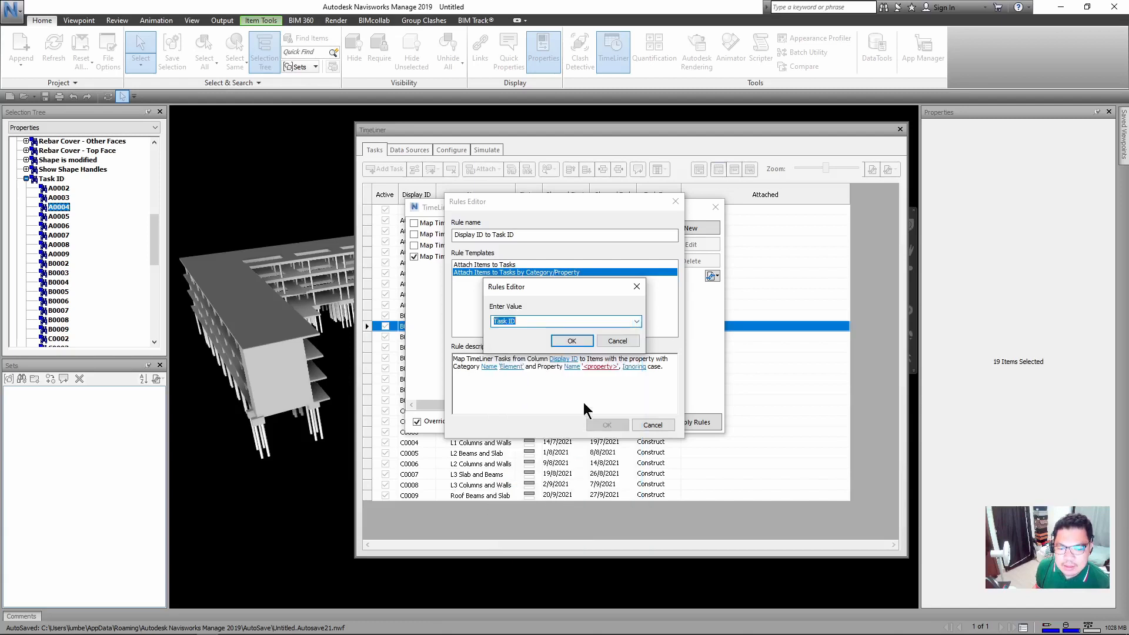
click(581, 341)
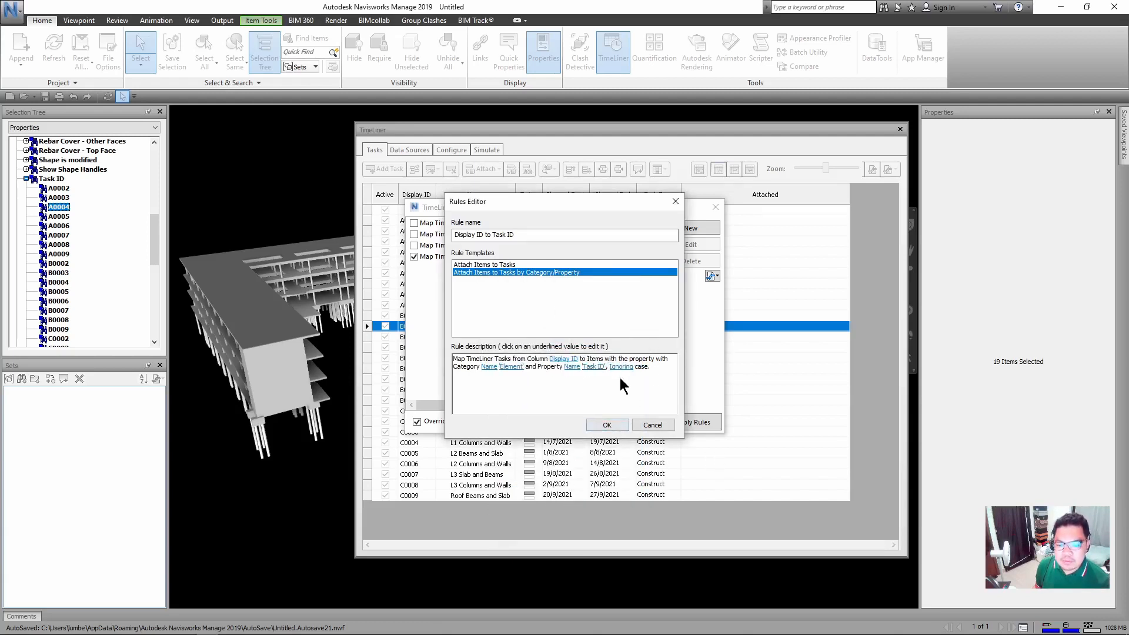
click(608, 425)
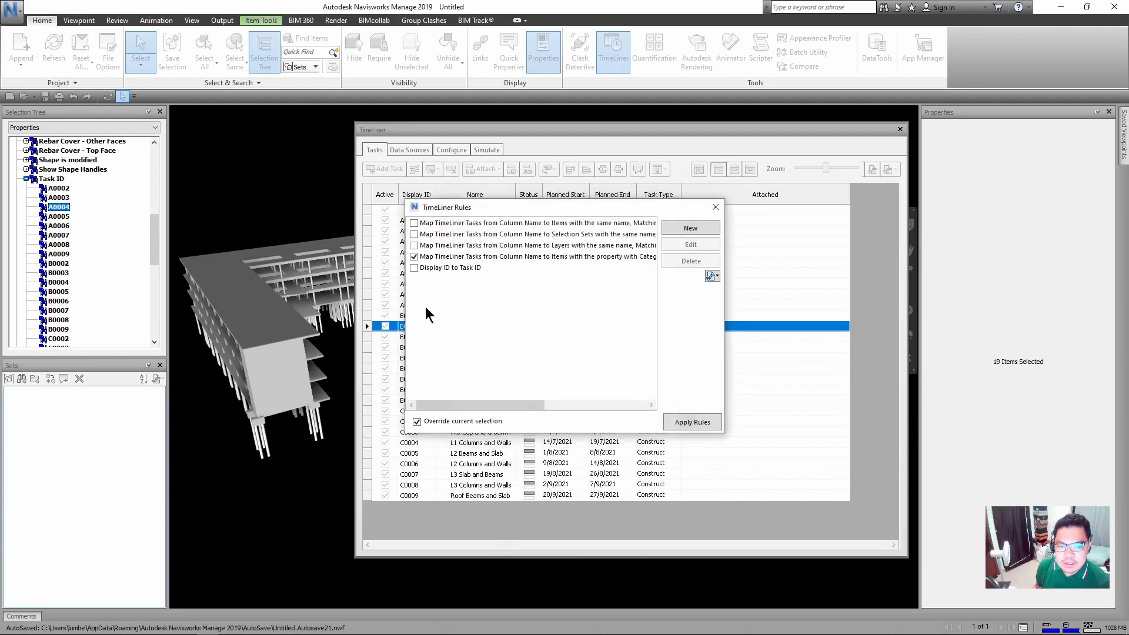
Step: Enable only the Display ID to Task ID rule and apply it to attach model elements to the TimeLiner tasks
click(414, 268)
click(414, 257)
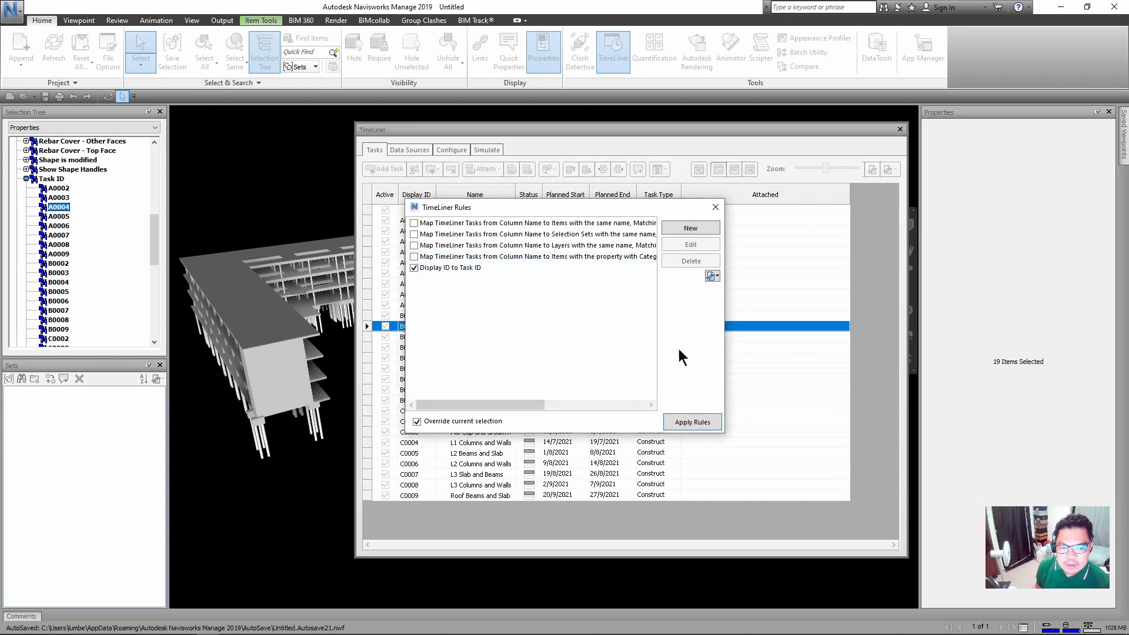
drag(651, 209, 440, 247)
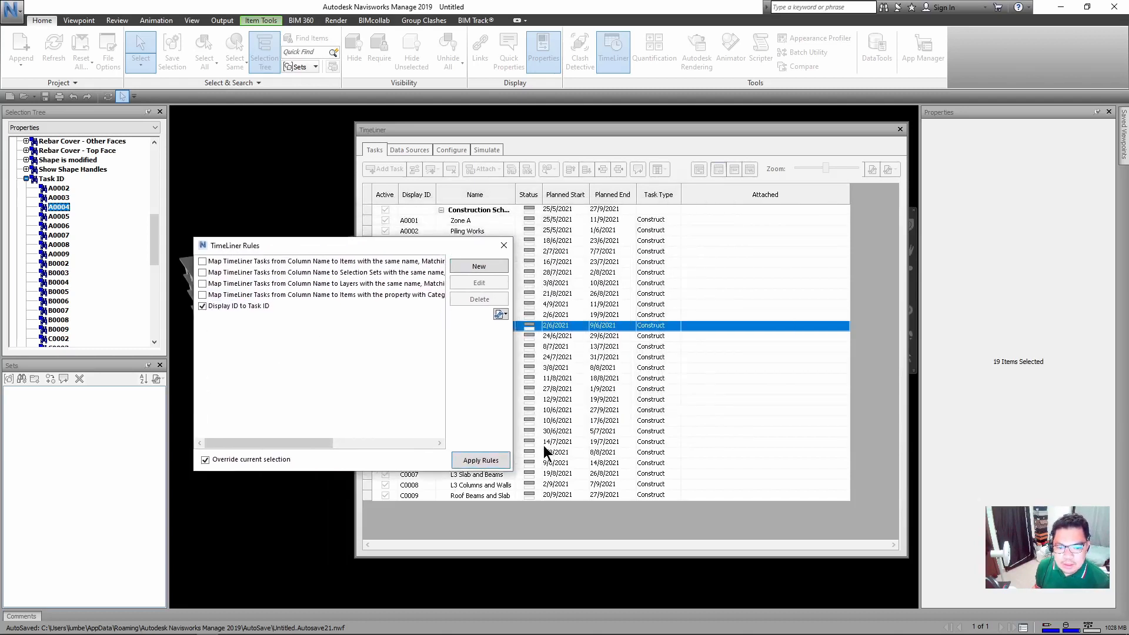
click(480, 460)
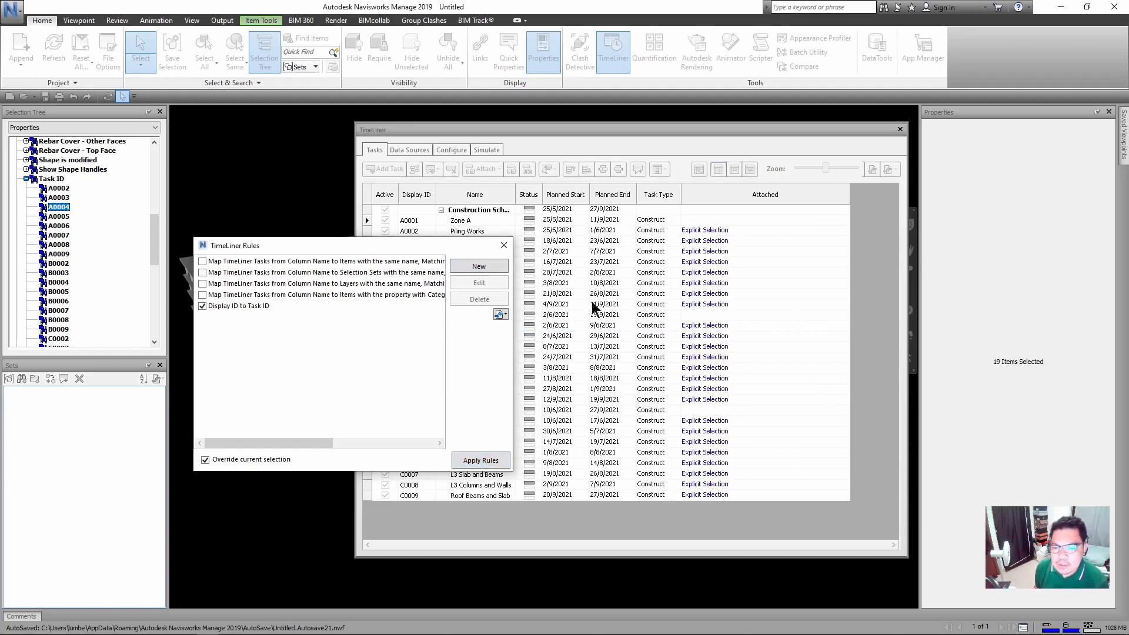
click(503, 247)
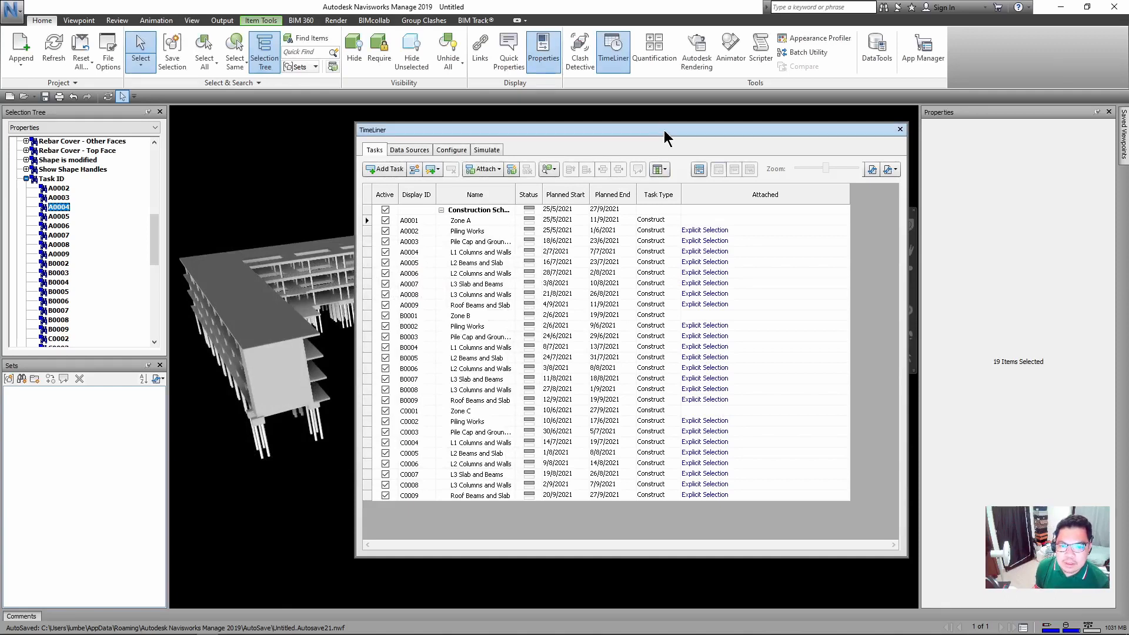
Step: Check in the model which elements are attached to the Zone A tasks and to tasks B0002 to B0004
drag(665, 139, 785, 143)
click(845, 247)
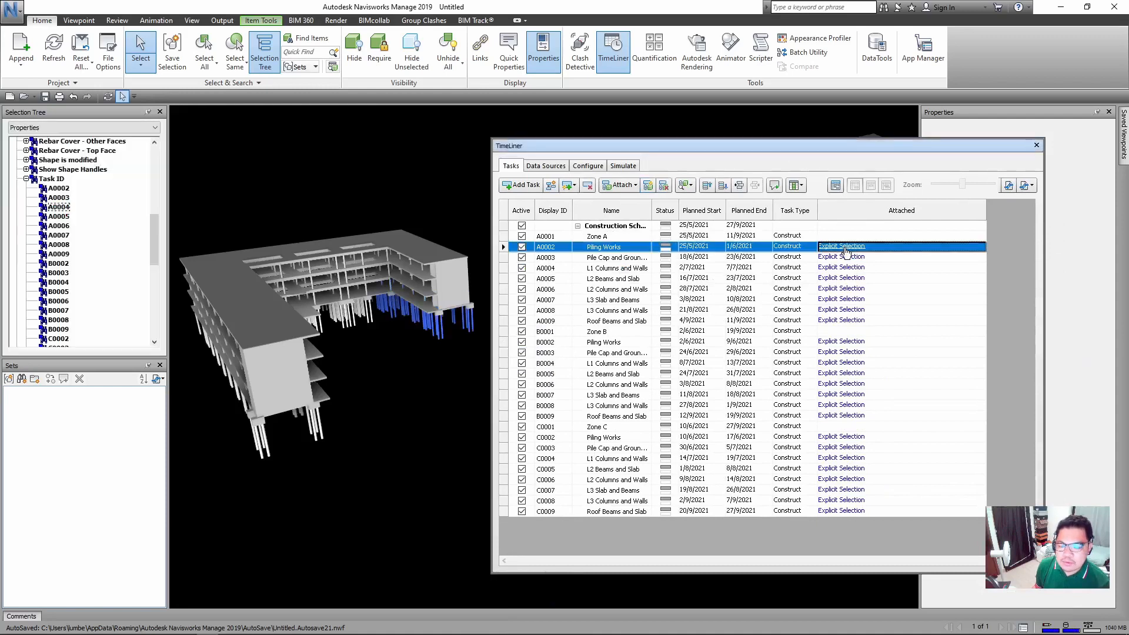
click(843, 258)
click(841, 267)
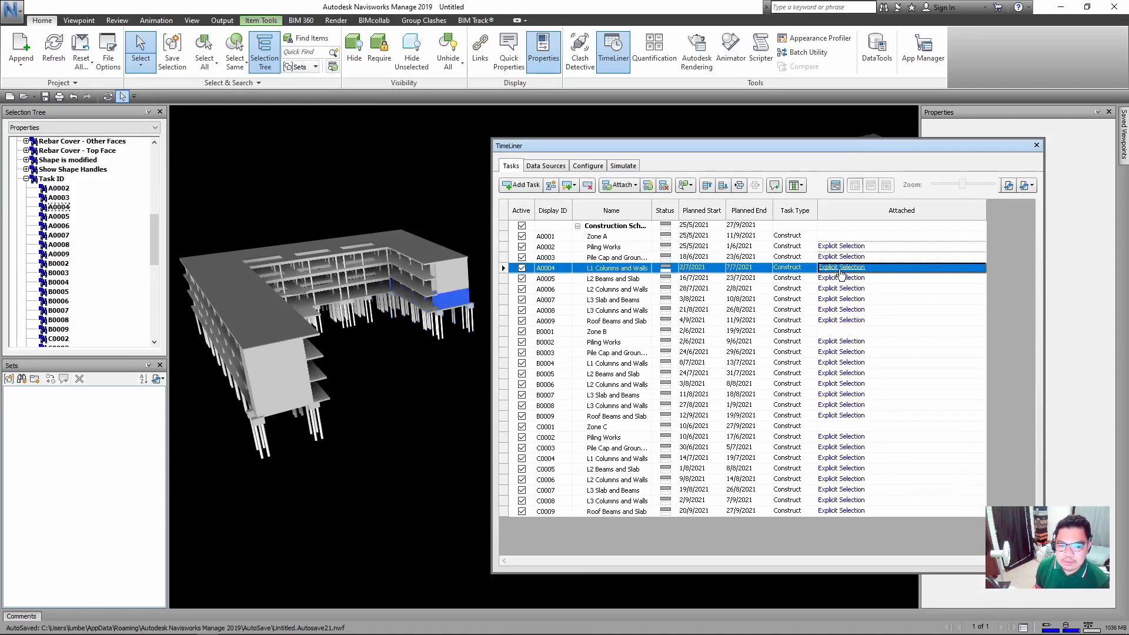
click(840, 279)
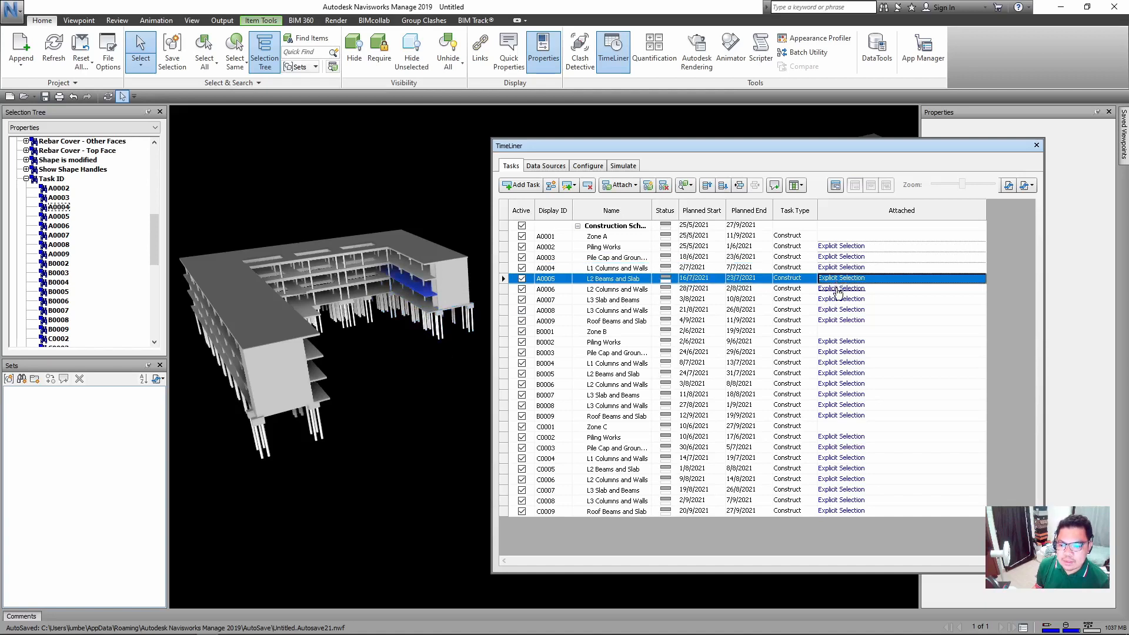
click(841, 289)
click(842, 310)
click(842, 300)
click(843, 312)
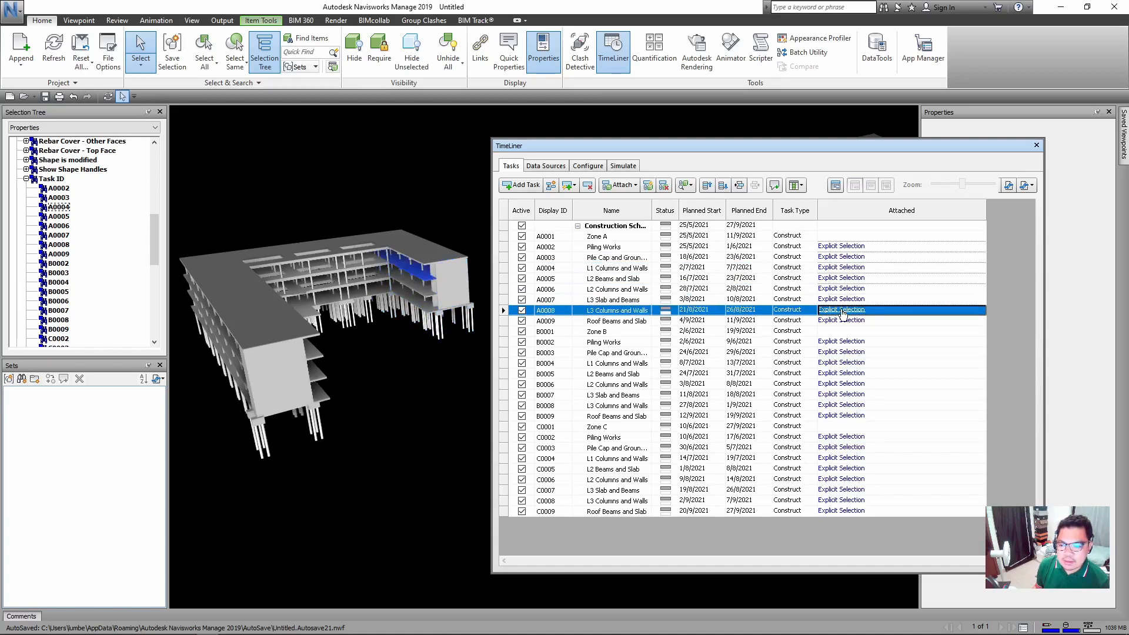
click(842, 321)
click(841, 342)
click(841, 352)
click(841, 363)
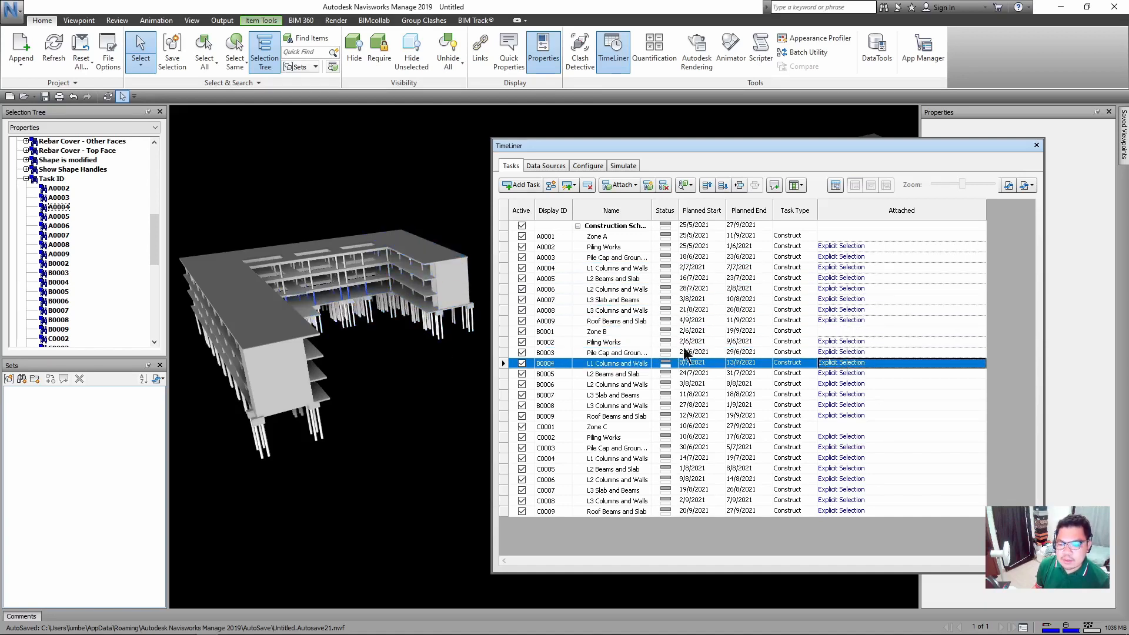
Step: Reapply the Display ID to Task ID auto-attach rule with the current selection overridden
drag(680, 147, 602, 140)
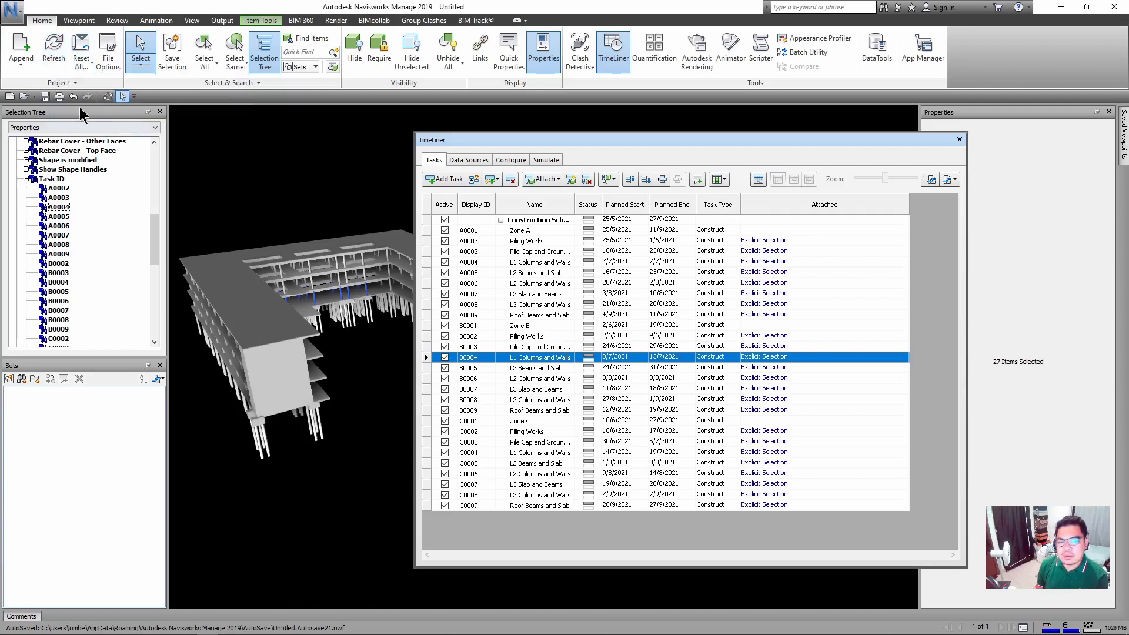
click(572, 179)
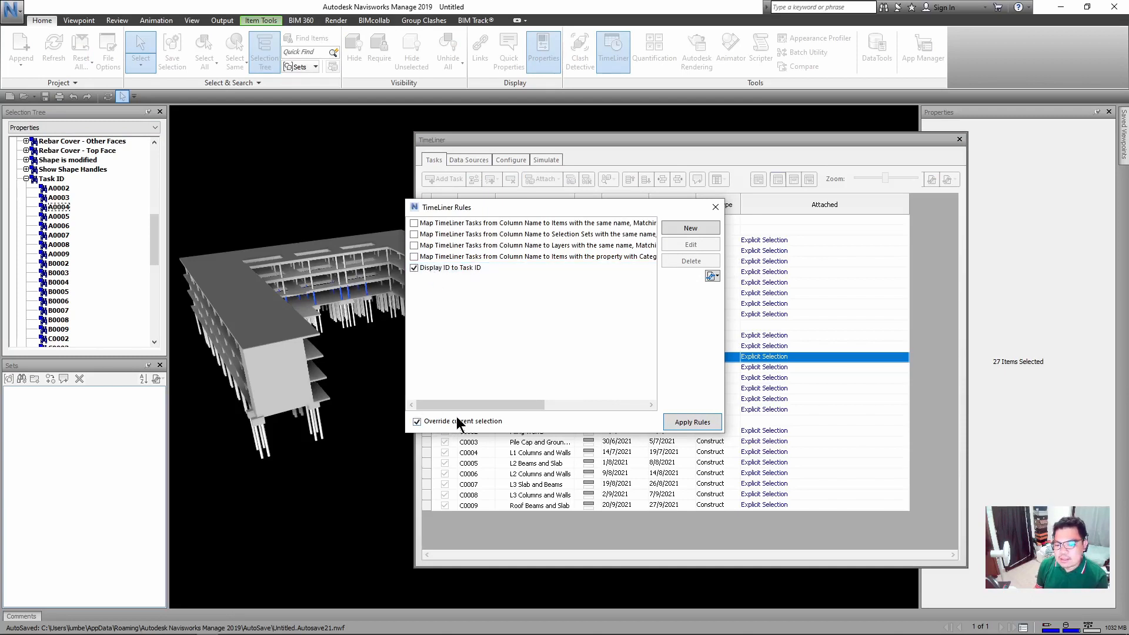
click(695, 423)
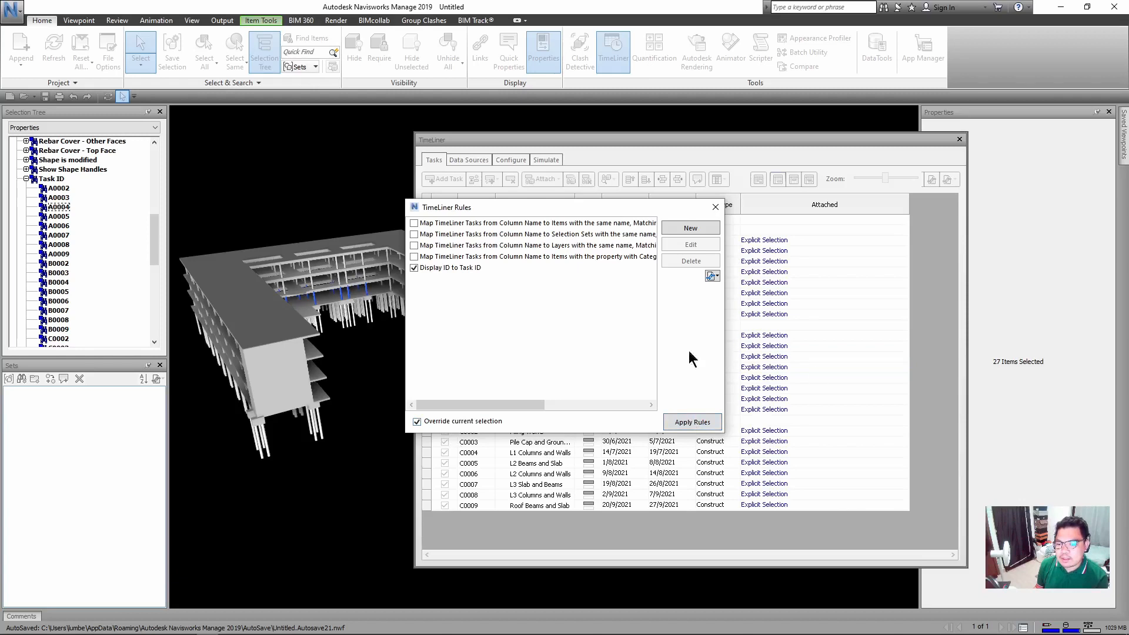
click(716, 207)
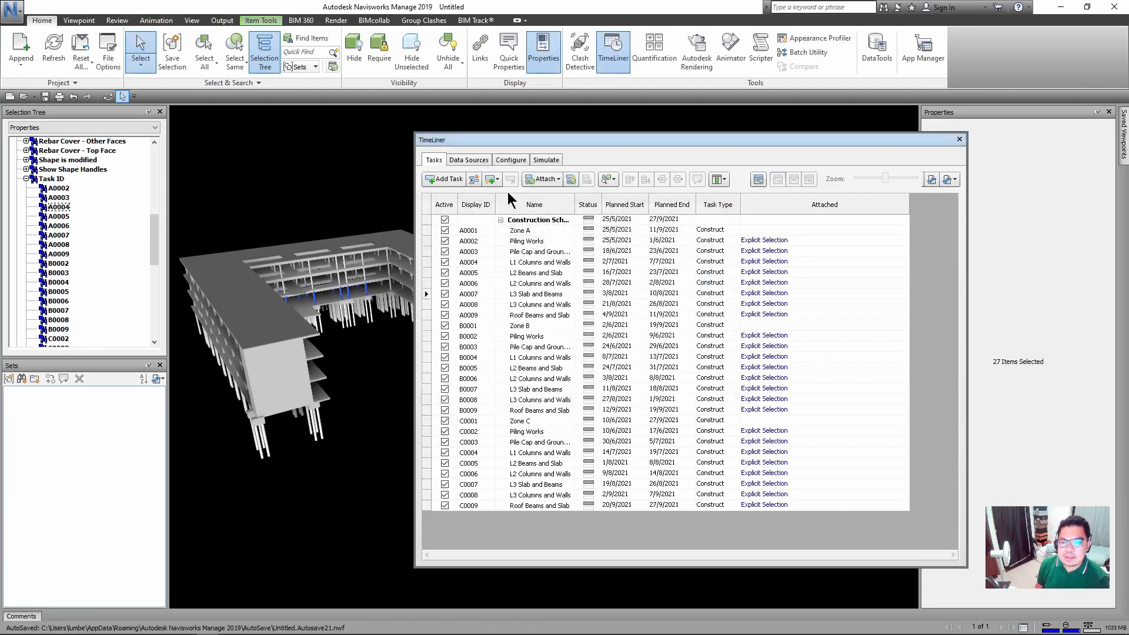
Step: Play the TimeLiner construction simulation to examine the building sequence, and stop it
click(544, 161)
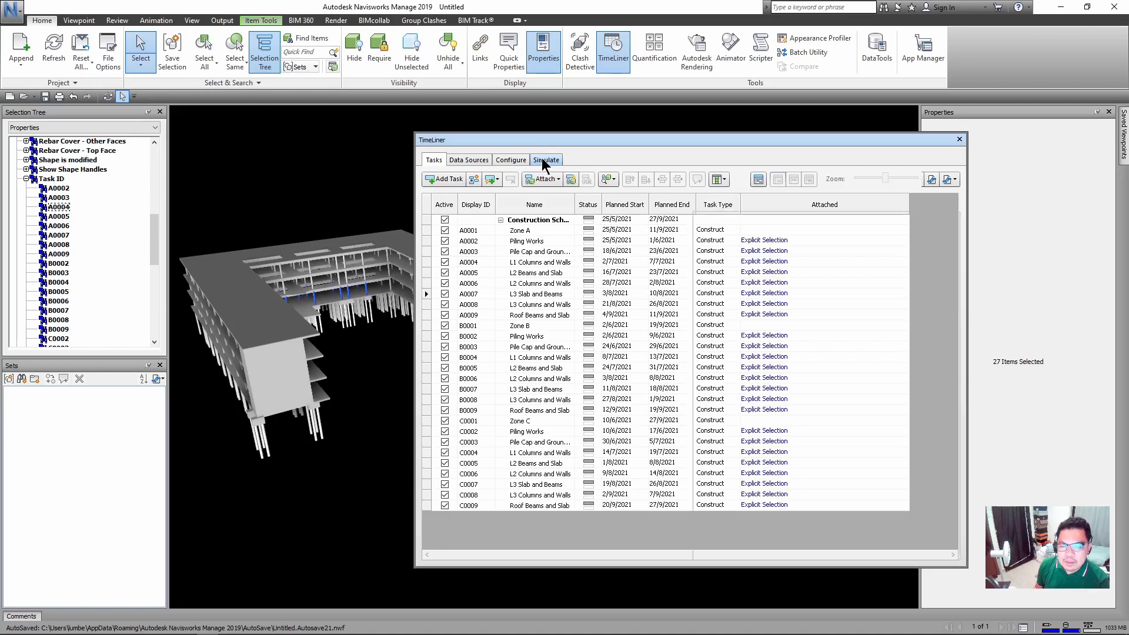
drag(565, 141, 679, 140)
click(629, 177)
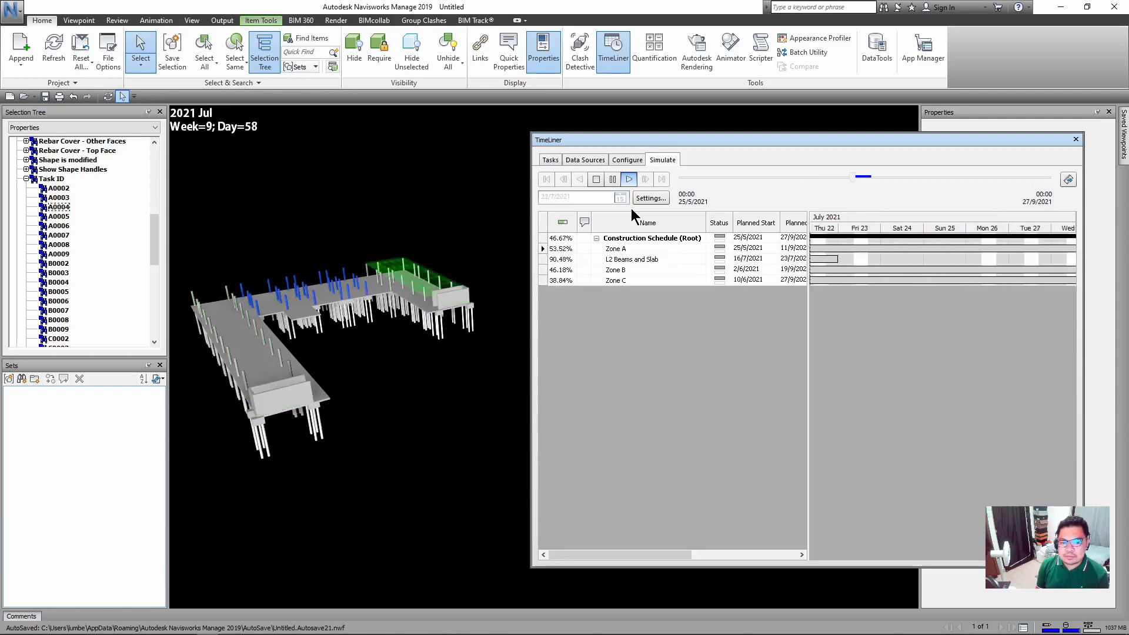
click(414, 454)
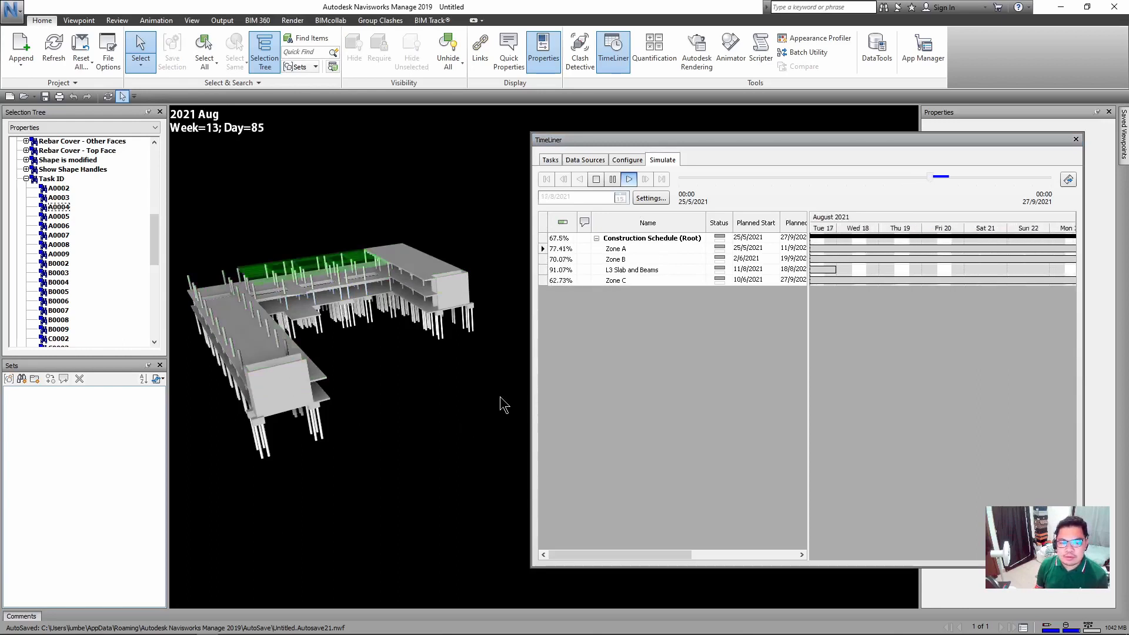
click(595, 179)
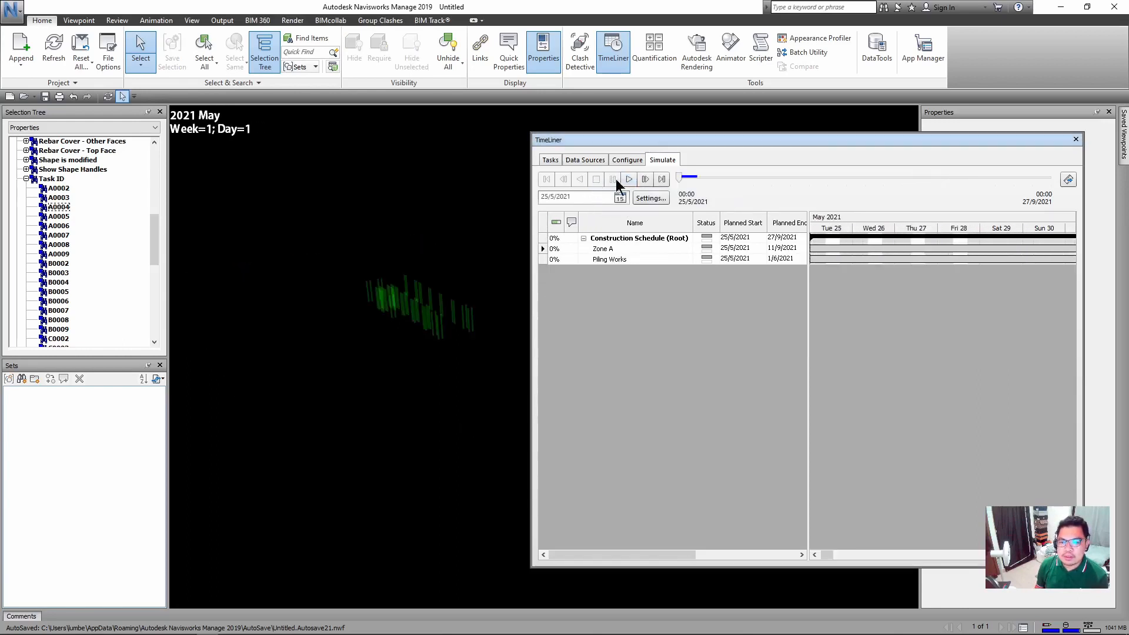
Step: Add a new TimeLiner task type named Foundation
click(627, 160)
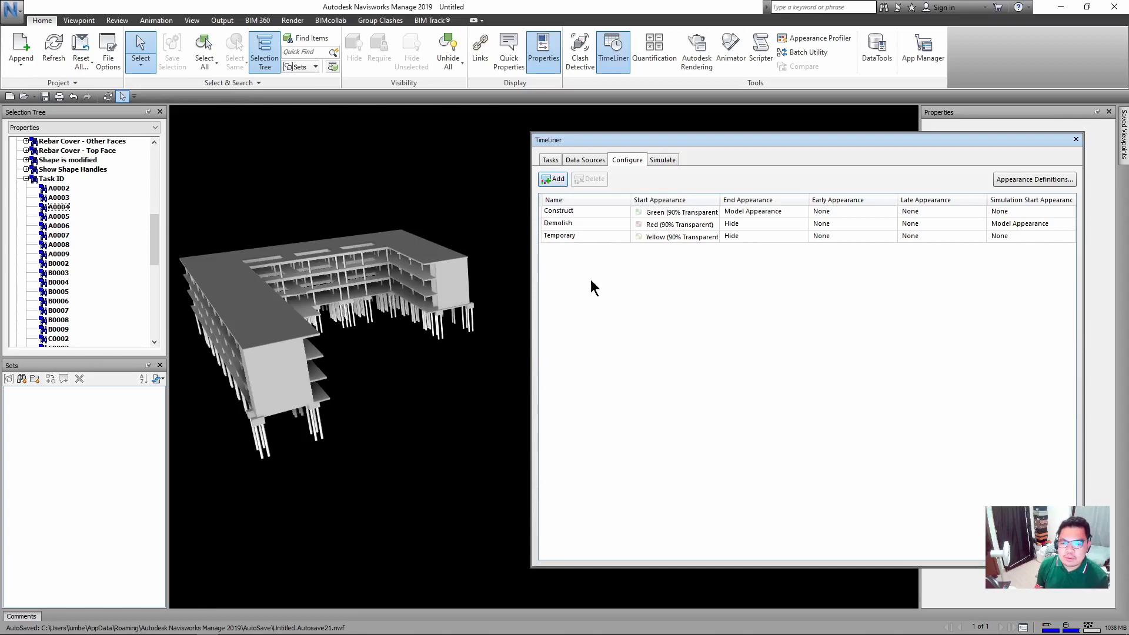
click(555, 179)
click(612, 248)
click(611, 247)
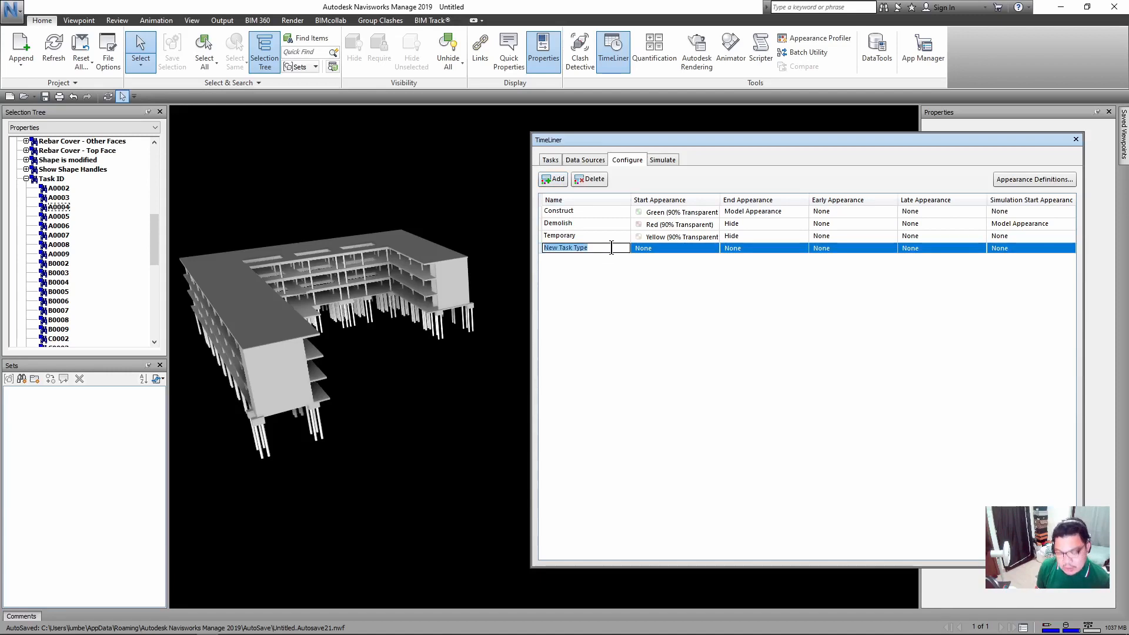
text(Wall)
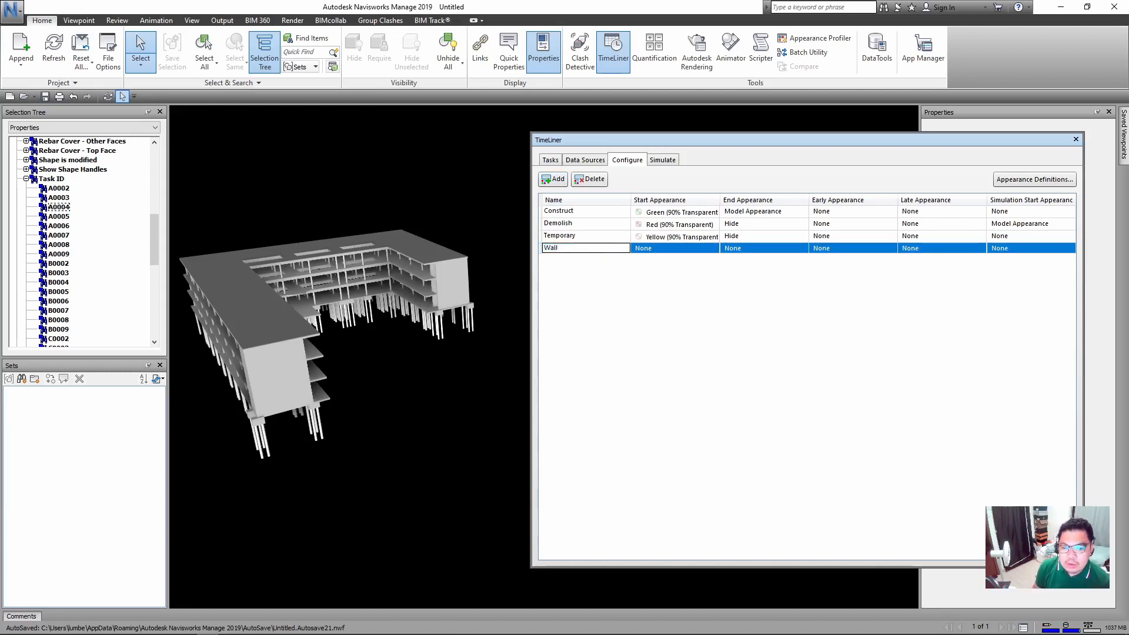
key(BackSpace)
key(BackSpace)
key(BackSpace)
text(S)
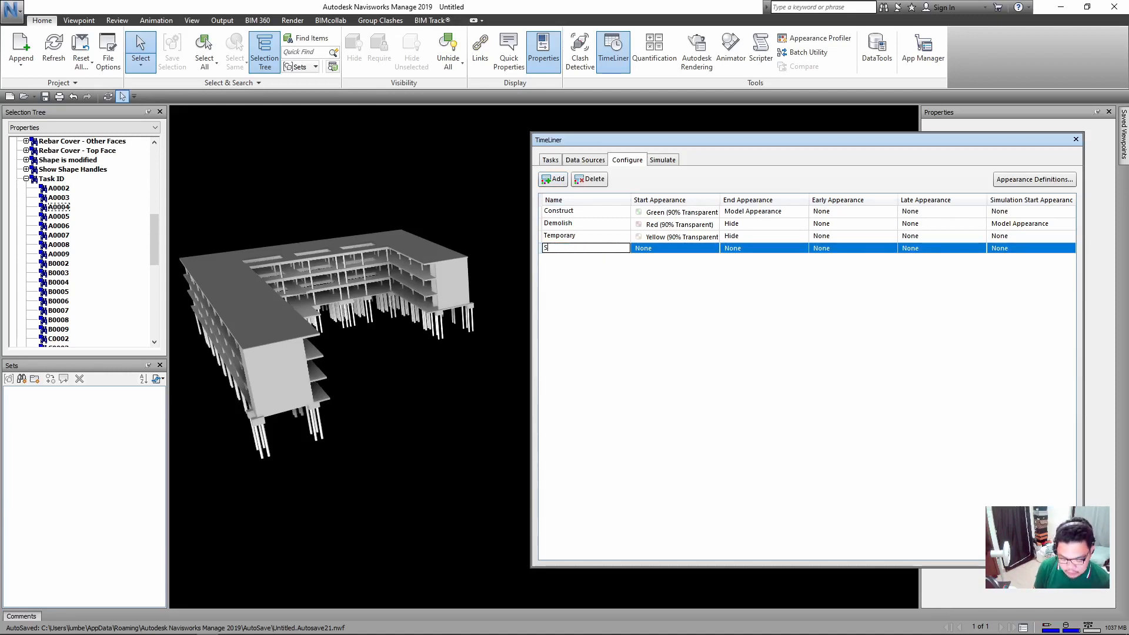
text(l)
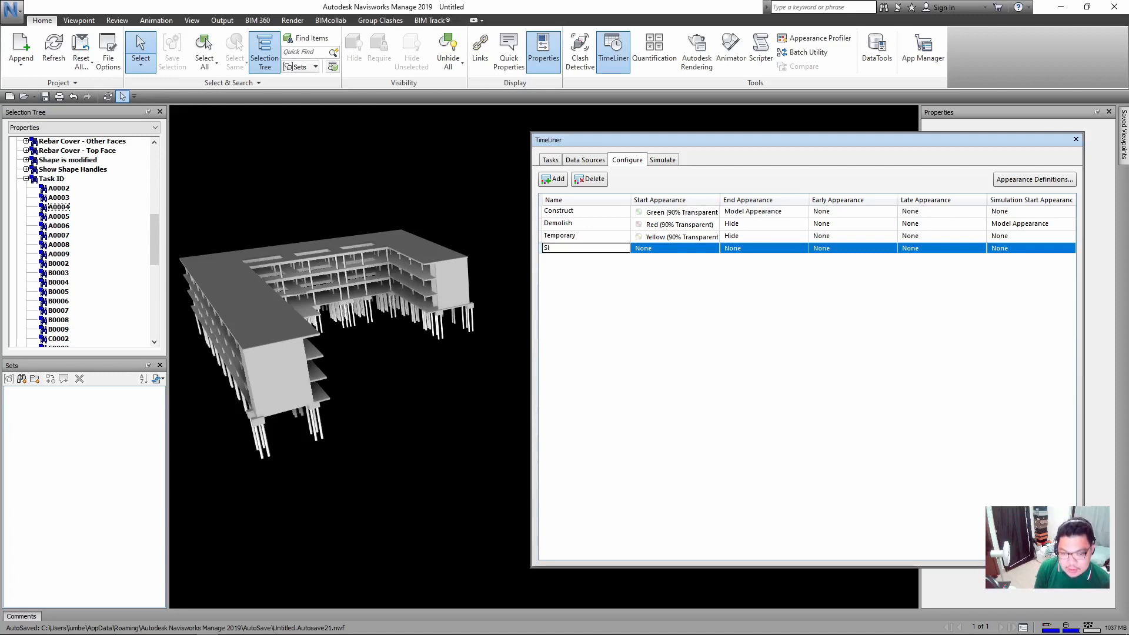
key(BackSpace)
key(BackSpace)
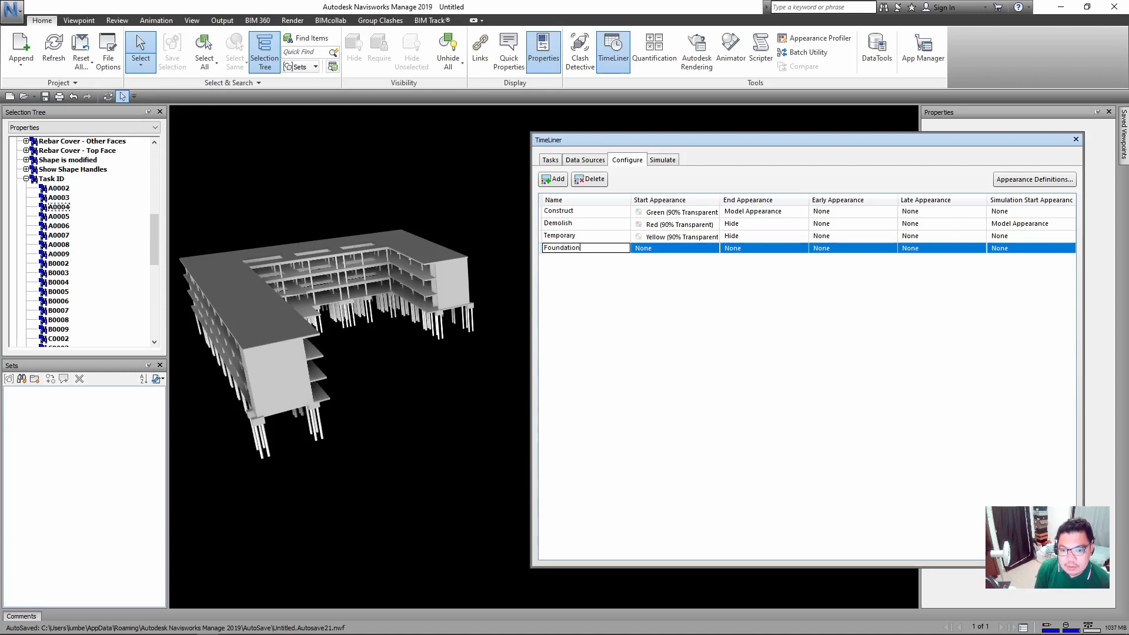
key(Return)
click(611, 247)
Step: Add another TimeLiner task type named Slab and Beams
click(560, 176)
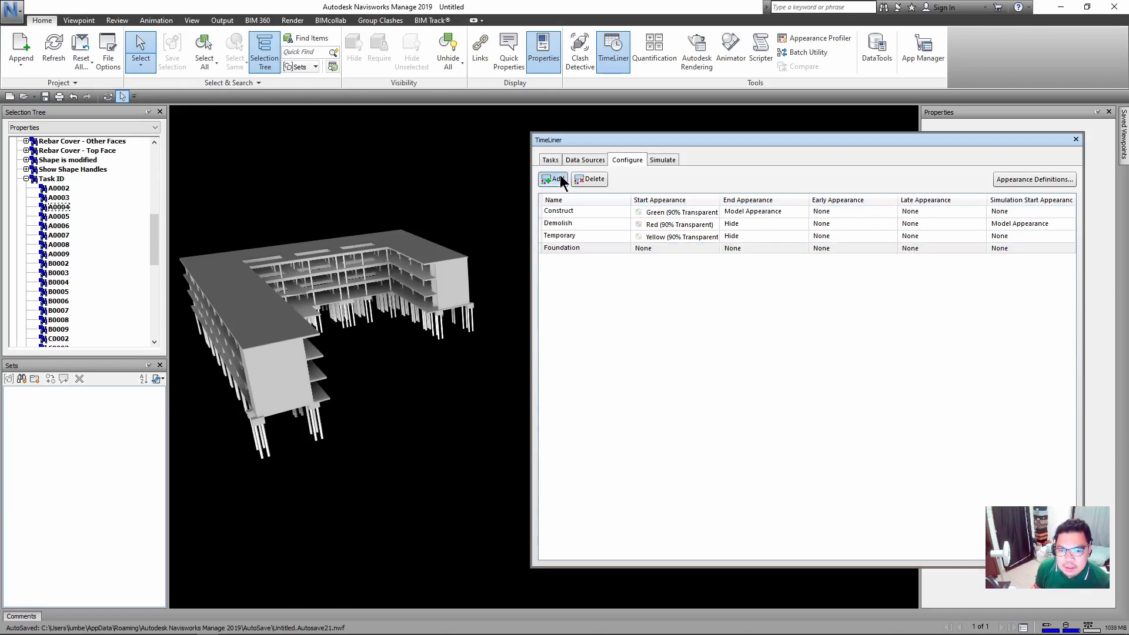
double_click(593, 259)
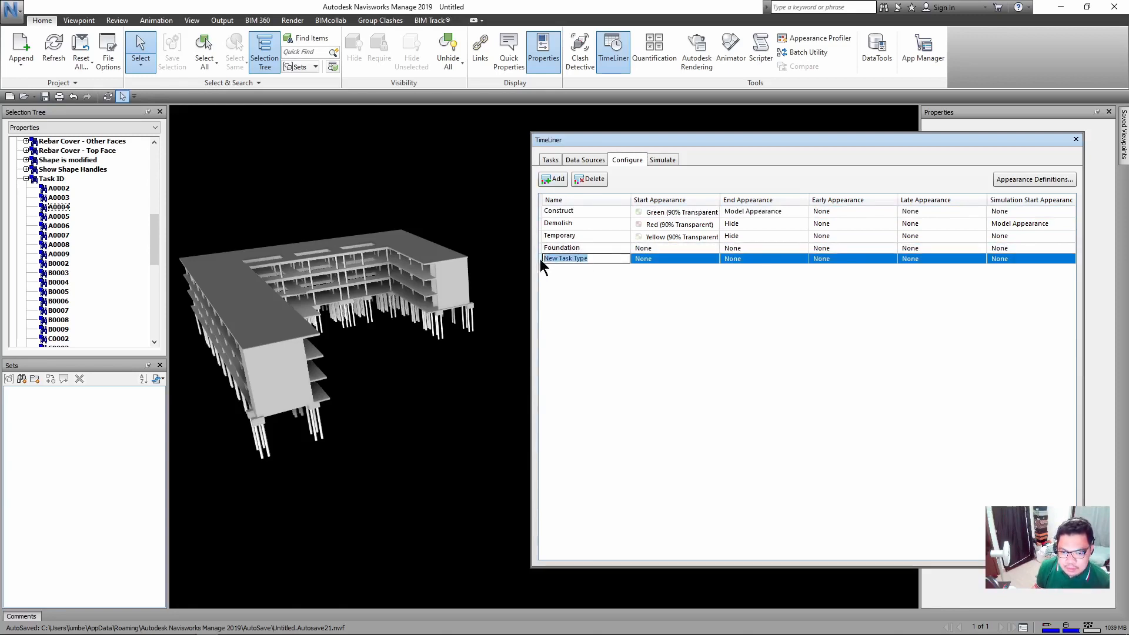
text(Slab)
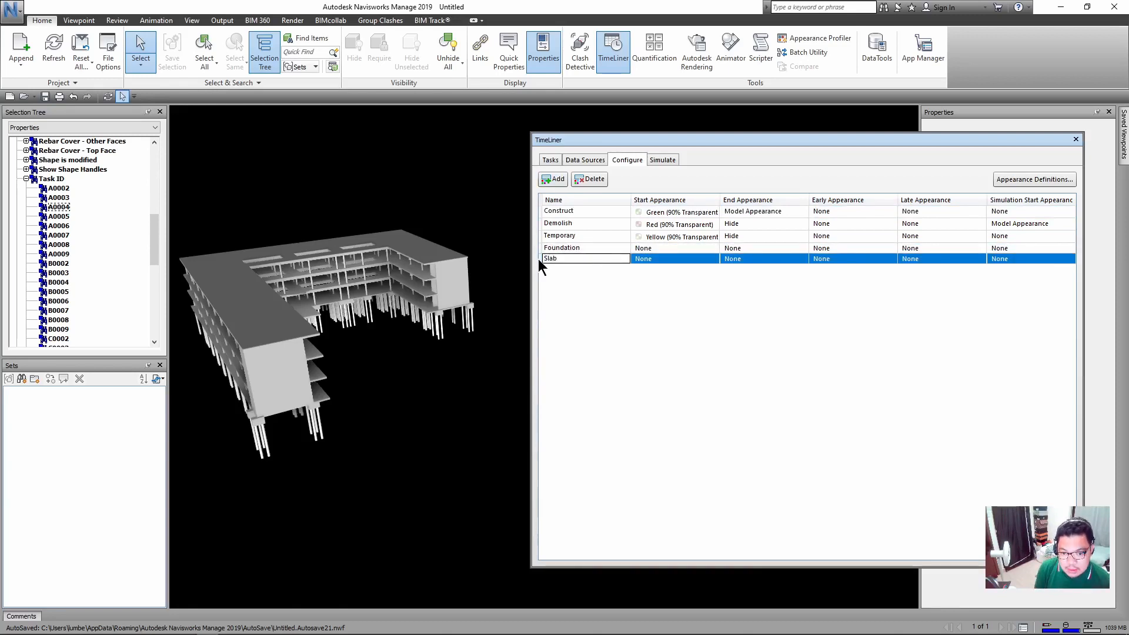
text( and Beams)
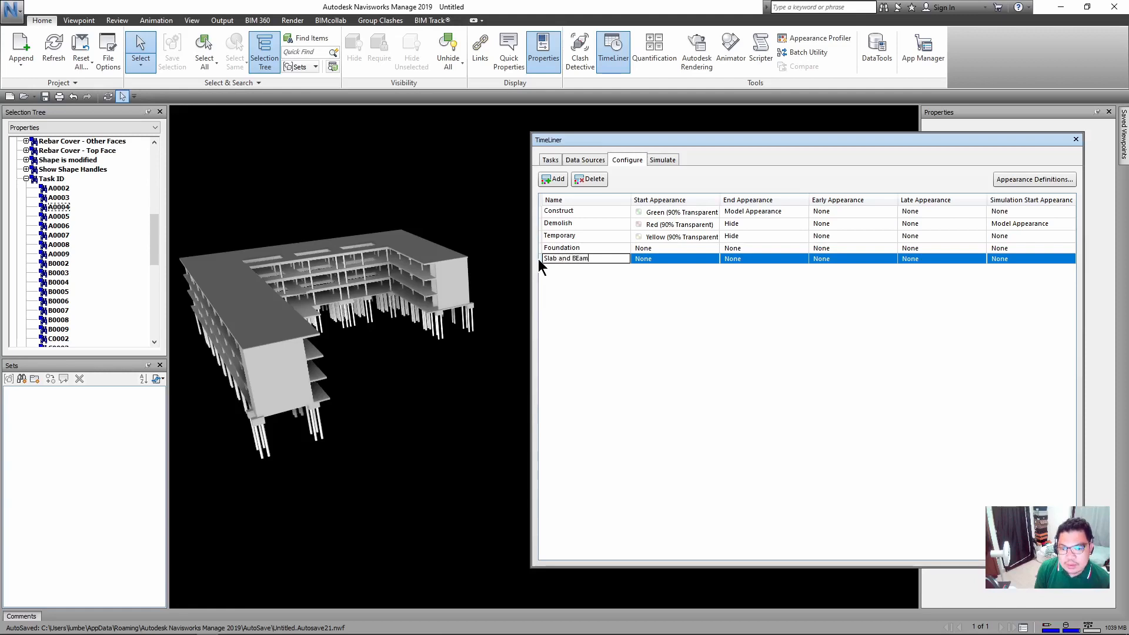
key(Return)
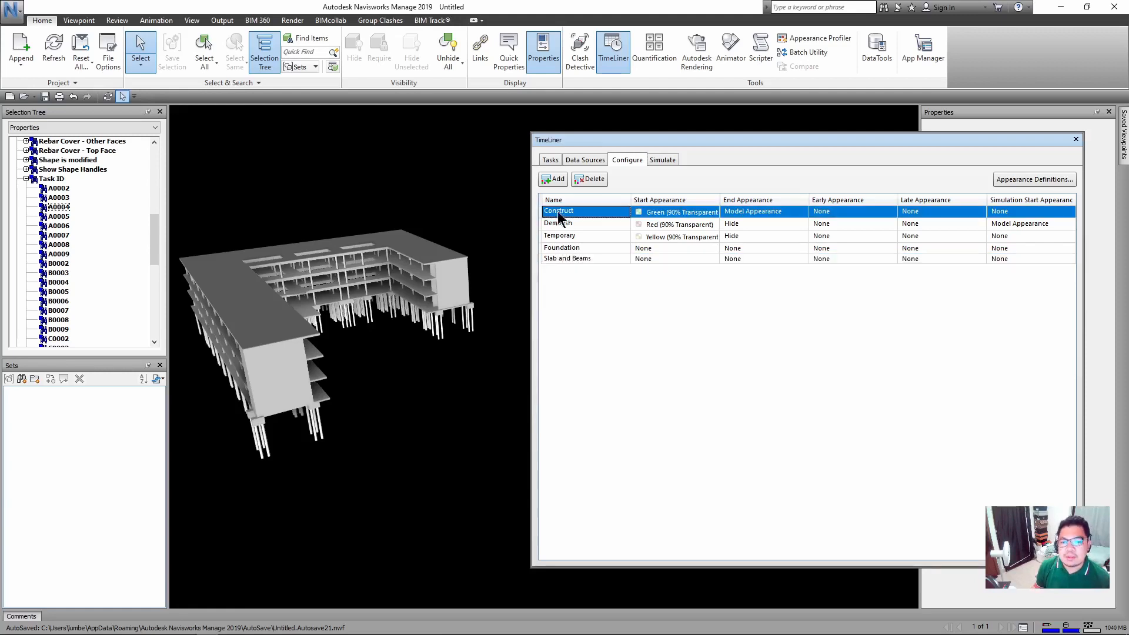
Step: Add a third custom TimeLiner task type named Wall and Columns
click(553, 179)
double_click(594, 269)
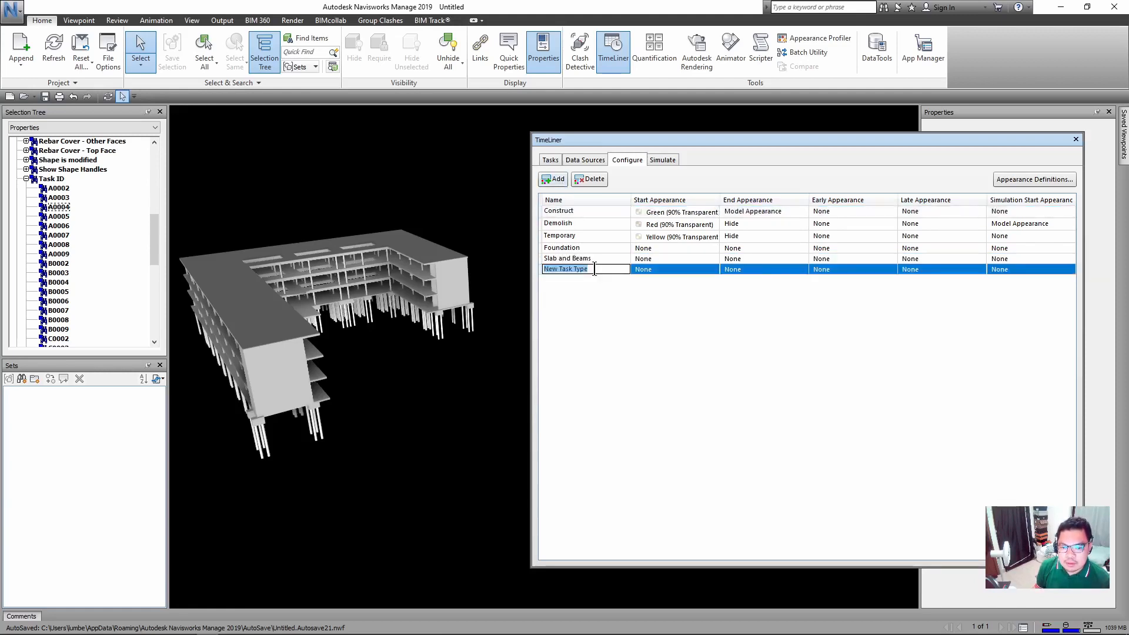
text(Wall and Columns)
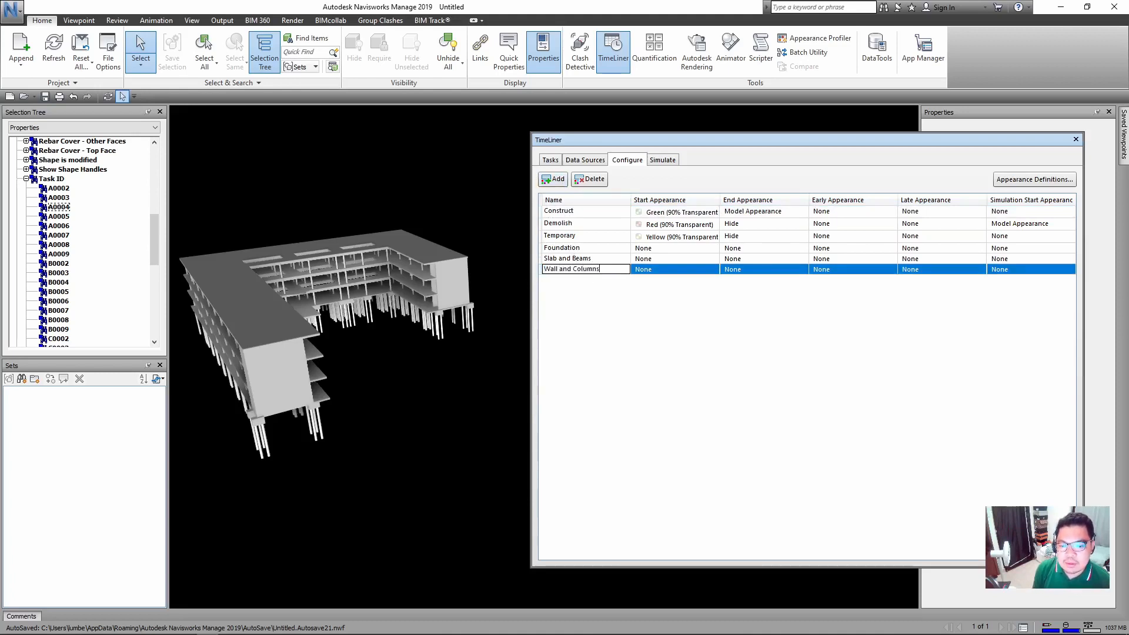
key(Return)
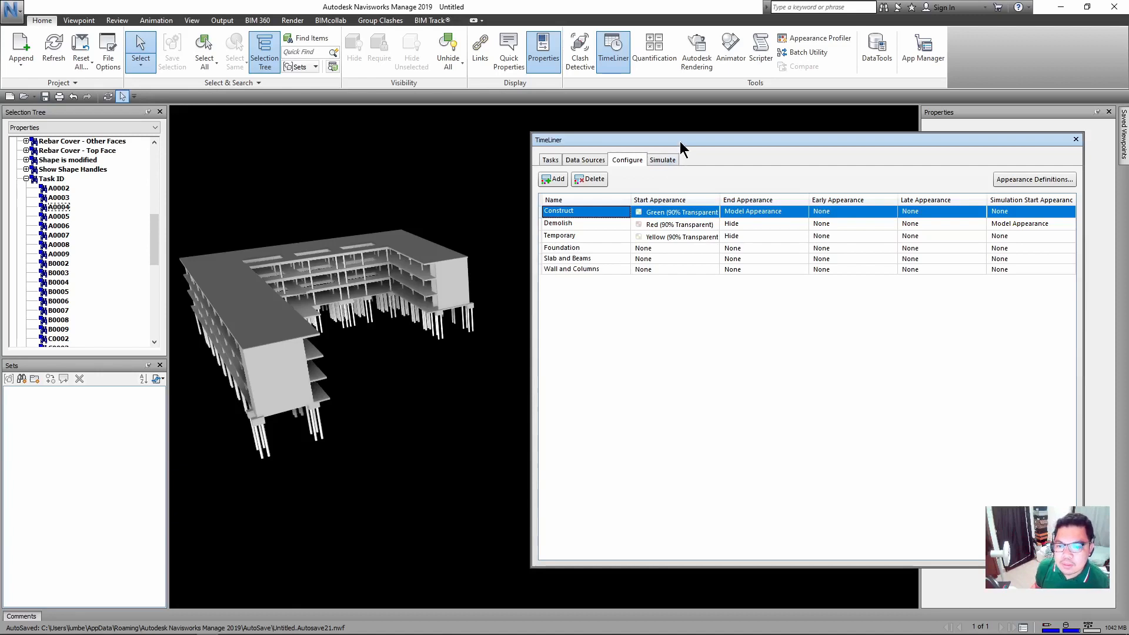
Step: Set the start appearance to Green for Foundation, Purple for Slab and Beams, and Yellow for Wall and Columns
drag(680, 141, 611, 143)
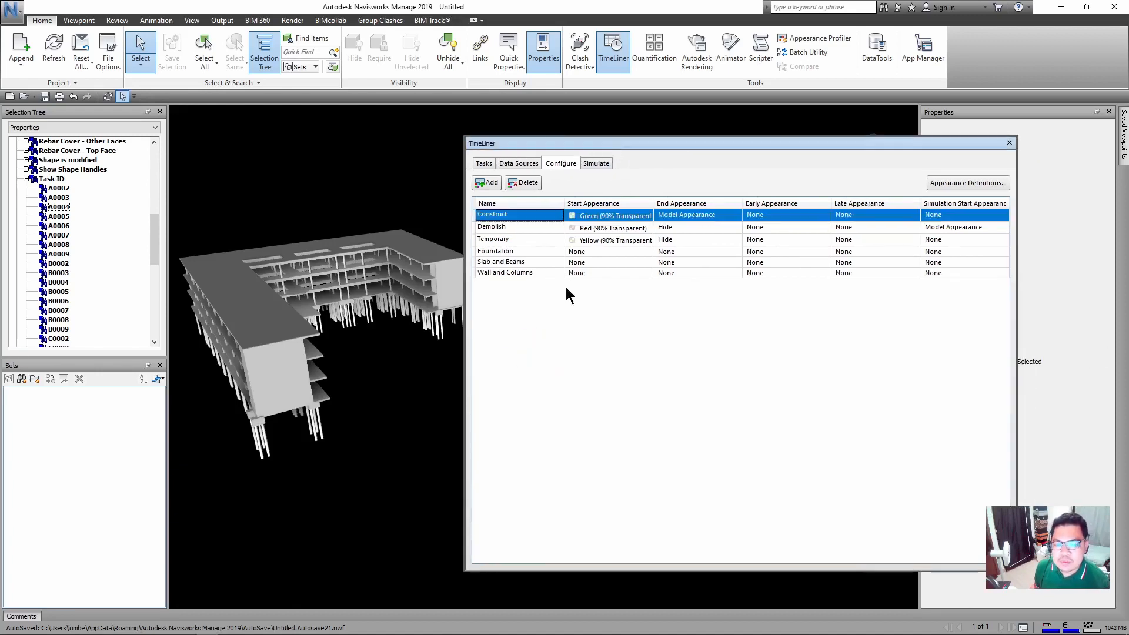
click(528, 252)
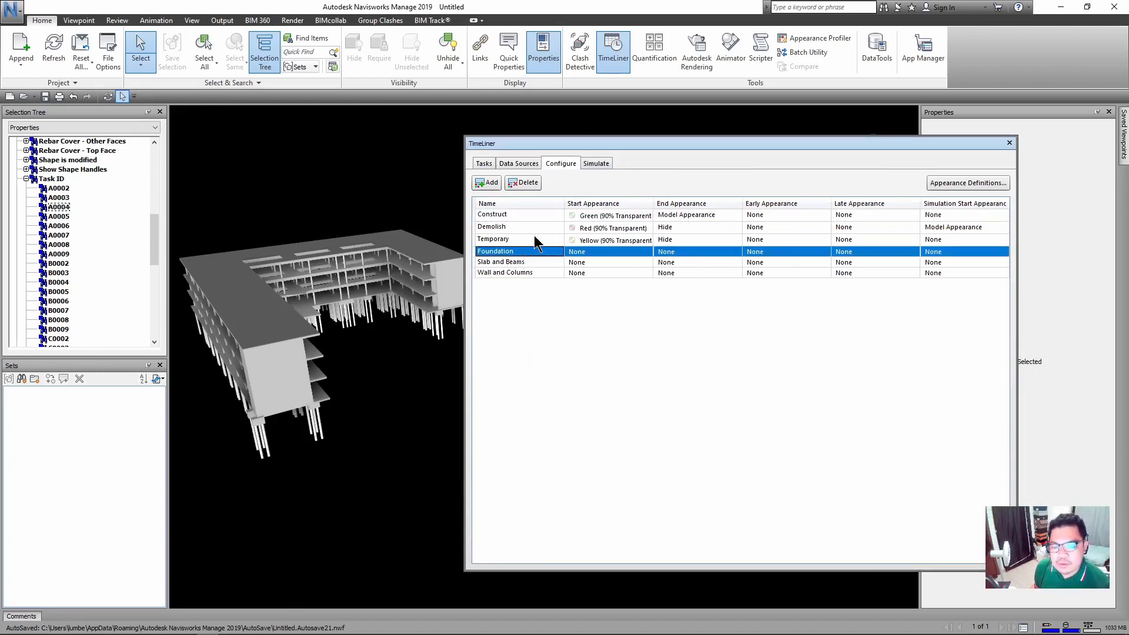
click(623, 252)
click(627, 255)
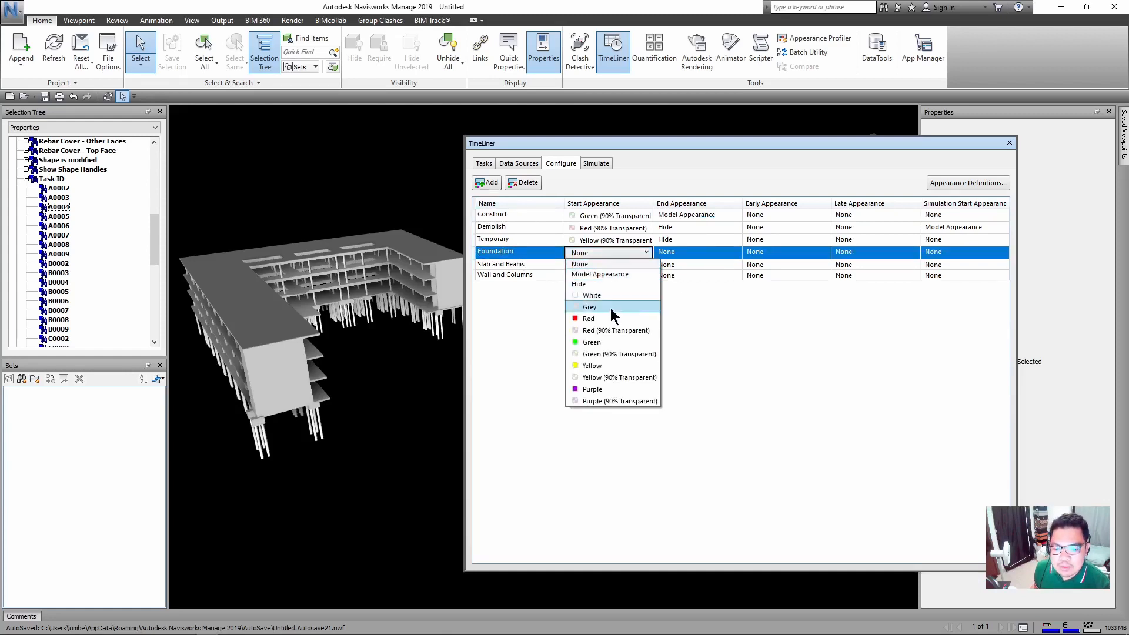
click(606, 338)
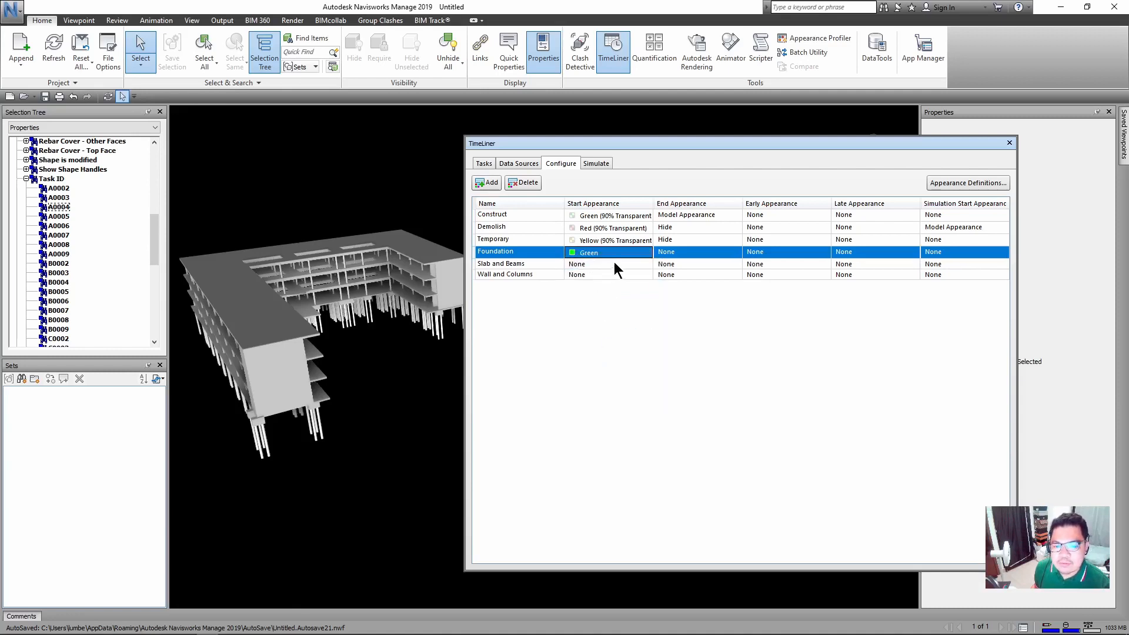
click(609, 264)
click(609, 263)
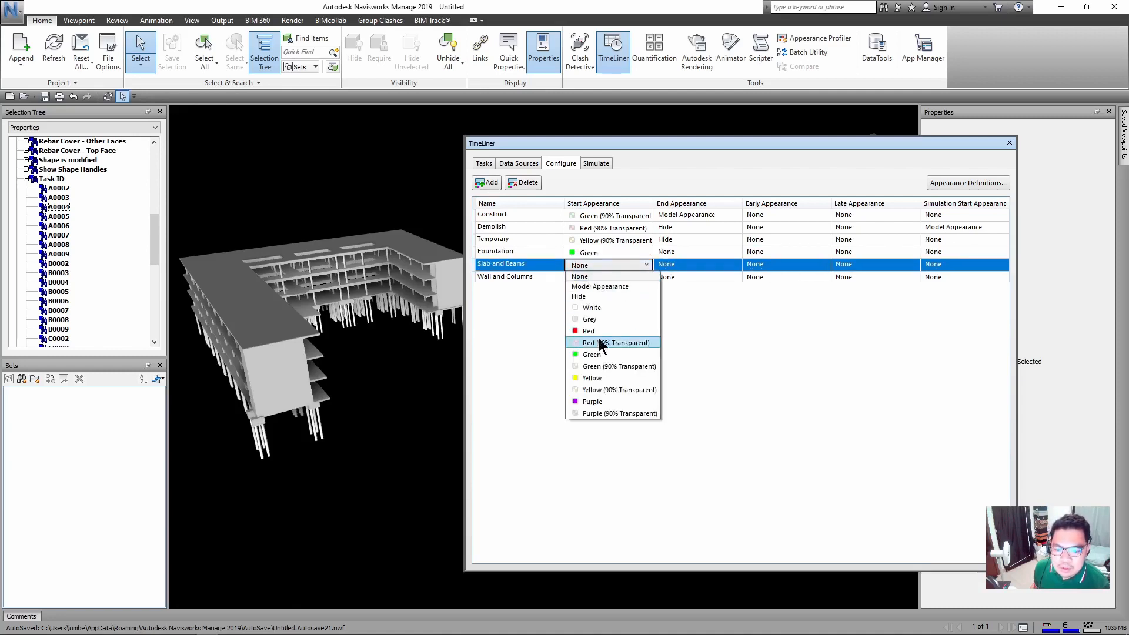
click(590, 402)
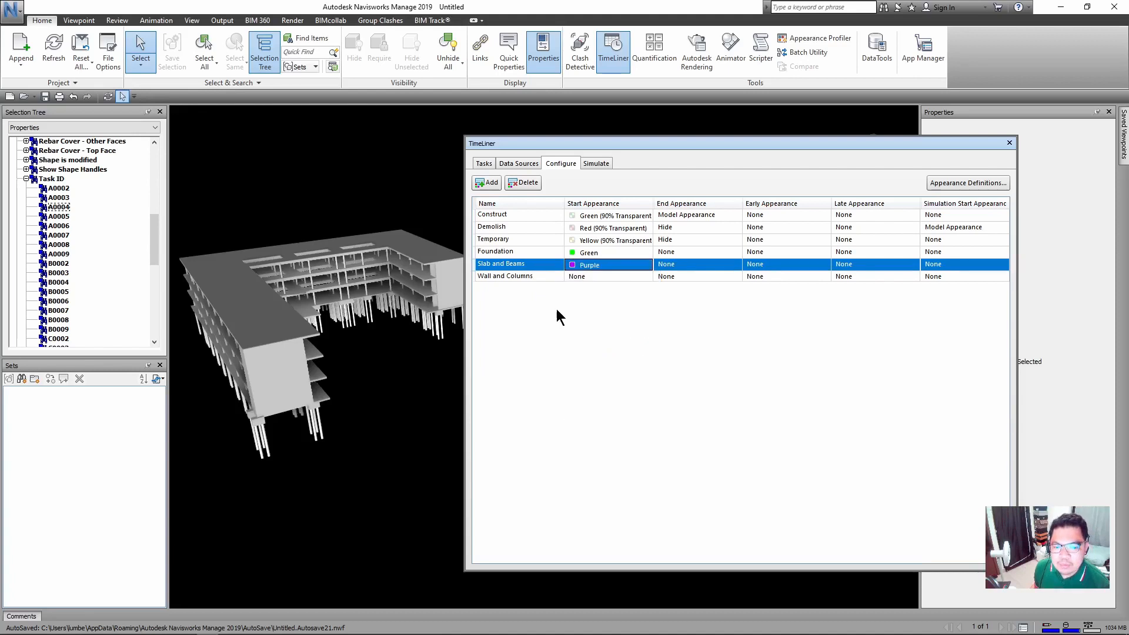
click(584, 276)
click(584, 276)
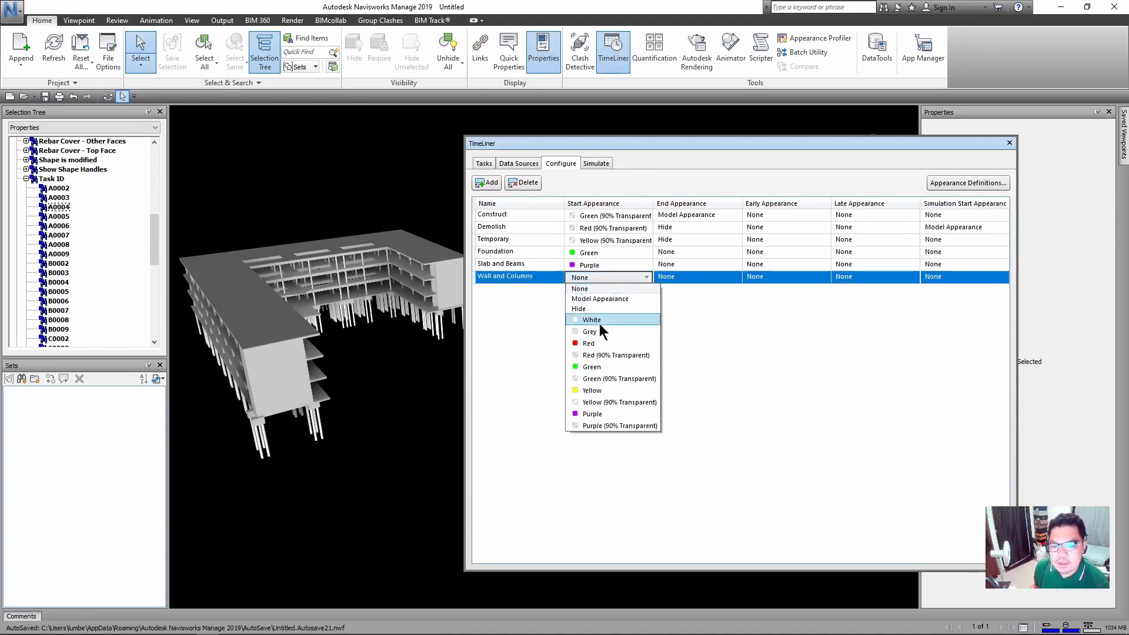
click(595, 390)
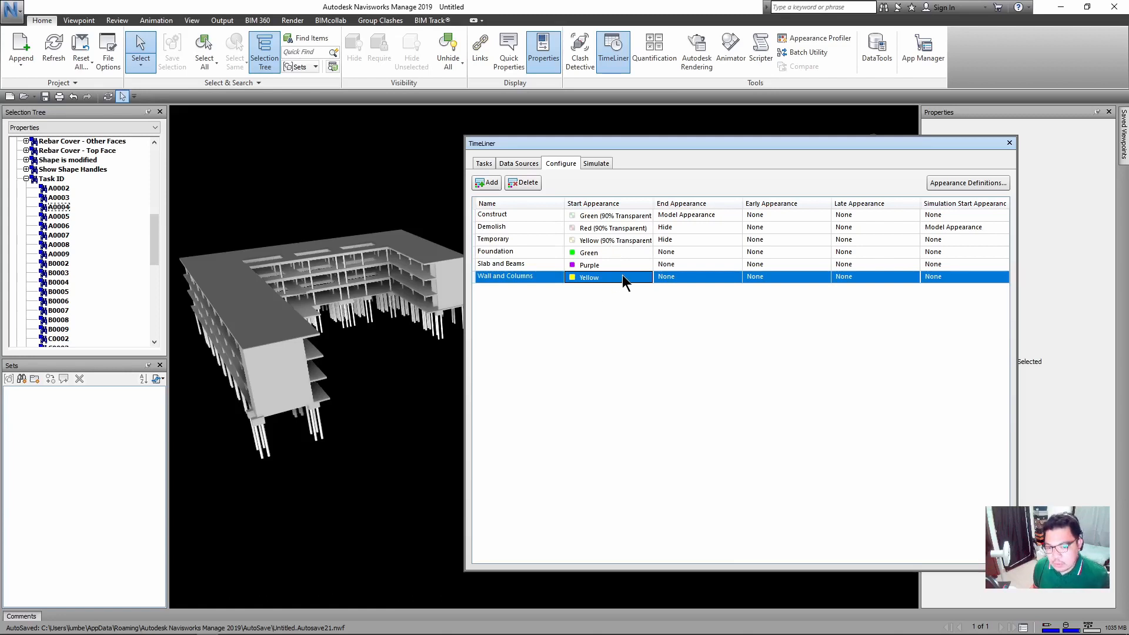
Step: Rename the three custom task types as Walls and Columns, Slabs and Beams, and Foundations
click(494, 275)
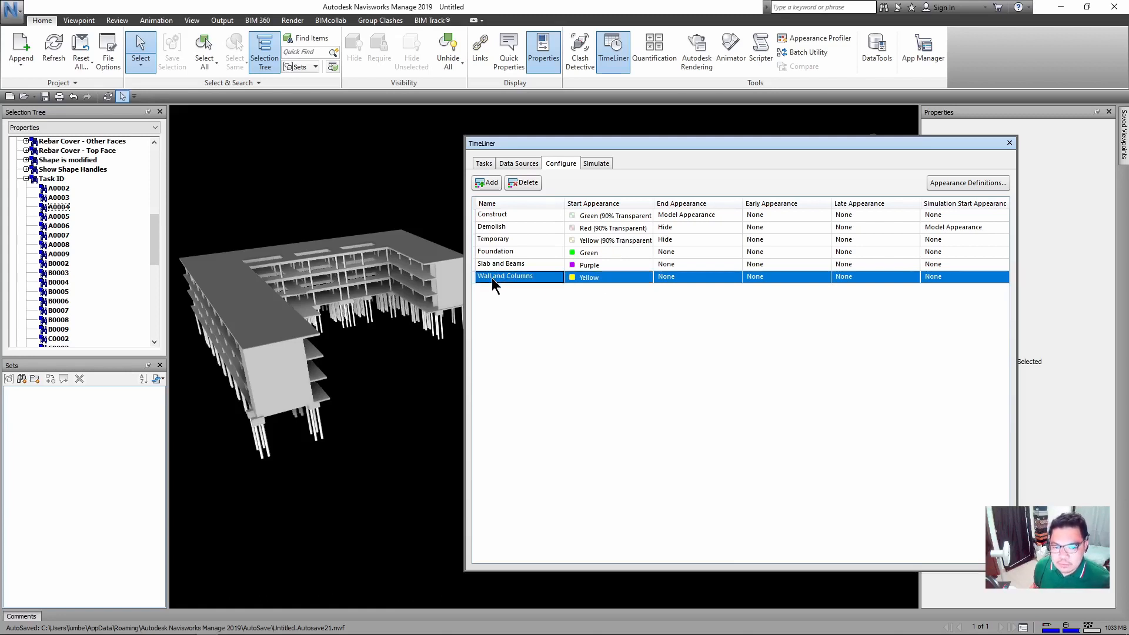
click(492, 276)
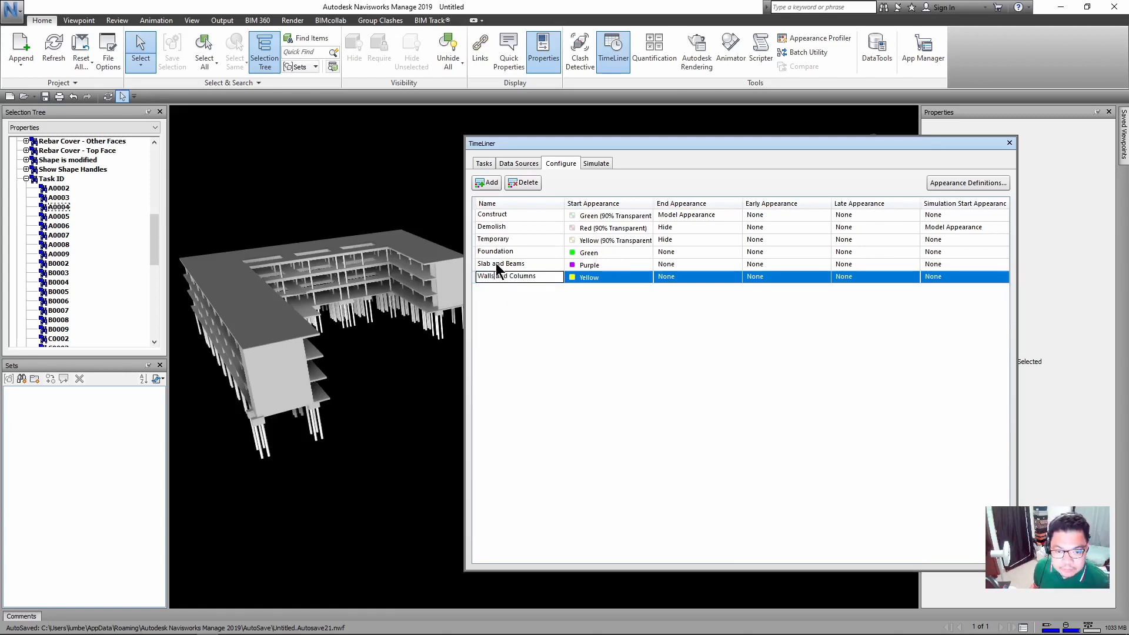
text(s)
click(496, 263)
click(493, 263)
text(s)
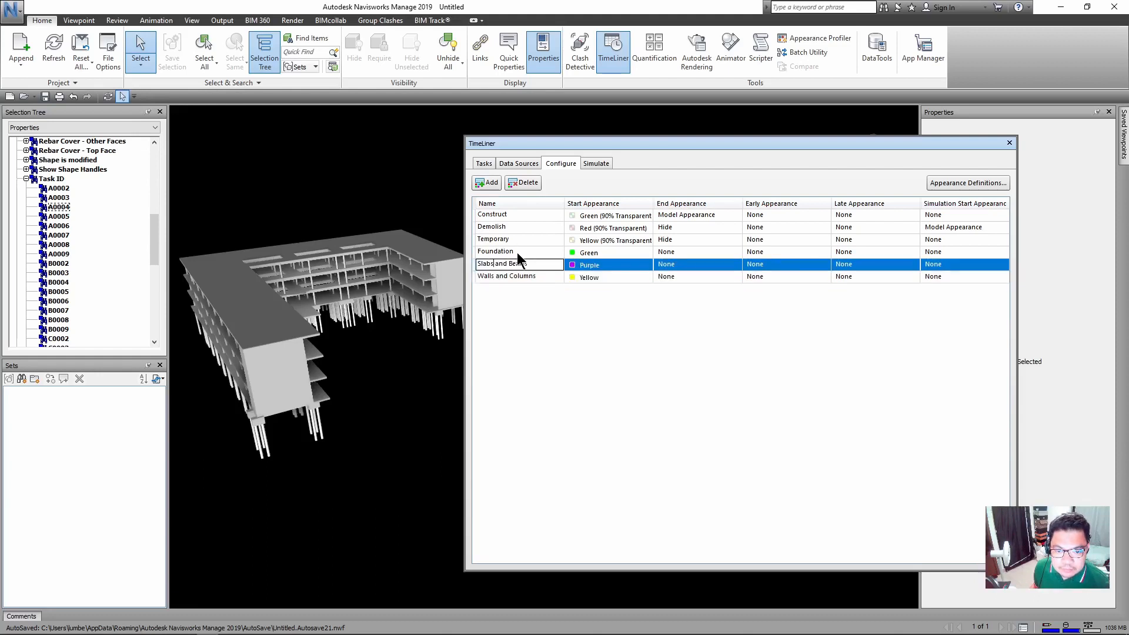
click(517, 252)
click(515, 252)
text(s)
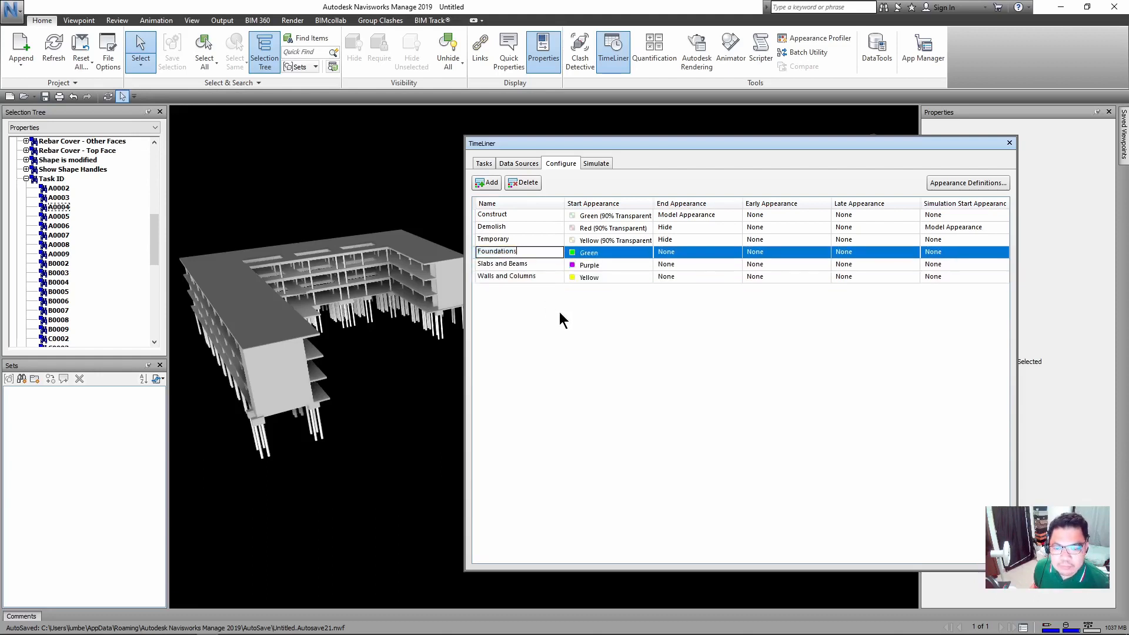
Step: Set the end appearance of Foundations, Slabs and Beams, and Walls and Columns to Model Appearance
click(733, 255)
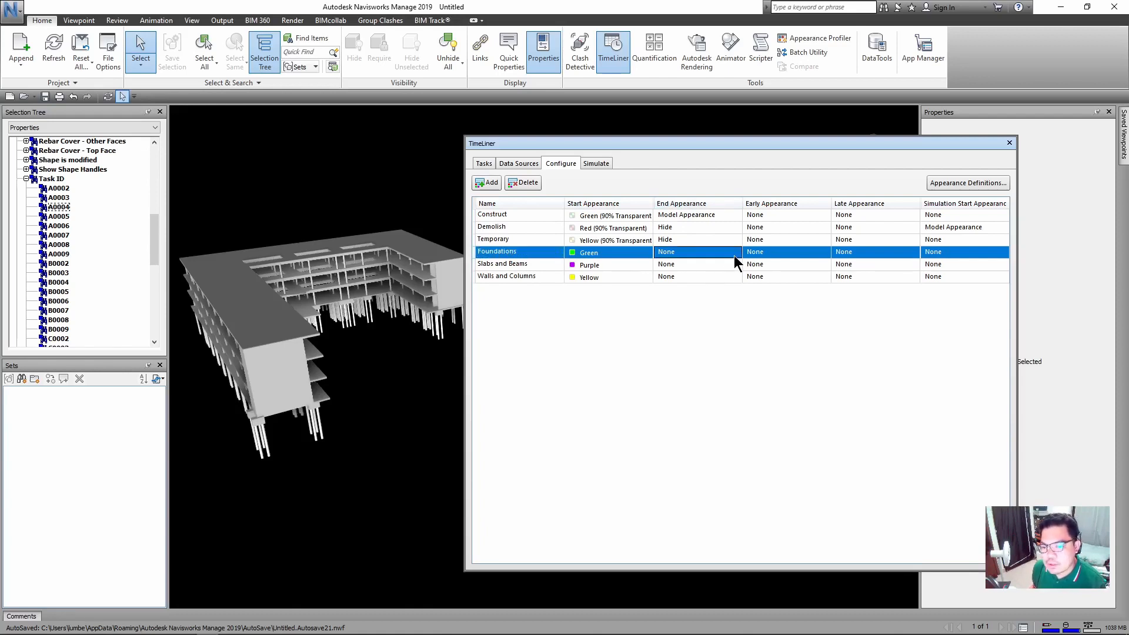
click(734, 255)
click(717, 274)
click(729, 266)
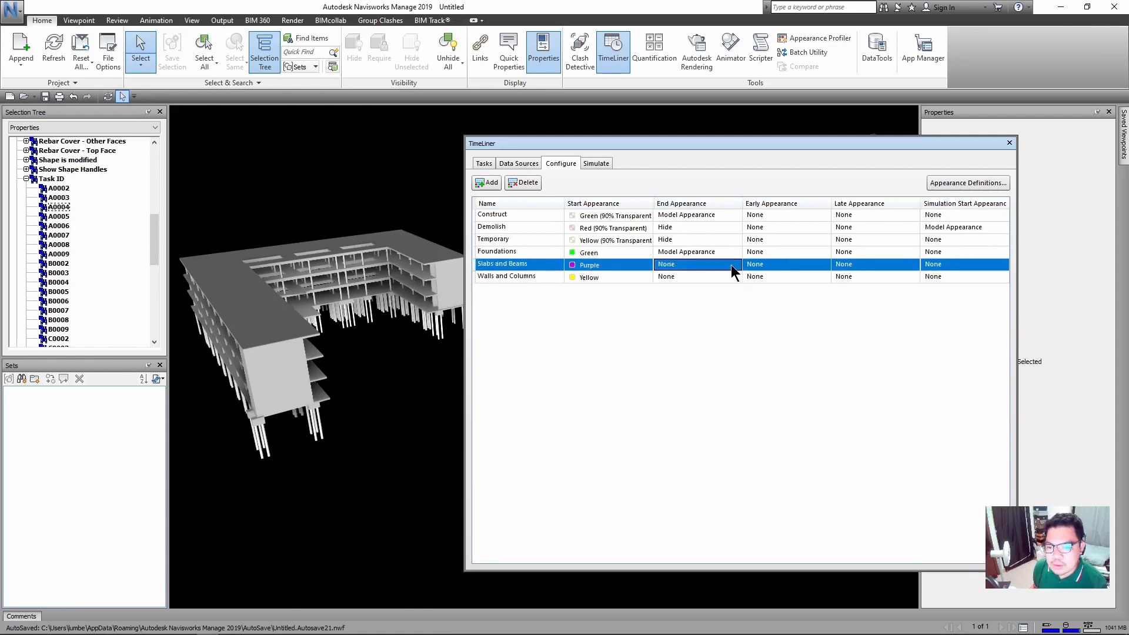
click(729, 266)
click(732, 287)
click(732, 277)
click(732, 277)
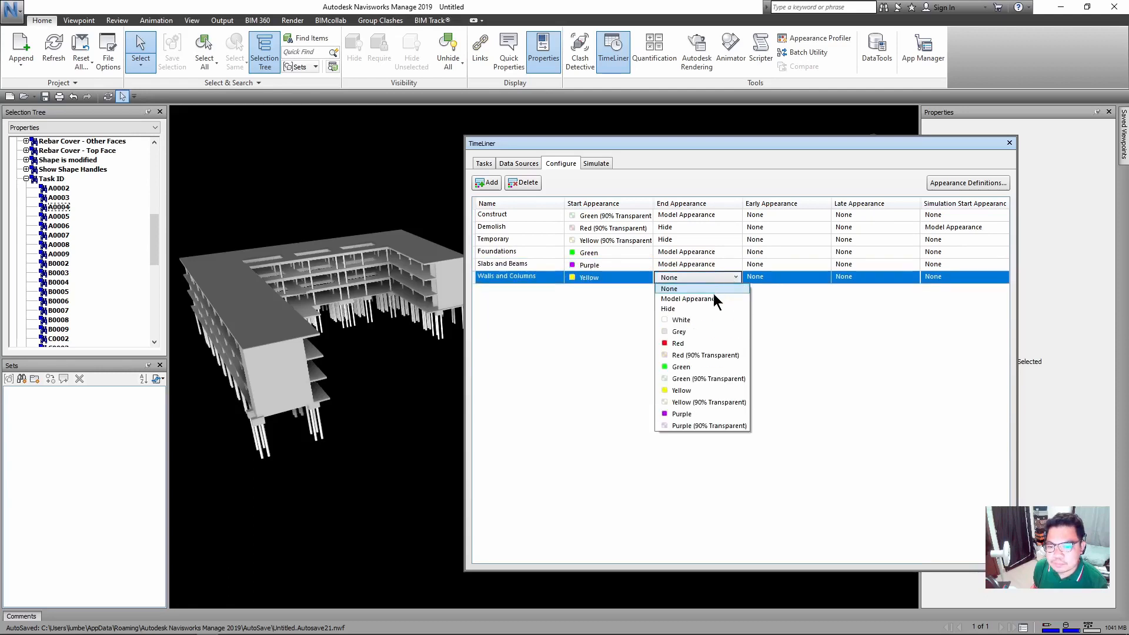
click(722, 298)
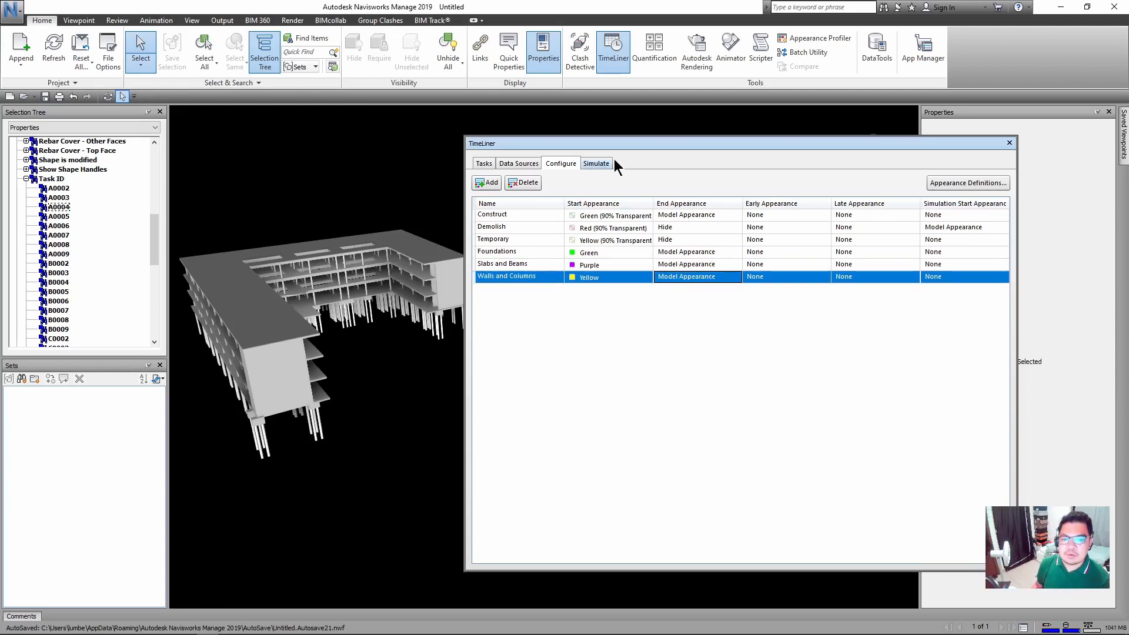
Step: Compare the task types assigned in the TimeLiner task list with the custom task type names
drag(619, 142, 595, 160)
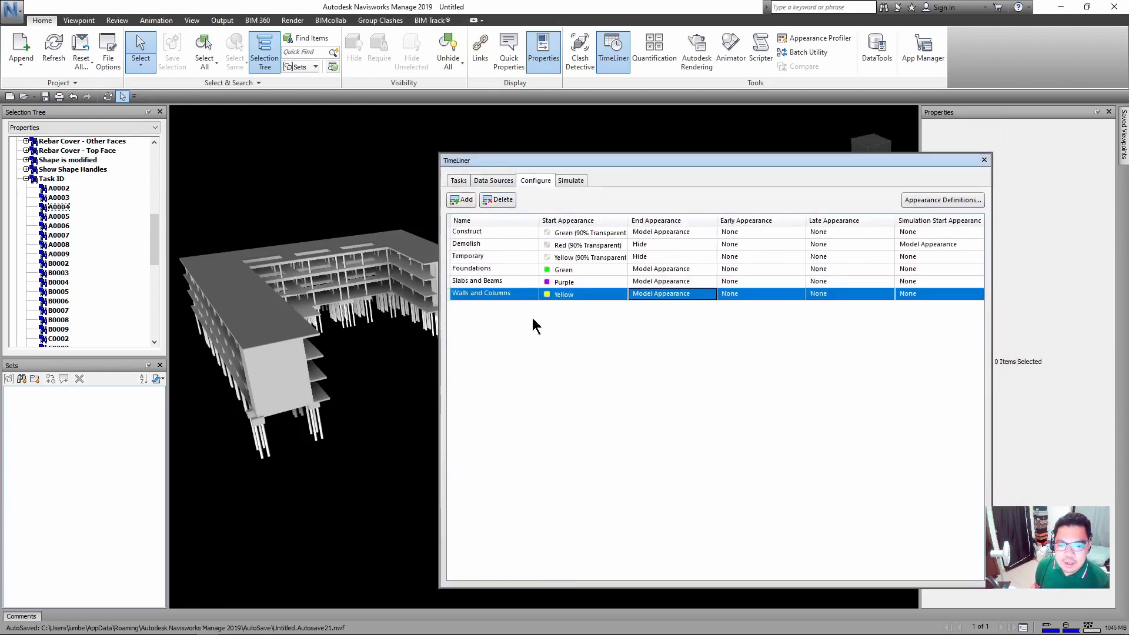
click(457, 181)
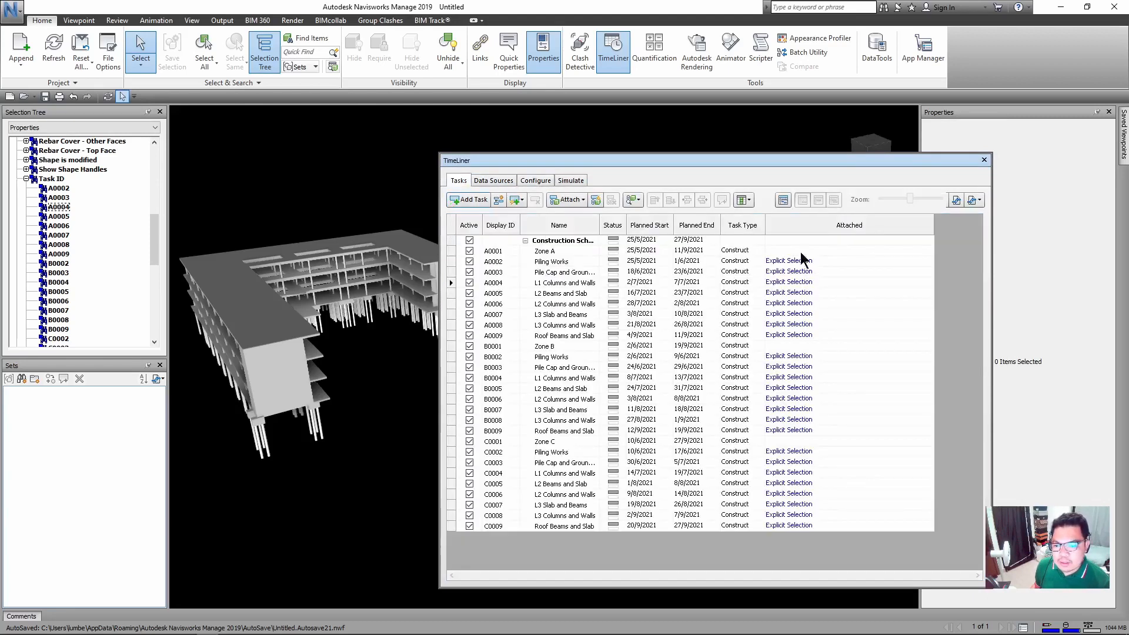
drag(676, 158, 675, 124)
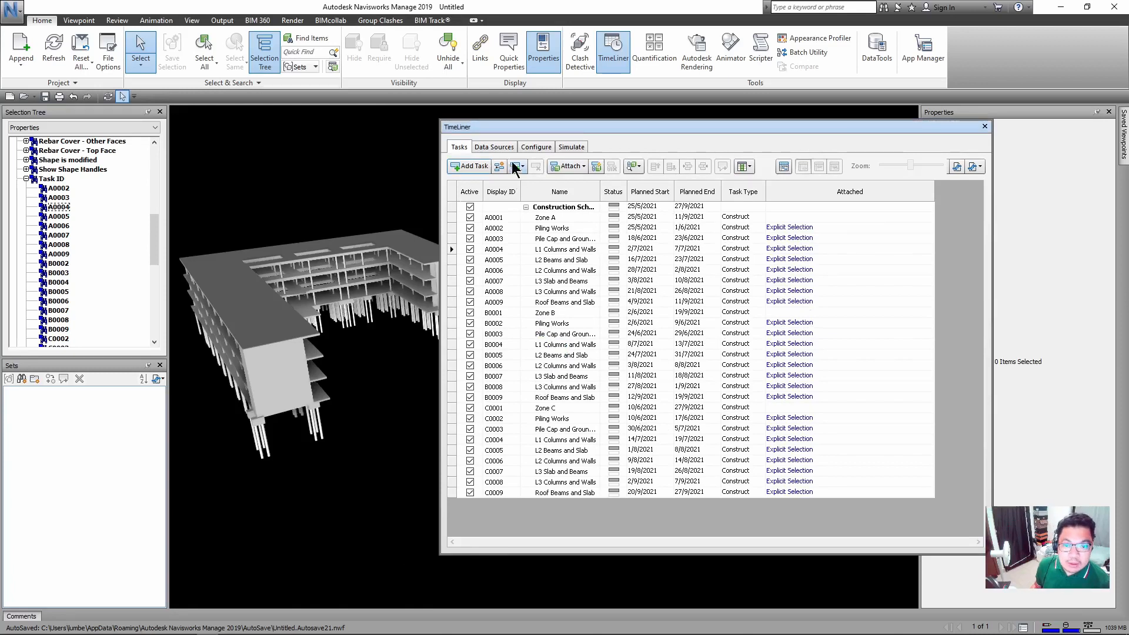
click(536, 147)
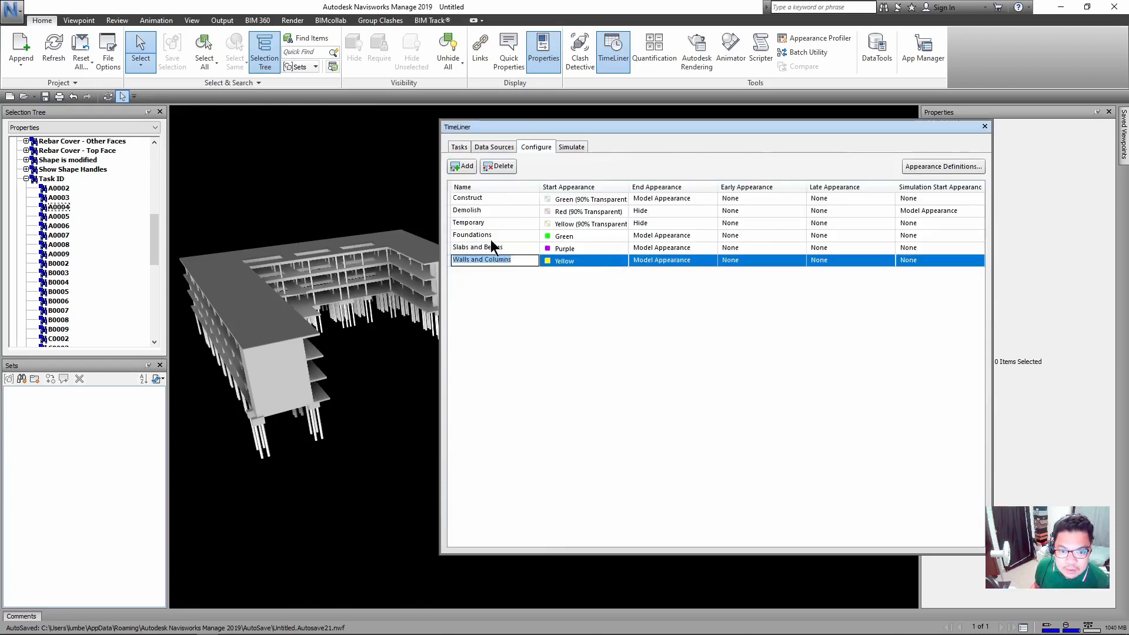
click(516, 248)
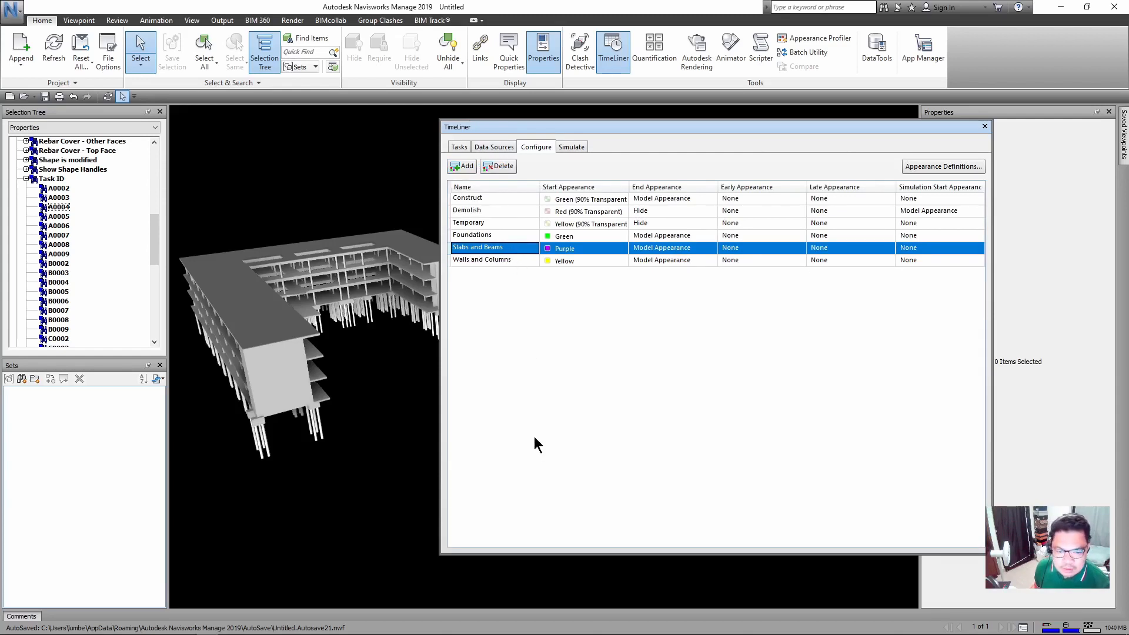
mouse_move(552, 634)
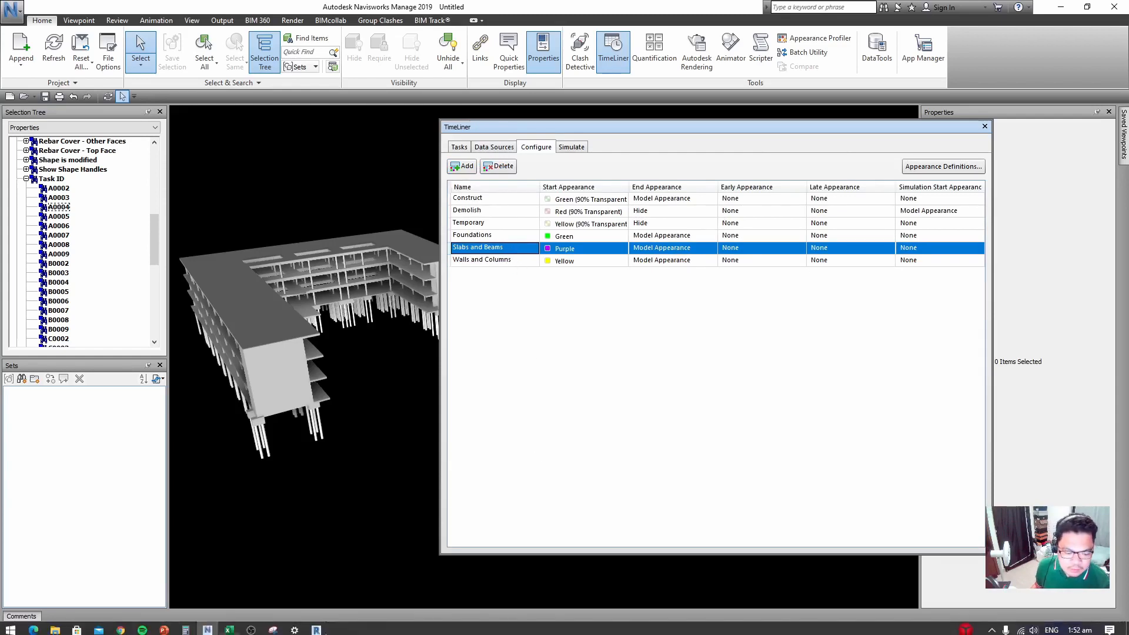
click(458, 149)
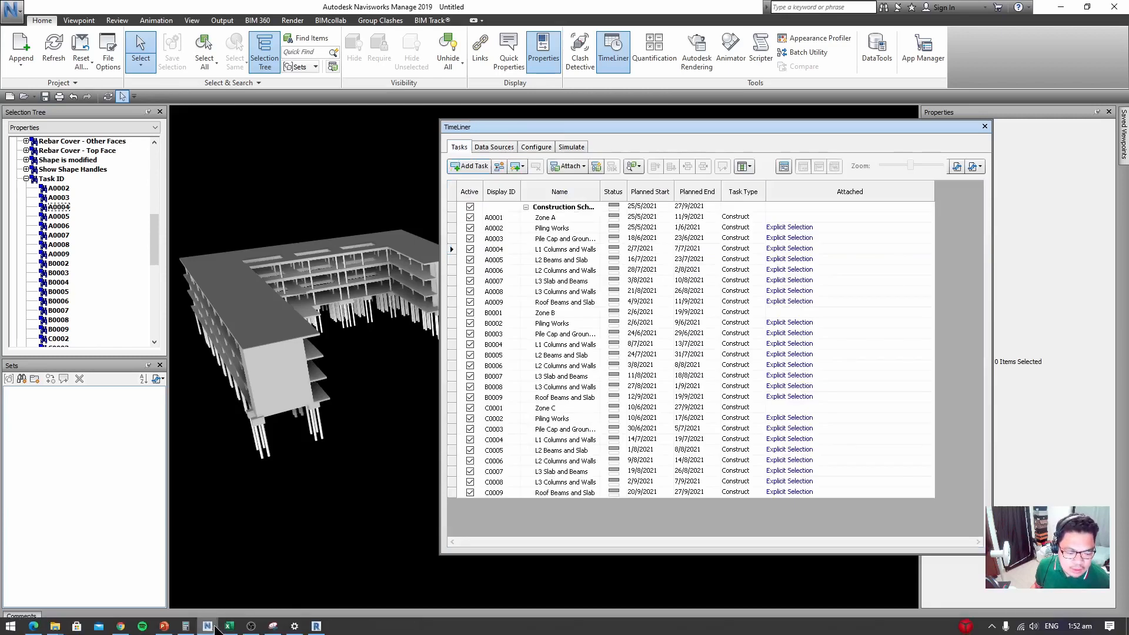
Step: Switch to the Construction Programme sheet in Excel and set the Piling Works task type in F3 to Foundations
click(229, 627)
click(171, 206)
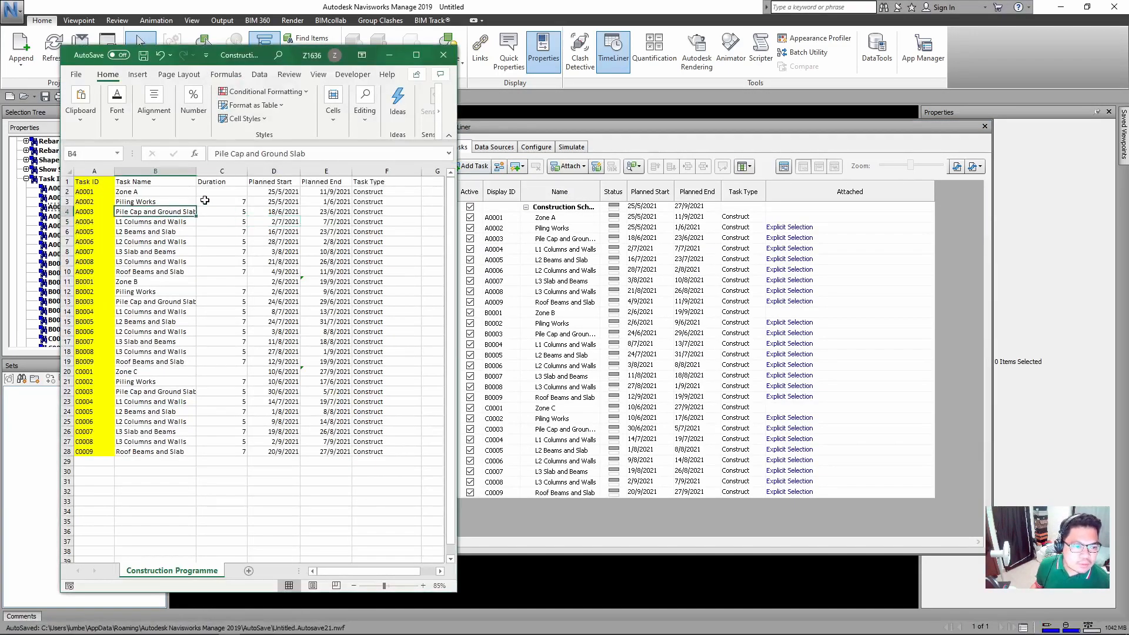
click(383, 203)
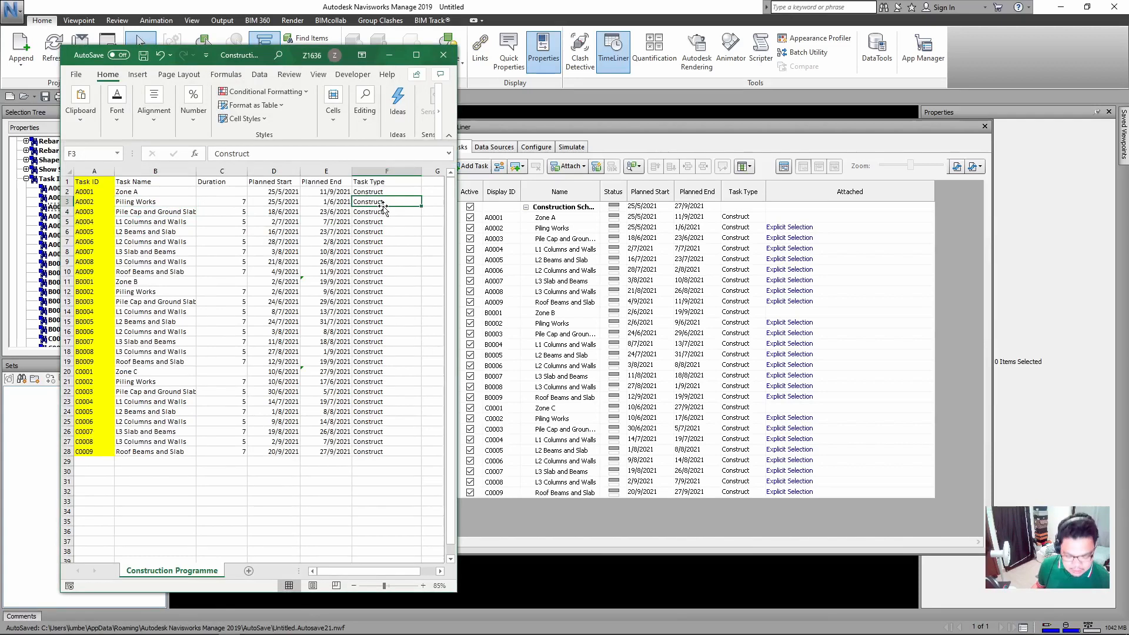
text(Foundations)
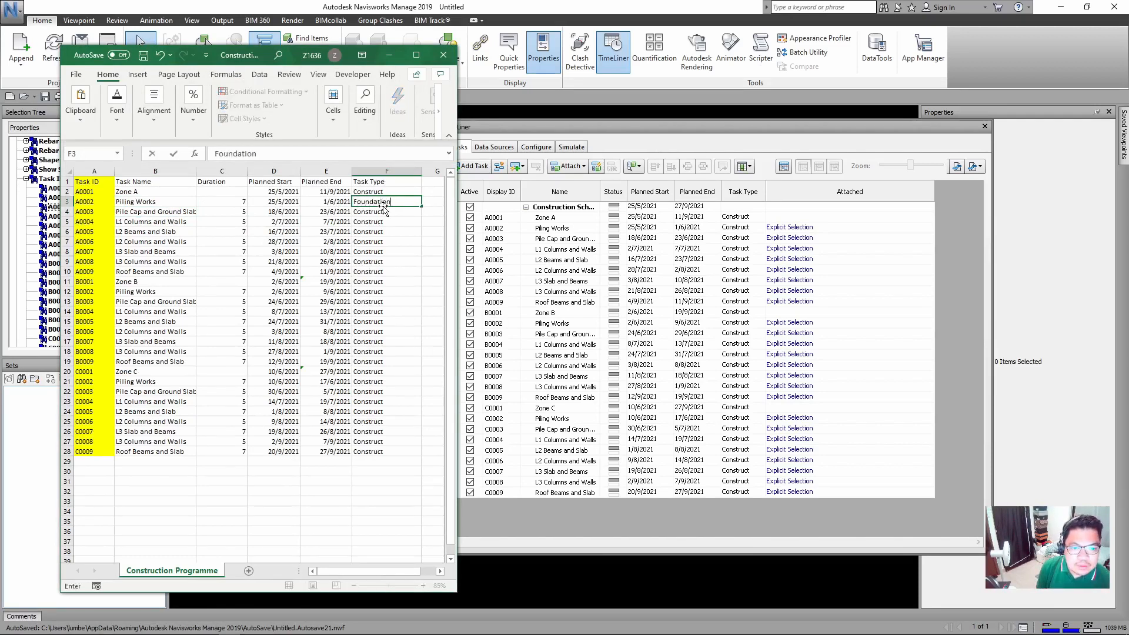
key(Return)
Step: Copy the Foundations task type from F3 to Zone B's Piling Works in F12
click(383, 202)
key(ctrl+c)
key(Down)
key(Down)
key(Down)
key(Down)
key(Down)
key(Down)
key(Down)
key(Down)
key(Down)
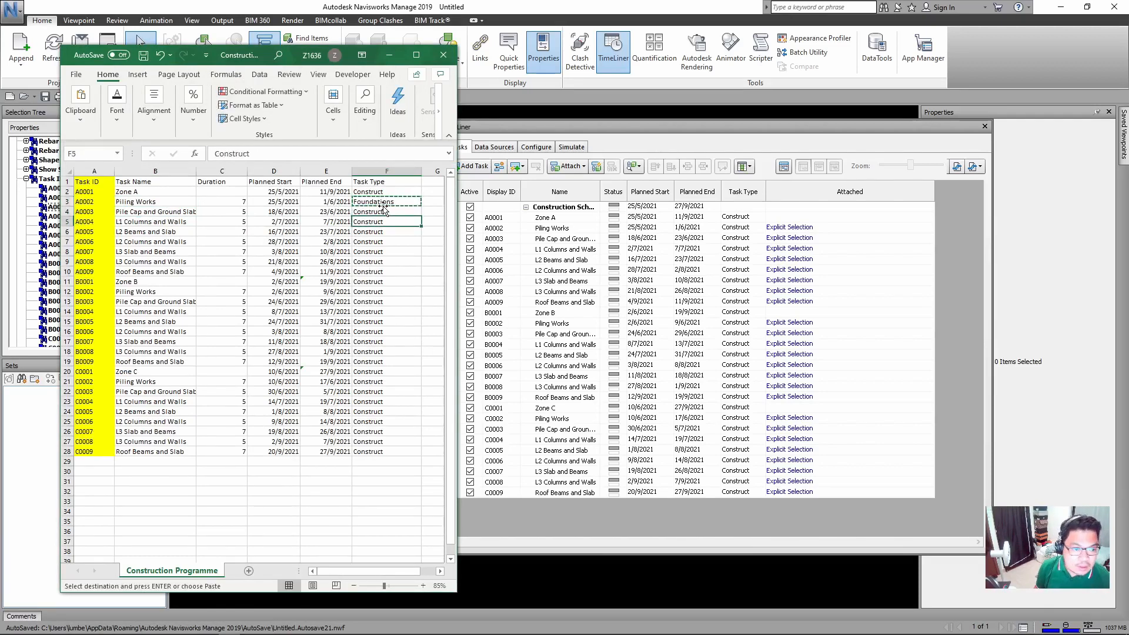
key(ctrl+v)
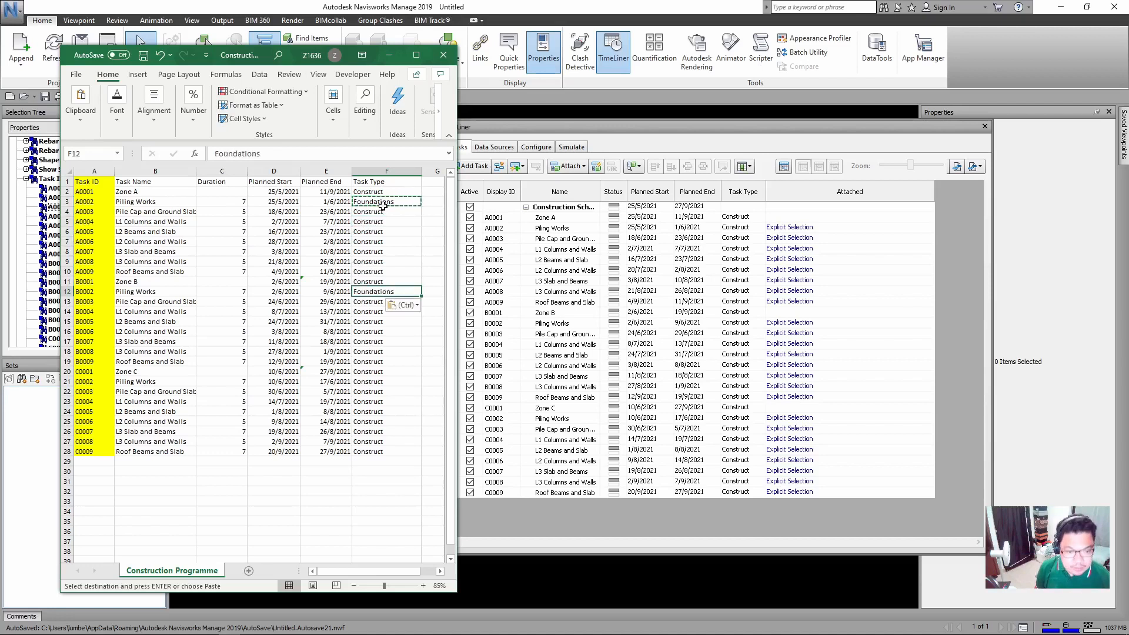
Step: Paste Foundations as the task type of Zone C's Piling Works and Pile Cap and Ground Slab in F21 and F22
key(Down)
key(Down)
key(Down)
key(Down)
key(Down)
key(Down)
key(Down)
key(Down)
key(Down)
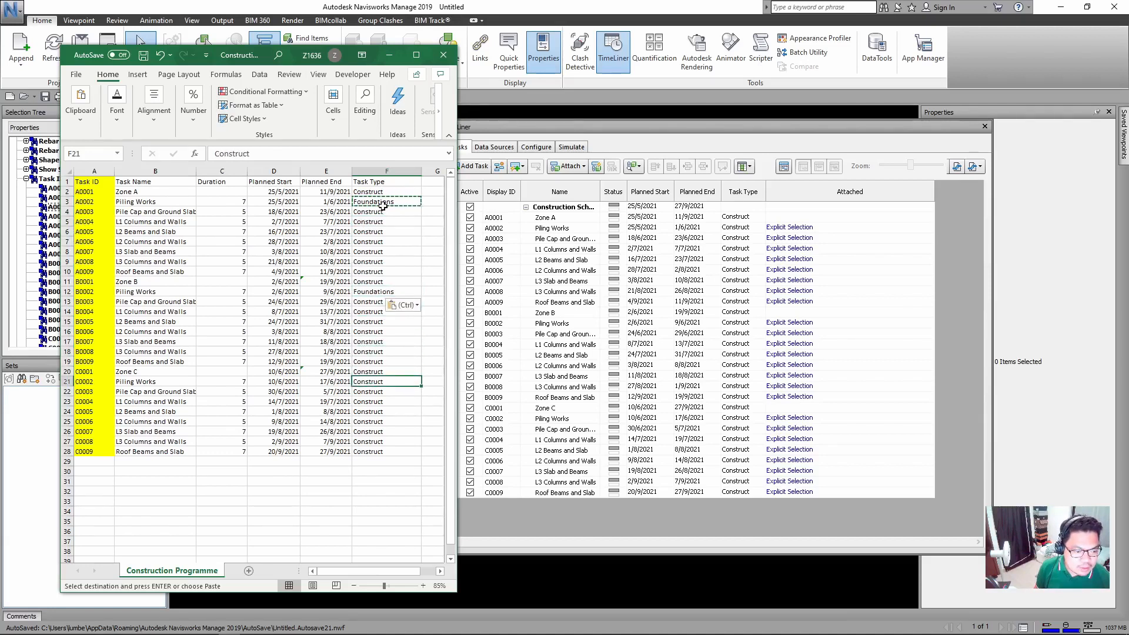
key(ctrl+v)
key(Down)
key(ctrl+v)
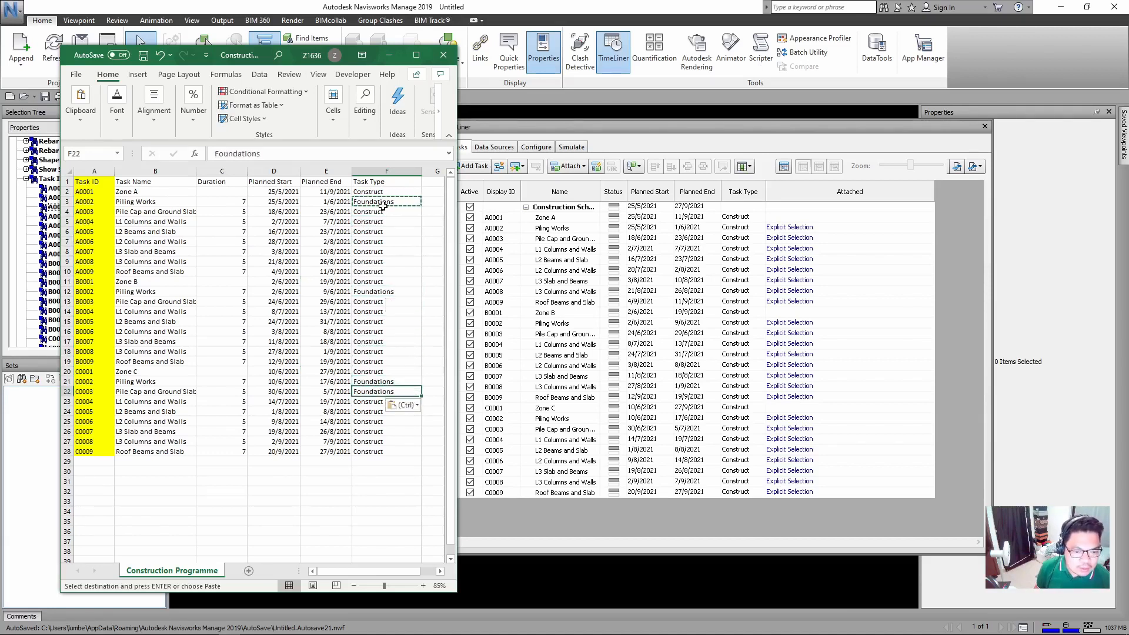
Step: Paste Foundations as the task type of the Pile Cap and Ground Slab tasks in F13 and F4
key(Up)
key(Up)
key(Up)
key(Up)
key(Up)
key(Up)
key(Up)
key(Up)
key(Up)
key(ctrl+v)
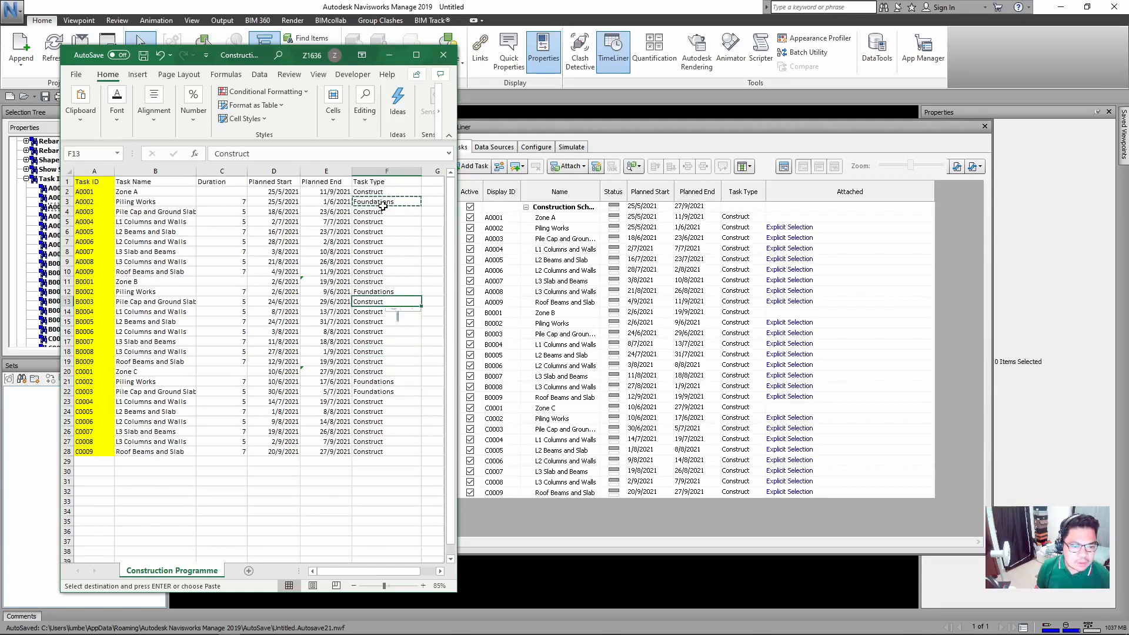
key(Up)
key(Up)
key(Up)
key(Up)
key(Up)
key(Up)
key(Up)
key(Up)
key(Up)
key(ctrl+v)
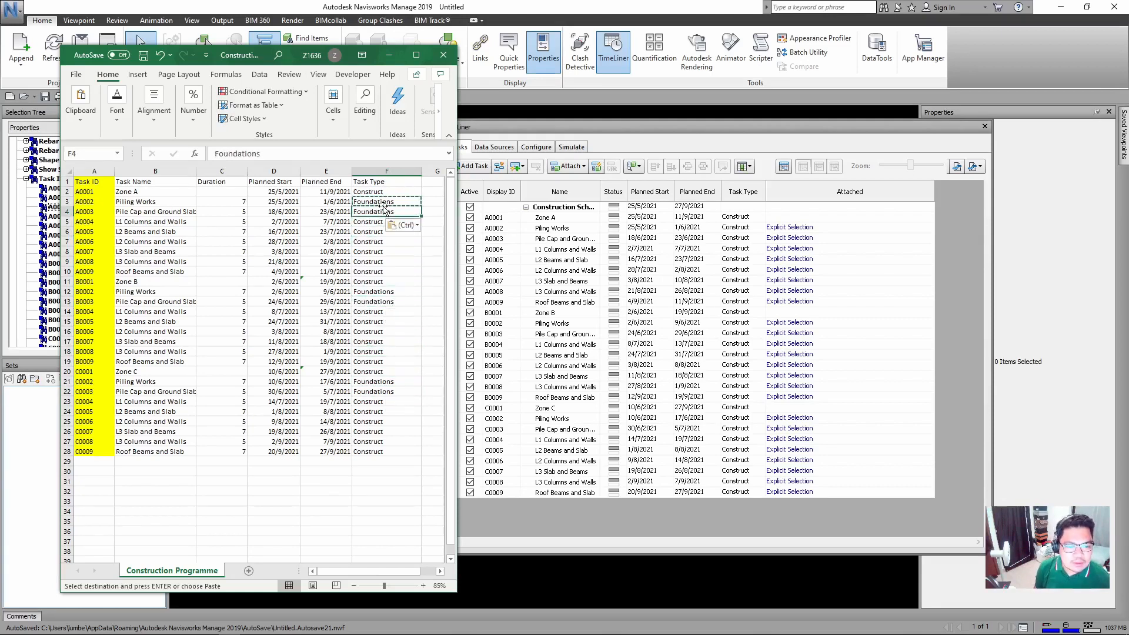
Step: Enter Walls and Columns as the task type in F5 and Slabs and Beams in F6 for Zone A's L1 and L2 tasks
key(Down)
text(W)
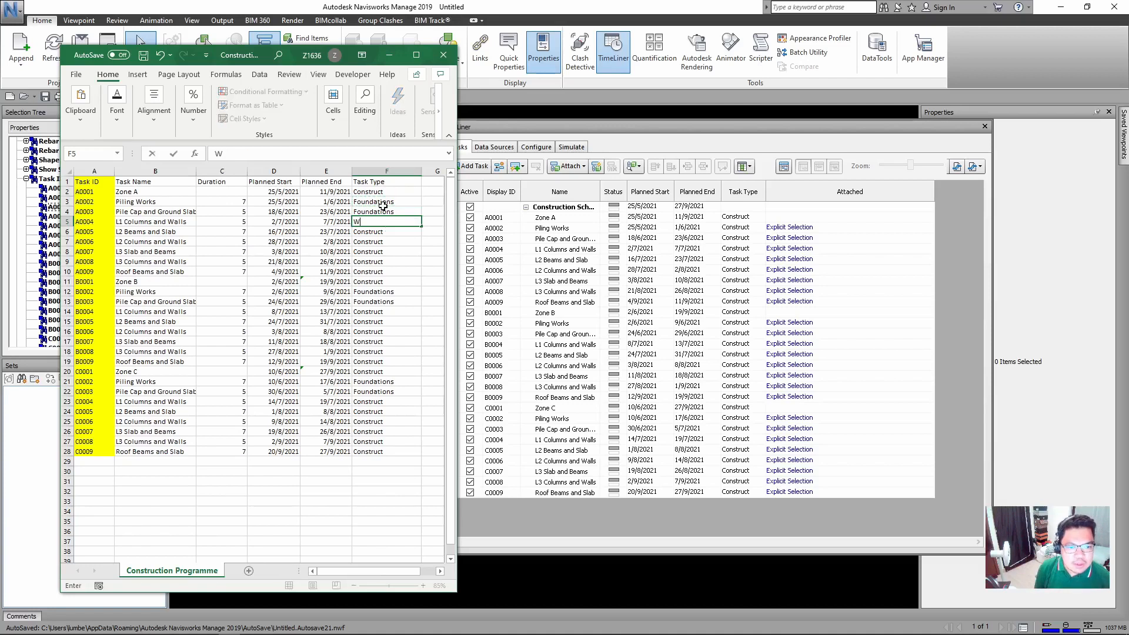
text(alls and C)
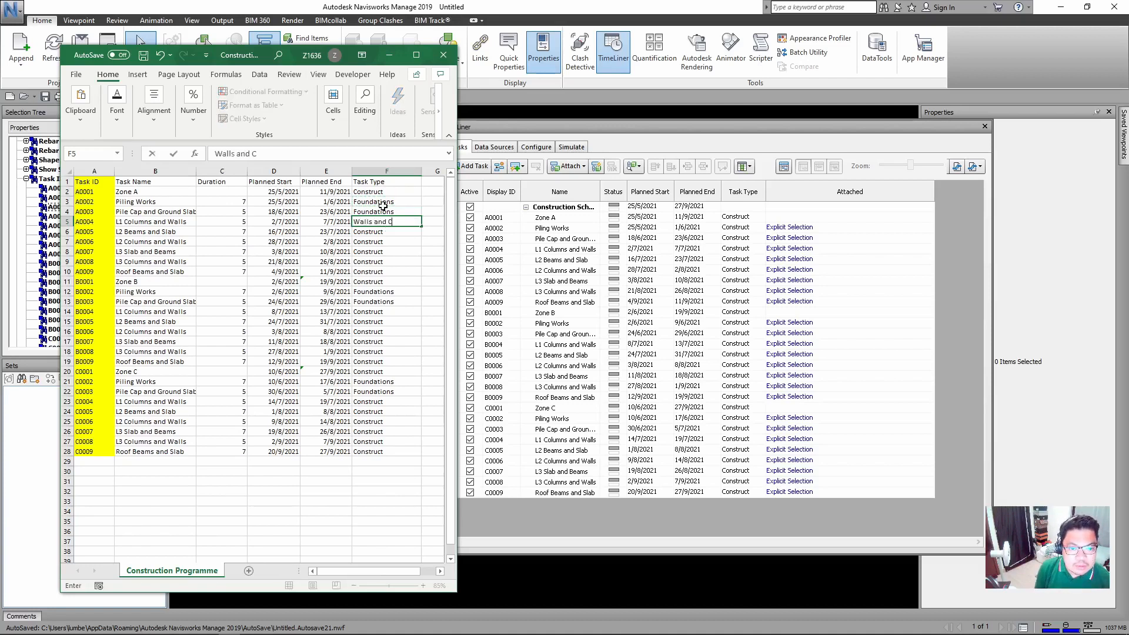
text(olumns)
key(Return)
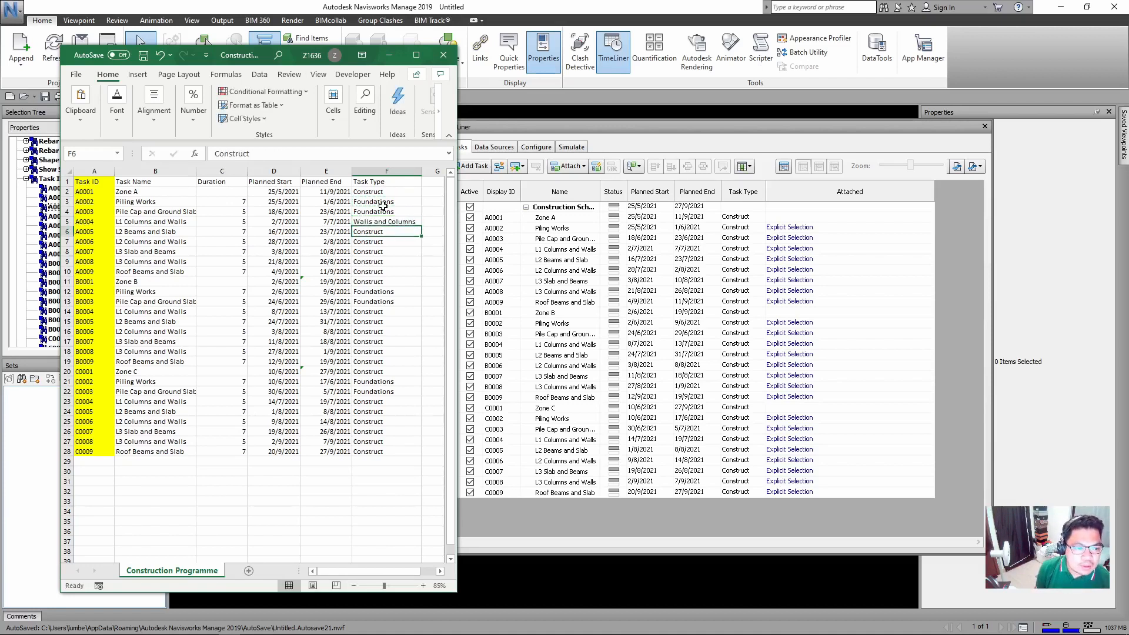
text(Sl)
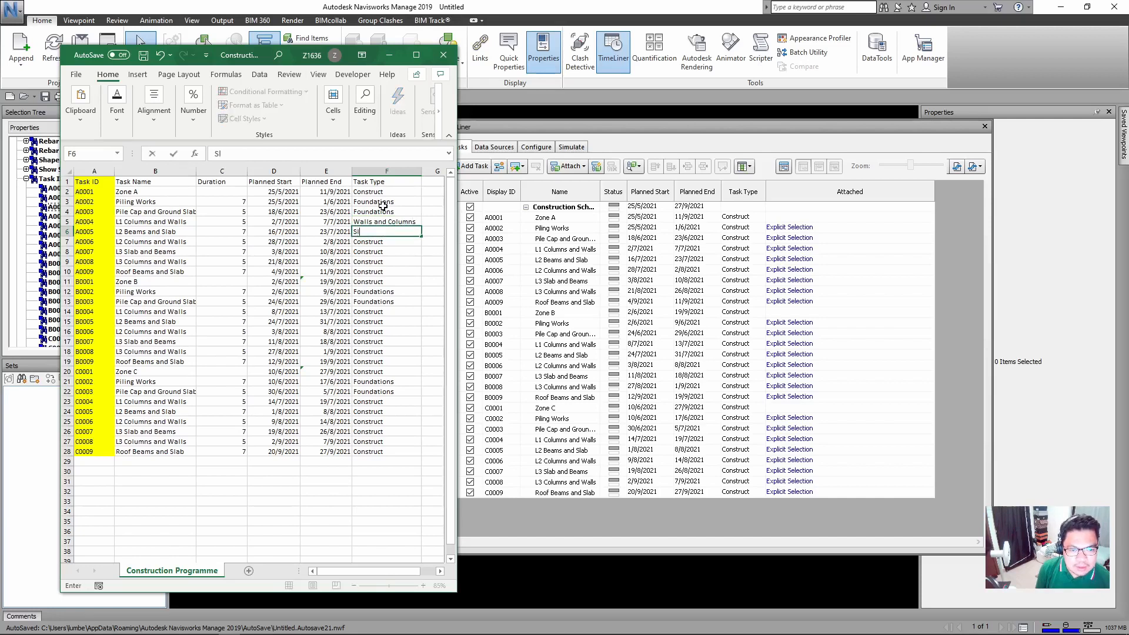
text(abs and Beams)
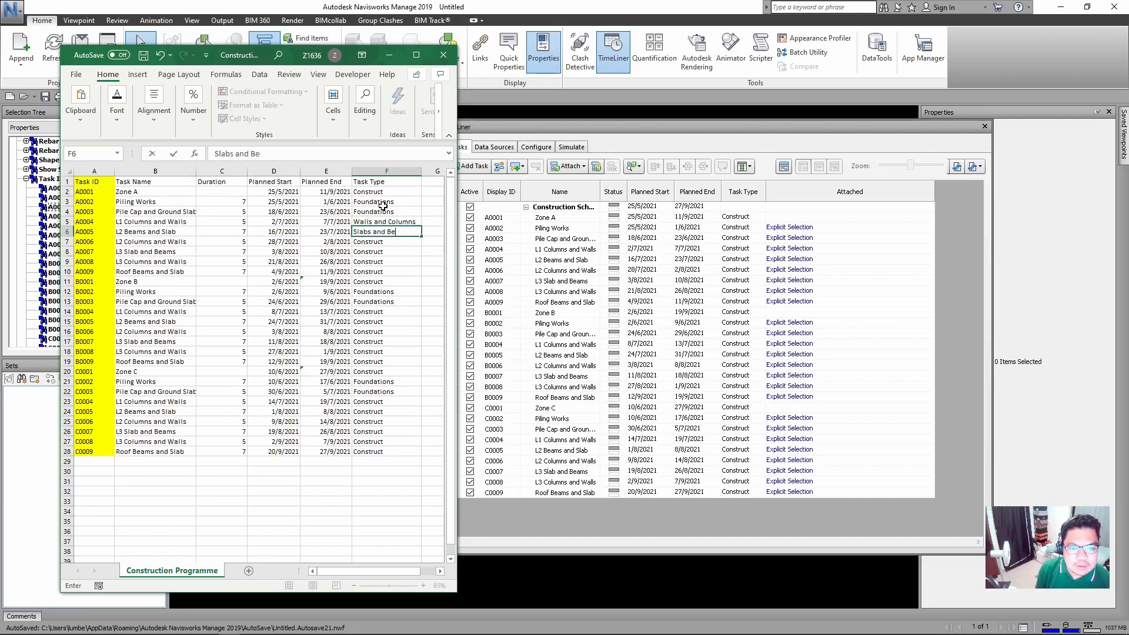
key(Return)
Step: Copy the Walls and Columns and Slabs and Beams task types from F5:F6 into F7:F8
key(Up)
key(Up)
key(shift+Down)
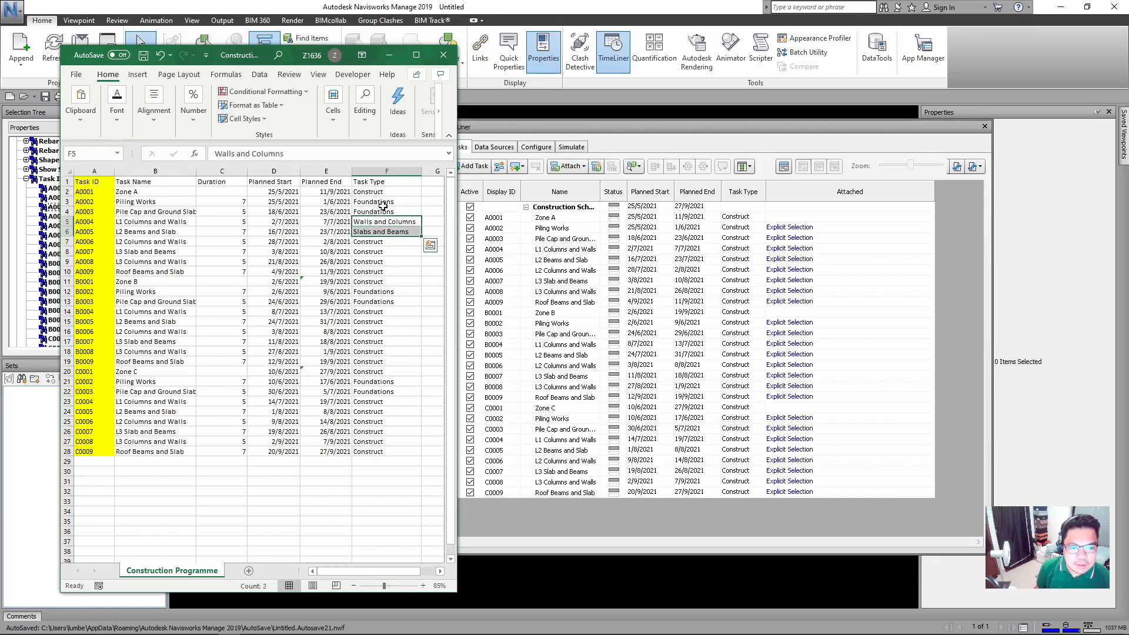
key(ctrl+c)
key(Down)
key(Down)
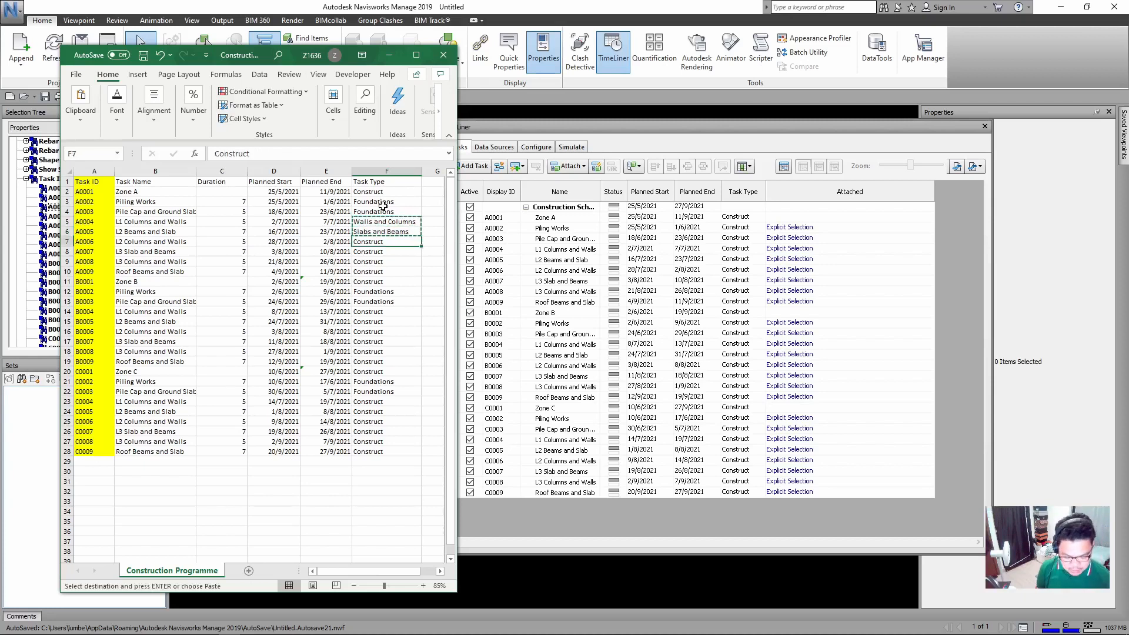
key(ctrl+v)
key(Down)
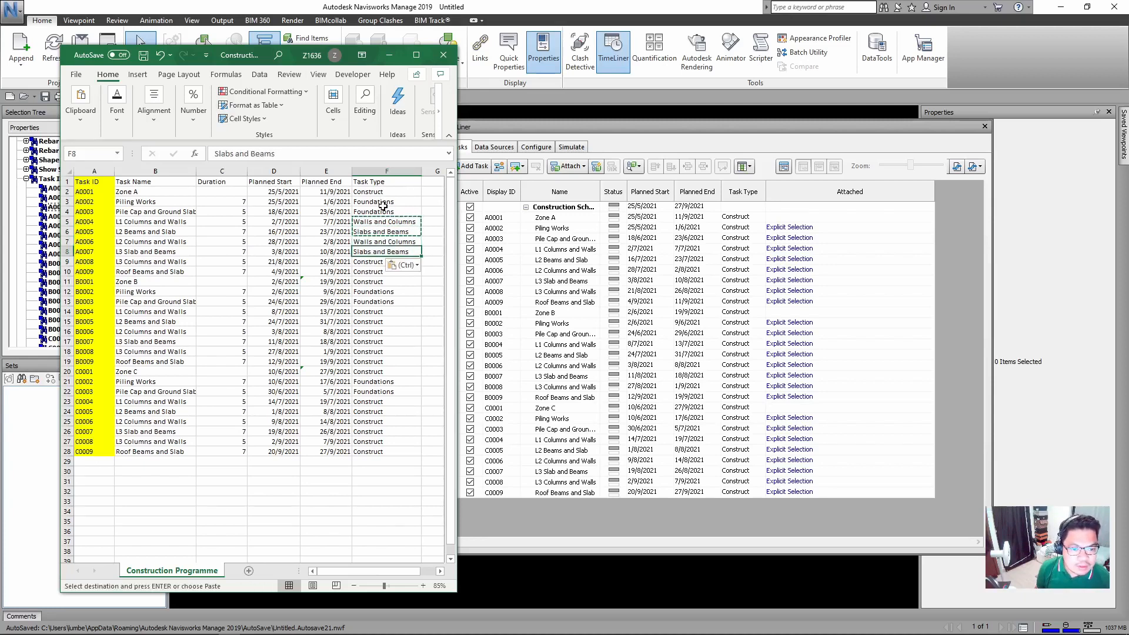
Step: Repeat the pair in F9:F10 and paste the F5:F10 task types into Zone B's F14:F19 and Zone C's F23:F28
key(ctrl)
key(Down)
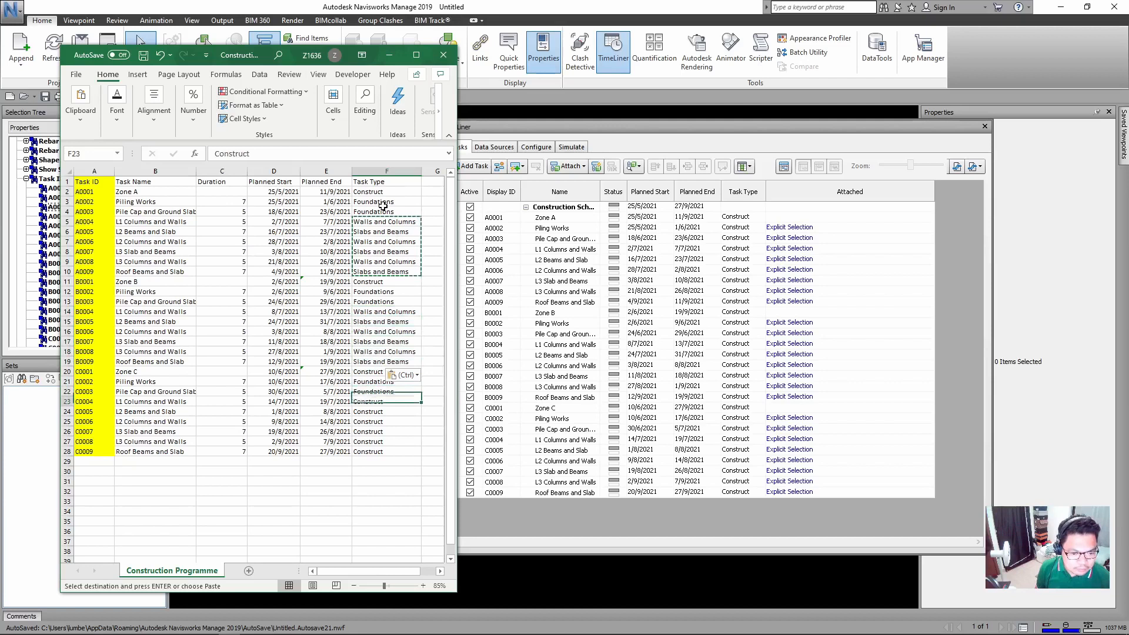
key(shift+Down)
key(shift+Down)
key(shift+Down)
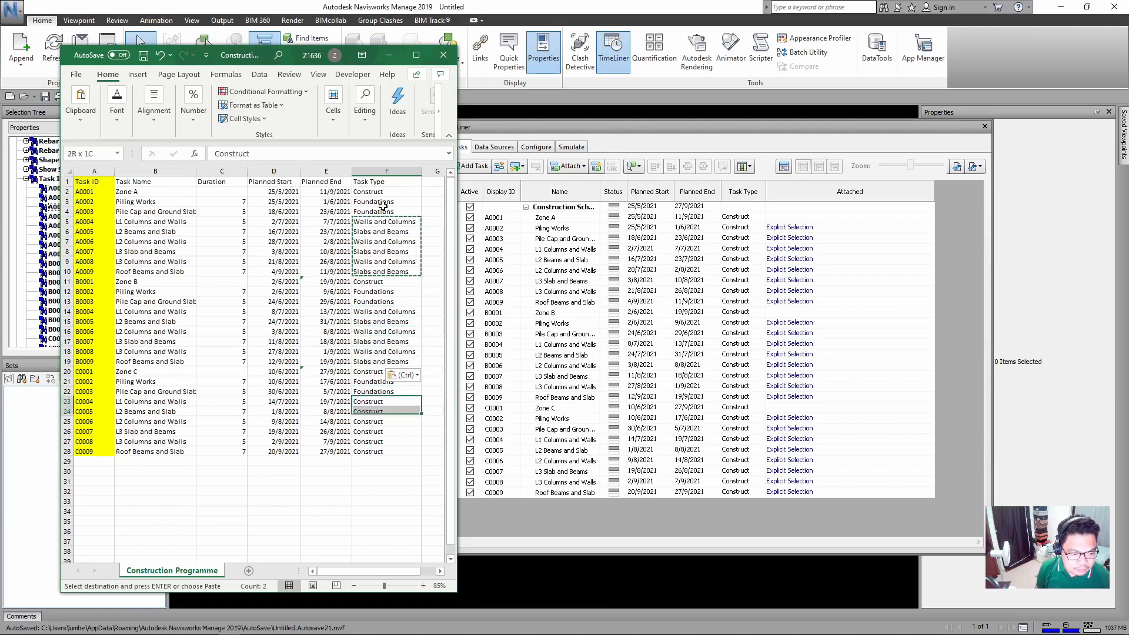
key(shift+Down)
key(shift+Down)
key(ctrl+v)
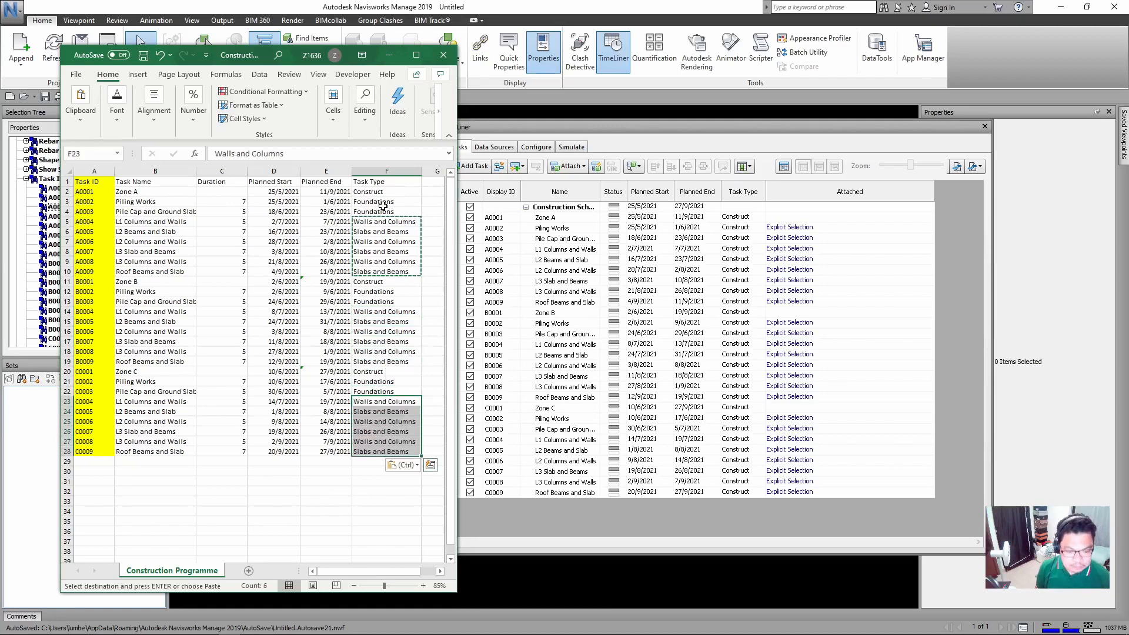
key(Escape)
click(325, 521)
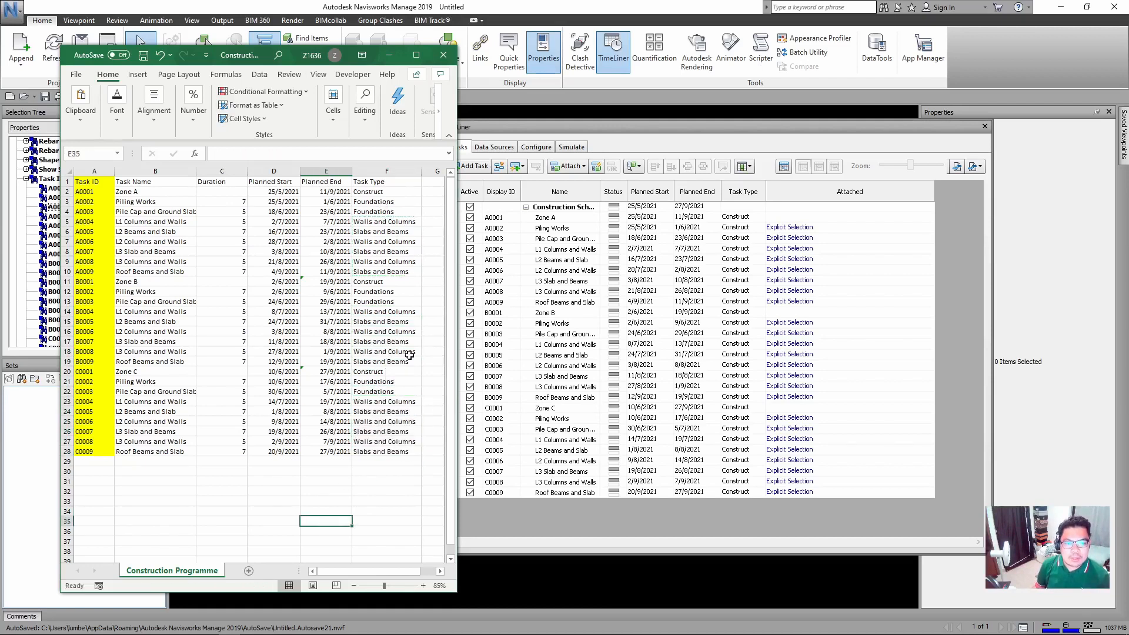
Step: Widen the Task Type column slightly, save the construction programme workbook and return to Navisworks
drag(421, 170, 426, 171)
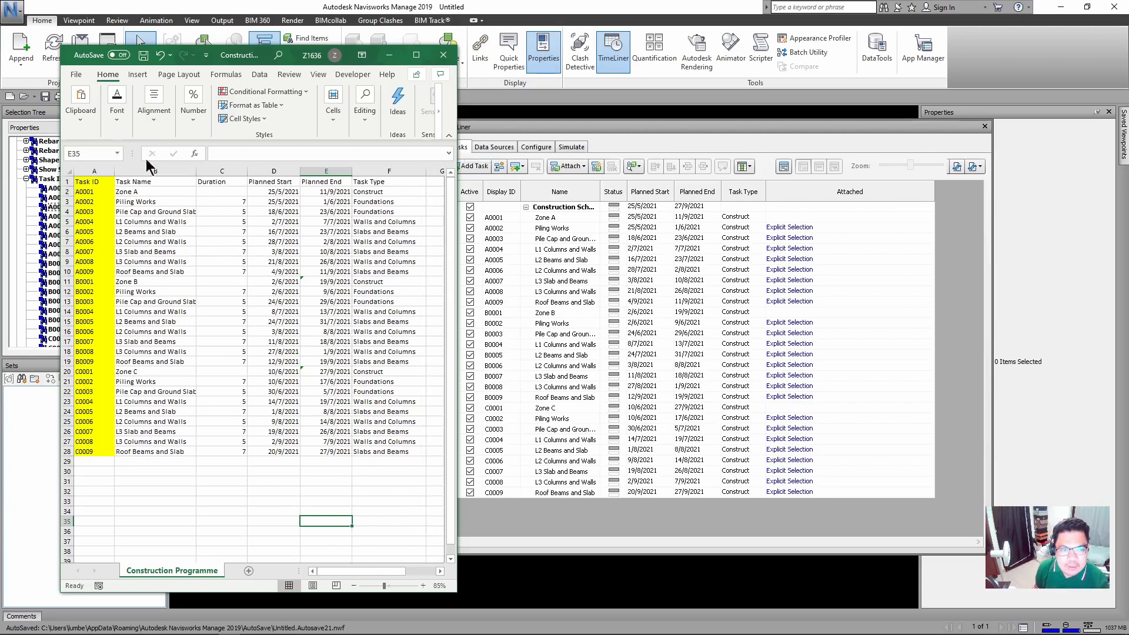
click(143, 55)
click(389, 55)
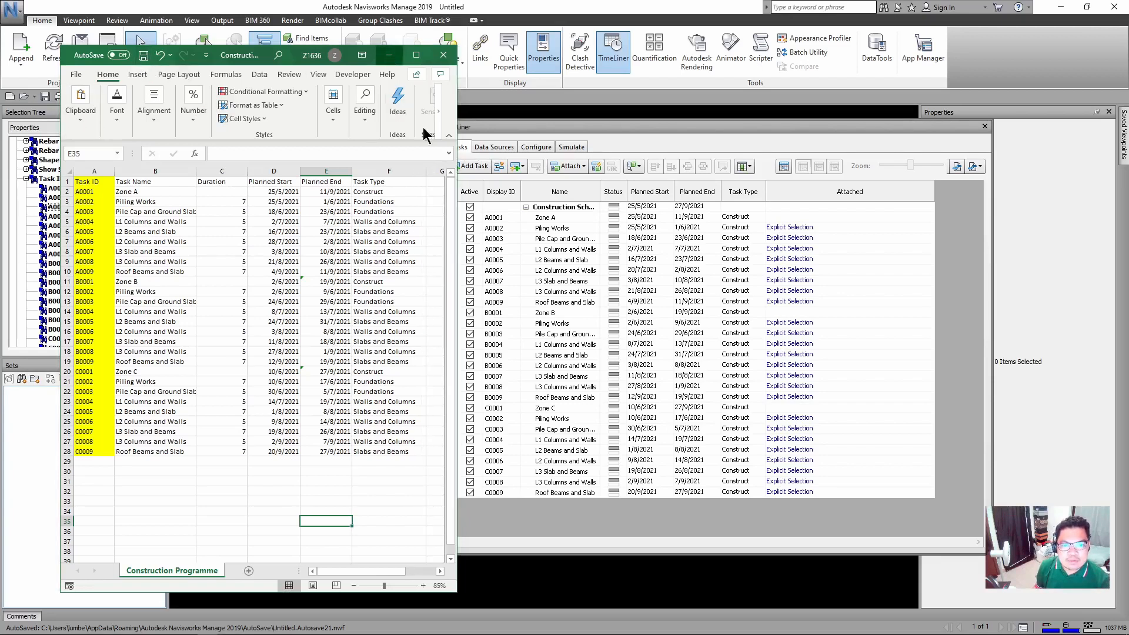
Step: Synchronize the Construction Schedule CSV data source in TimeLiner and widen the task list's Task Type column to show the full names
click(496, 150)
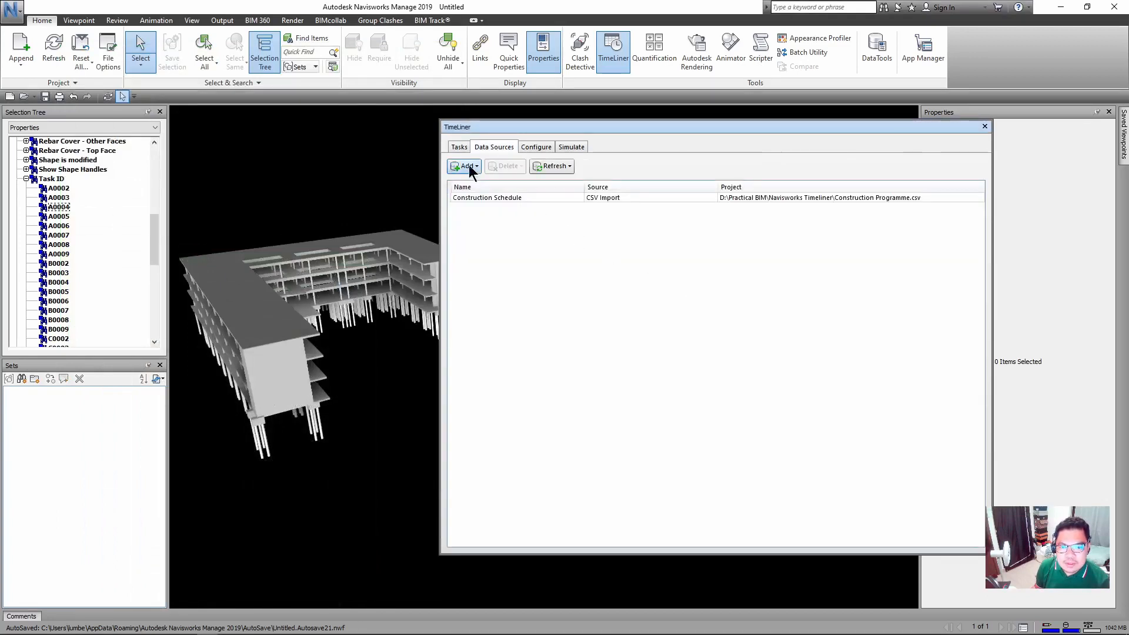
click(460, 148)
click(493, 148)
click(461, 147)
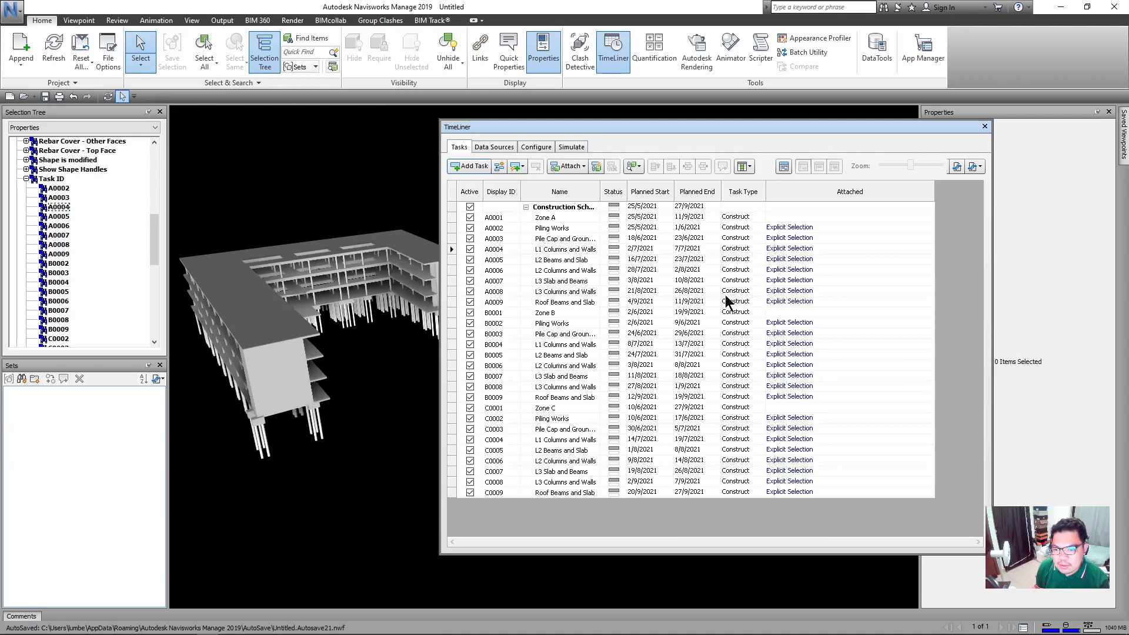
click(494, 147)
right_click(503, 200)
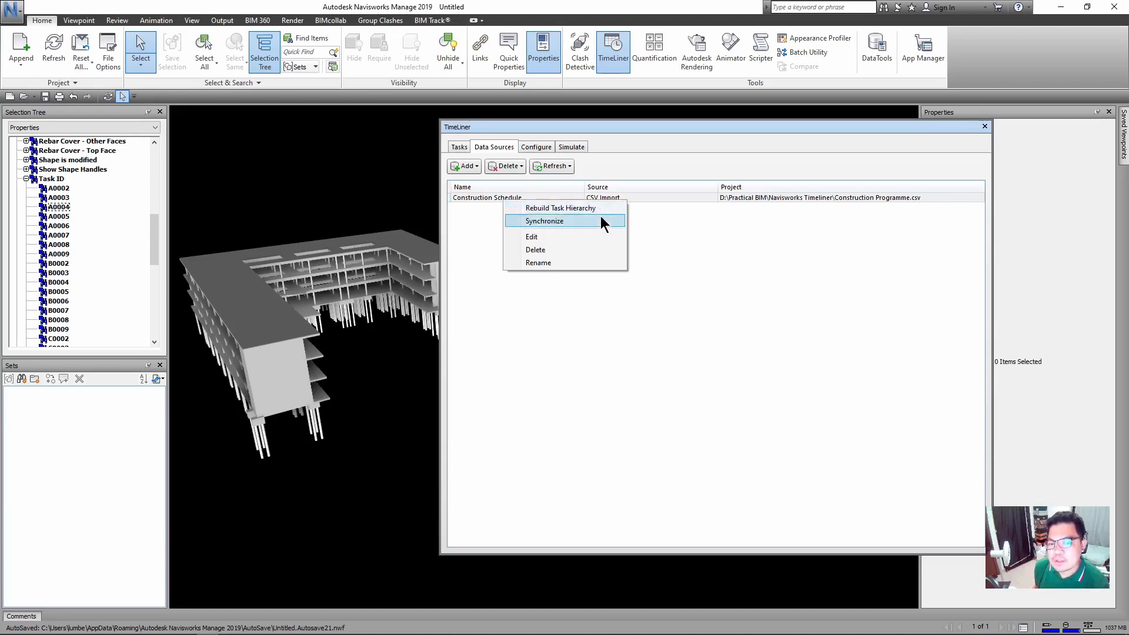
click(559, 221)
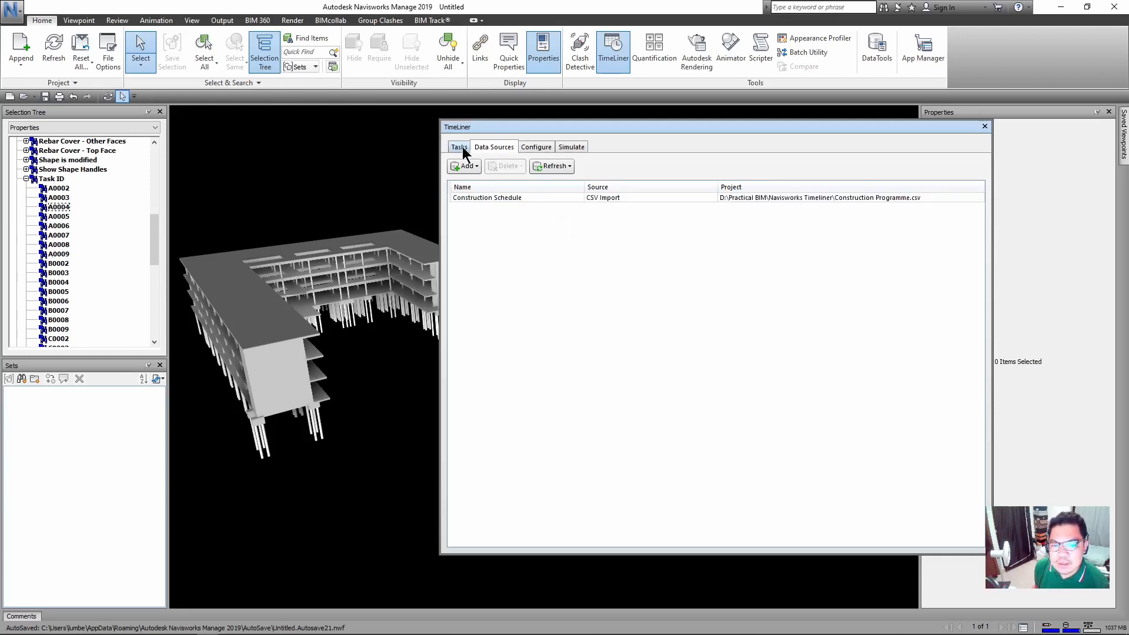
click(462, 150)
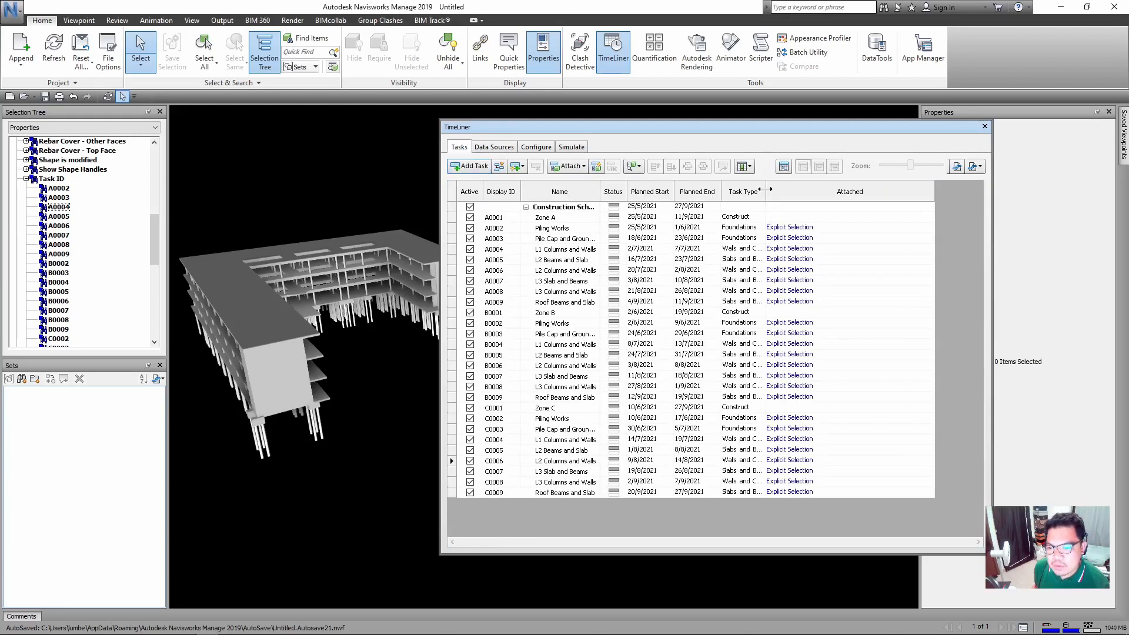
drag(765, 189, 810, 192)
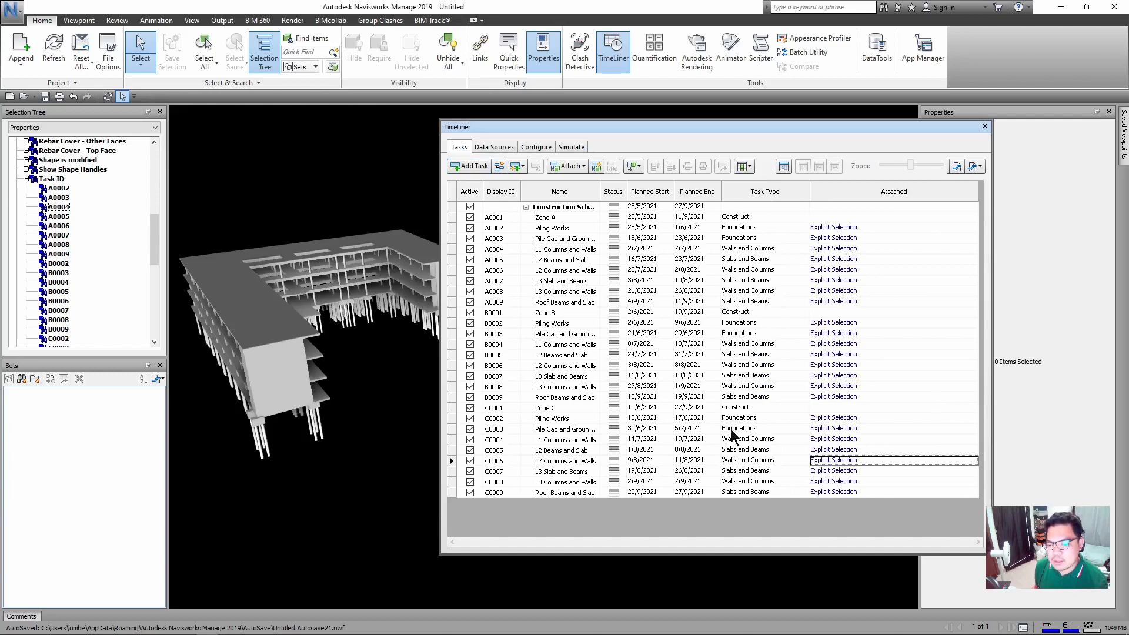
Step: Move the TimeLiner window off the model and play the construction simulation
click(570, 146)
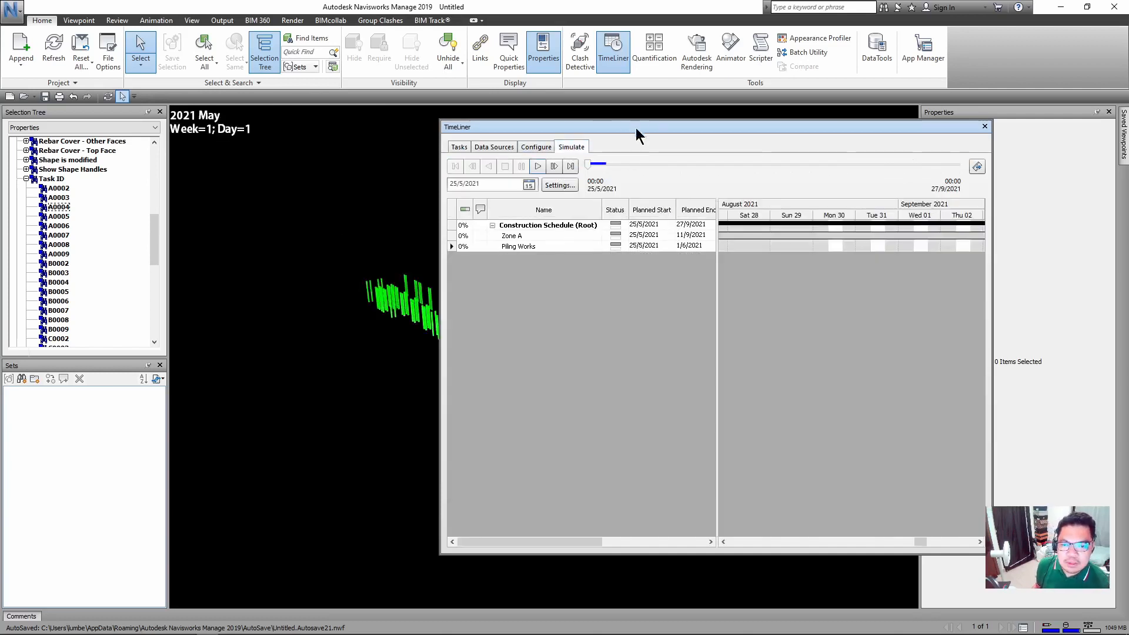
drag(636, 128, 695, 140)
click(600, 178)
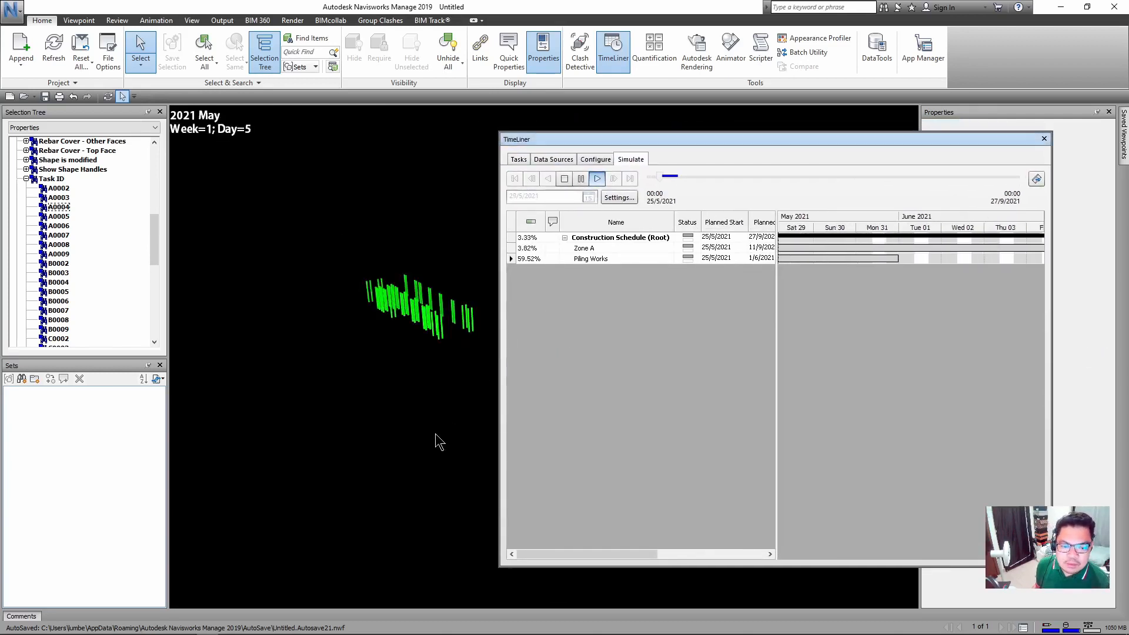
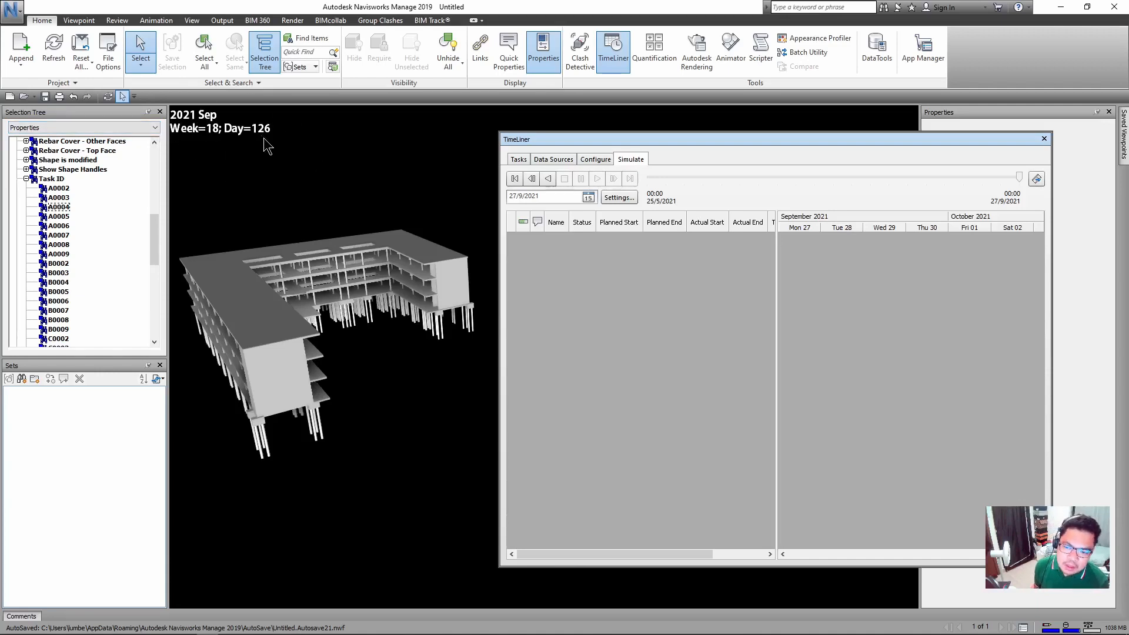
Step: In the simulation settings, replace the overlay text with the year with century and the full month name (%Y %B)
click(626, 199)
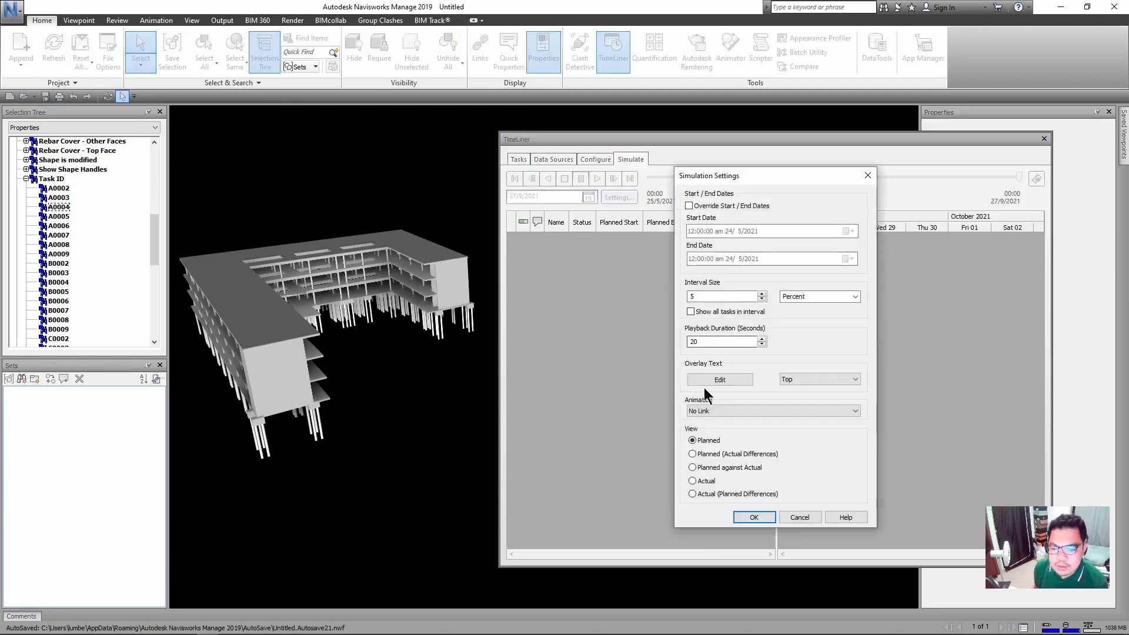
click(804, 379)
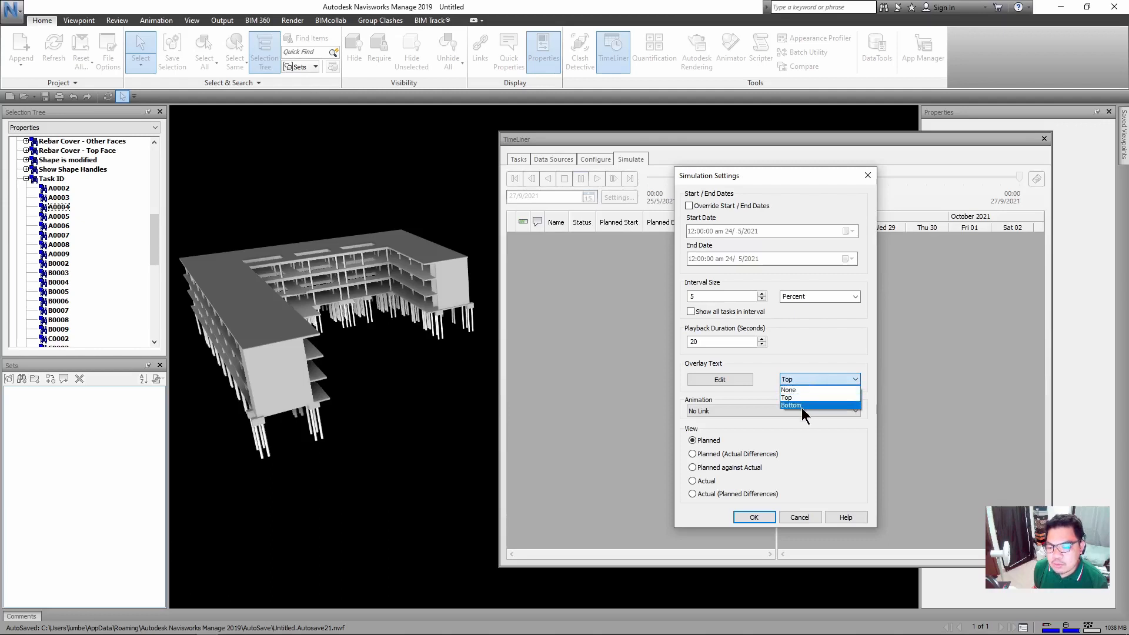
click(807, 380)
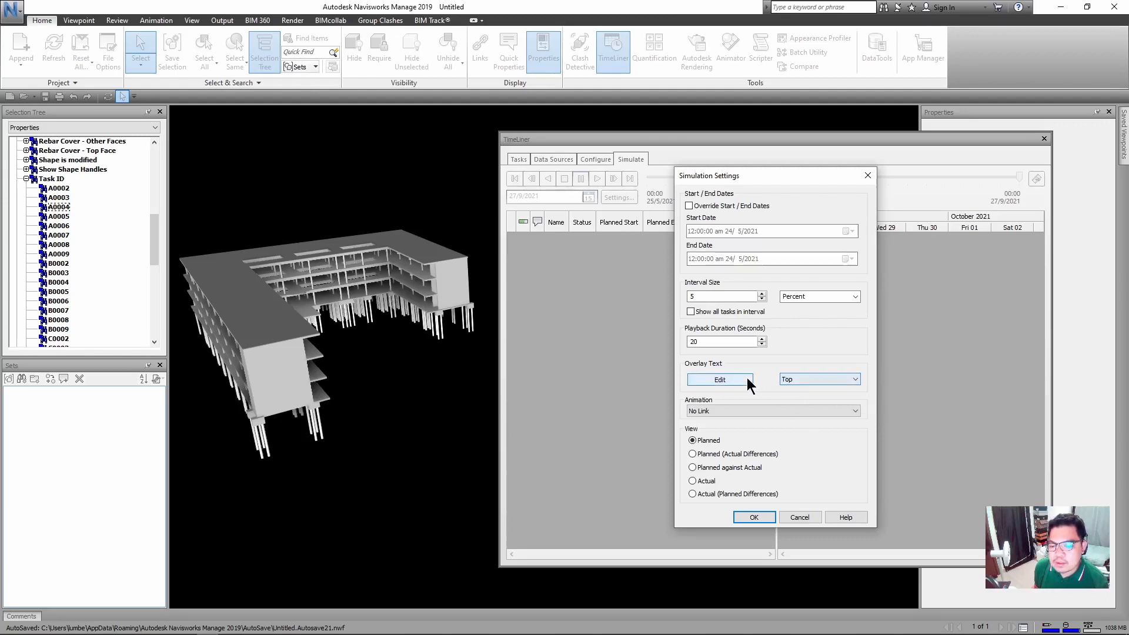
click(747, 377)
drag(732, 268, 486, 289)
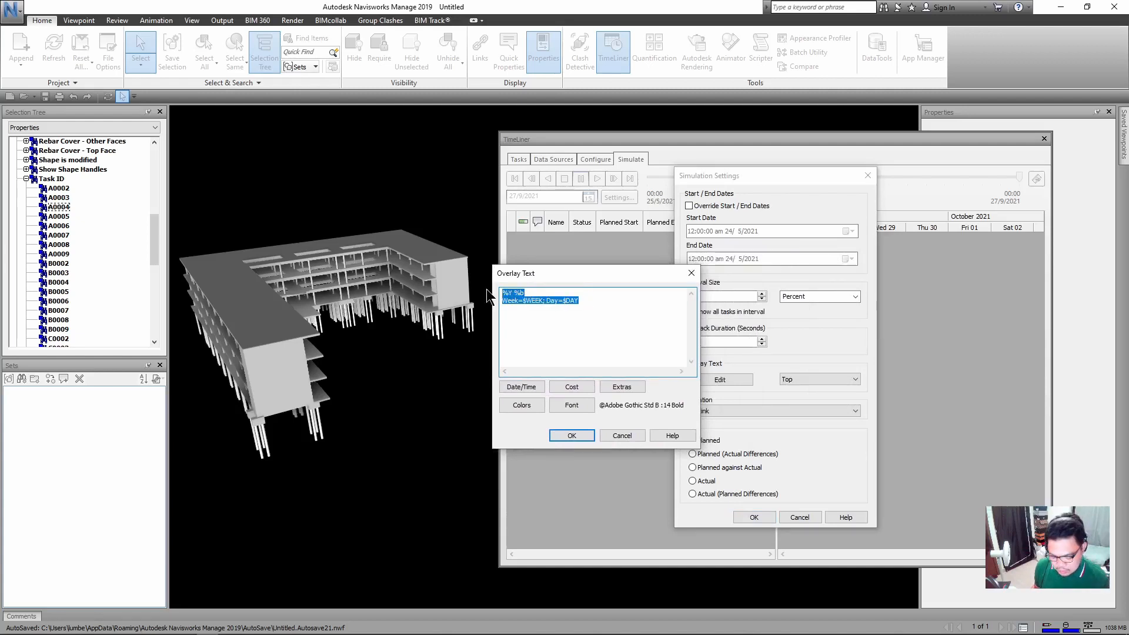
click(528, 386)
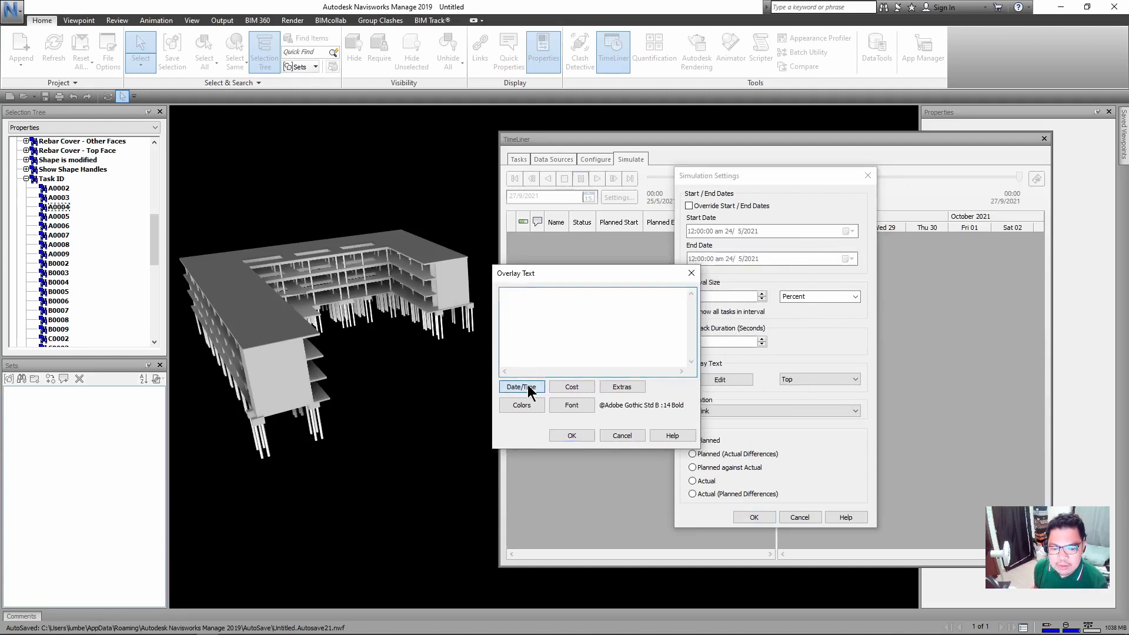
click(589, 359)
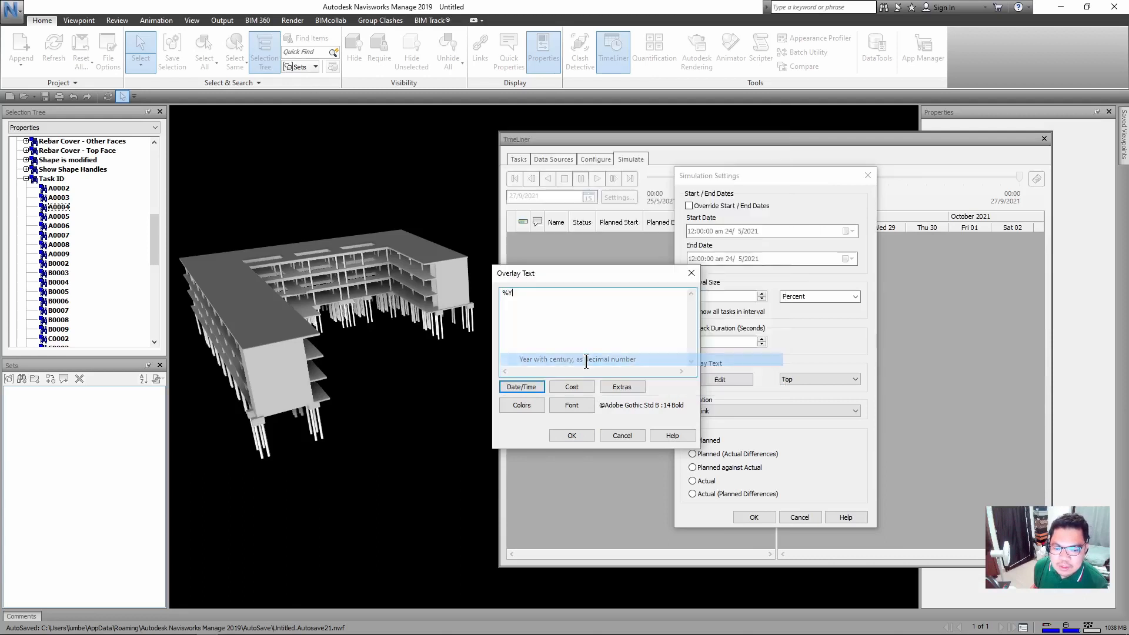
click(529, 388)
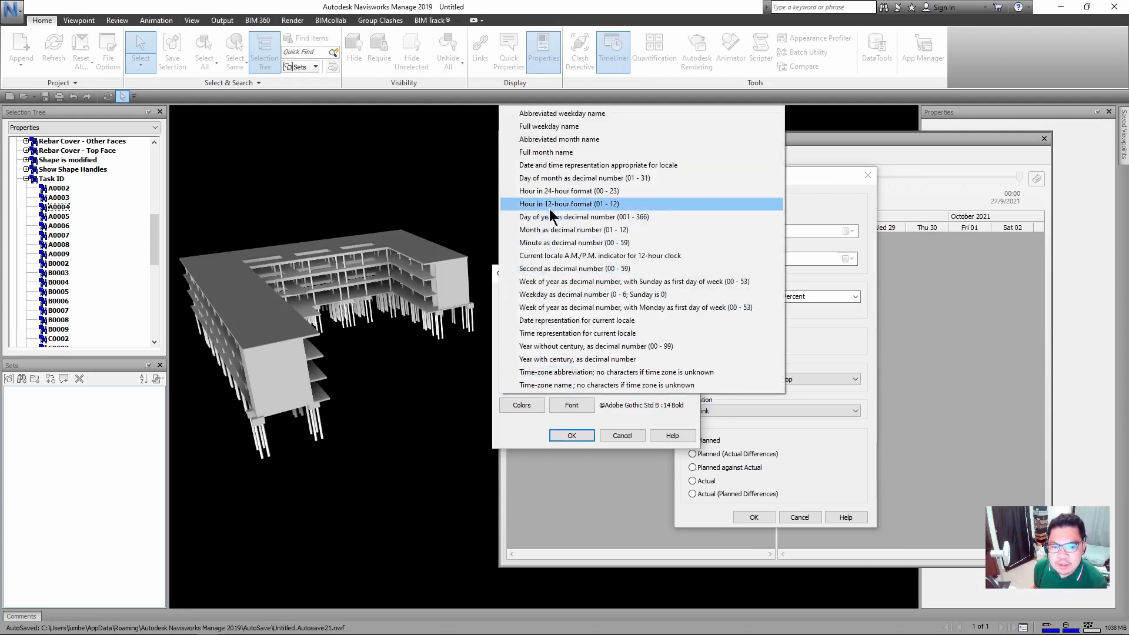
click(553, 154)
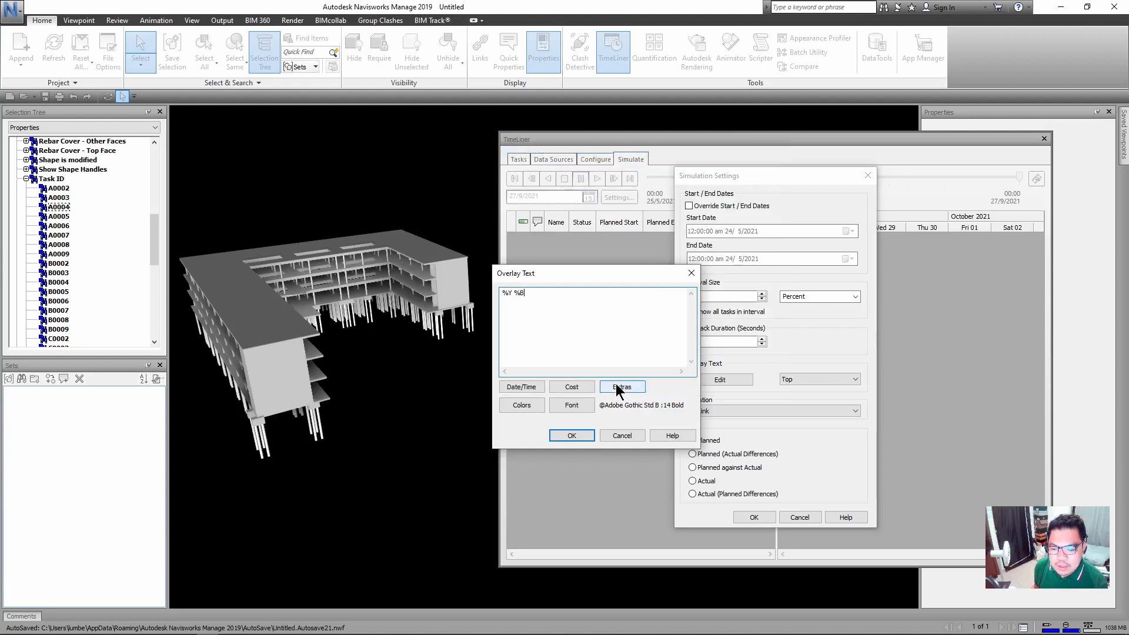
Step: Add a second overlay text line reading "Week=$WEEK ; Day=$DAY", using the weeks and days since start variables, and accept the overlay text
click(618, 391)
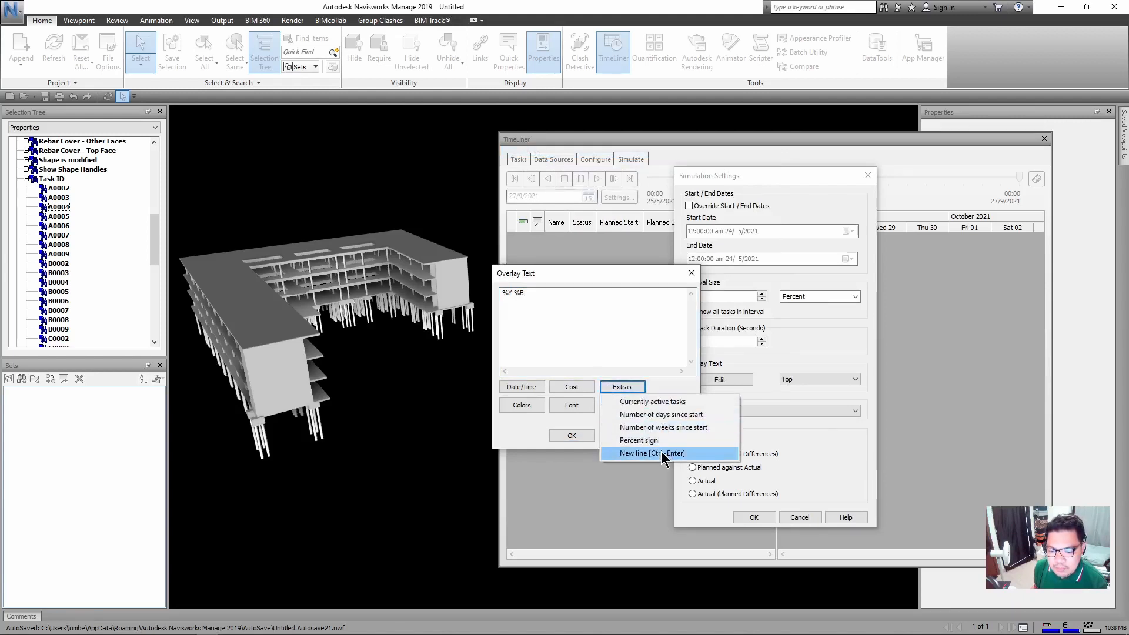
click(664, 454)
click(618, 389)
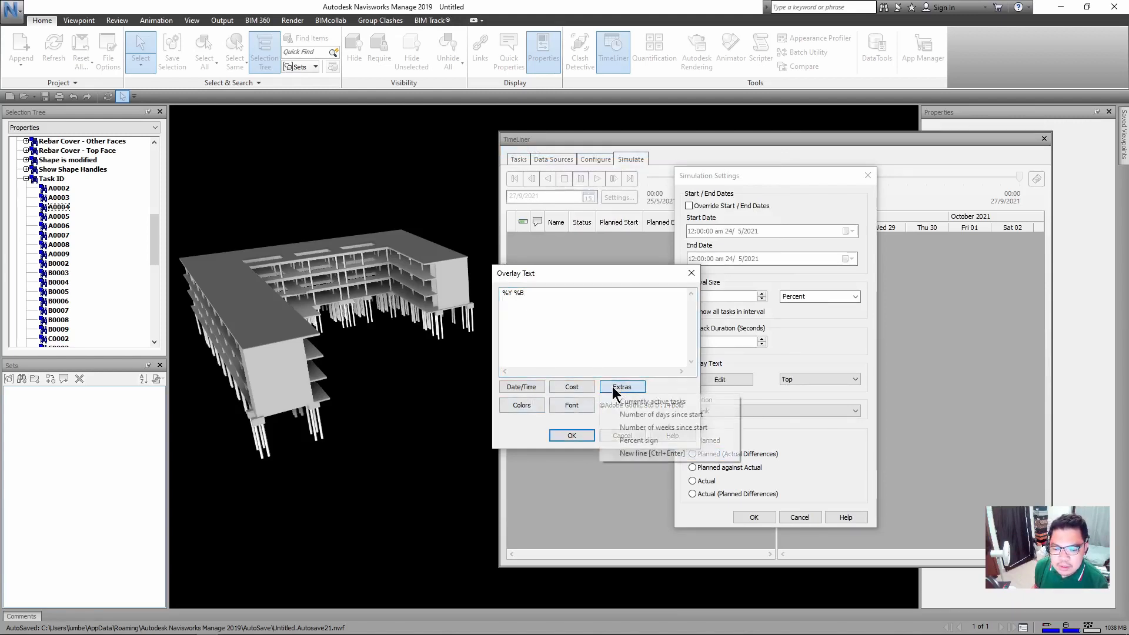
click(537, 328)
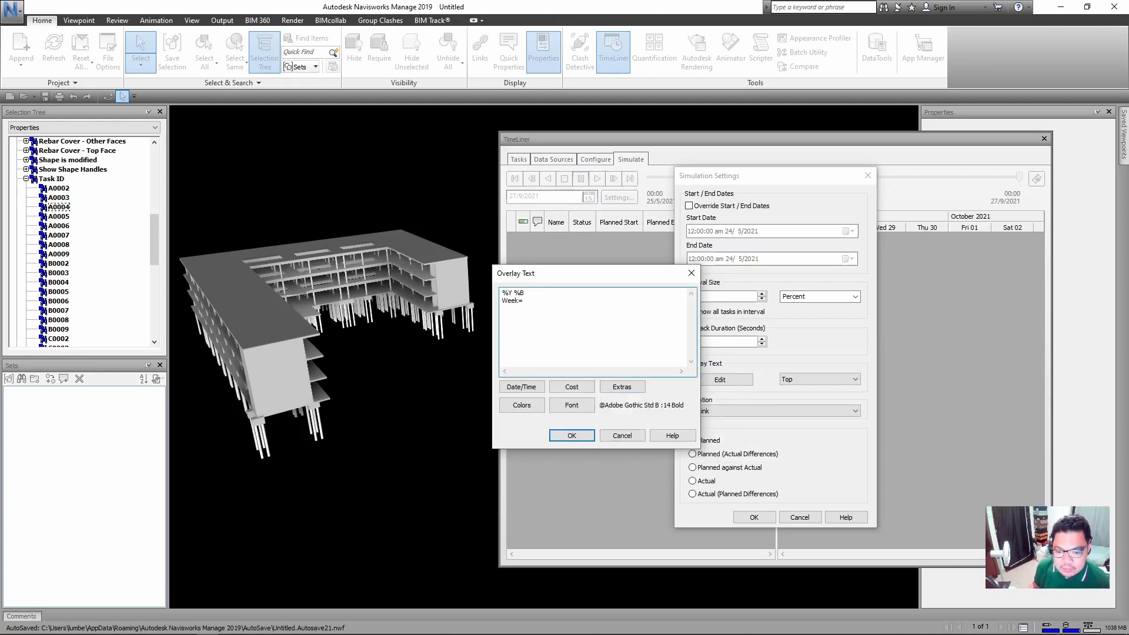
click(618, 390)
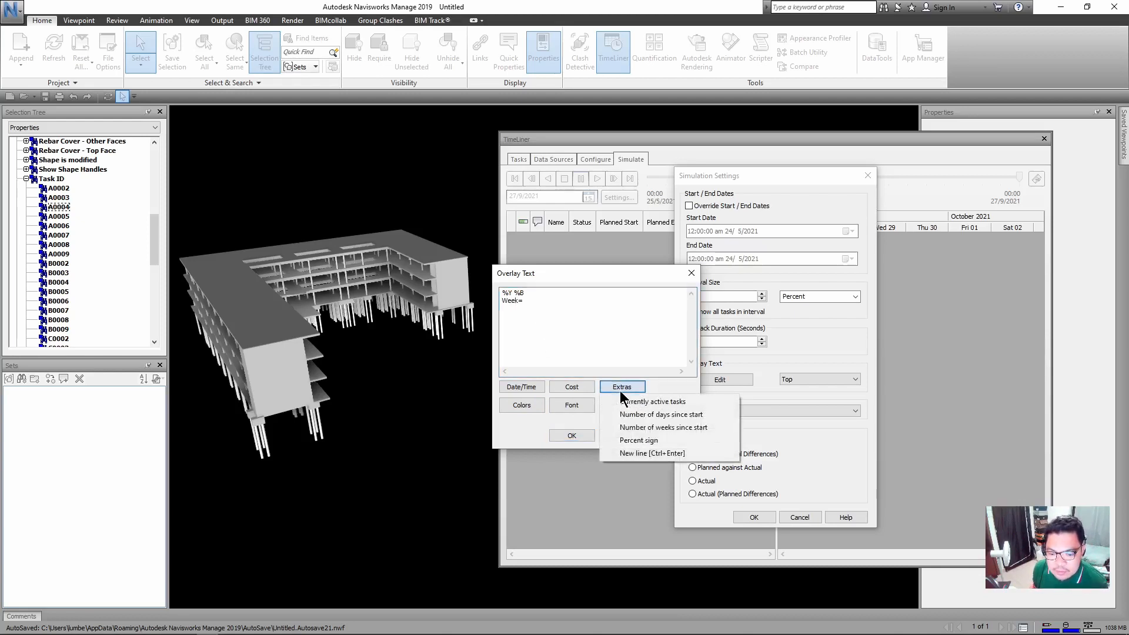
click(661, 429)
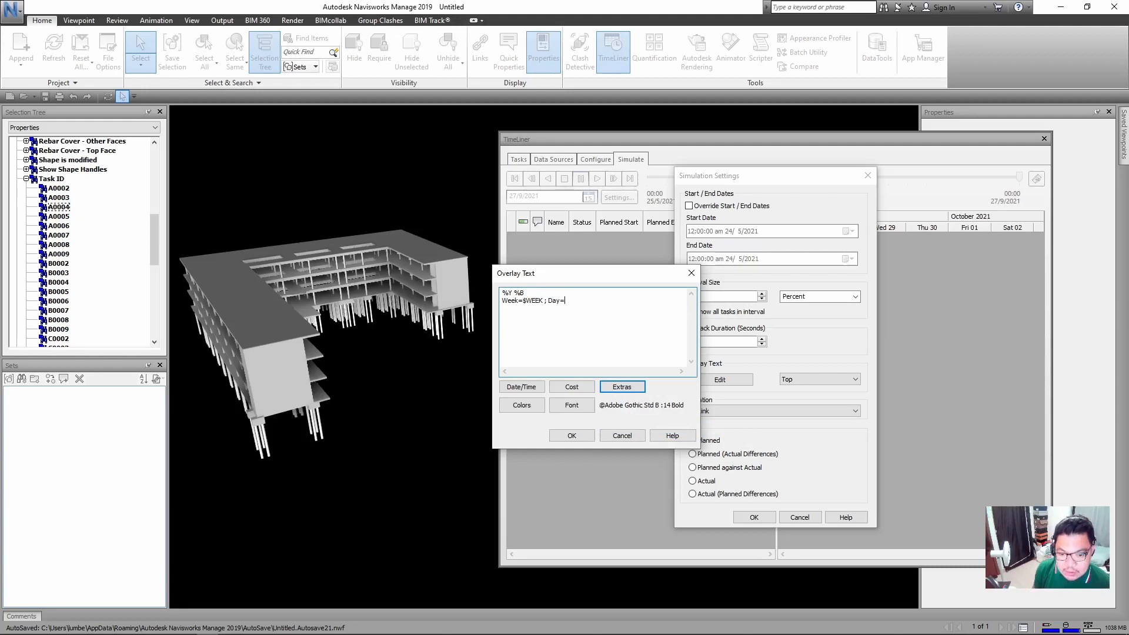
click(622, 387)
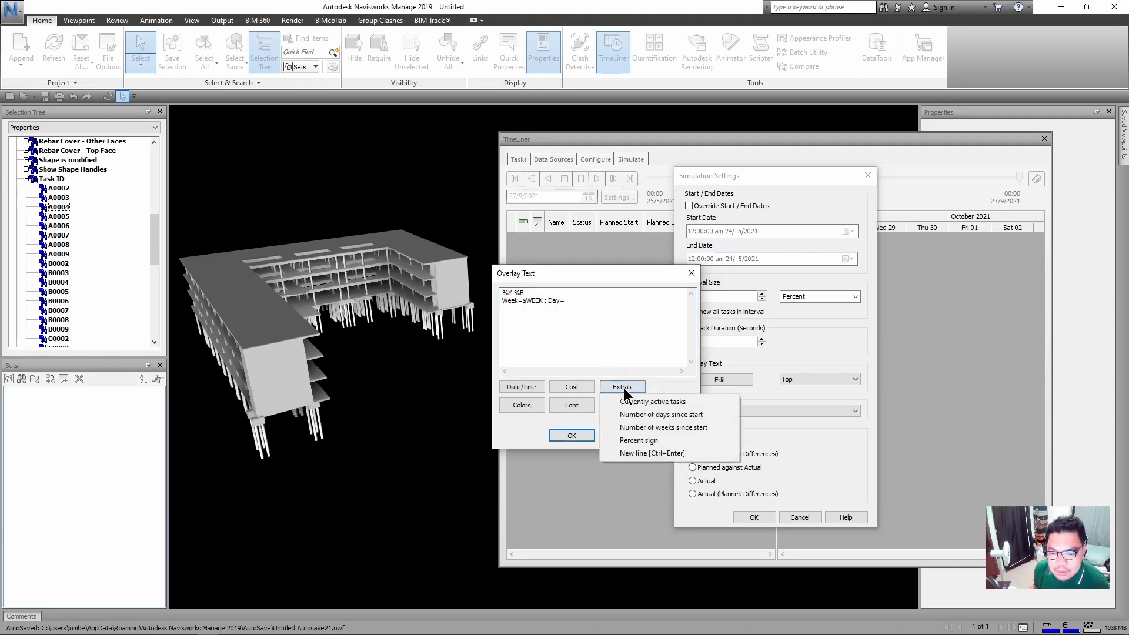
click(657, 416)
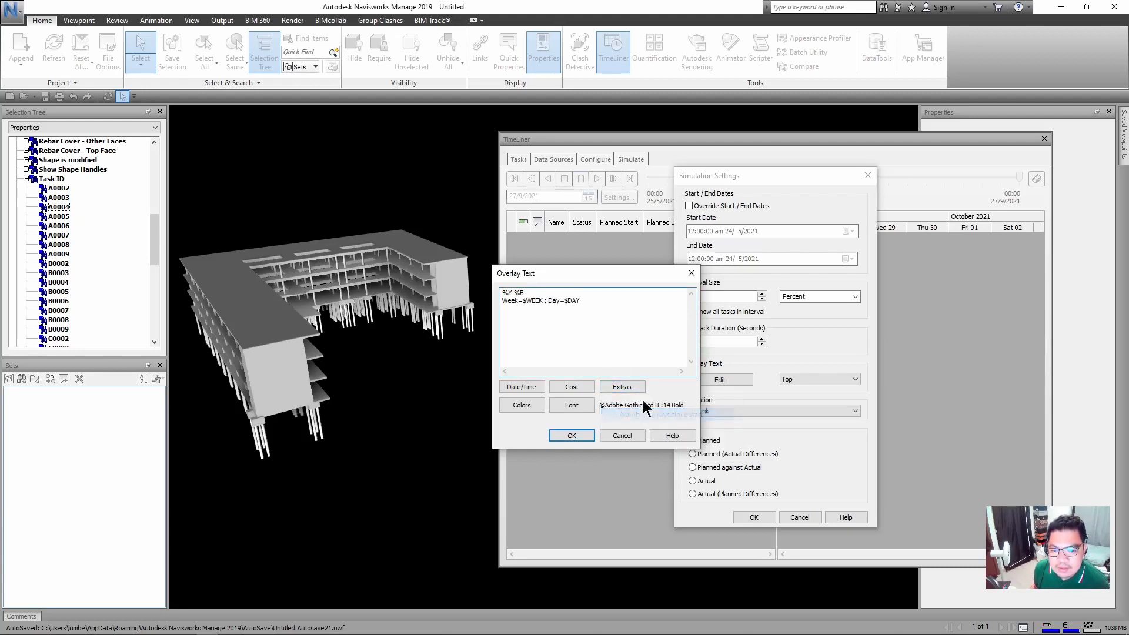
click(571, 436)
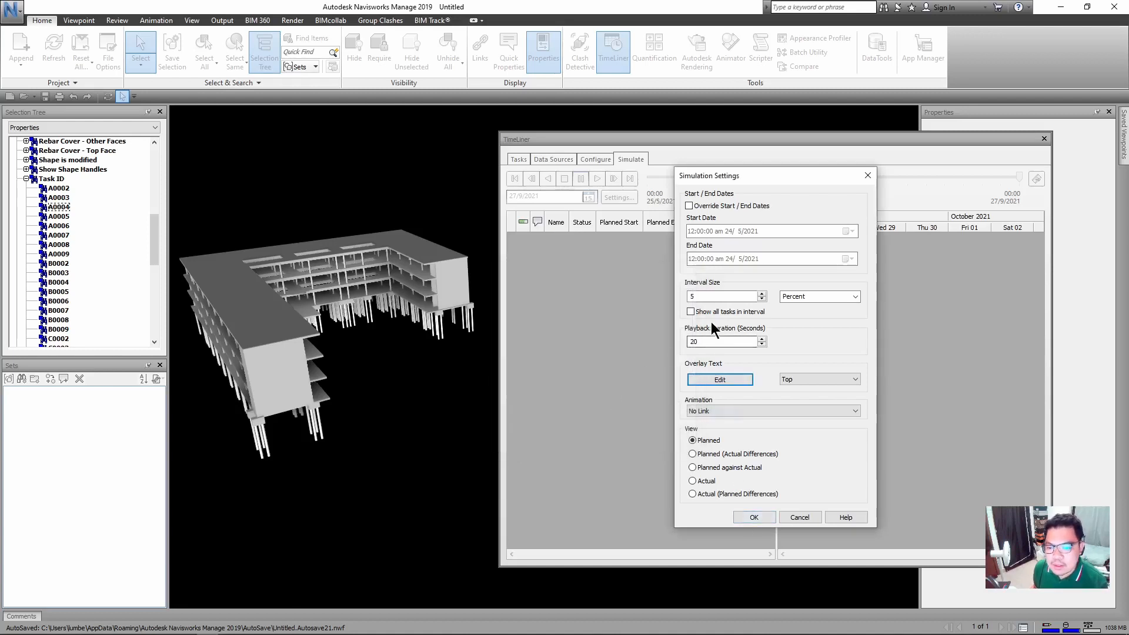
Step: Set the simulation's playback duration to 10 seconds, apply the settings and play the simulation from the start
double_click(708, 345)
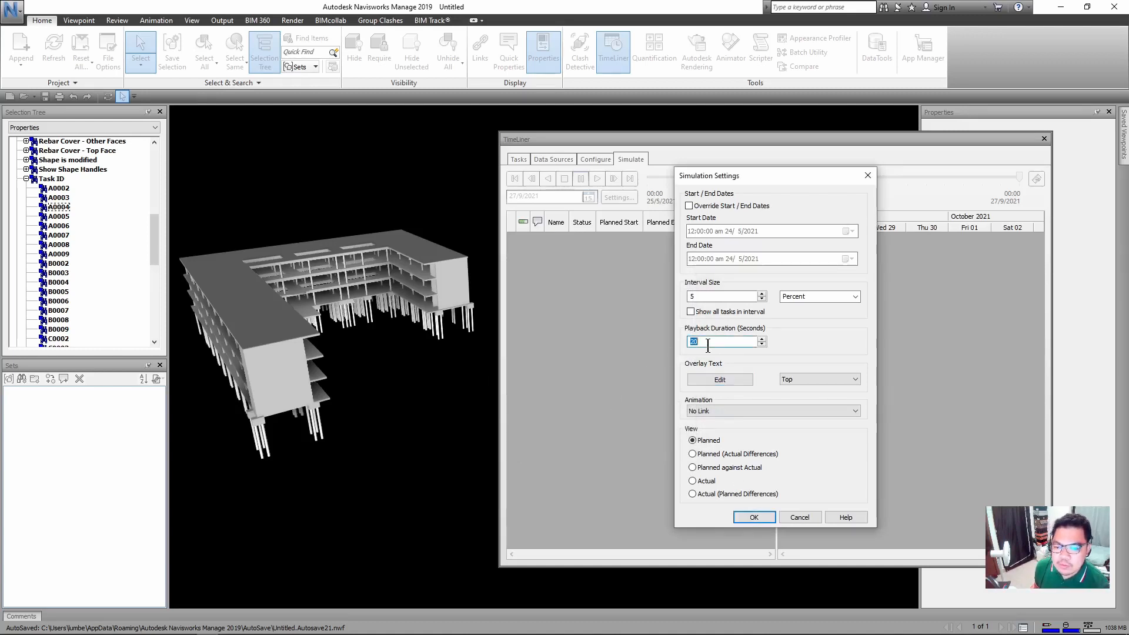
text(10)
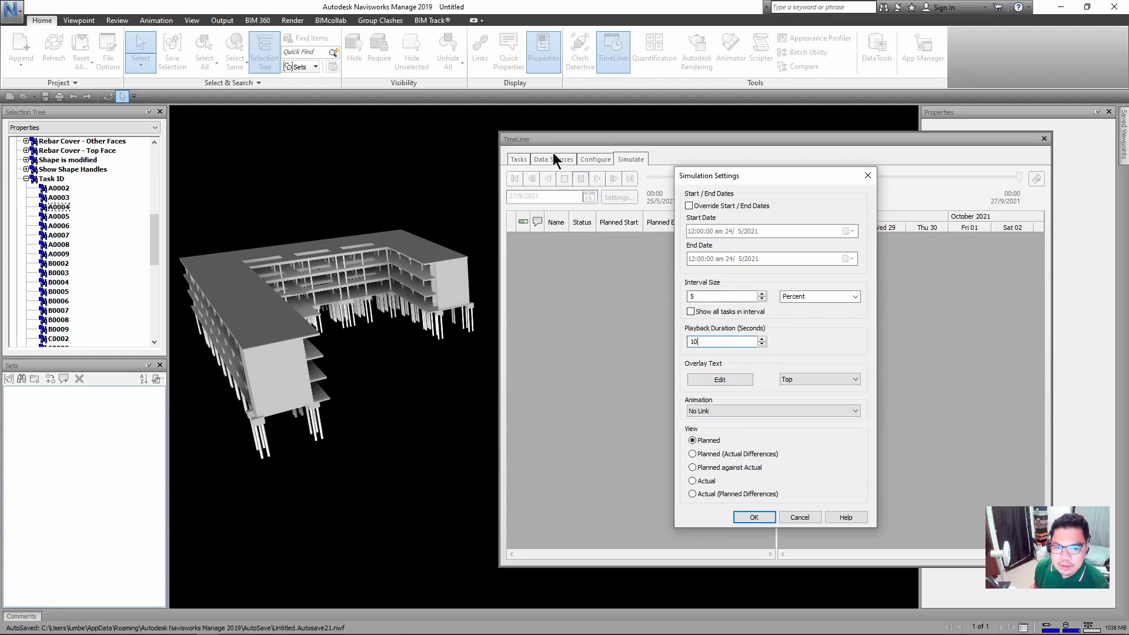
click(754, 517)
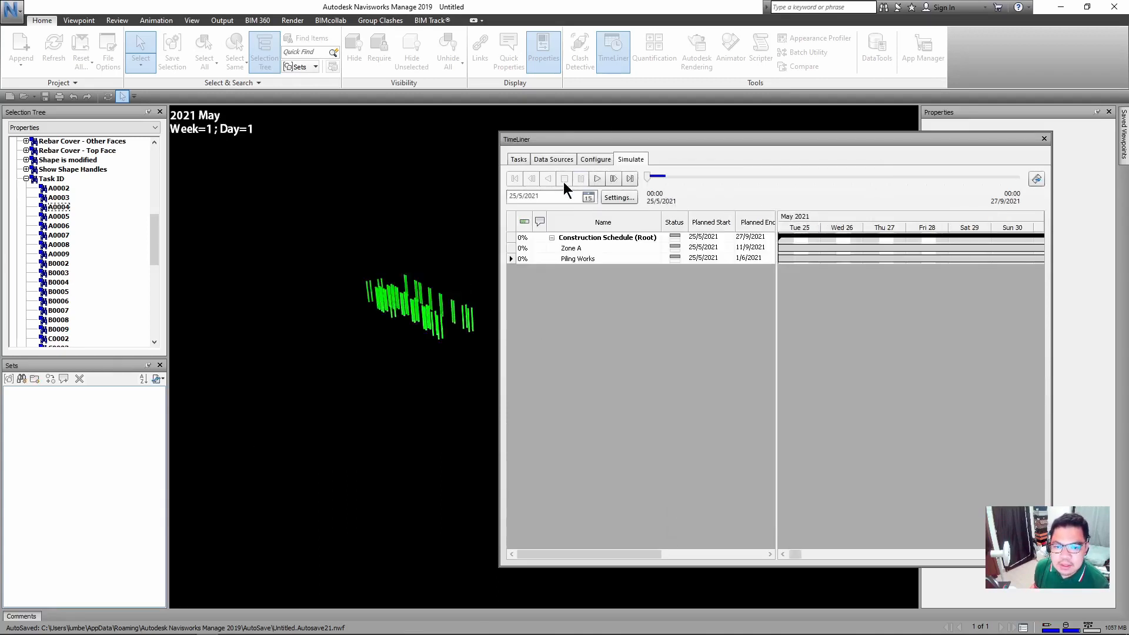
click(596, 179)
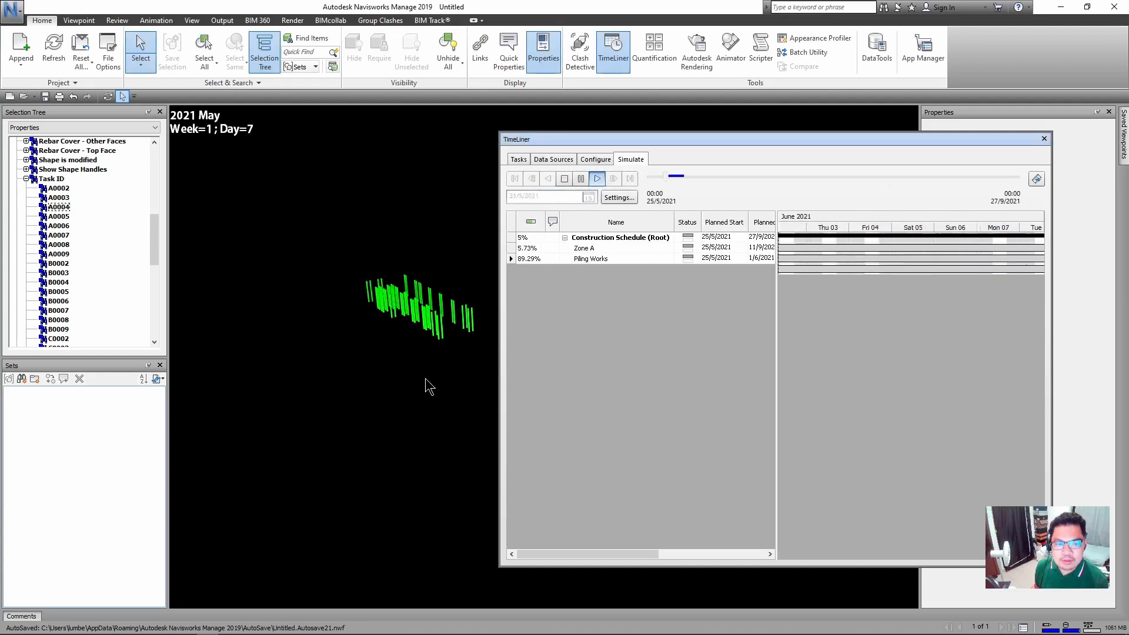